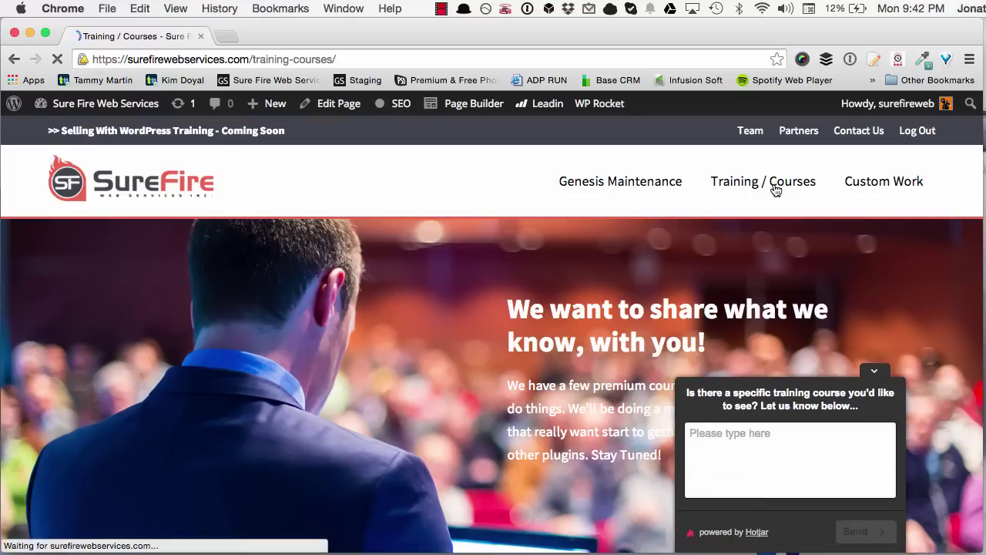
Collapse the feedback survey, then open the Create a Child Theme From Scratch course page and review its content down to the footer.
left_click(873, 372)
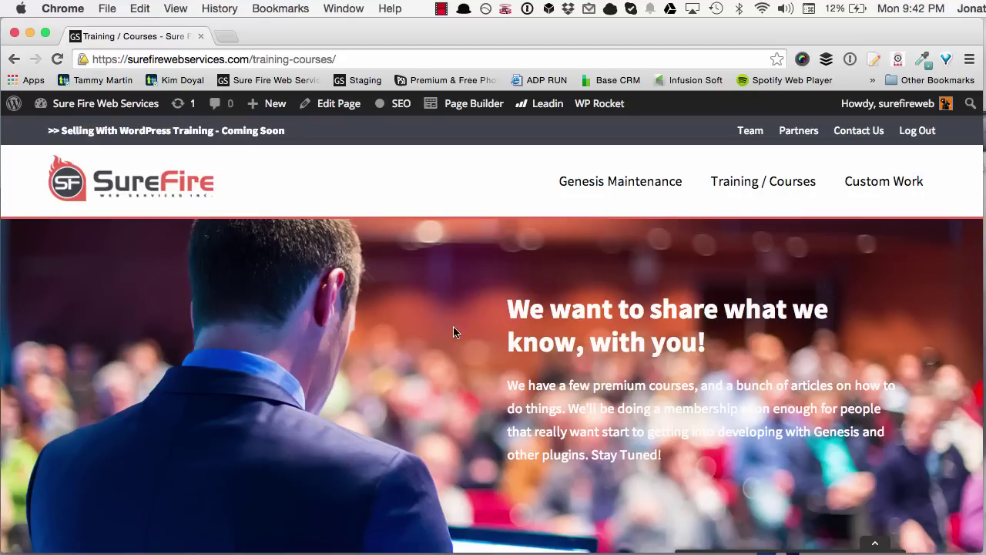
scroll(408, 289, "down", 4)
scroll(409, 291, "down", 8)
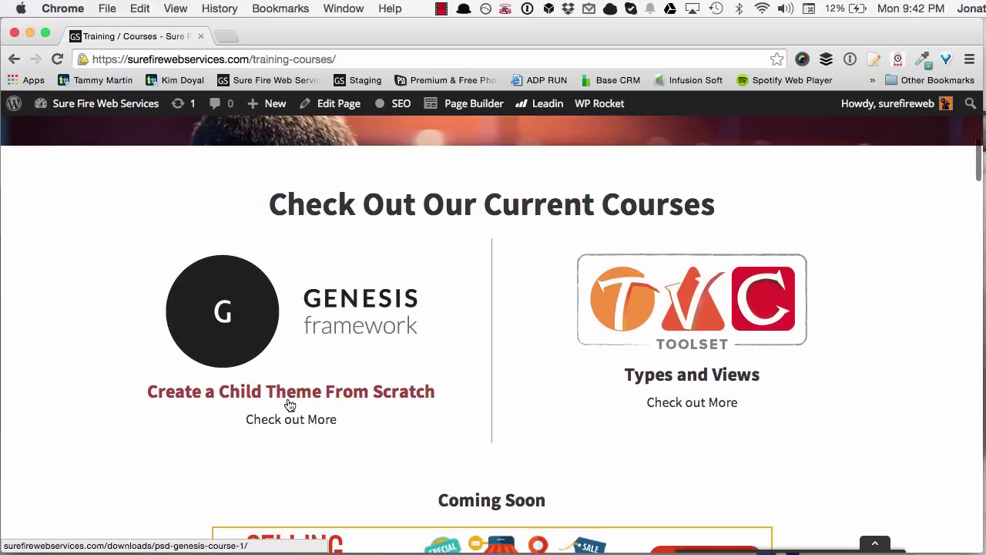
left_click(292, 402)
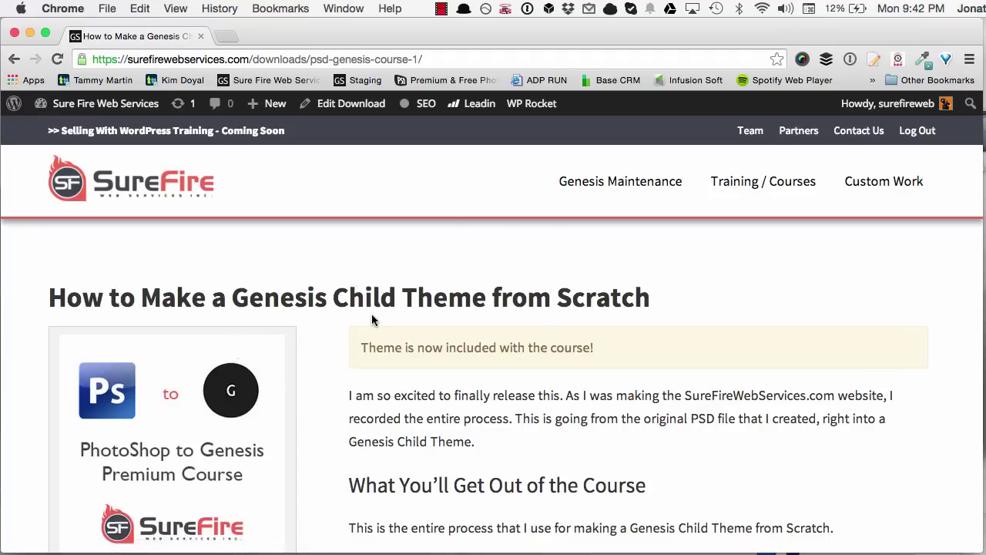
scroll(565, 363, "down", 8)
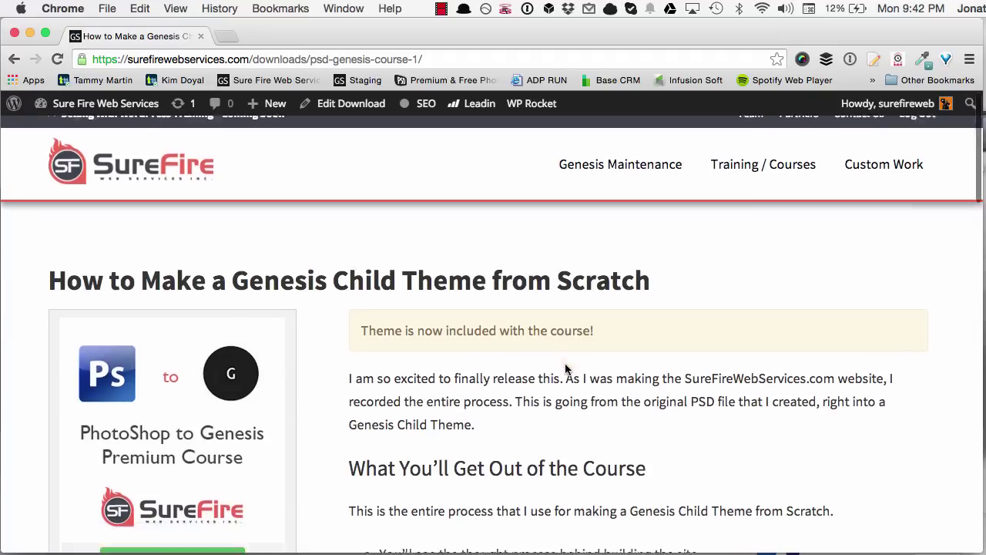
scroll(565, 363, "down", 11)
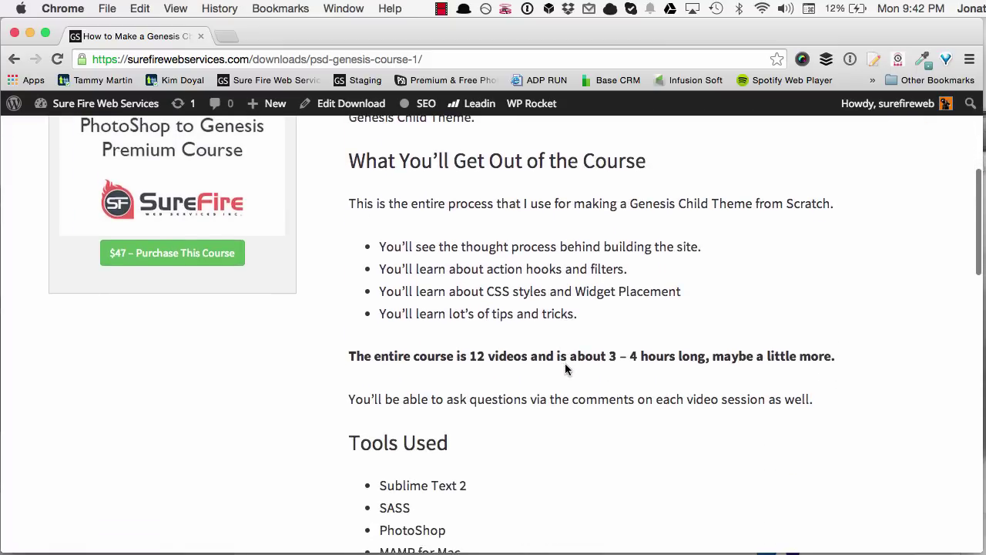
scroll(564, 362, "down", 8)
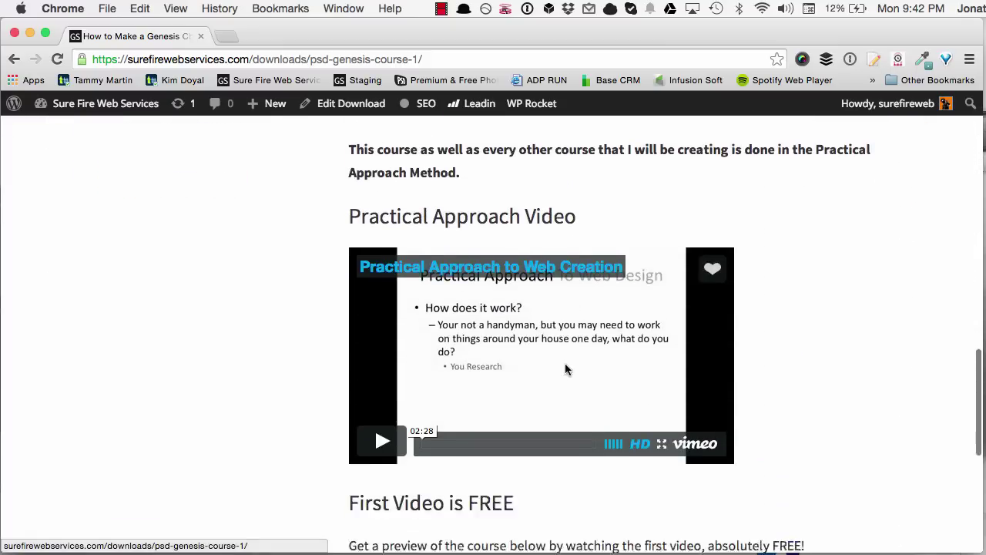
scroll(329, 306, "down", 8)
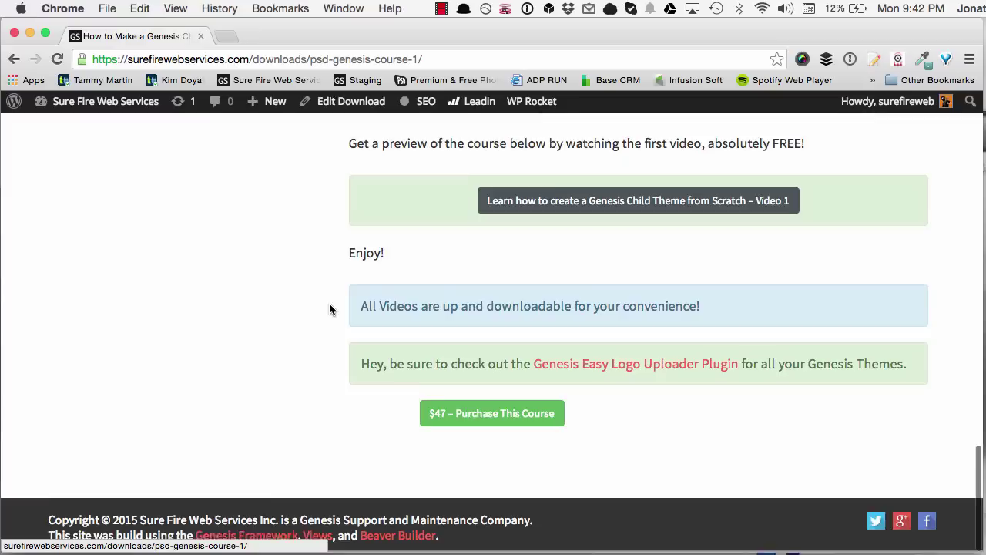
scroll(329, 308, "up", 15)
scroll(329, 309, "up", 12)
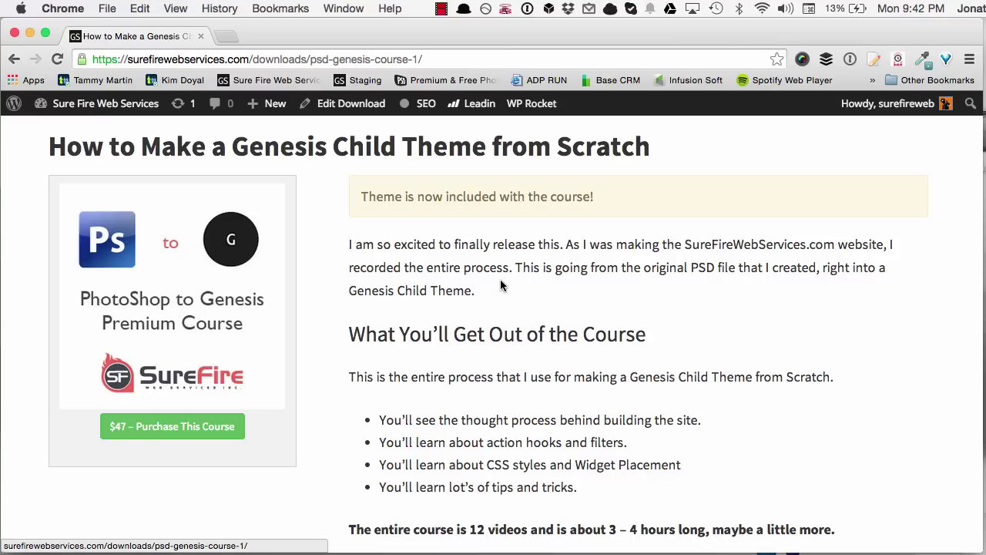
Go to the site's WordPress dashboard and open the Page Builder settings.
mouse_move(114, 106)
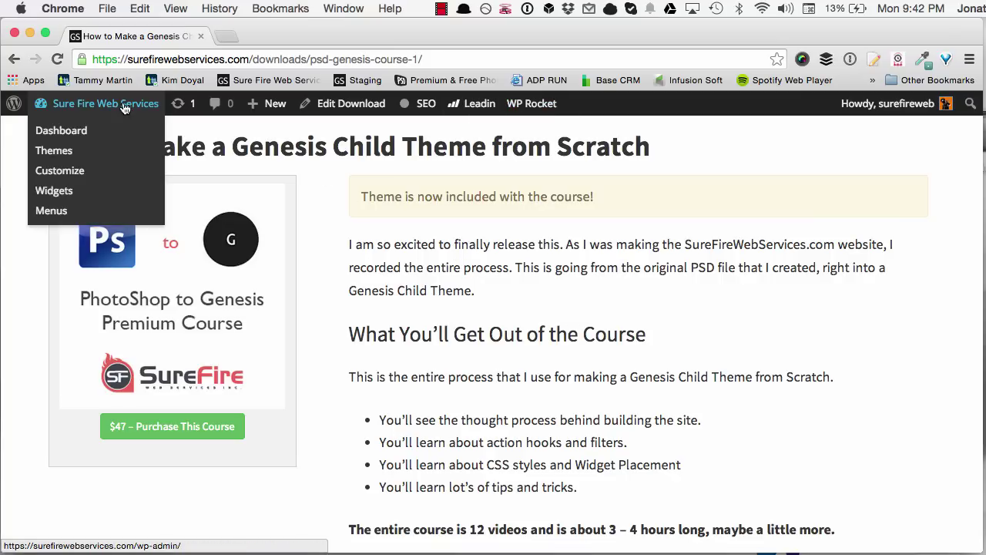
left_click(83, 134)
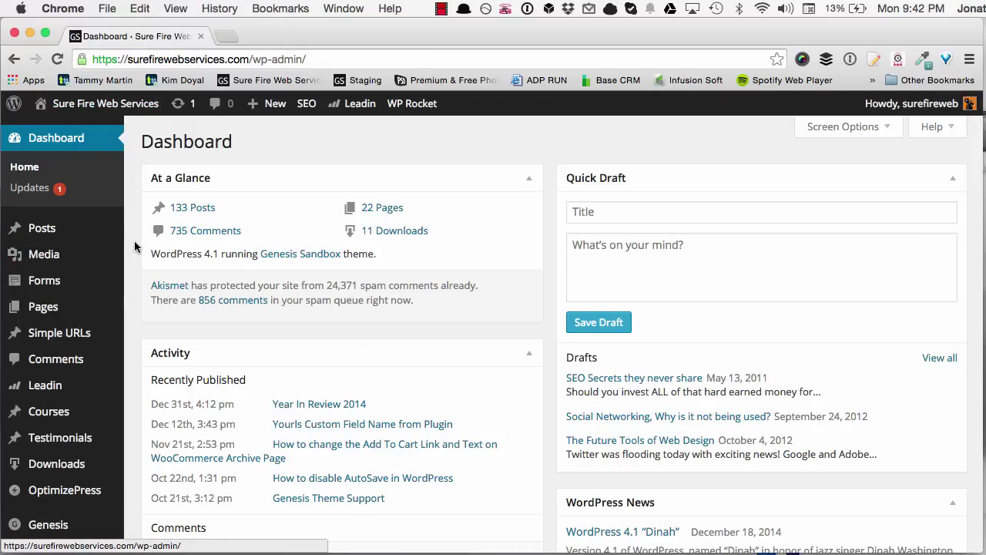
scroll(134, 244, "down", 4)
scroll(134, 243, "down", 4)
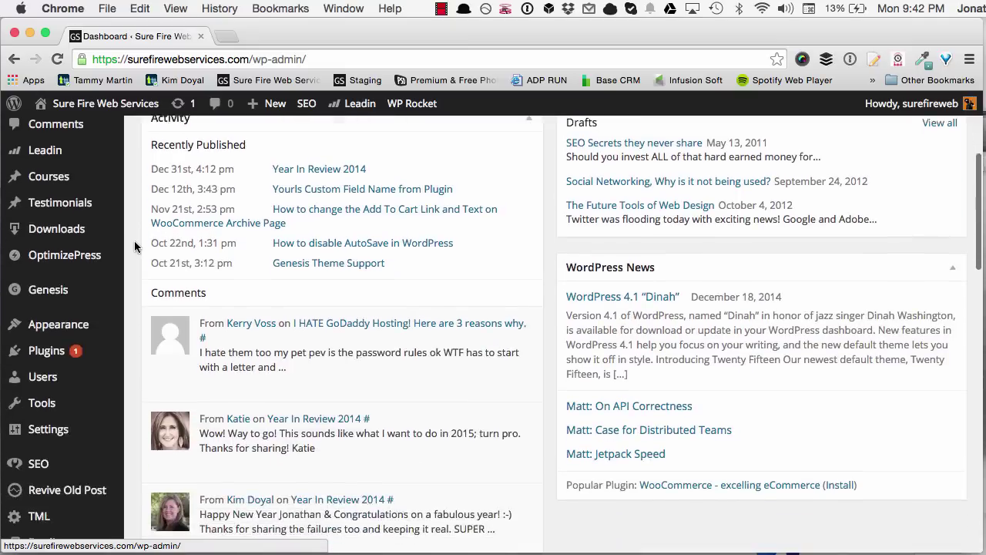
mouse_move(70, 392)
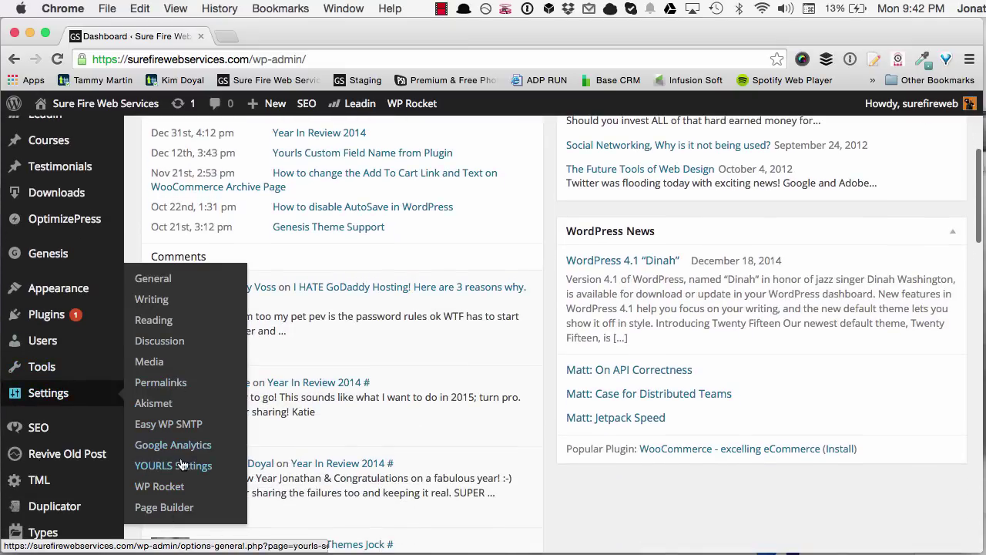
scroll(175, 336, "down", 1)
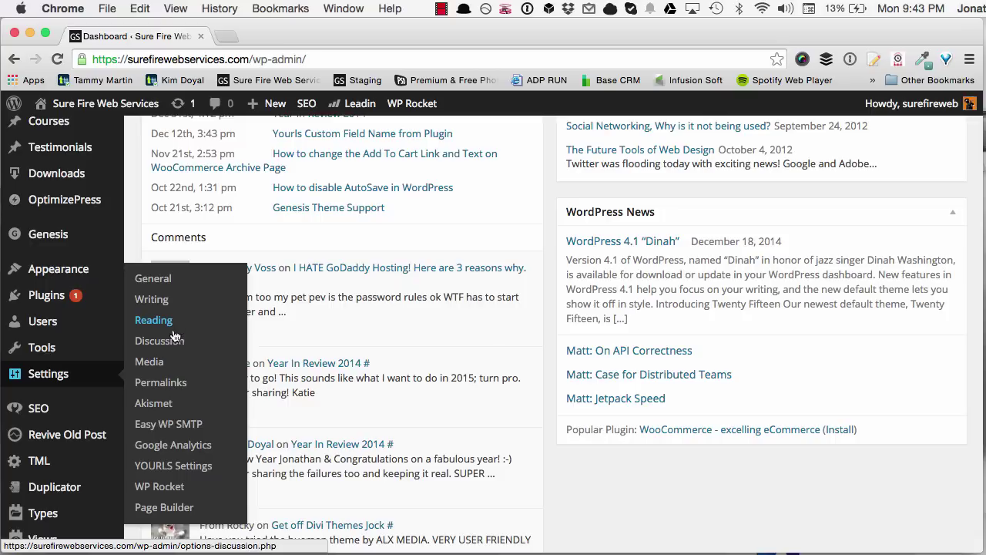
left_click(168, 508)
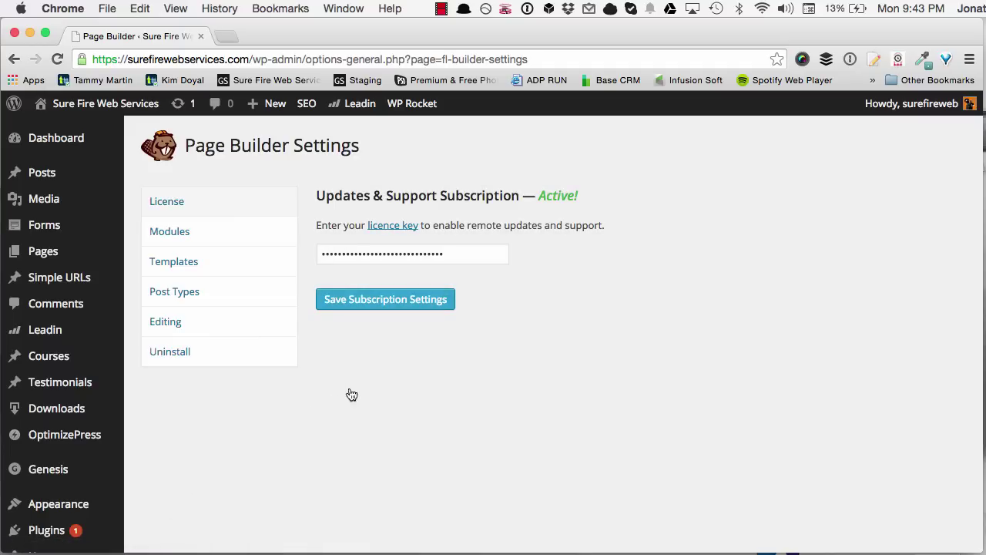
Enable the page builder for the Downloads post type and save the post type settings.
left_click(182, 296)
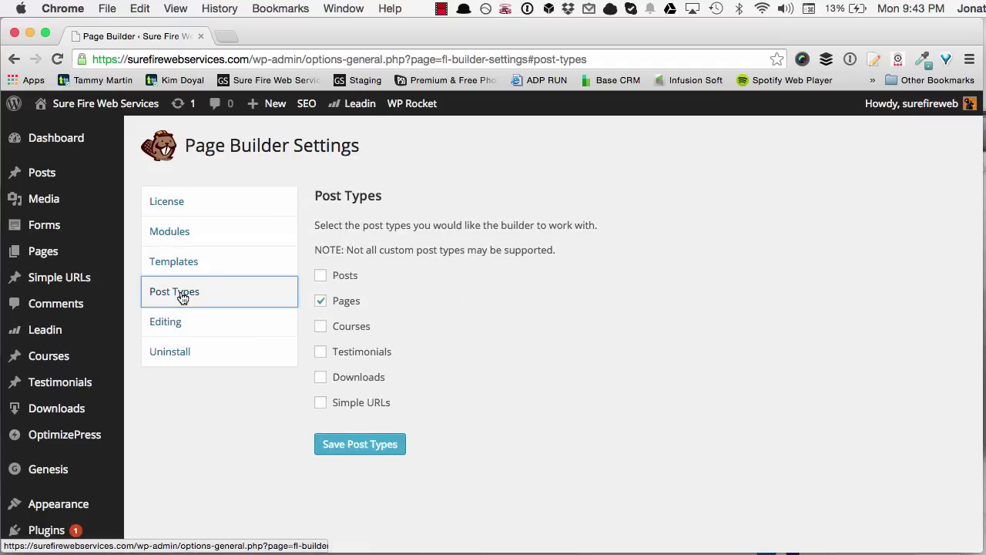
left_click(322, 377)
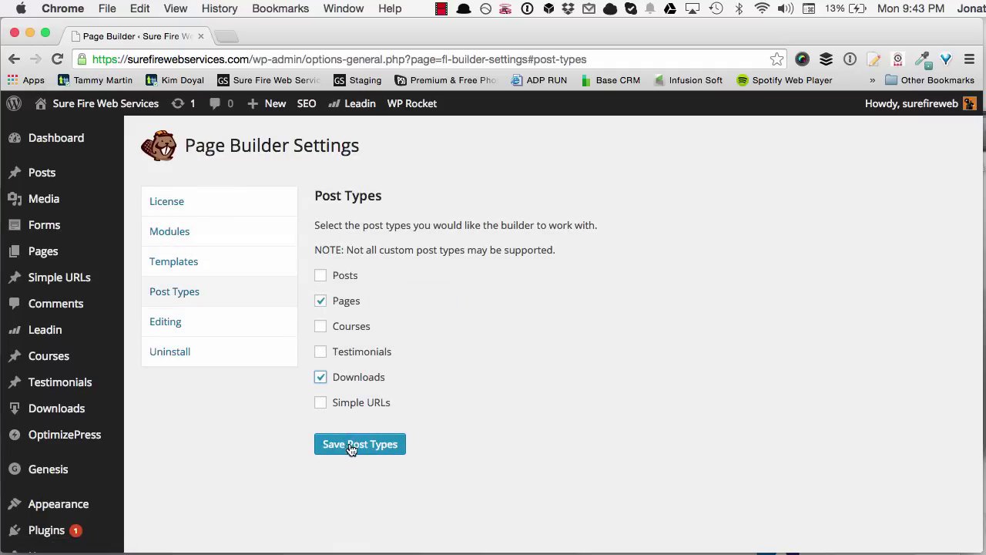
left_click(353, 448)
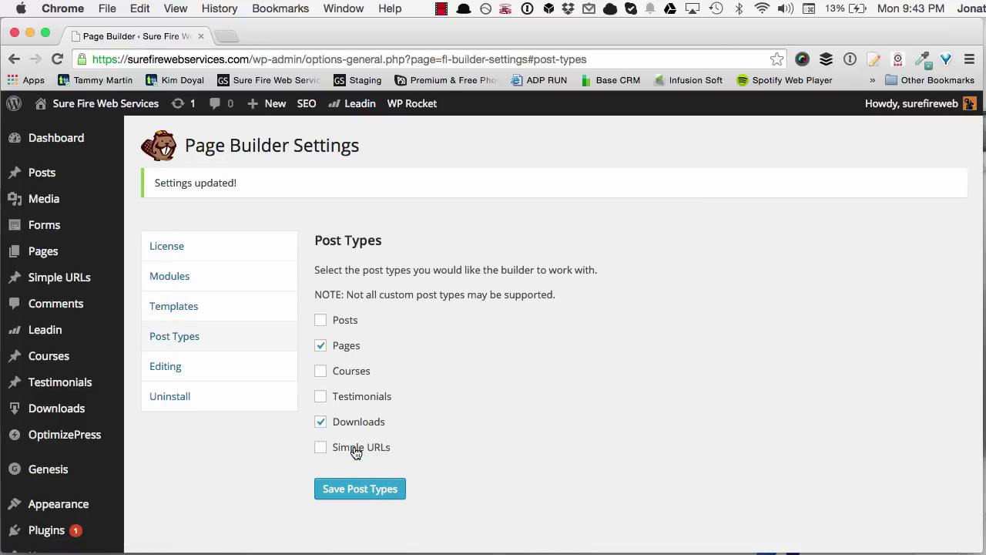
Return to the live site and open the Create a Child Theme From Scratch course from the Training / Courses page.
left_click(68, 131)
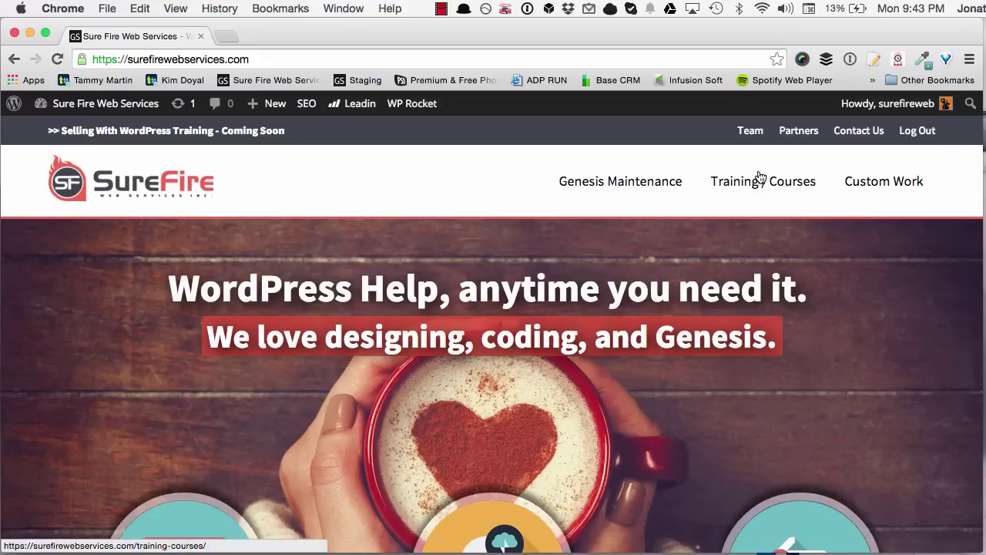
left_click(751, 182)
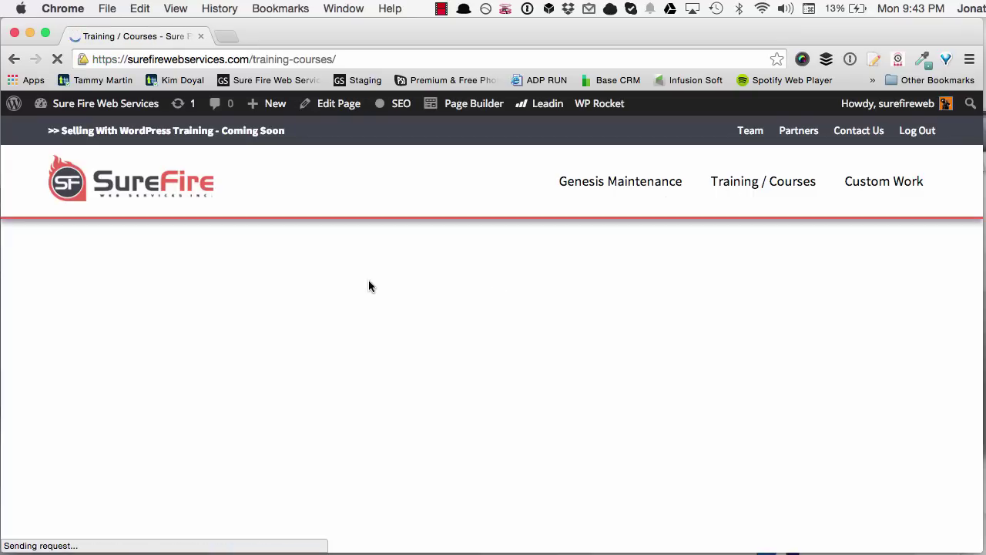
scroll(362, 266, "down", 5)
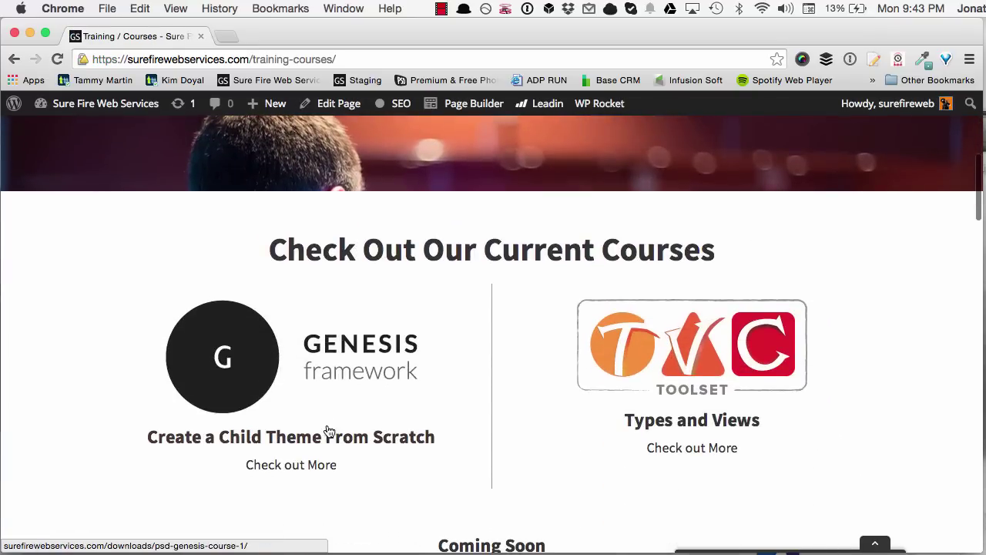
left_click(320, 464)
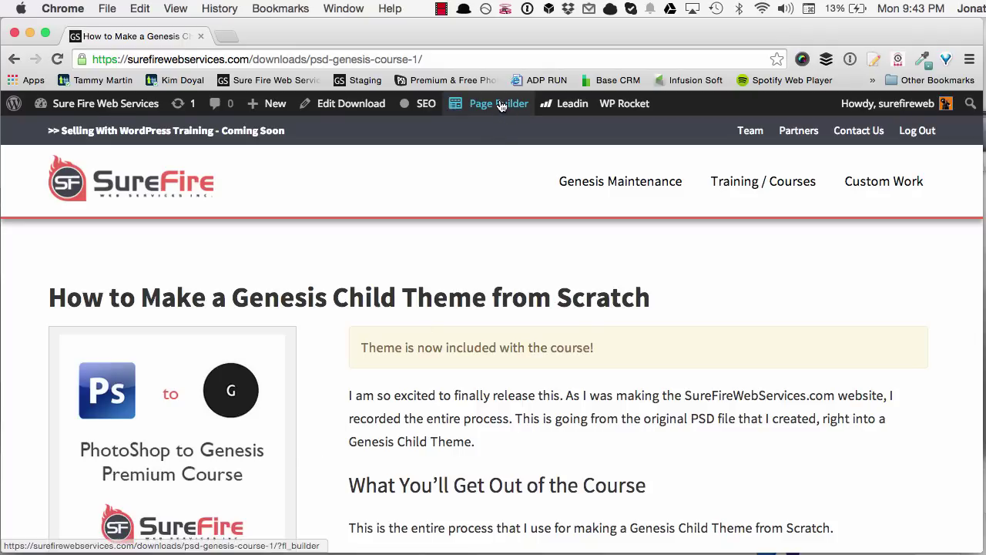
Open the course page in Page Builder in a new browser tab and switch to it.
scroll(436, 239, "down", 2)
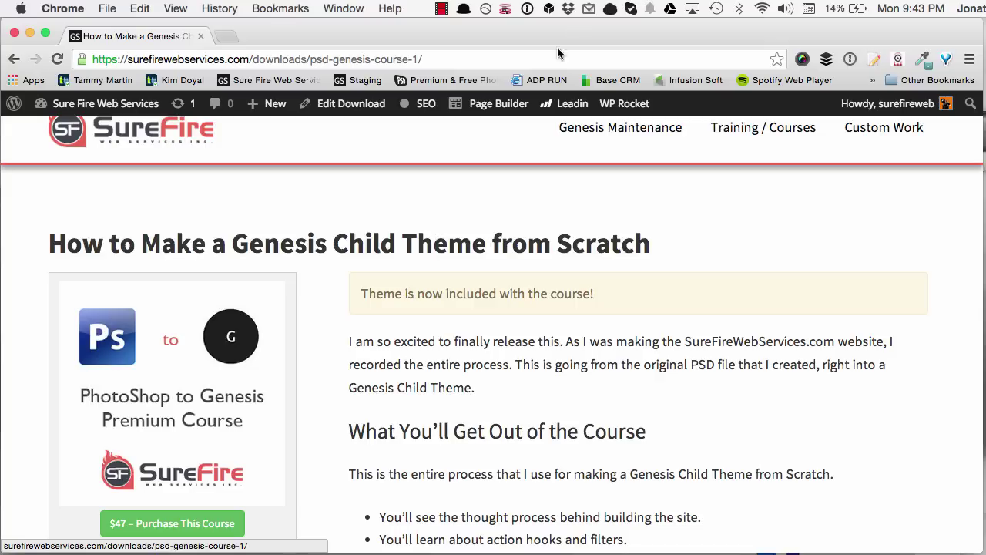
right_click(497, 104)
left_click(514, 112)
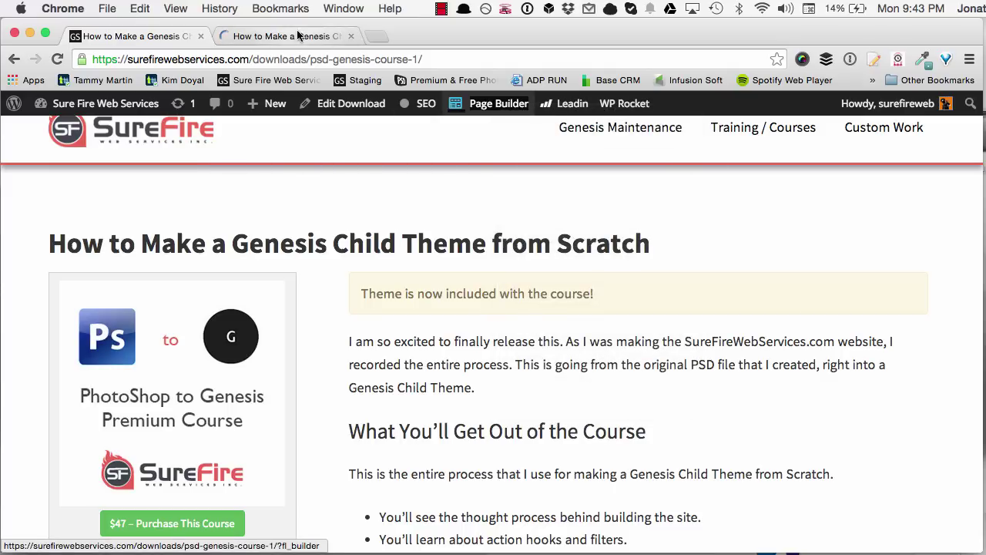
key("ctrl+Tab")
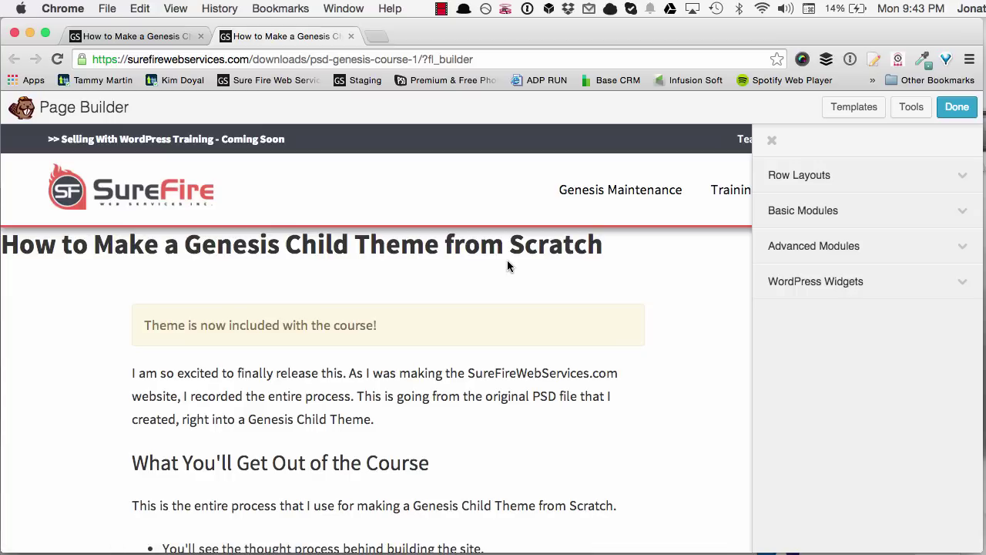
Compare the course page's Page Builder layout with its live version, closing the module panel to view the full width.
scroll(432, 291, "down", 5)
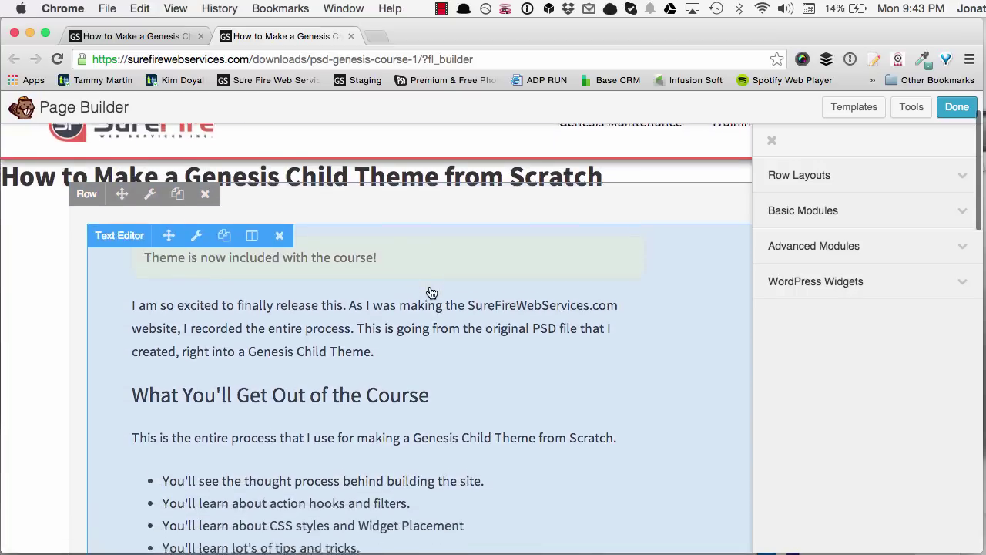
scroll(431, 292, "down", 15)
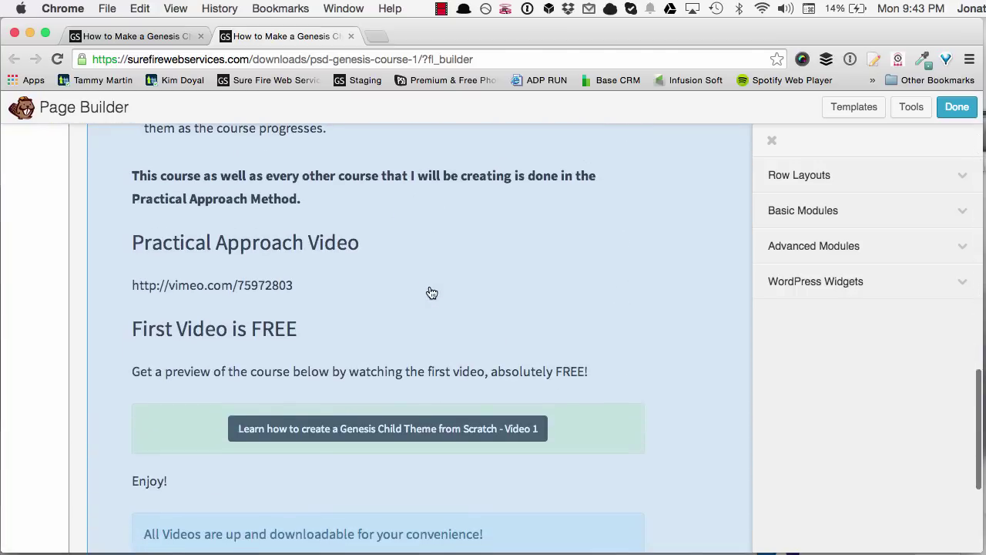
scroll(431, 292, "up", 10)
scroll(431, 293, "up", 5)
key("ctrl+shift+Tab")
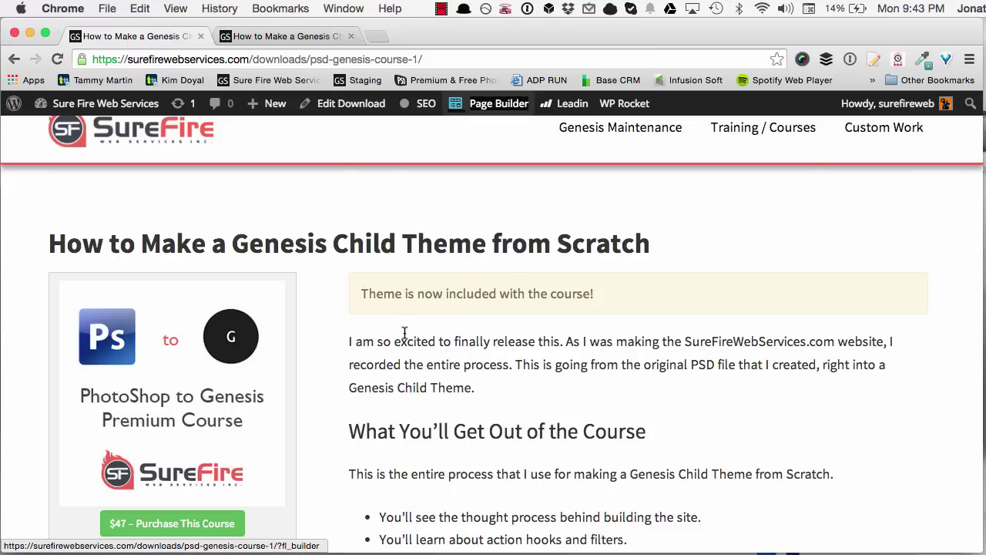
scroll(405, 333, "down", 2)
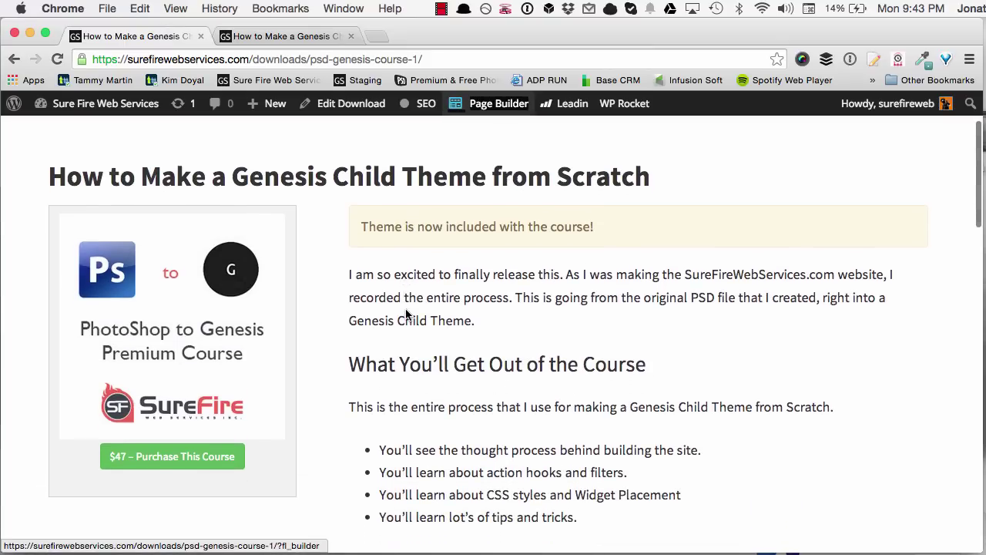
left_click(339, 37)
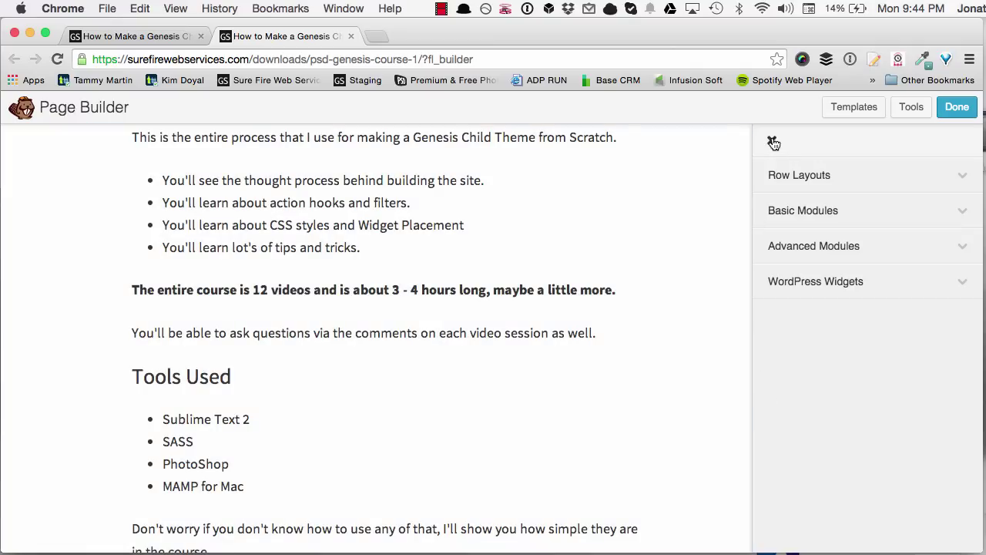
left_click(772, 142)
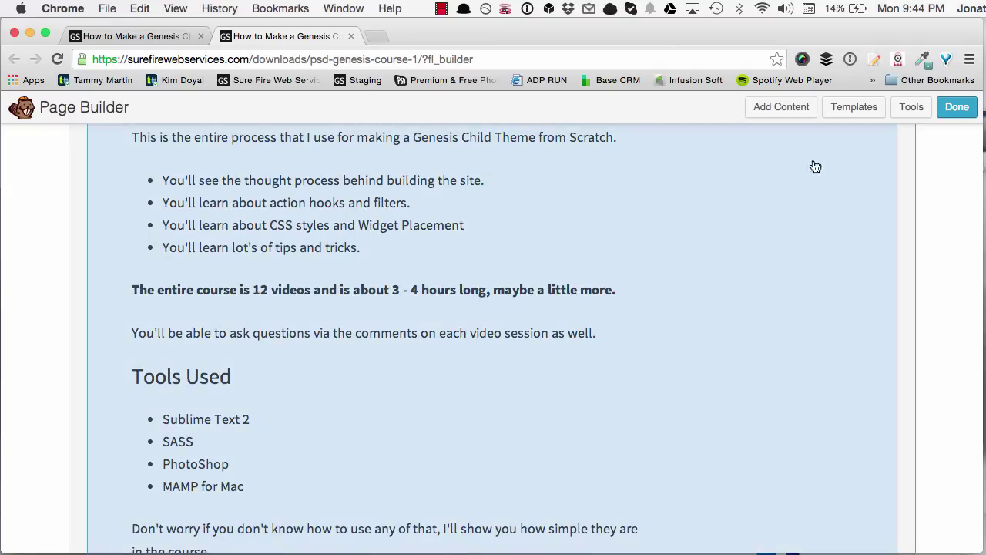
scroll(884, 357, "up", 5)
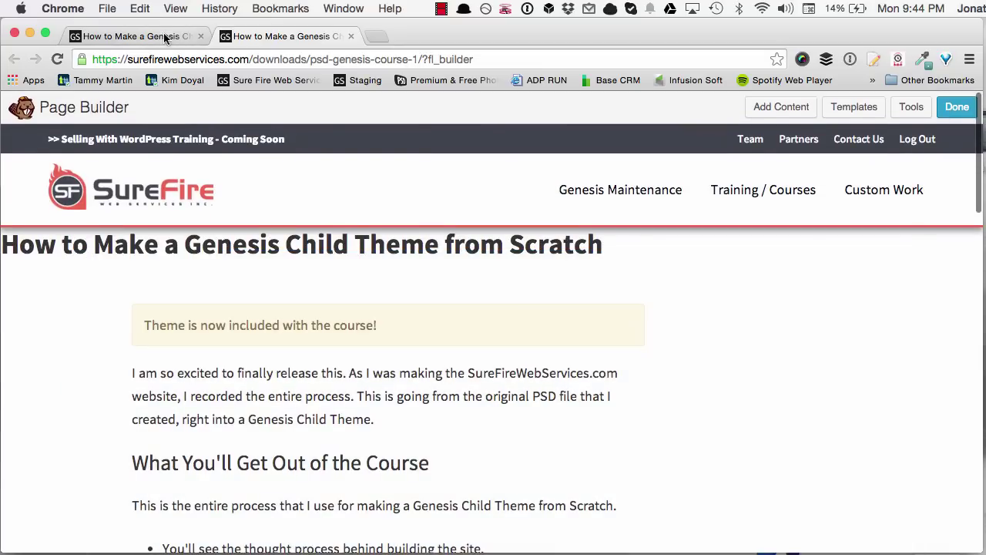
Open the live course page's download for editing and look through its settings boxes and Screen Options.
left_click(164, 40)
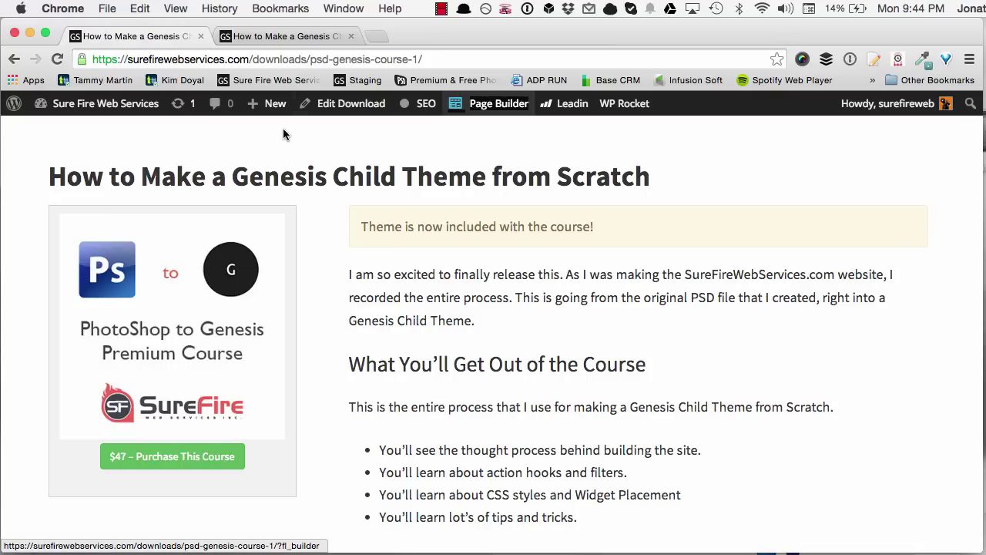
left_click(345, 106)
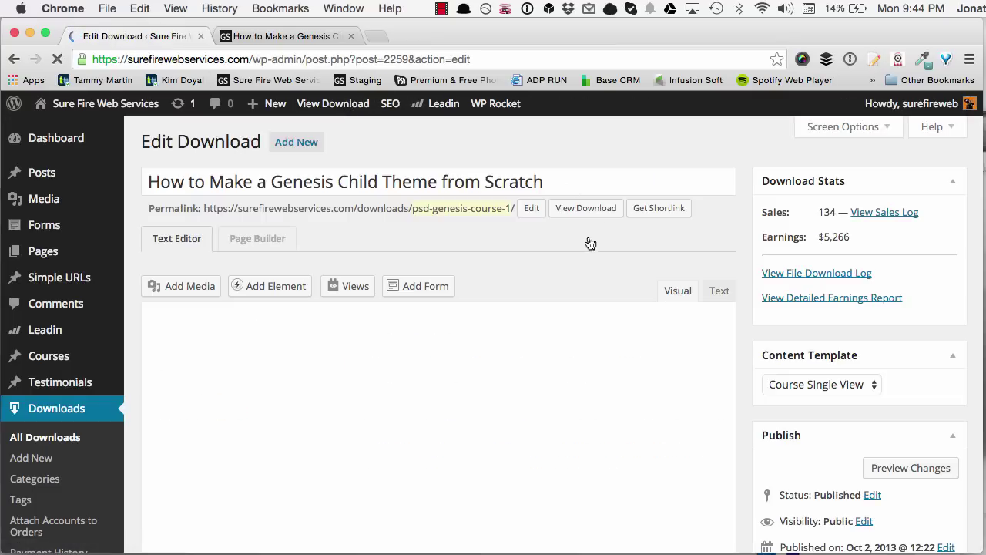
scroll(741, 248, "down", 4)
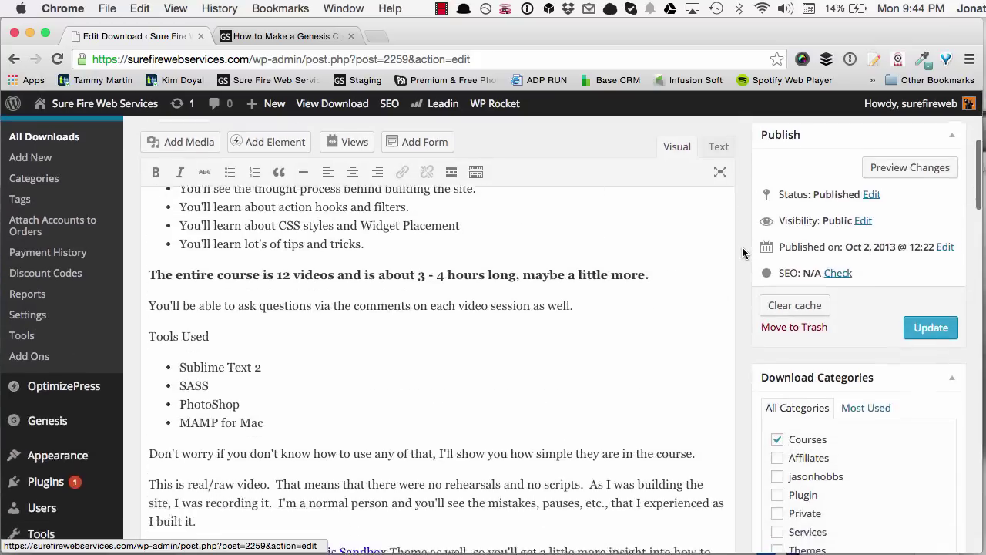
scroll(742, 246, "down", 15)
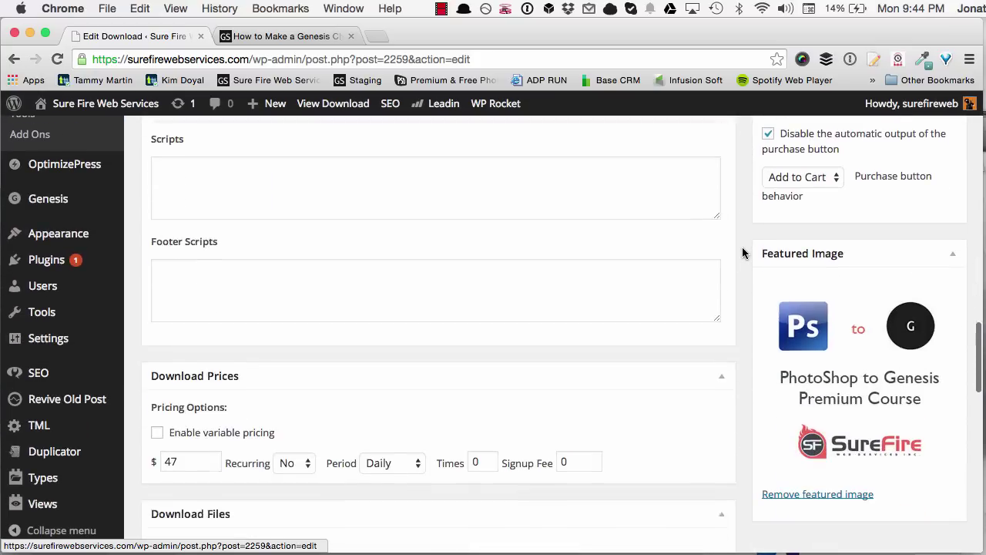
scroll(742, 251, "down", 12)
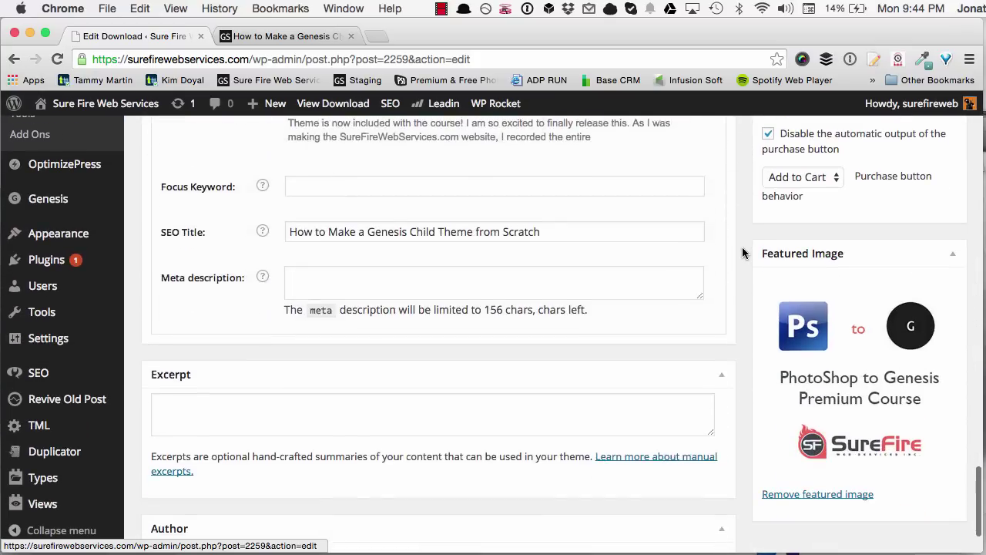
scroll(744, 249, "up", 20)
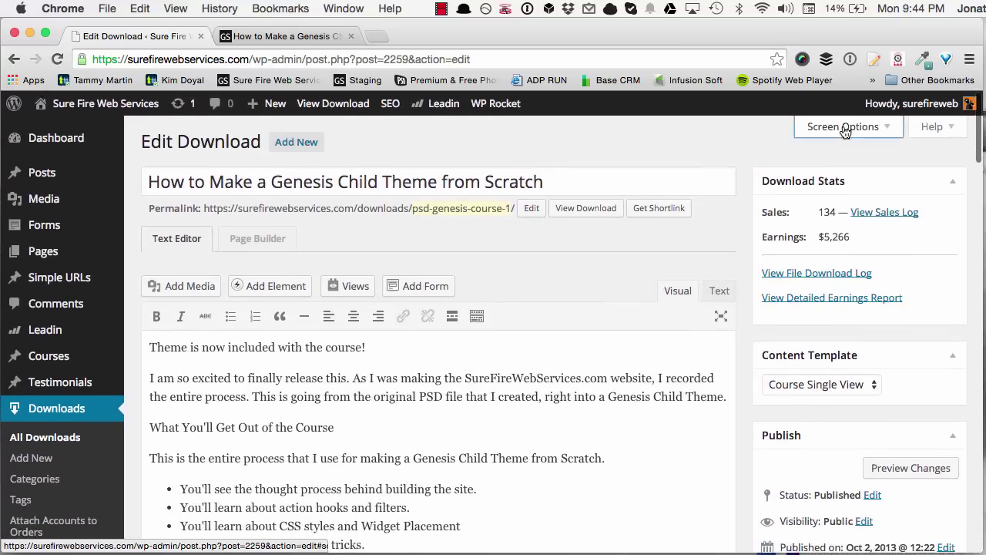
left_click(845, 128)
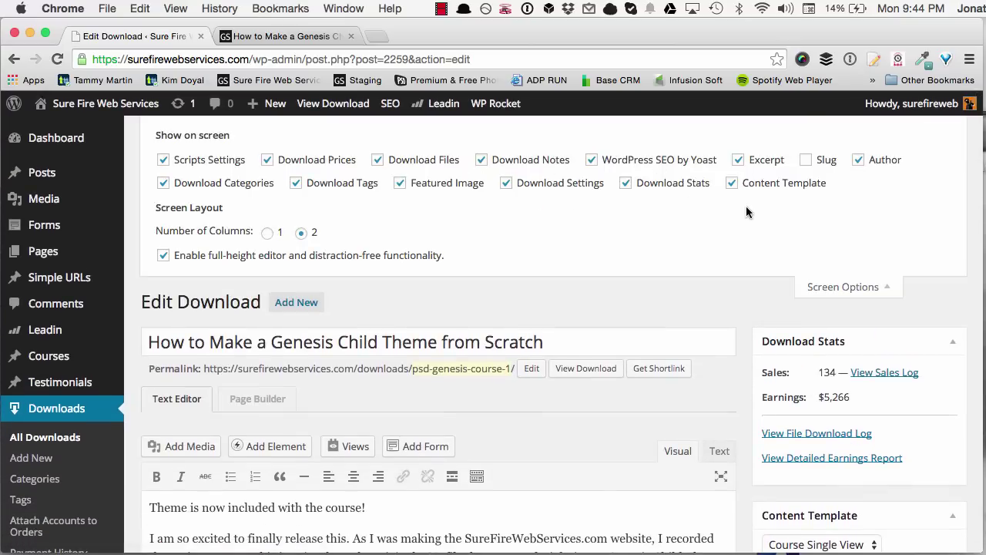
left_click(872, 286)
Return to the Page Builder layout and check the course title above the content row.
left_click(278, 36)
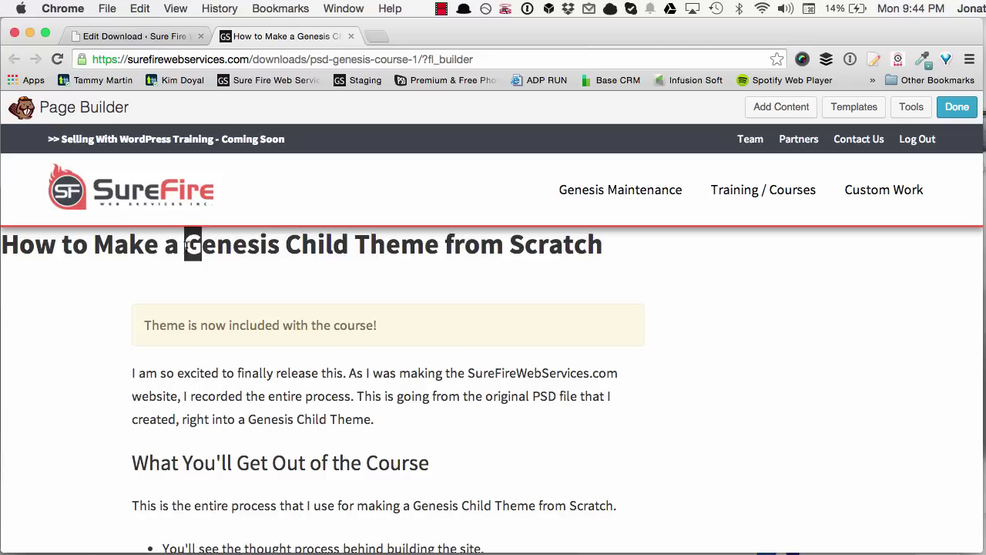
left_click_drag(189, 245, 531, 246)
left_click(531, 247)
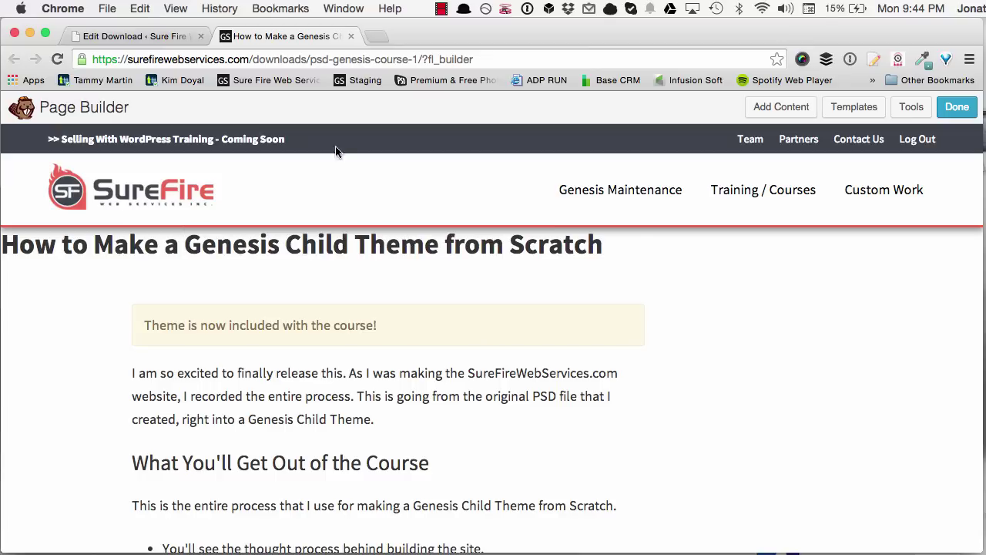
Examine the download's editing page again, from the content editor through prices, files, notes and SEO settings.
left_click(135, 37)
scroll(473, 287, "down", 20)
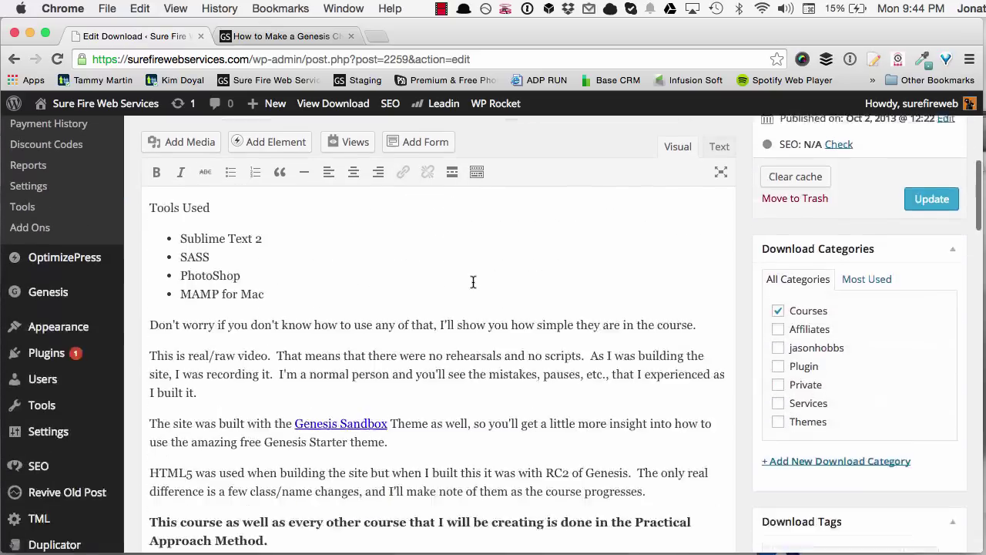
scroll(473, 287, "down", 8)
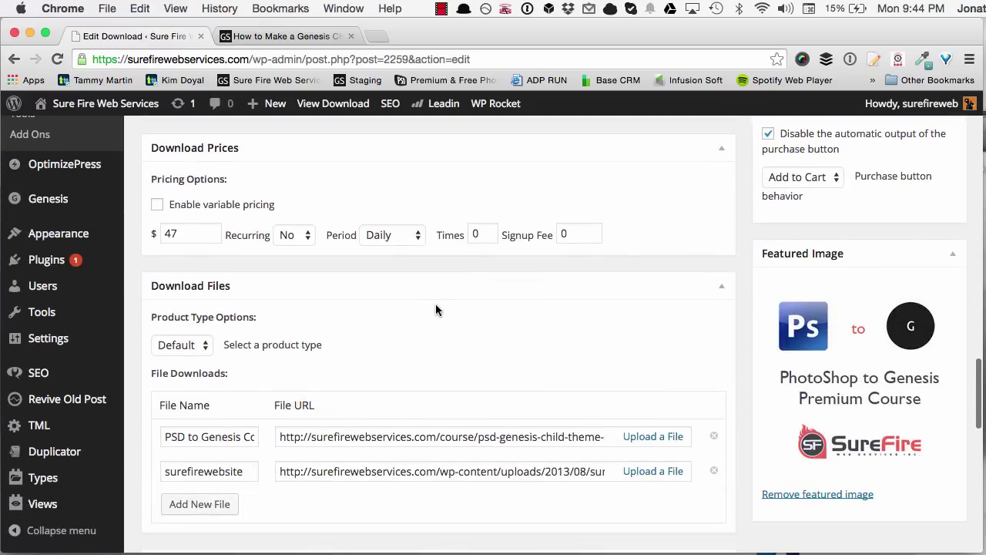
scroll(267, 286, "down", 5)
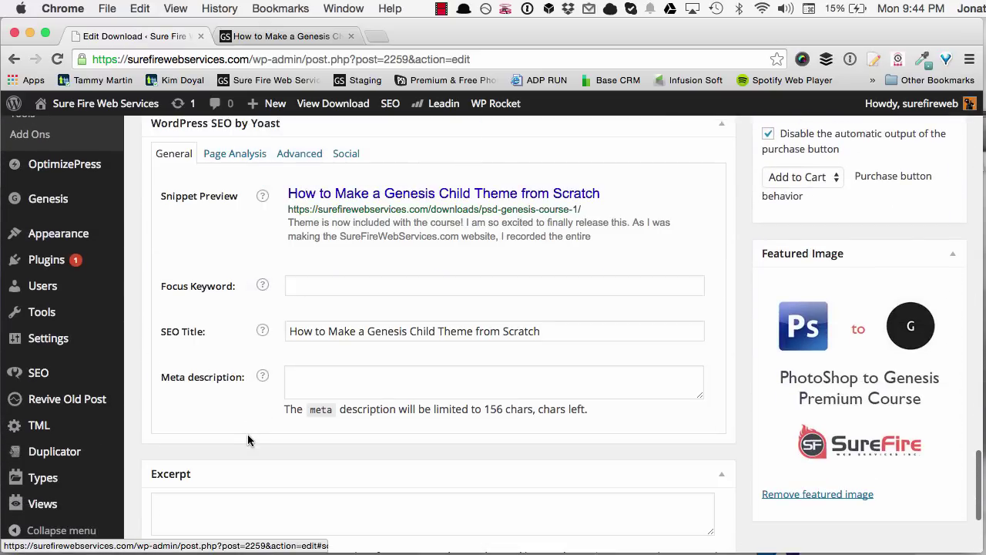
scroll(224, 385, "up", 4)
scroll(223, 391, "up", 4)
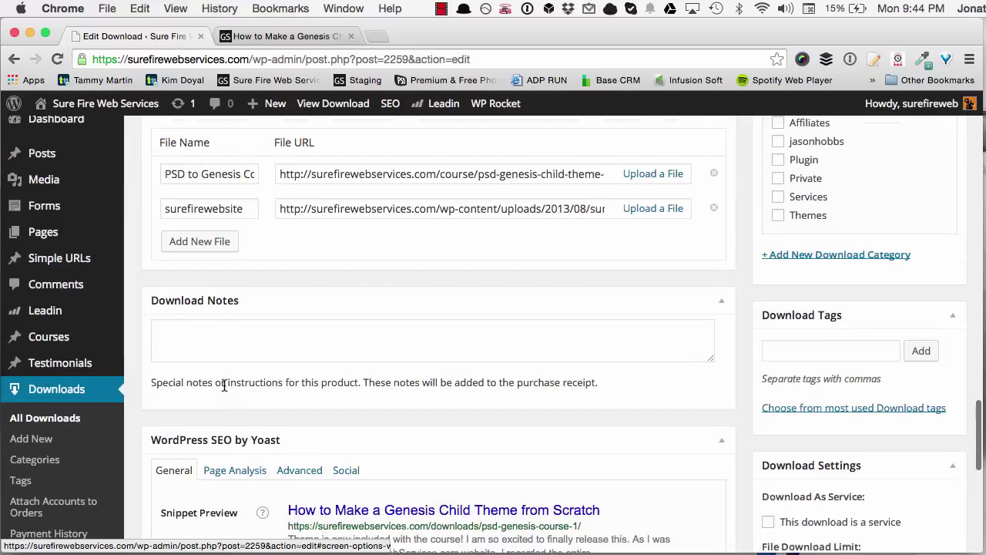
scroll(724, 365, "down", 6)
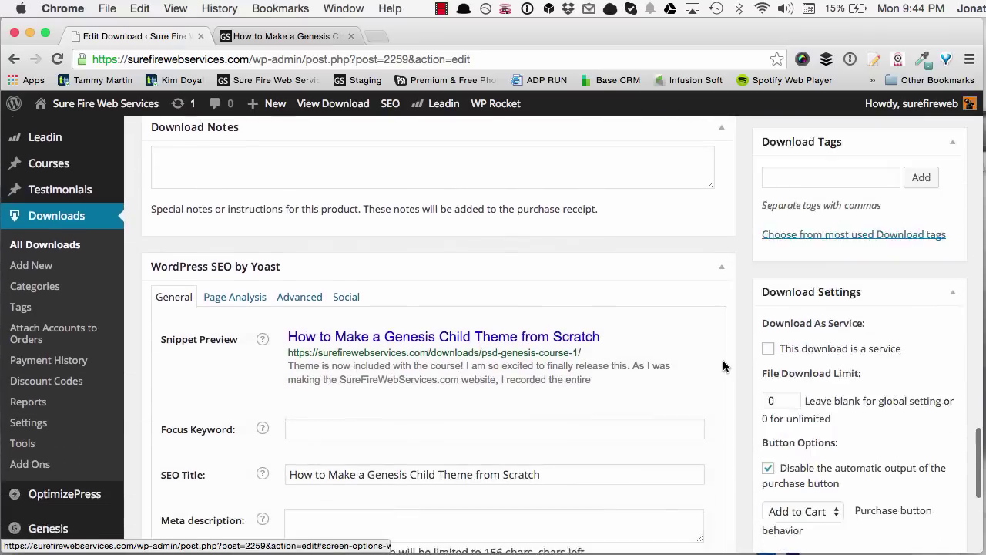
scroll(723, 365, "up", 10)
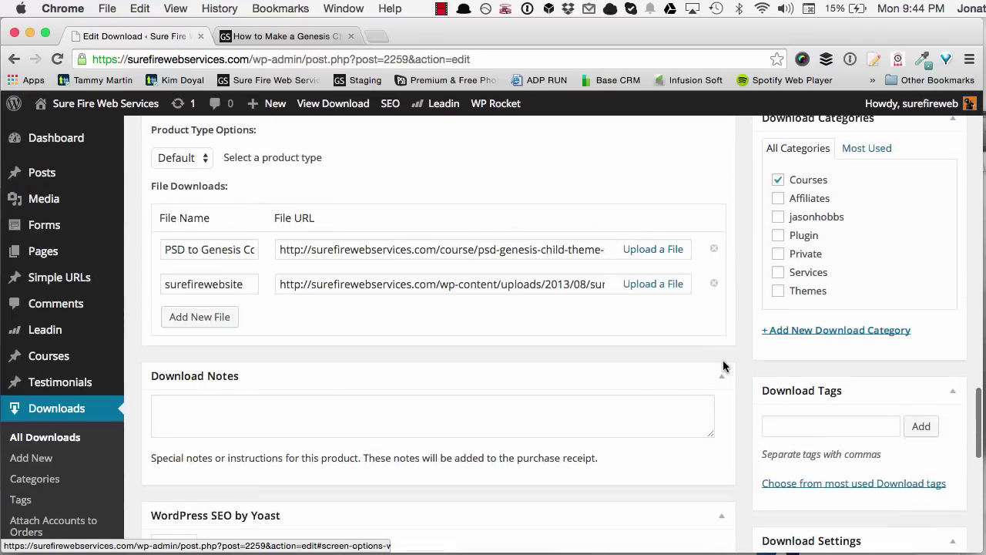
scroll(724, 367, "up", 3)
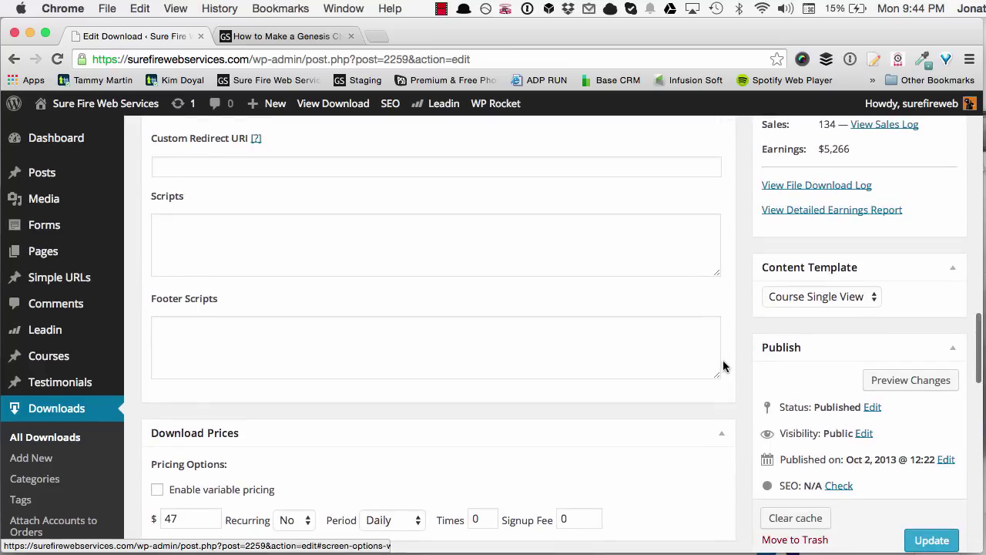
scroll(723, 362, "up", 2)
scroll(638, 404, "up", 3)
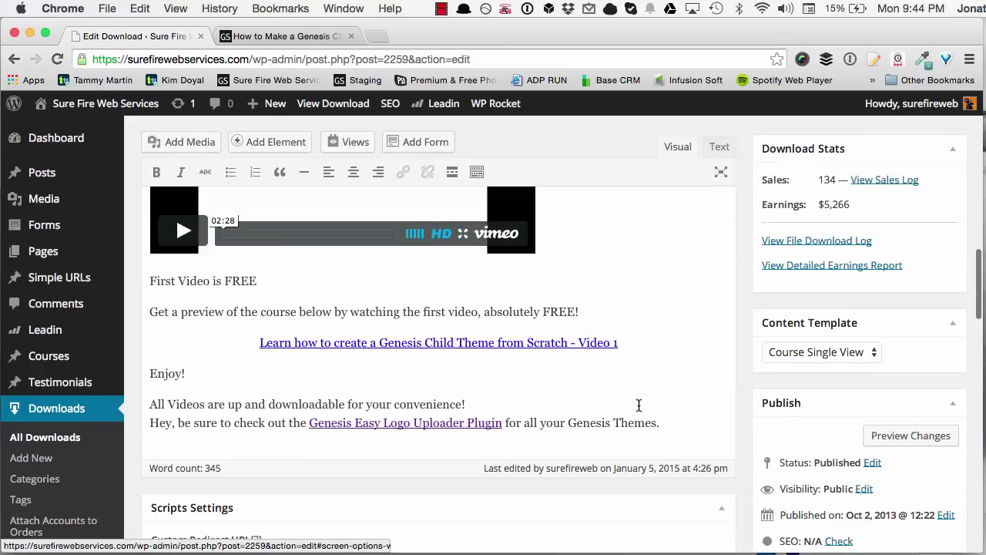
scroll(638, 404, "up", 5)
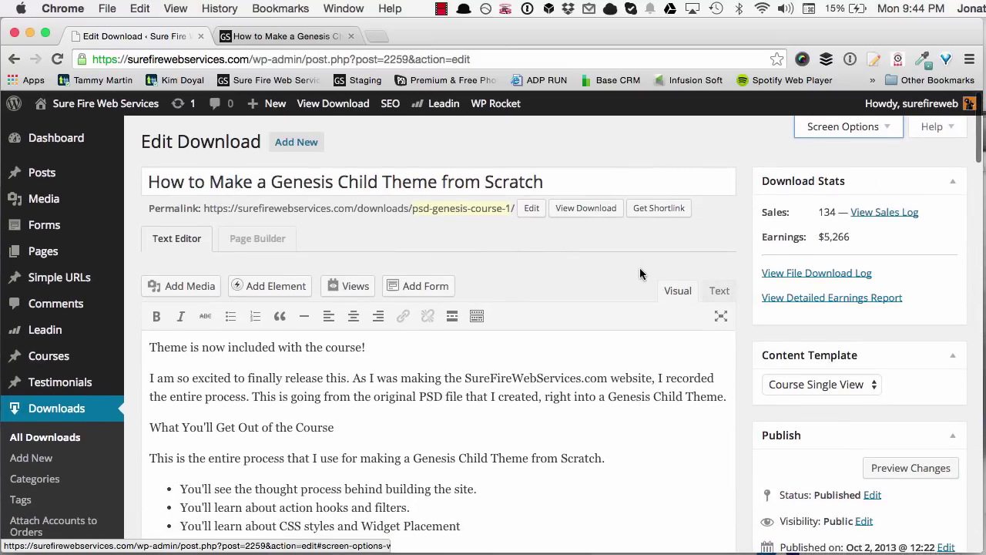
Copy the course title text from the Page Builder layout.
left_click(295, 36)
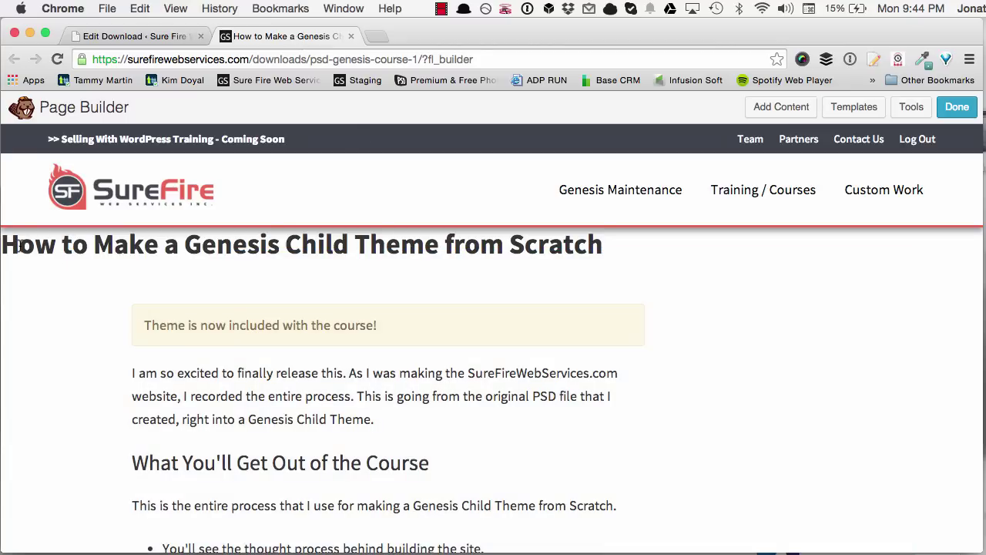
left_click_drag(23, 246, 560, 259)
key("super+c")
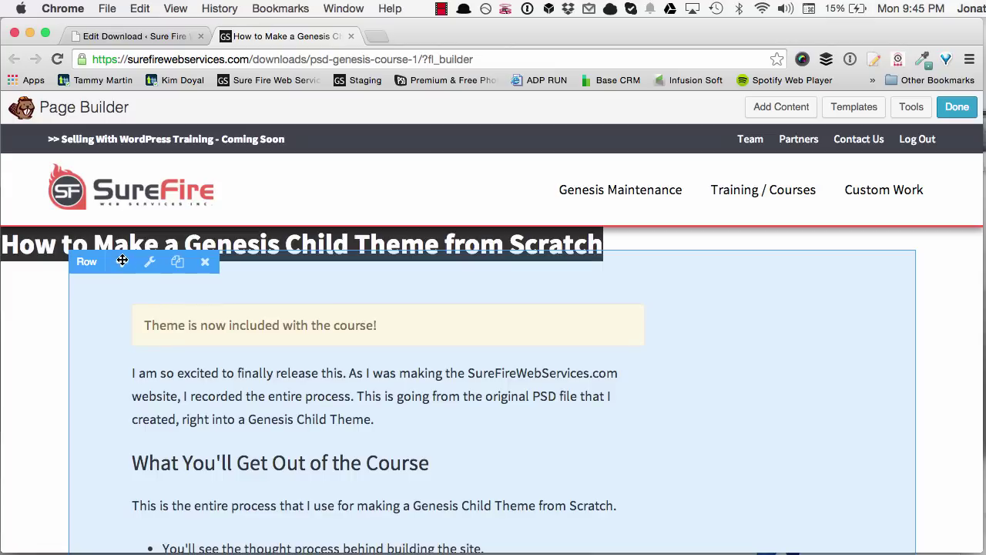
Set the existing content row's width to Full Width, keep its content width Fixed, and save the row settings.
left_click(149, 262)
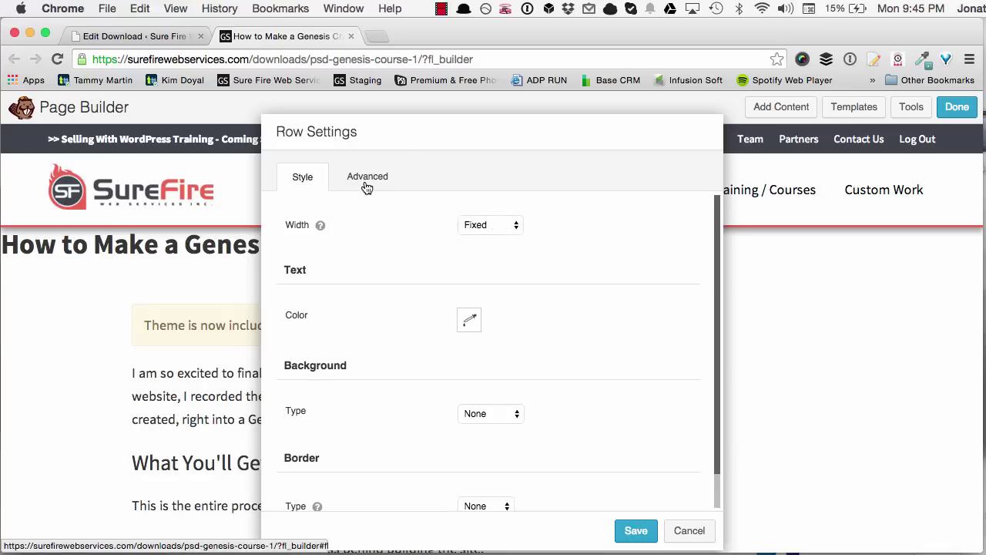
left_click(493, 224)
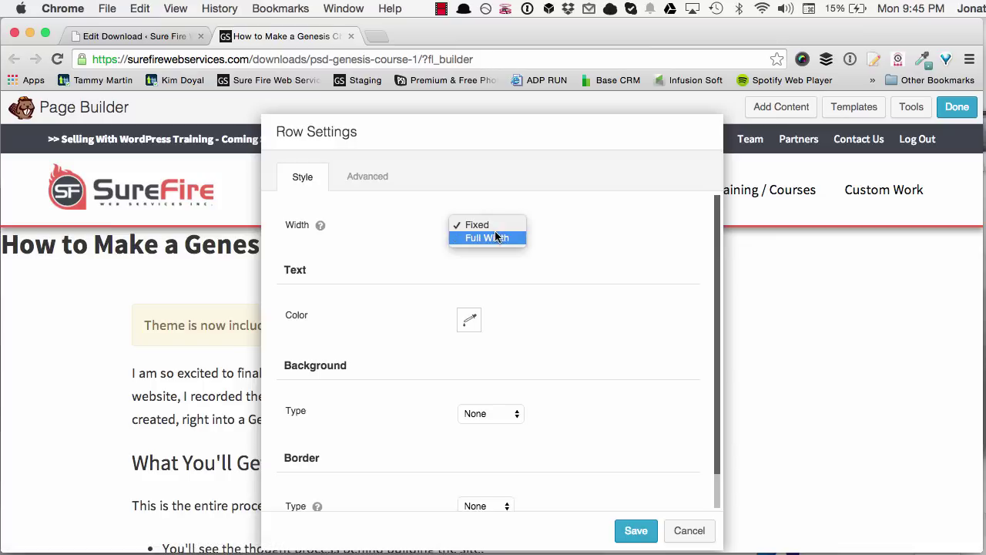
left_click(495, 235)
left_click(492, 262)
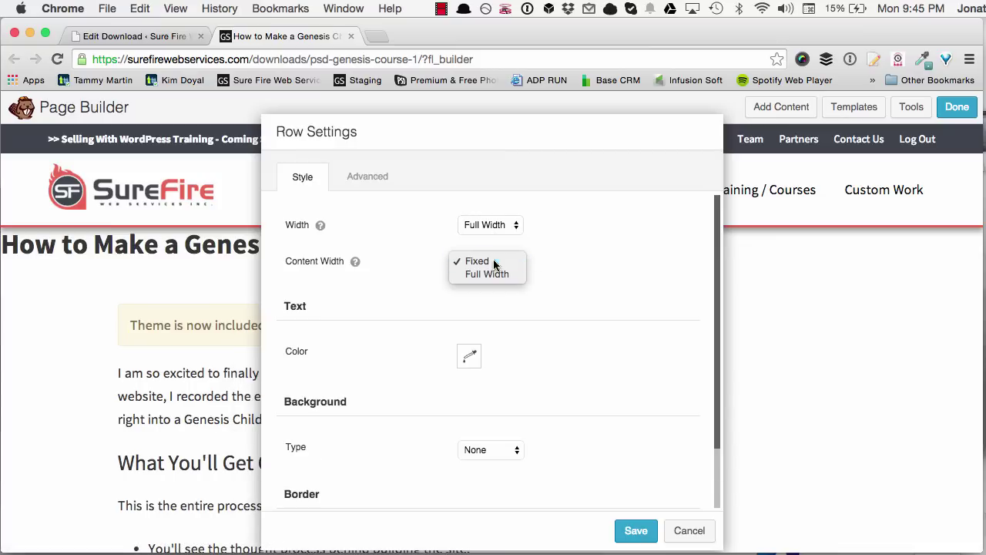
left_click(600, 265)
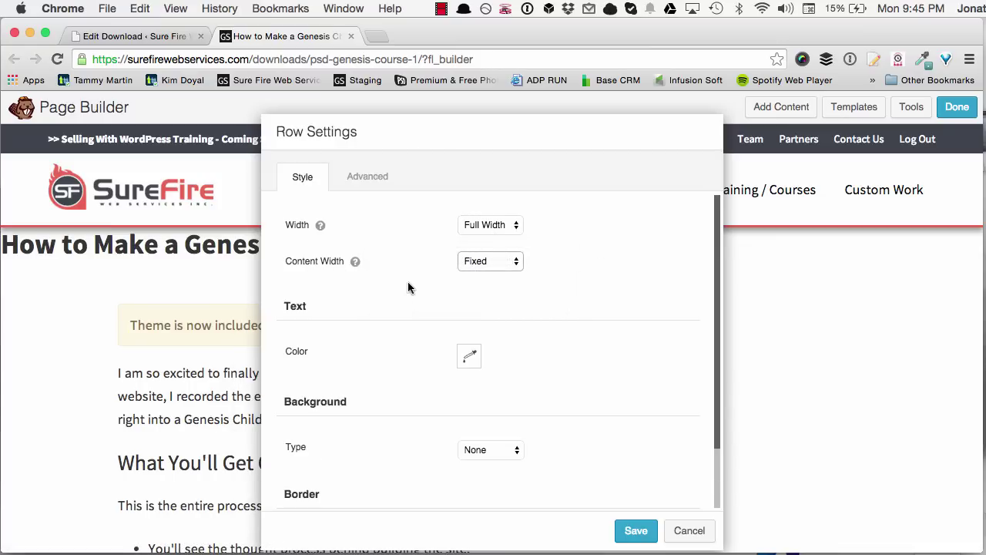
scroll(408, 285, "down", 2)
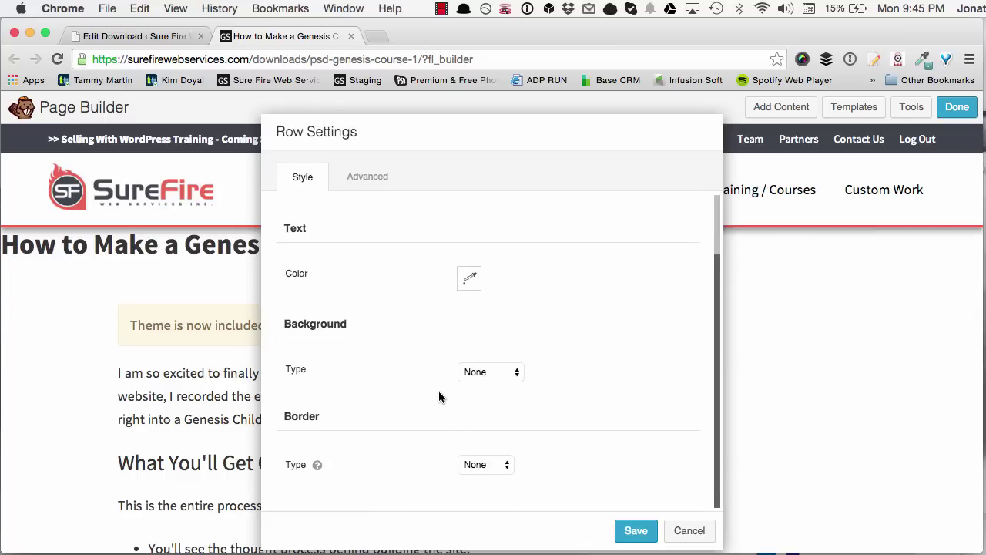
left_click(636, 530)
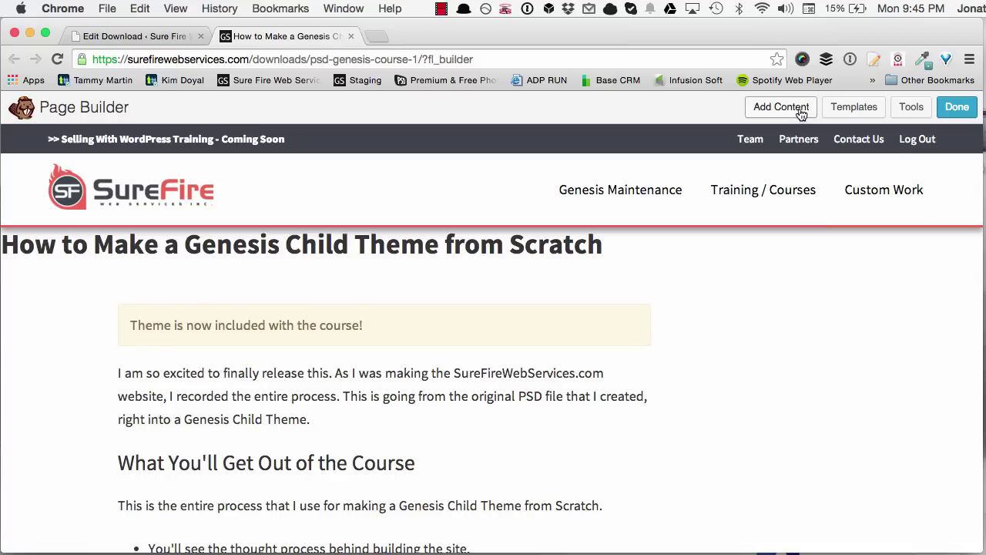
Add a 1 Column row above the existing course content.
left_click(801, 108)
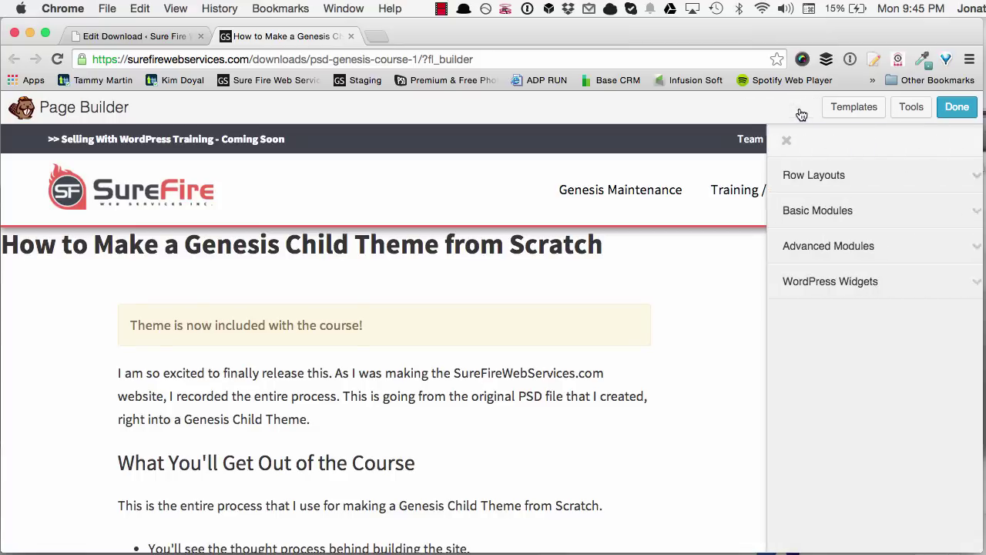
left_click(824, 185)
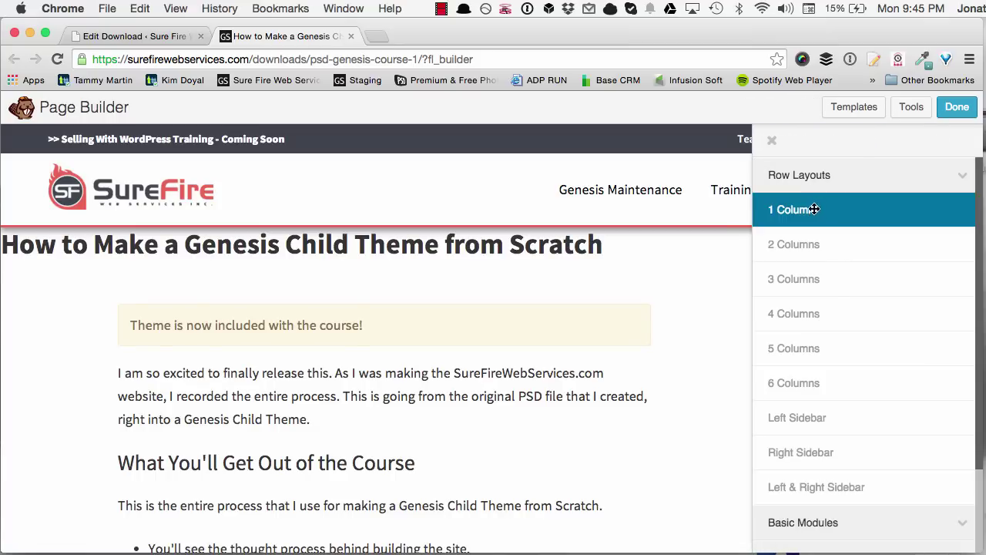
left_click_drag(815, 210, 535, 280)
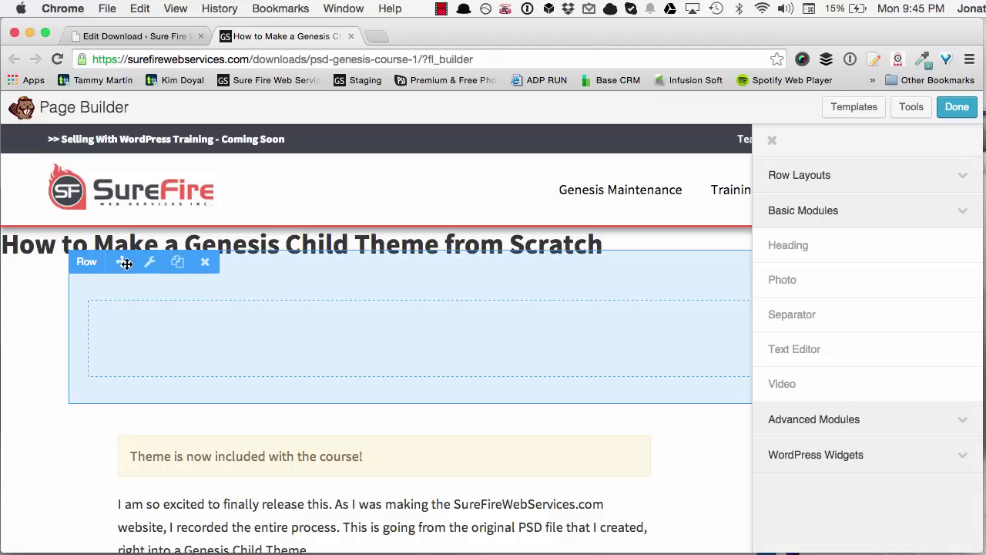
Set the new empty row's width to Full Width in its row settings.
left_click(150, 263)
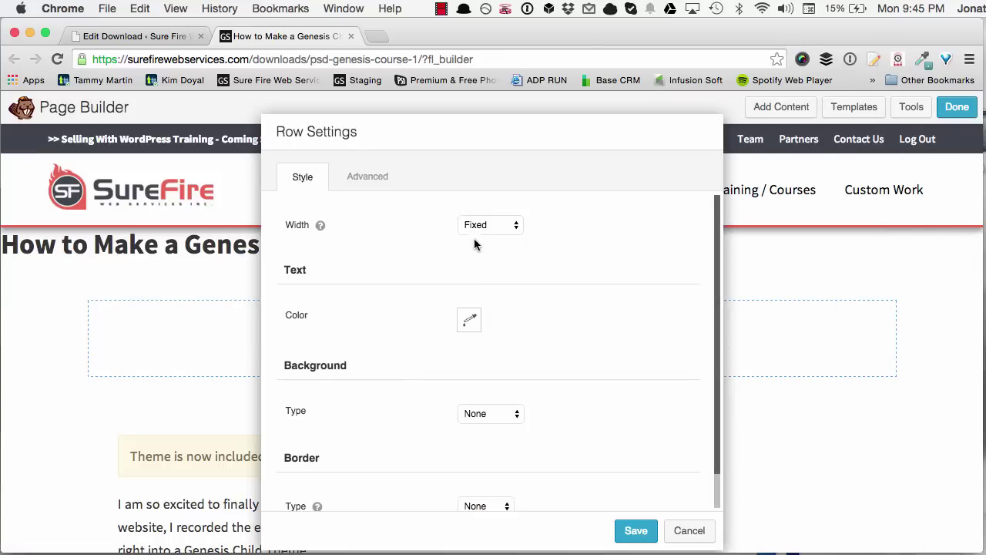
left_click(478, 226)
left_click(480, 236)
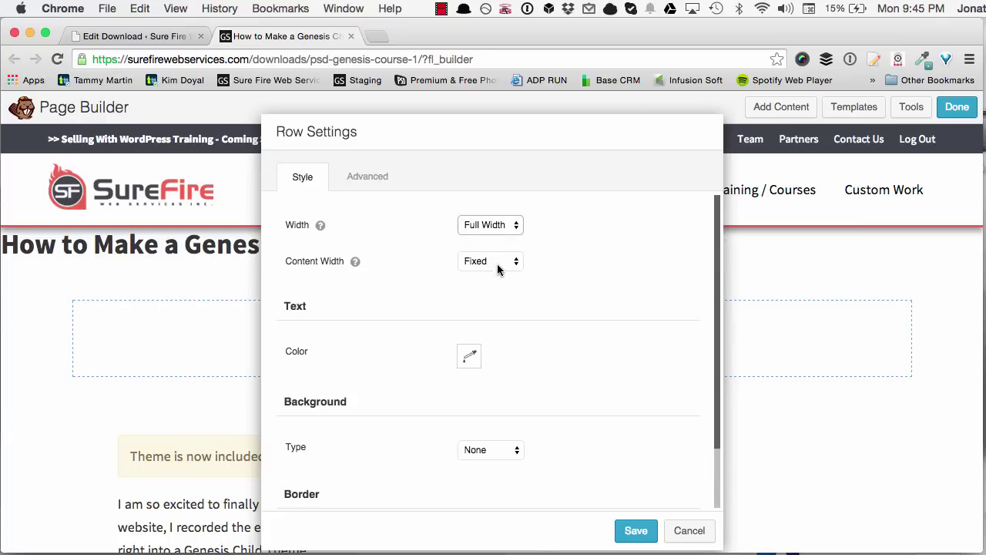
Try the dark grey text color #383838 on the new row, and clear it again.
scroll(452, 329, "down", 1)
left_click(467, 326)
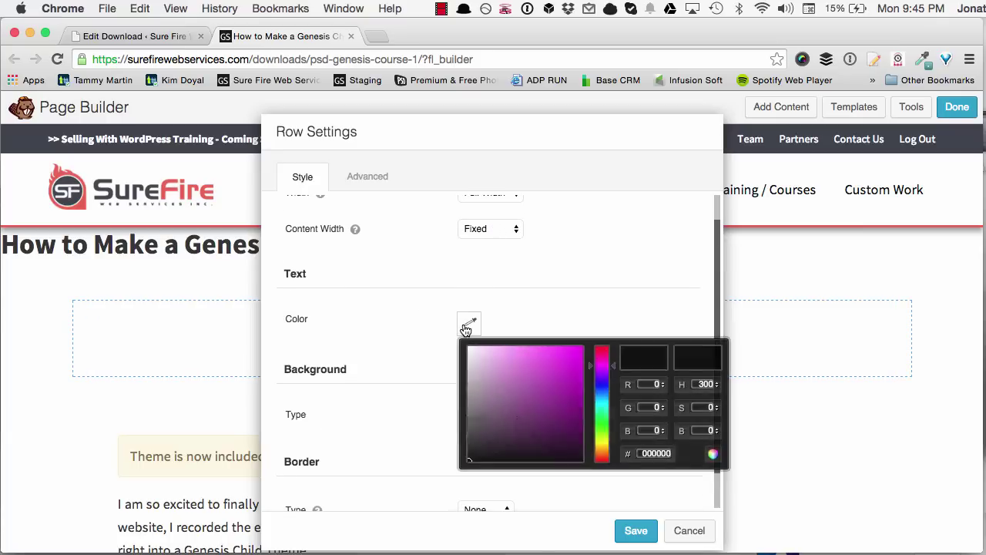
mouse_move(497, 382)
left_mouse_down()
mouse_move(450, 398)
mouse_move(448, 438)
left_mouse_up()
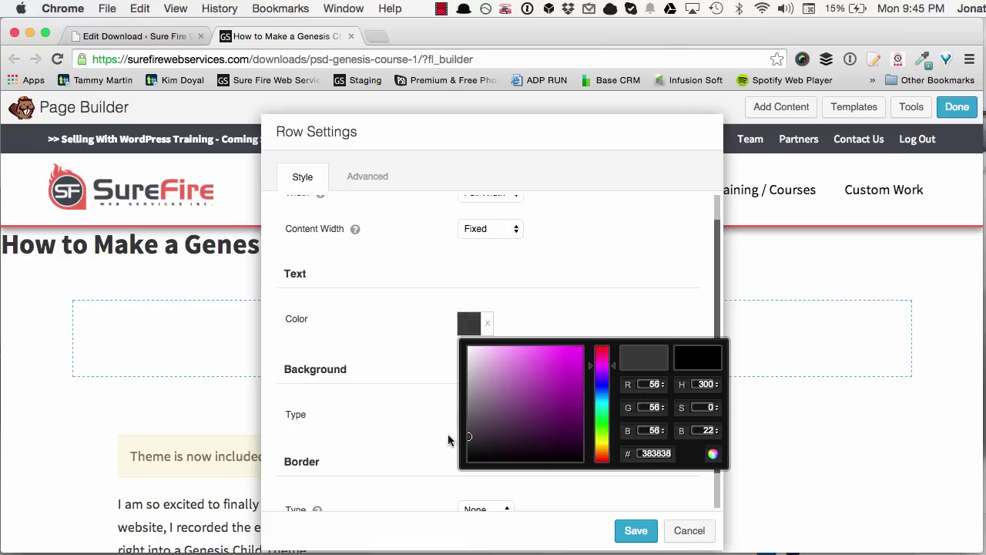
left_click(606, 318)
left_click(487, 323)
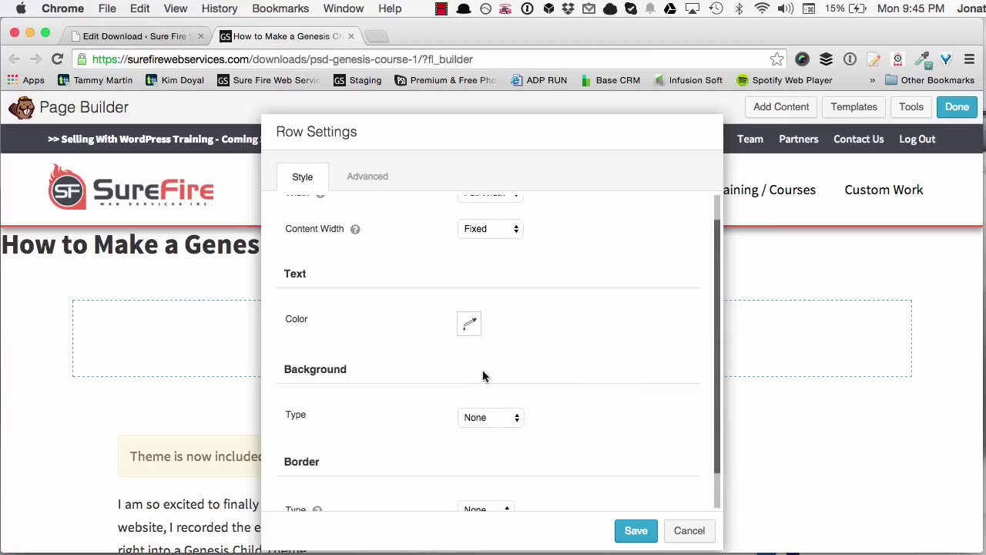
Give the new empty row a Color background in near-black at 100% opacity and save the row settings.
left_click(514, 430)
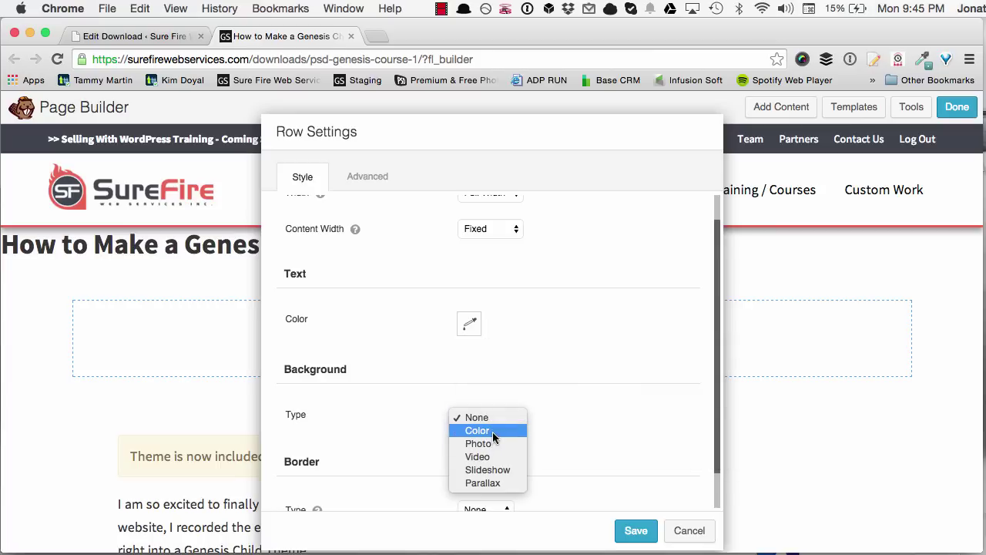
left_click(492, 431)
scroll(390, 360, "down", 2)
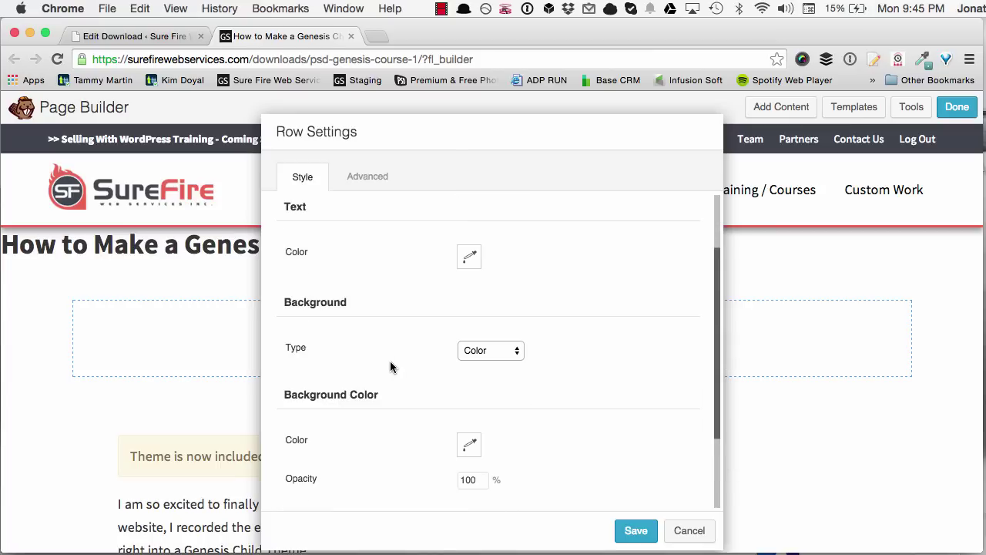
left_click(469, 445)
left_click(496, 346)
left_click_drag(495, 346, 454, 414)
left_click(421, 365)
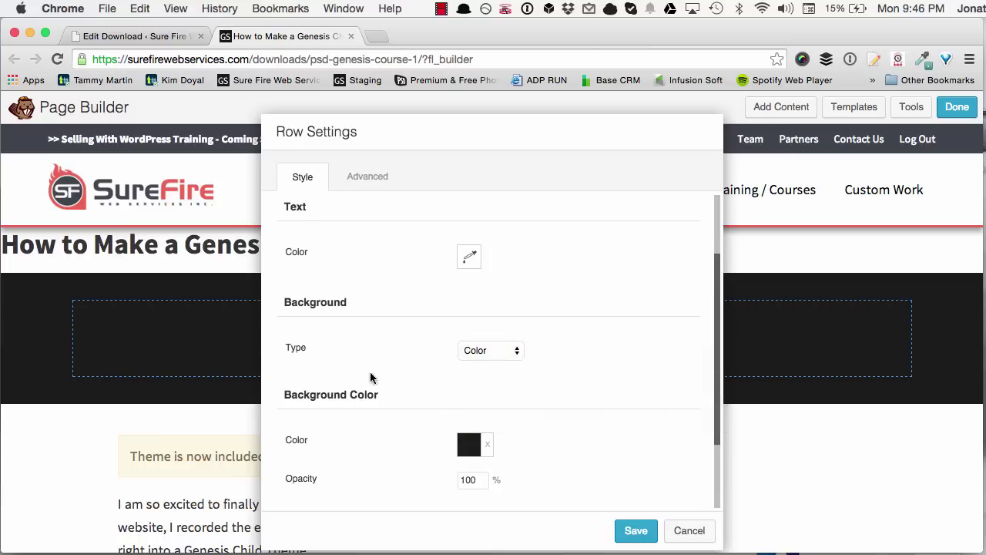
scroll(409, 304, "down", 3)
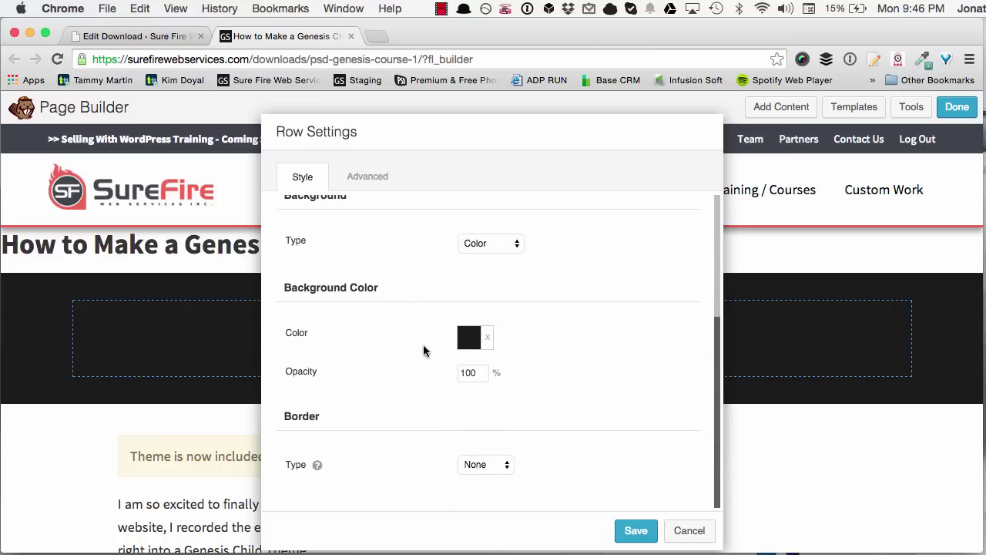
left_click(633, 531)
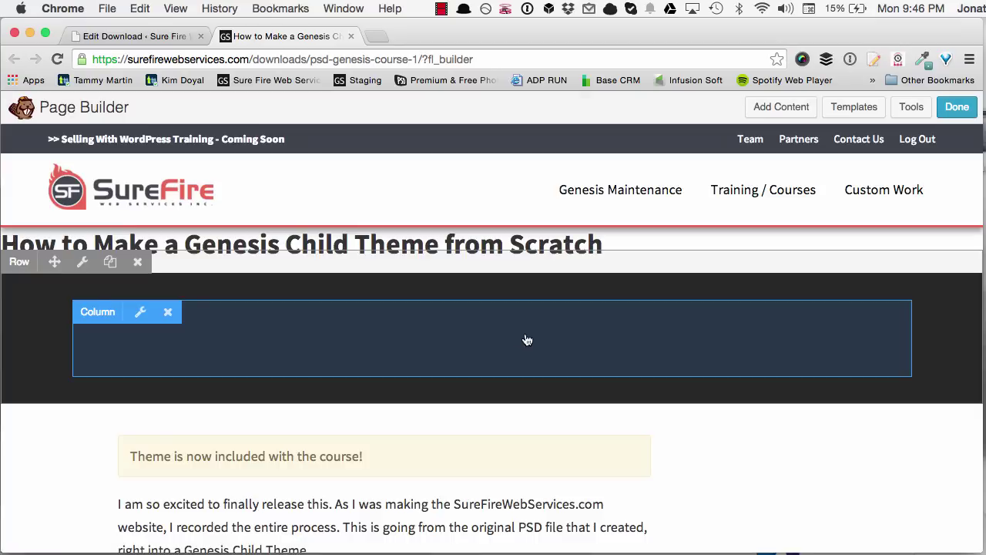
Add a Heading module to the dark row with the text "How to Make a Genesis Child Theme from Scratch".
left_click(781, 106)
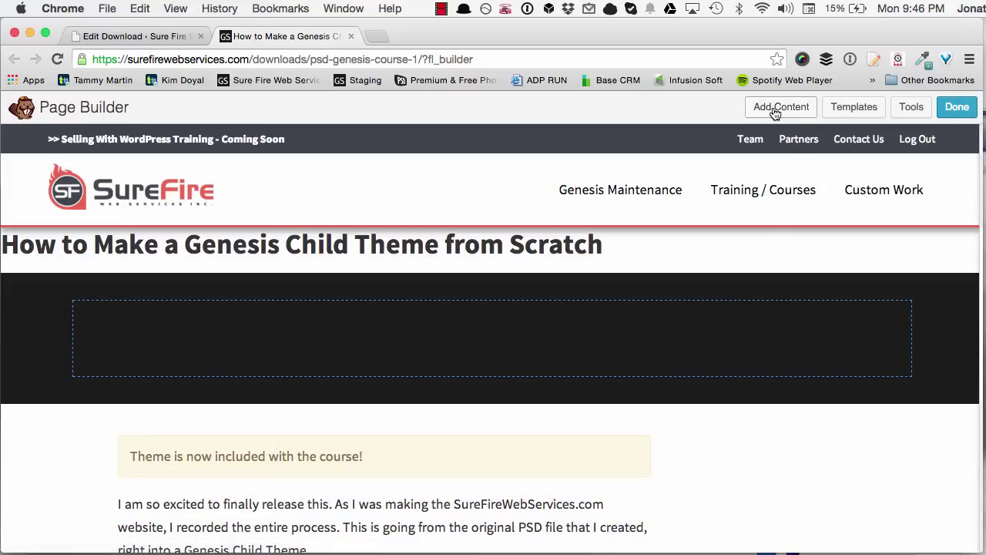
left_click_drag(819, 247, 537, 328)
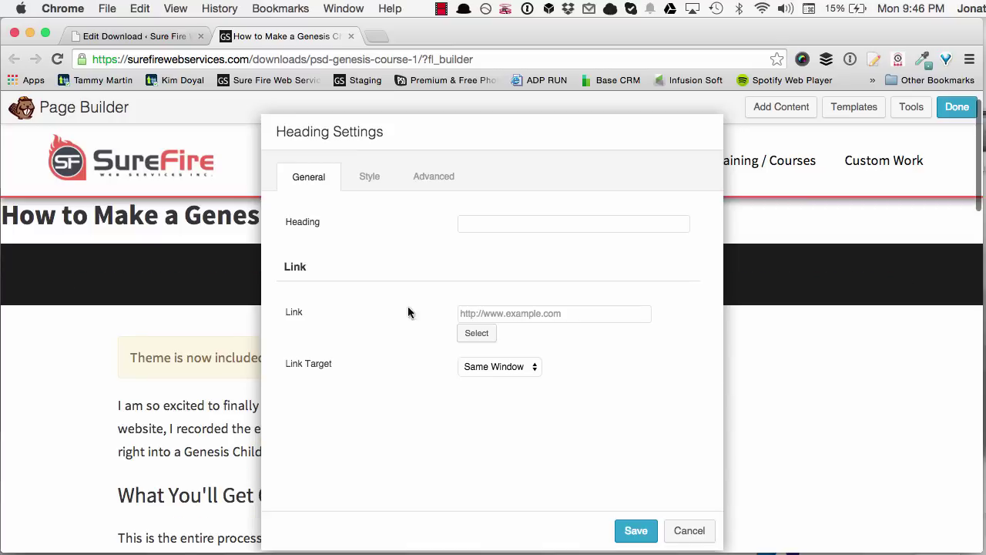
left_click(486, 223)
type("How to Make a Genesis Child Theme from Scratch")
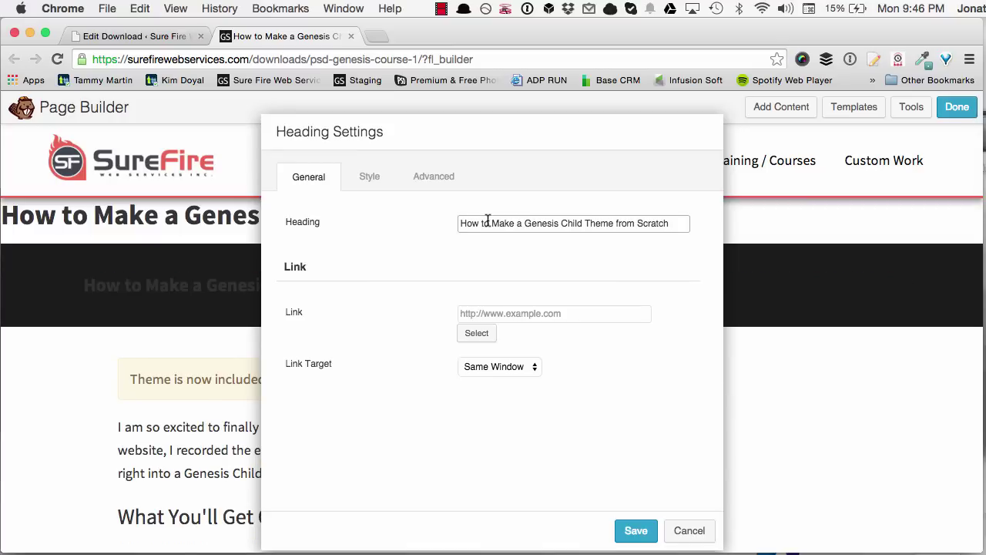
Set the heading's alignment to Center and its text color to white.
left_click(369, 177)
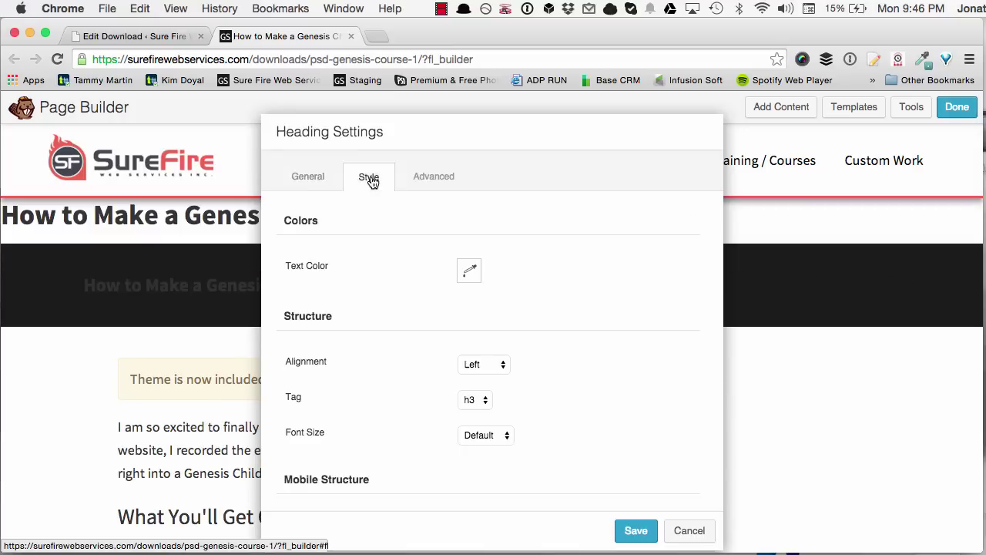
left_click(490, 365)
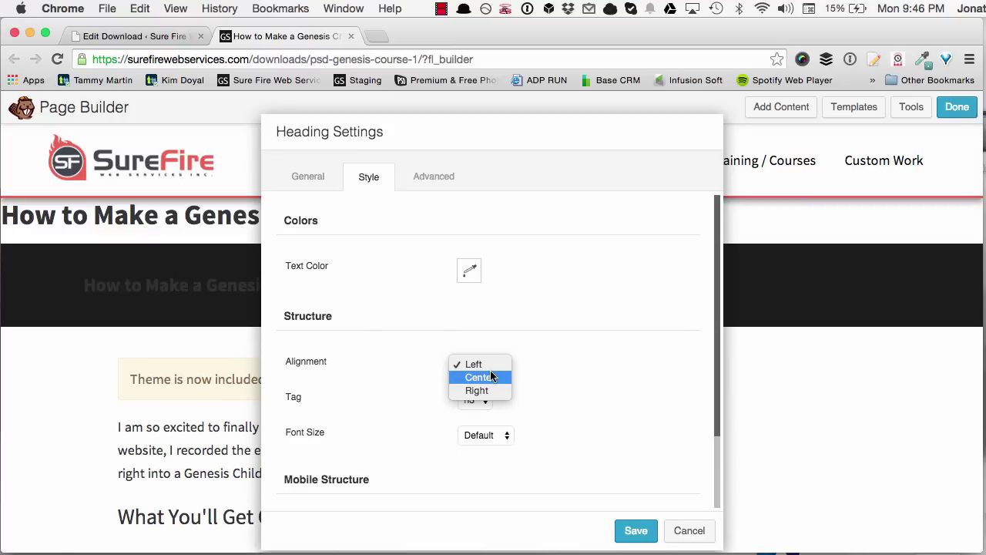
left_click(490, 375)
left_click(469, 270)
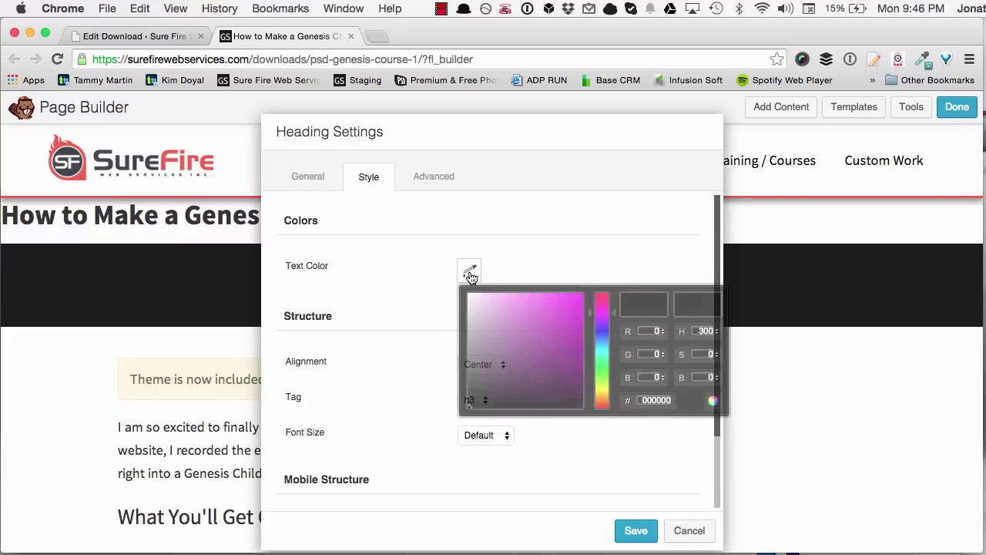
left_click(470, 296)
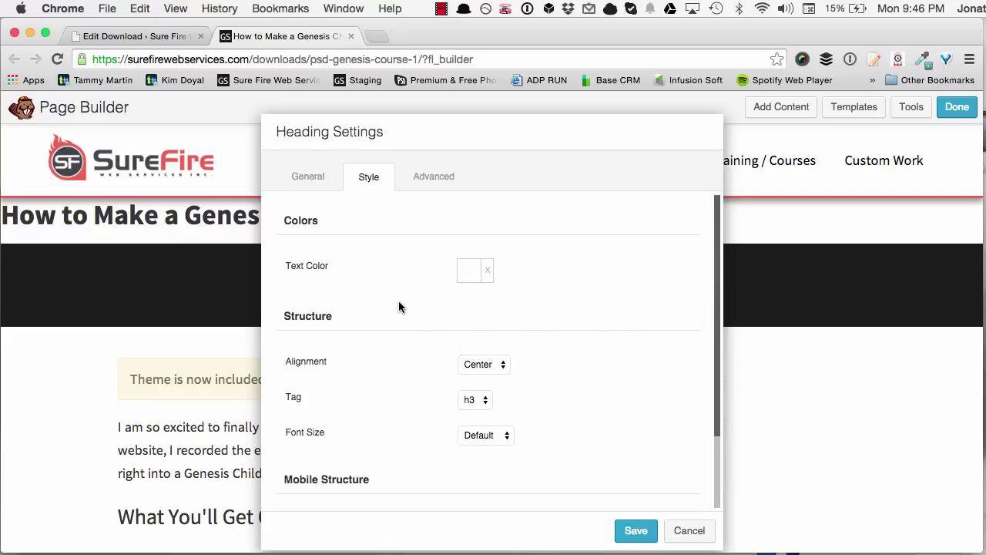
Set the heading's tag to h1, moving the settings dialog aside to see the dark row.
scroll(398, 300, "down", 1)
left_click_drag(382, 120, 539, 192)
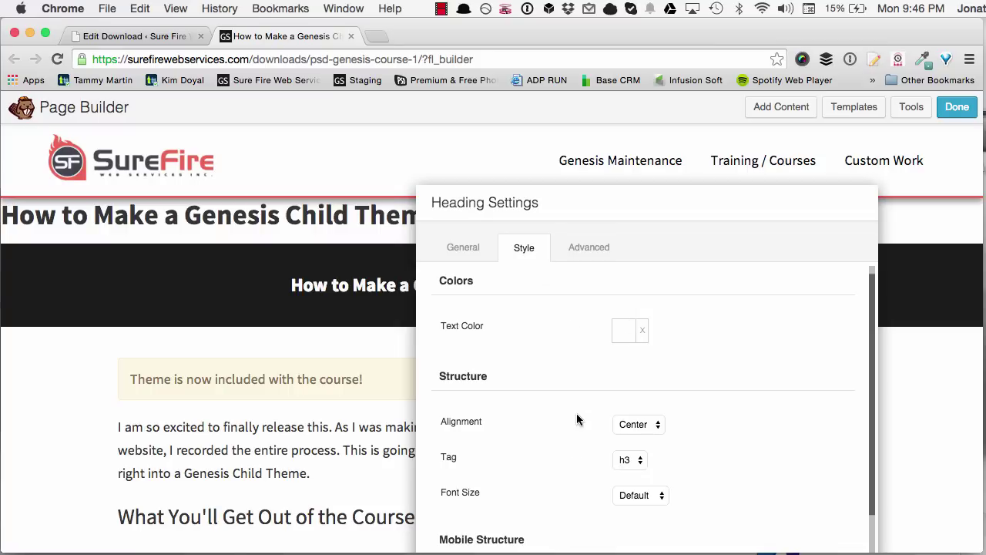
scroll(576, 419, "down", 3)
left_click(640, 373)
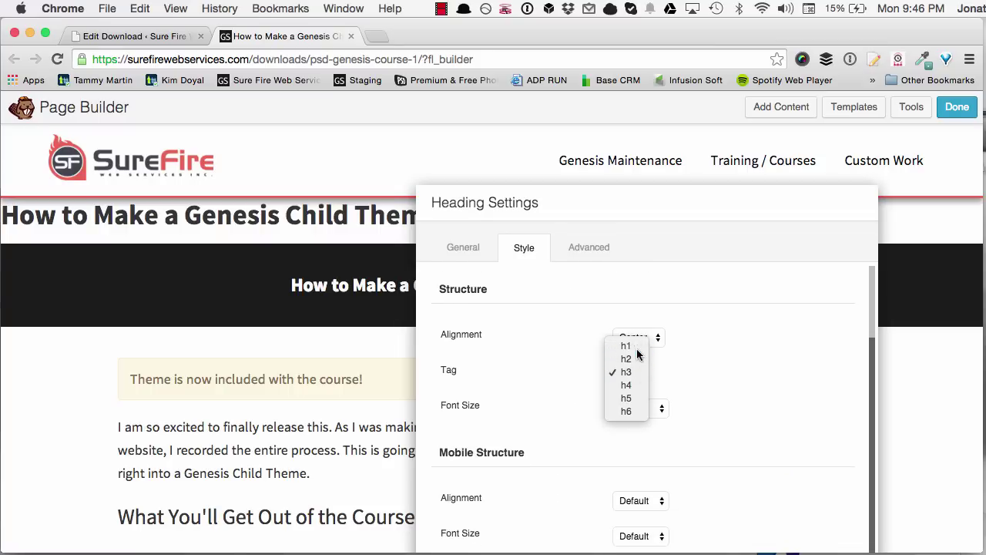
left_click(628, 347)
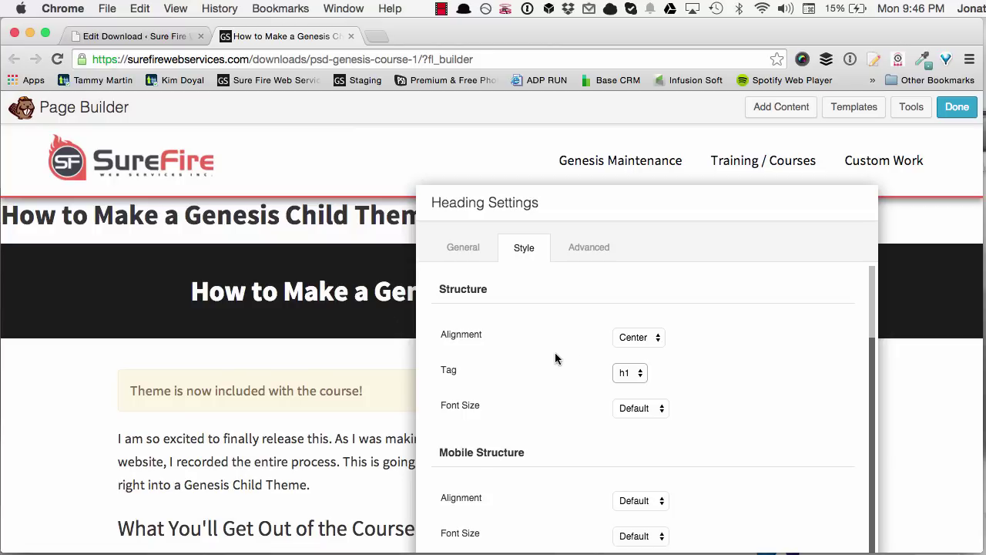
Set the heading's mobile font size to Custom at 42 px and save the heading settings.
left_click(636, 535)
left_click(633, 547)
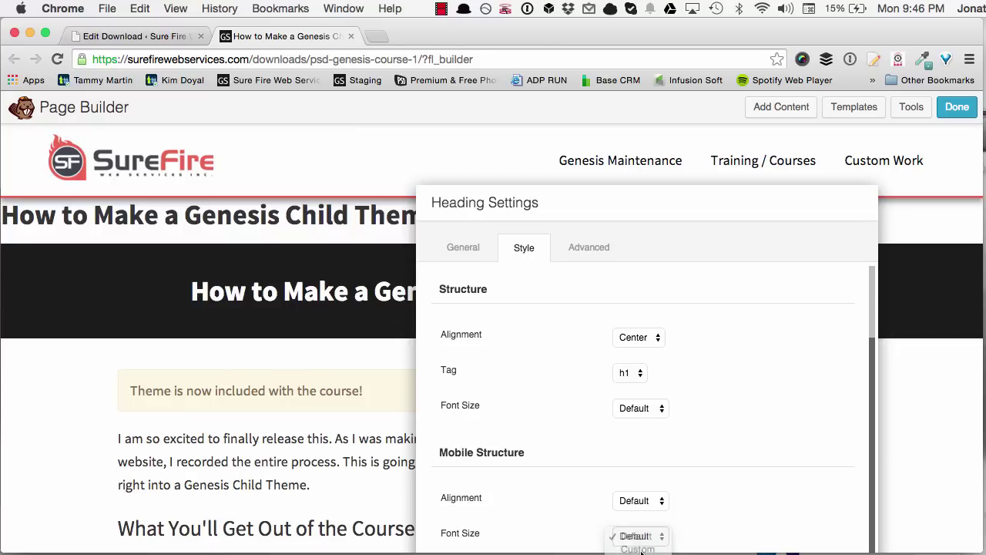
left_click_drag(637, 203, 651, 120)
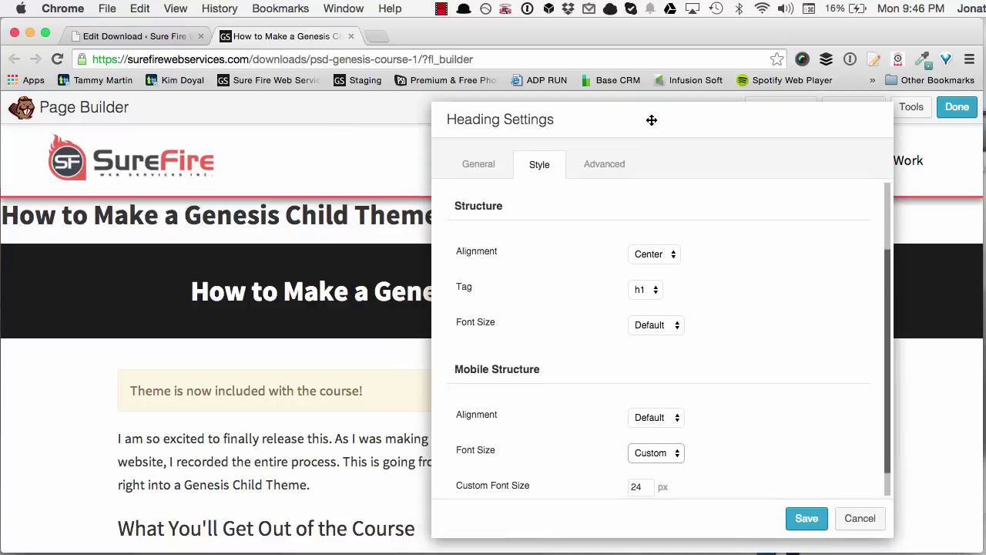
left_click_drag(646, 487, 565, 481)
type("42")
left_click_drag(509, 119, 568, 120)
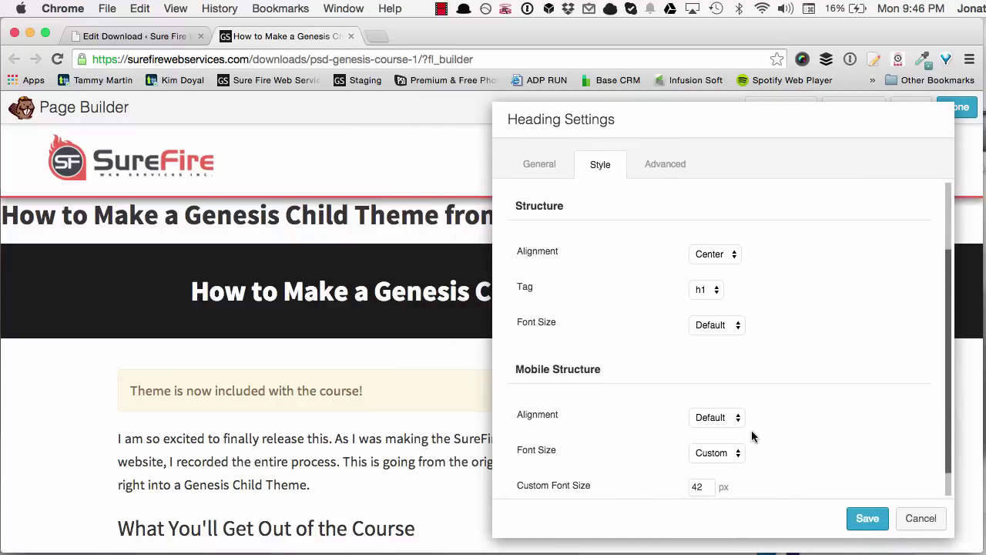
left_click(871, 518)
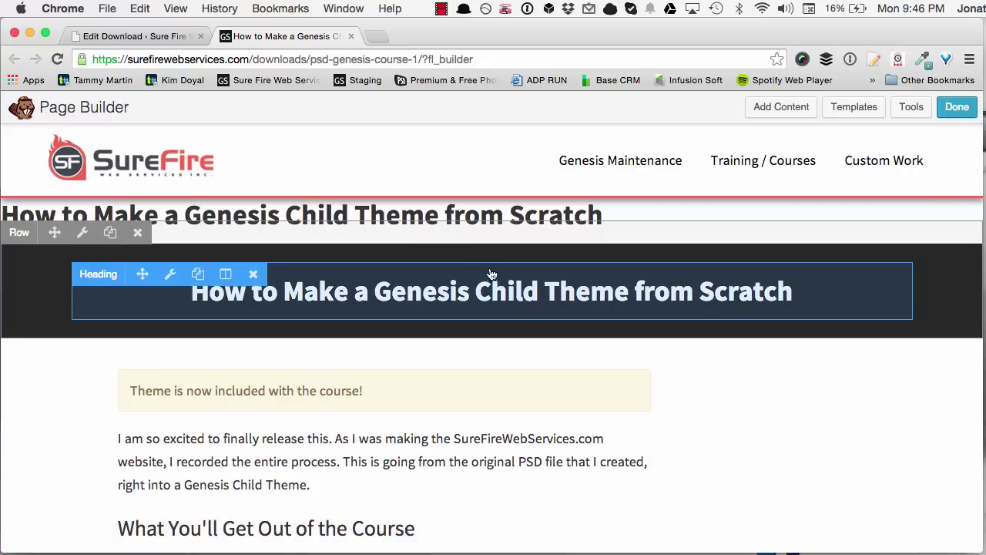
Reopen the heading's style settings and set its mobile custom font size to 48 px.
left_click(490, 300)
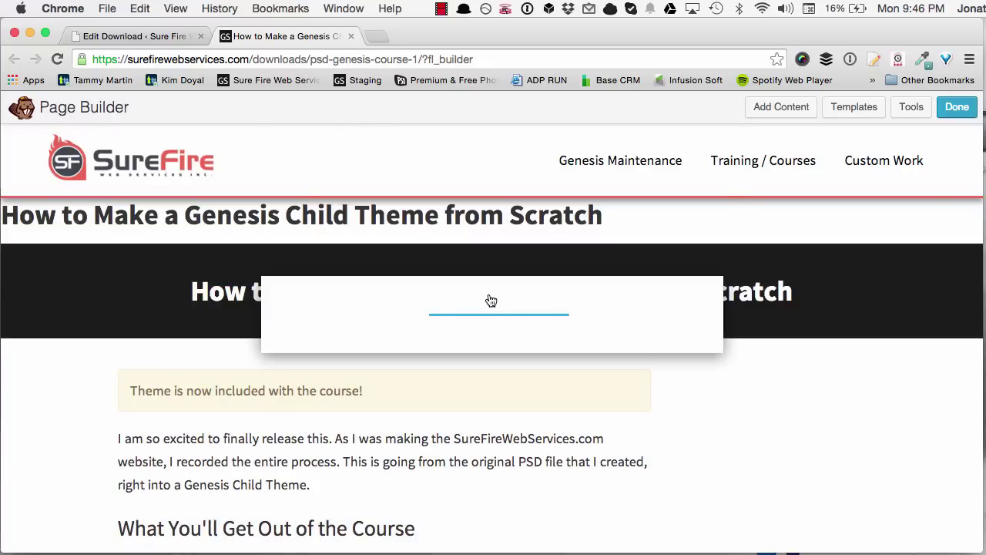
left_click(370, 177)
left_click_drag(418, 136, 599, 152)
scroll(549, 299, "down", 3)
scroll(549, 298, "down", 1)
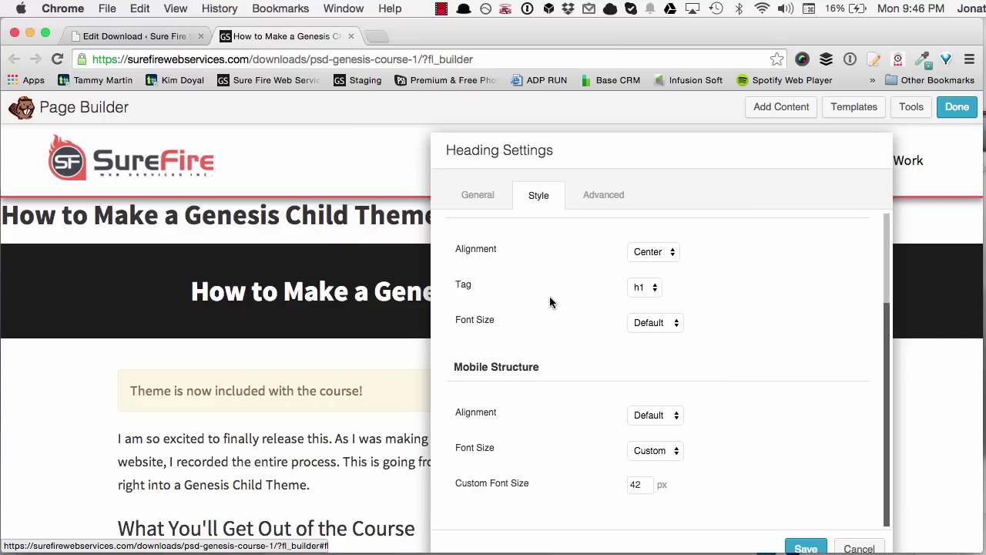
double_click(639, 487)
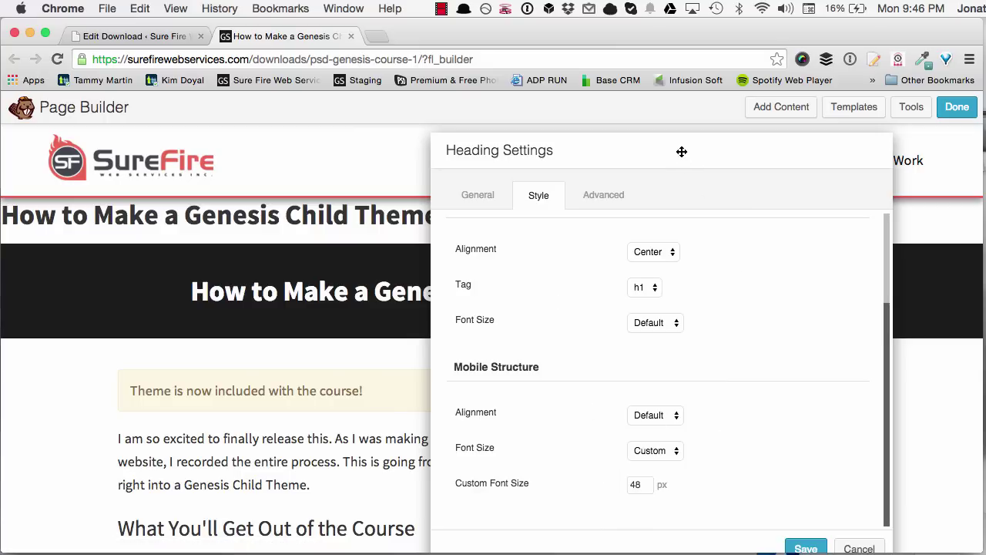
left_click_drag(682, 152, 700, 123)
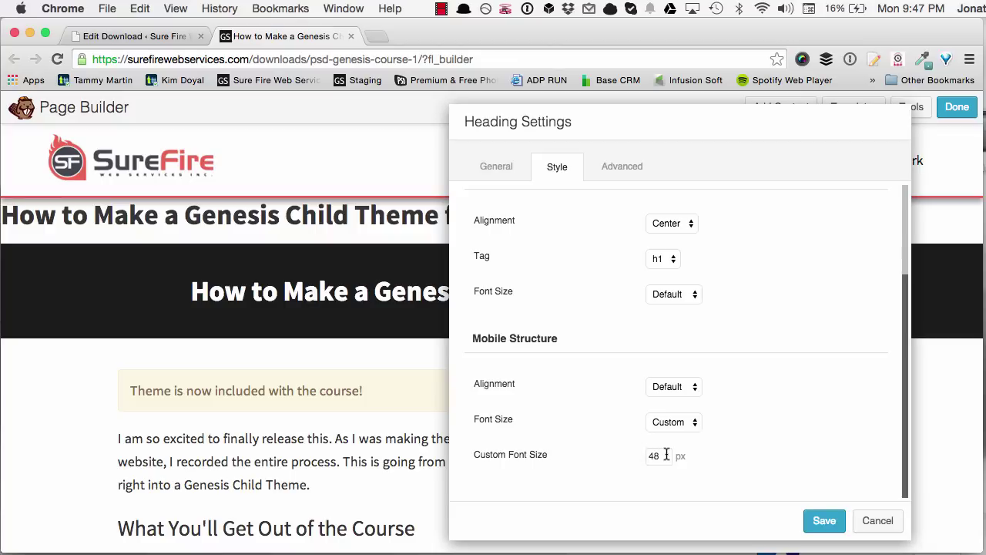
Clear the value of the heading's mobile custom font size.
left_click_drag(667, 454, 596, 447)
key("BackSpace")
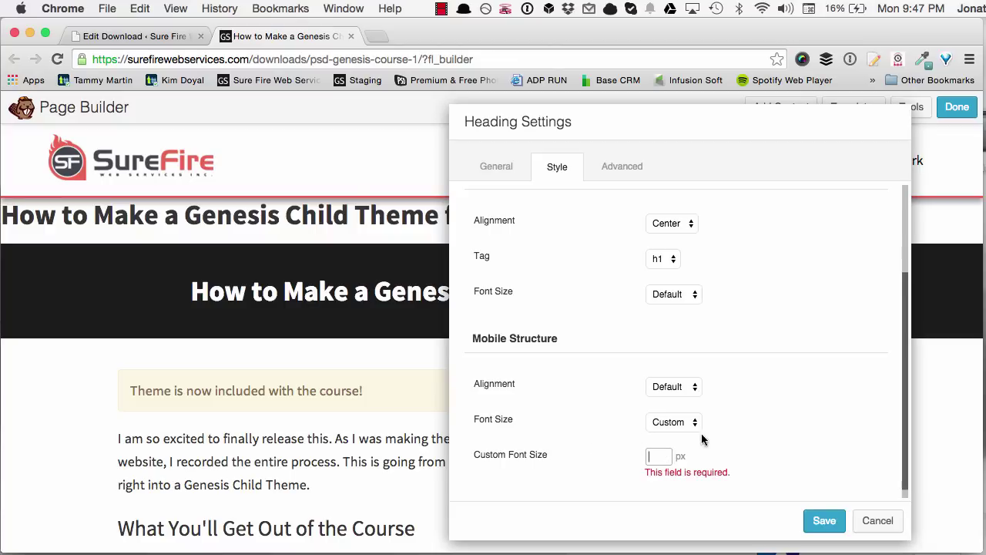
left_click(660, 457)
Set the heading's main font size under Structure to Custom at 42 px.
left_click(679, 299)
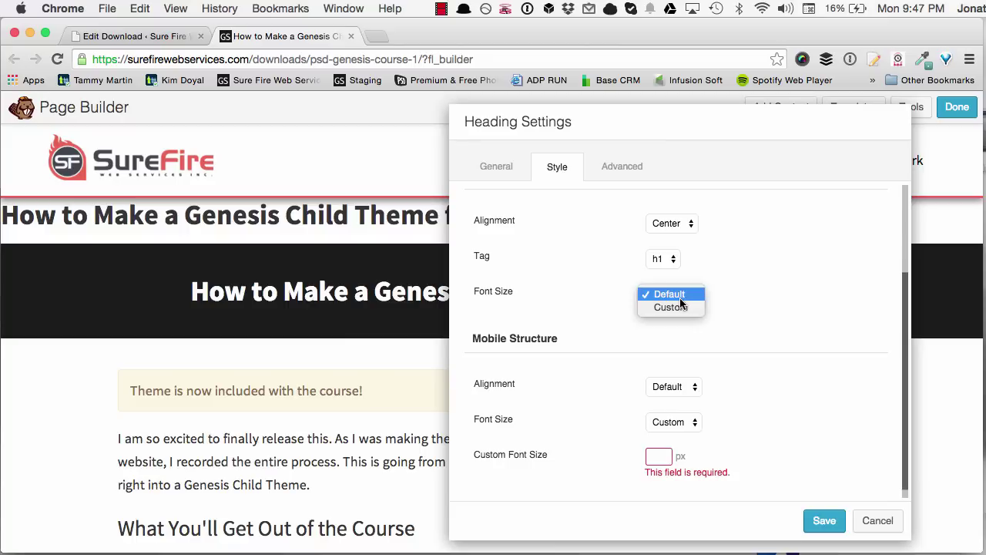
left_click(680, 306)
left_click_drag(678, 327, 629, 329)
type("42")
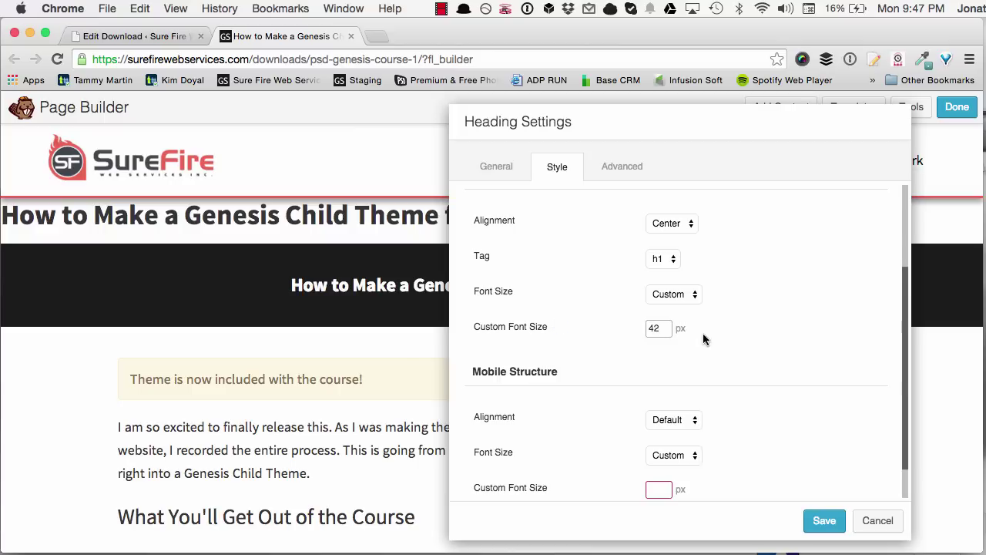
left_click(711, 336)
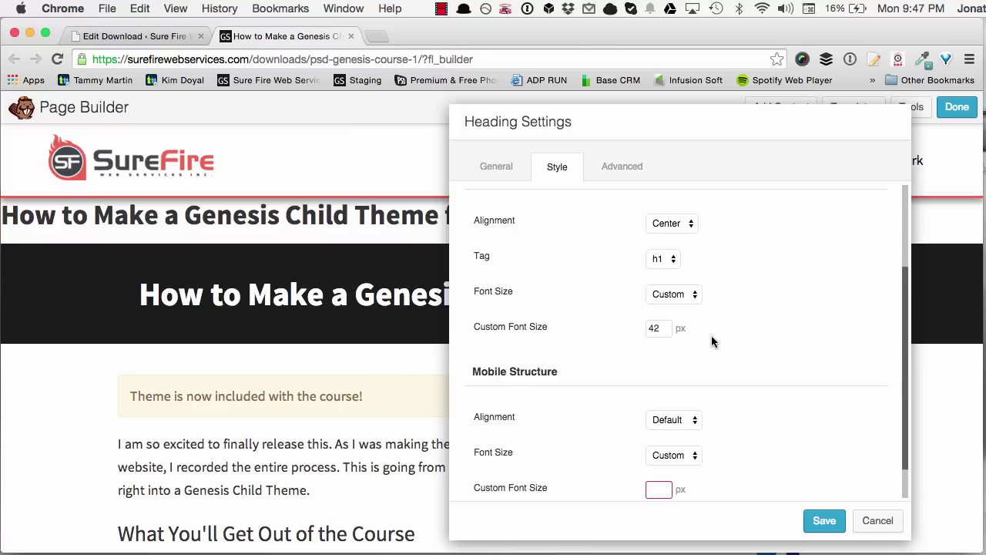
Fill in the required mobile custom font size and save the heading settings.
left_click(821, 520)
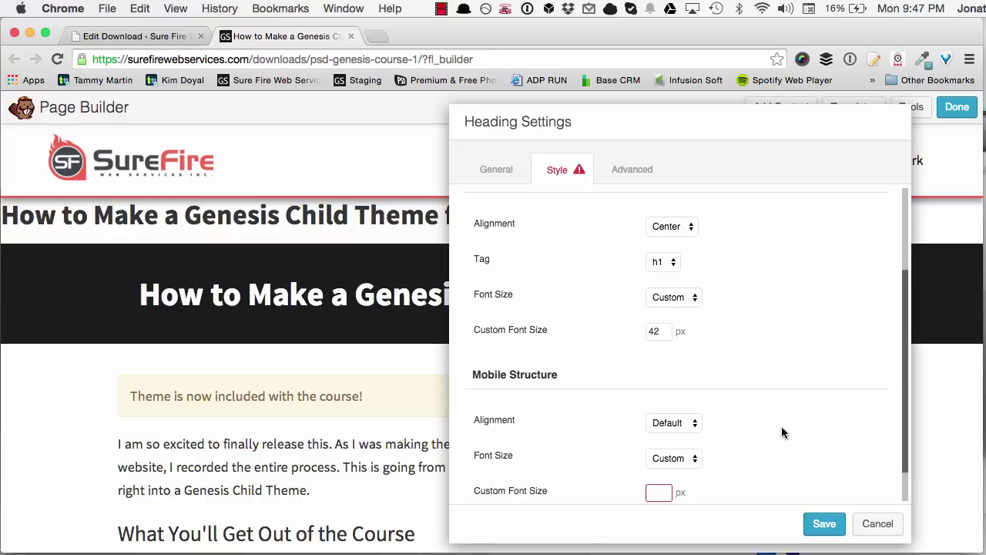
left_click(657, 491)
left_click(823, 524)
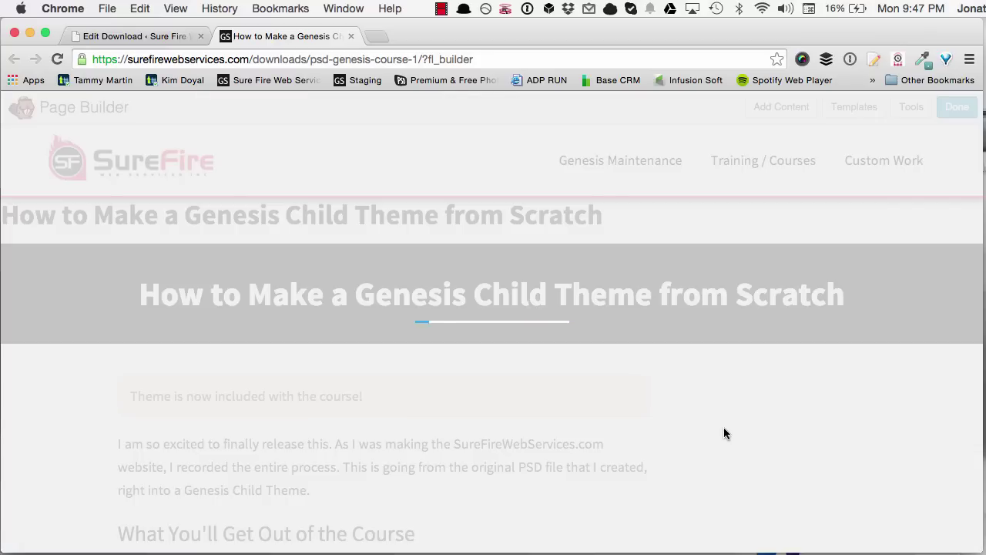
Compare the rebuilt content in Page Builder with the published course page, viewing the download from its edit screen in the other browser tab.
scroll(574, 346, "down", 4)
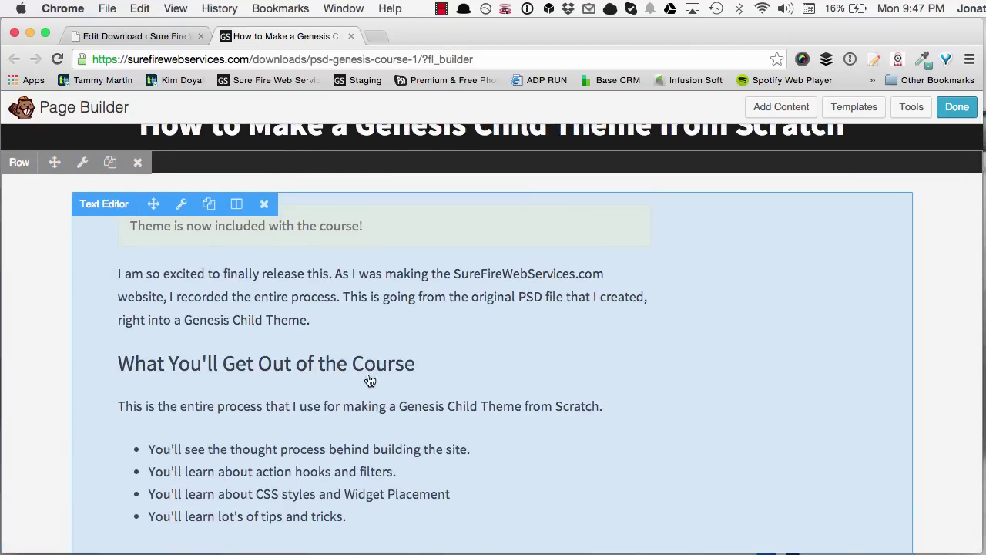
scroll(369, 385, "up", 3)
scroll(369, 384, "down", 3)
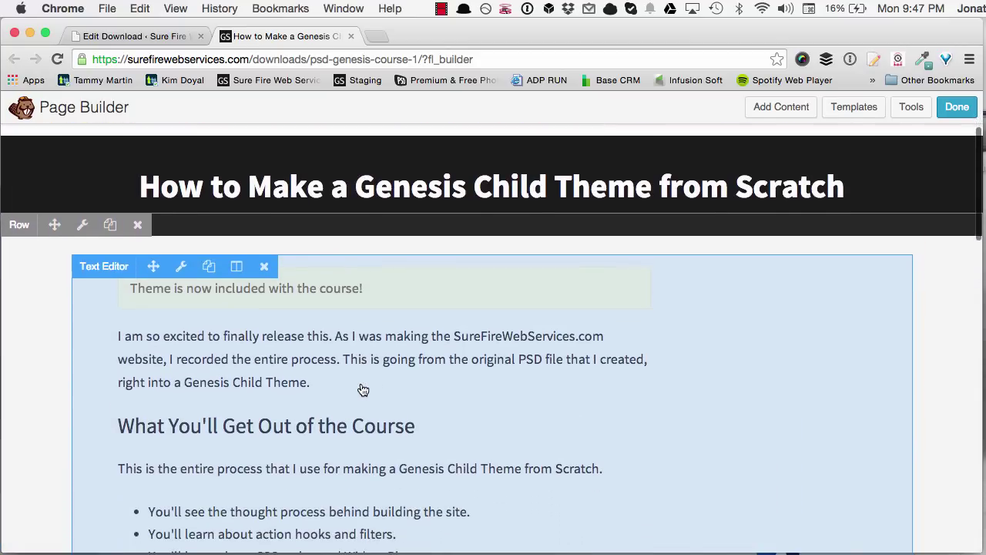
scroll(354, 332, "down", 3)
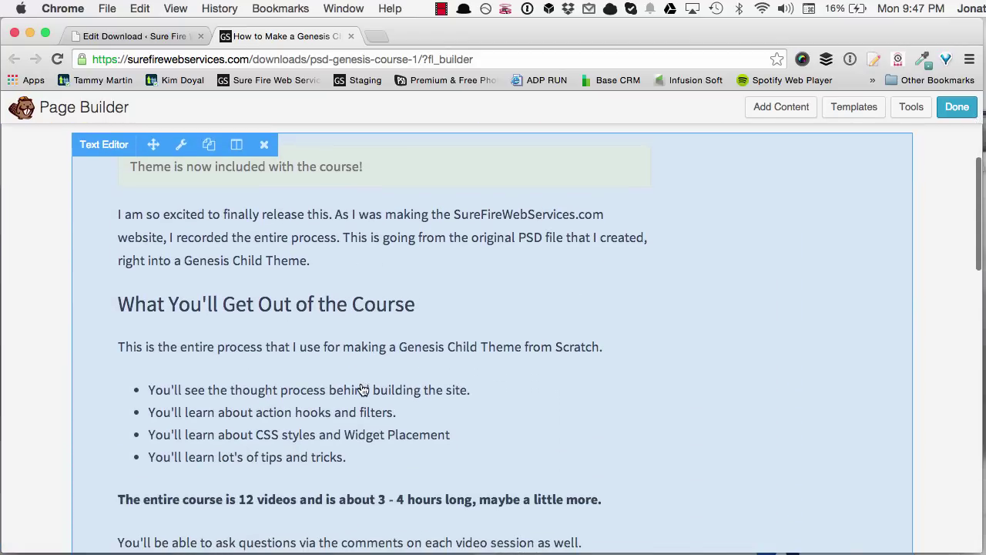
left_click(110, 37)
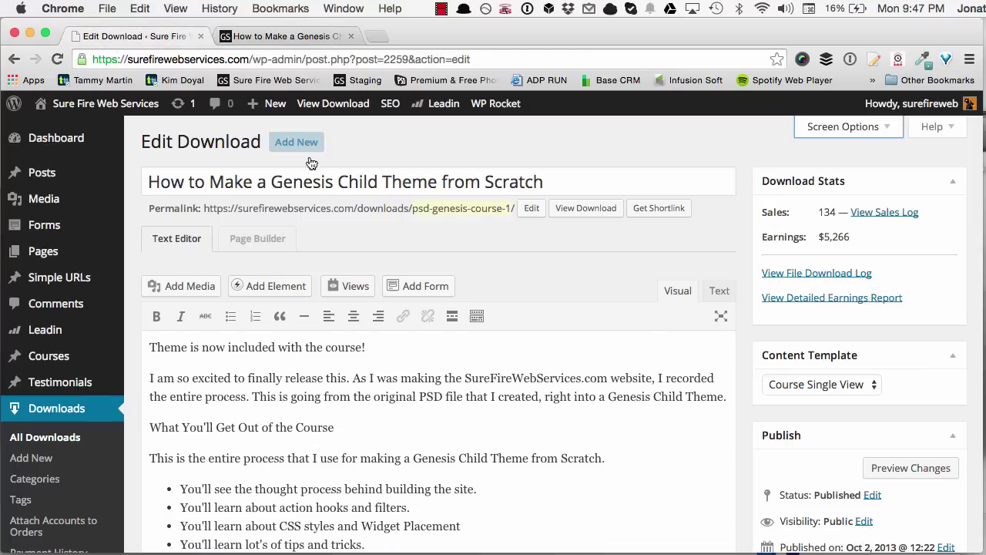
left_click(349, 113)
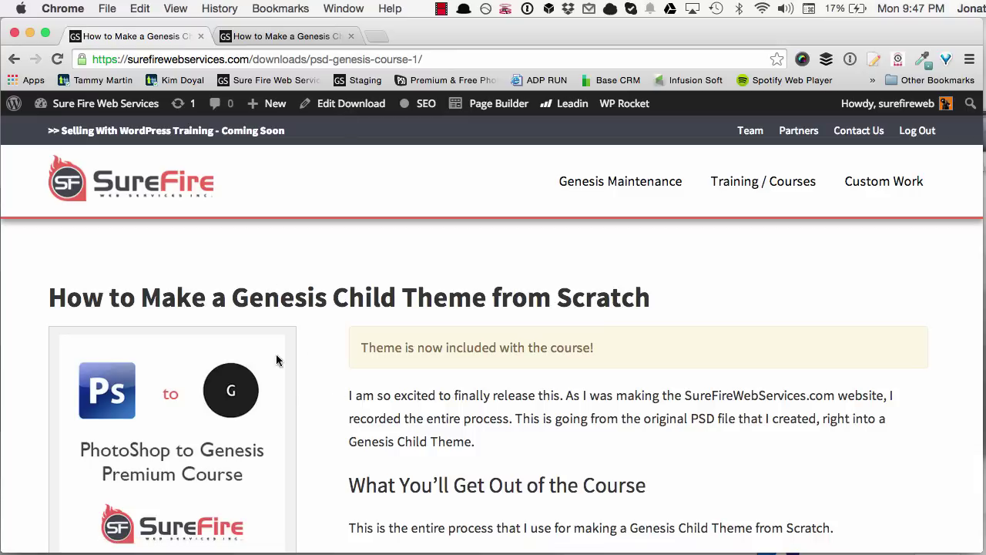
scroll(389, 311, "down", 2)
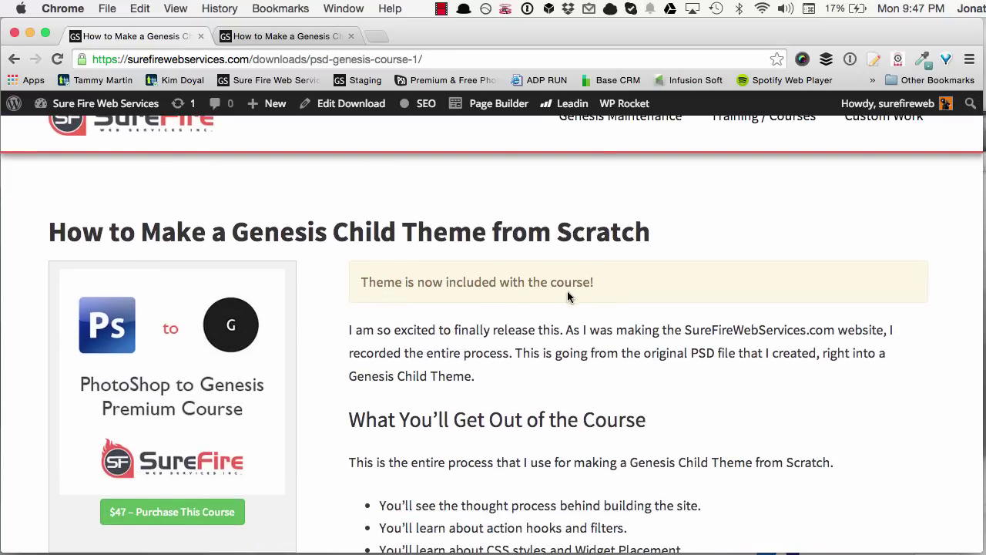
Copy the heading "What You'll Get Out of the Course" from the published course page.
scroll(531, 281, "down", 3)
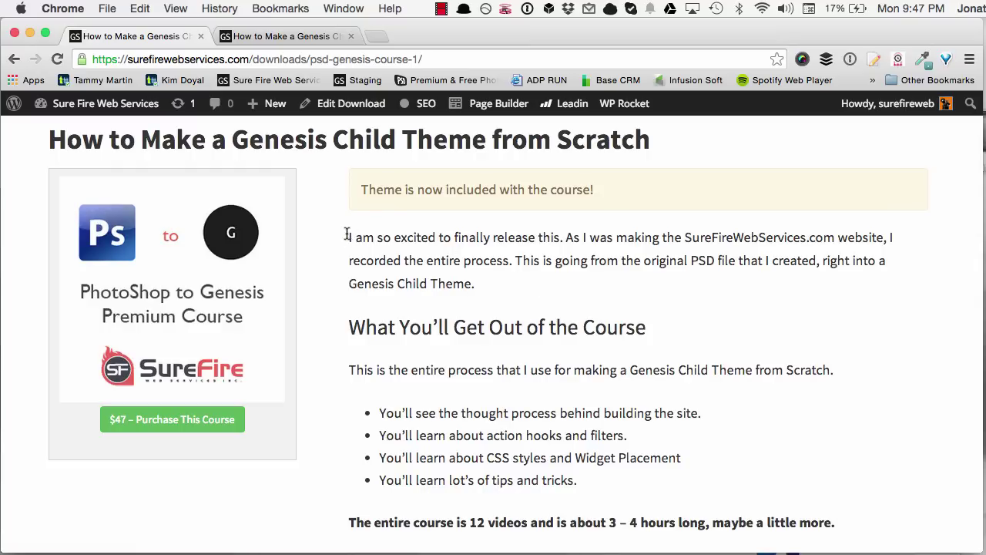
left_click_drag(346, 235, 499, 294)
key("super+c")
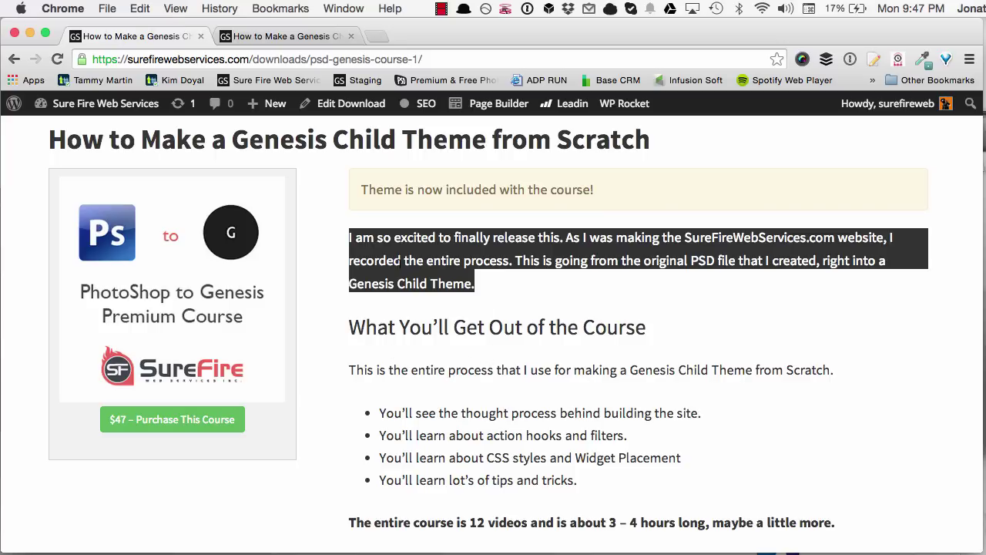
scroll(397, 265, "down", 1)
left_click_drag(349, 289, 653, 287)
Back in the Page Builder browser tab, insert a two-column row directly below the dark title row.
left_click(289, 36)
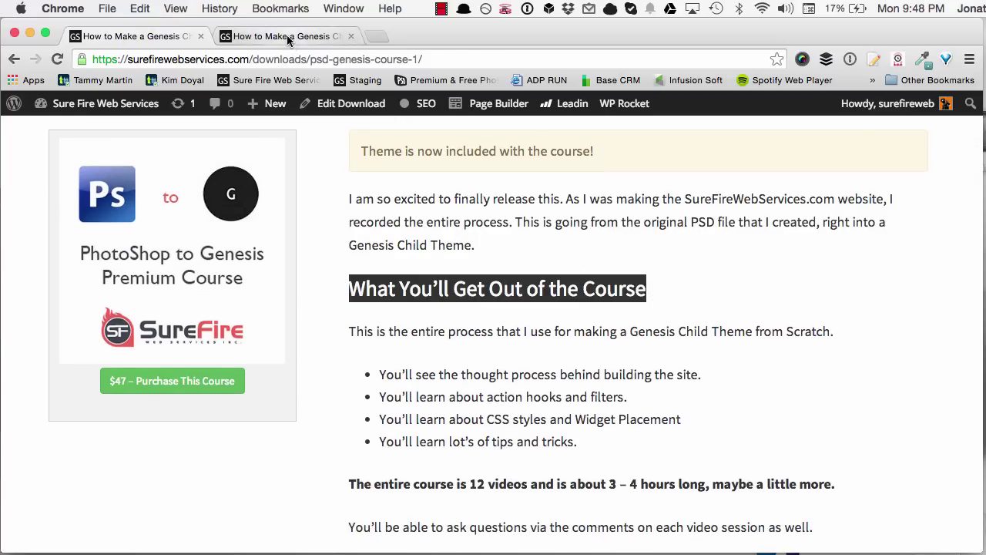
scroll(479, 372, "up", 4)
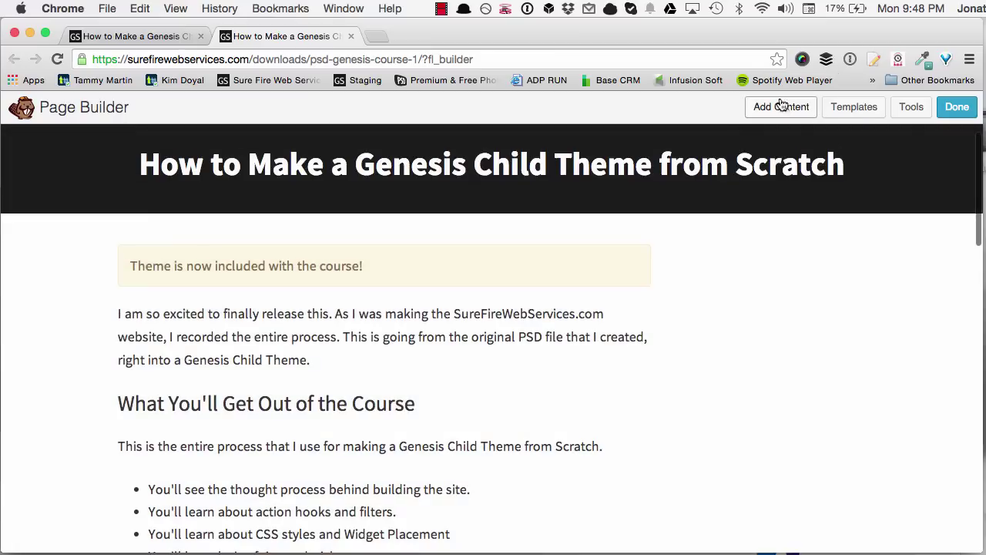
left_click(781, 107)
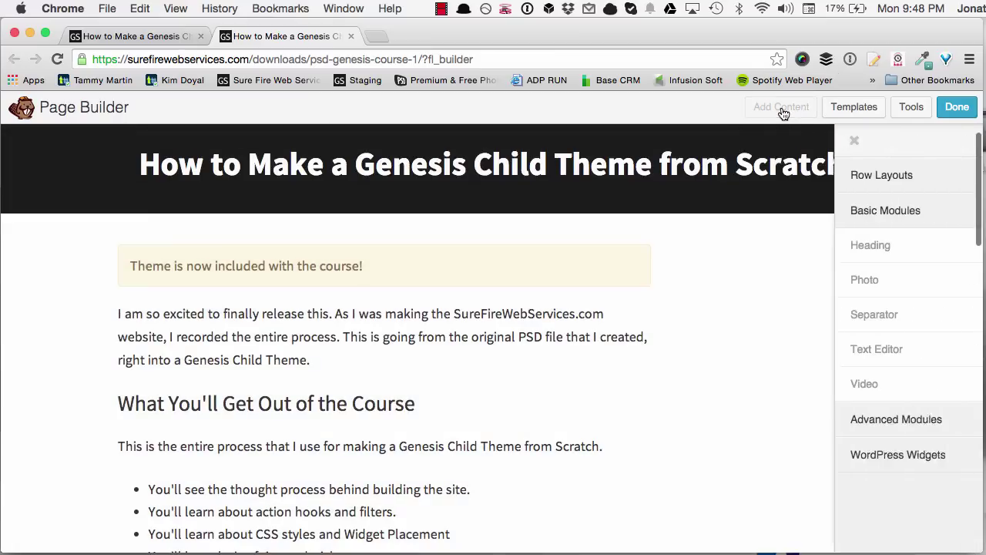
left_click(789, 176)
left_click_drag(836, 244, 474, 266)
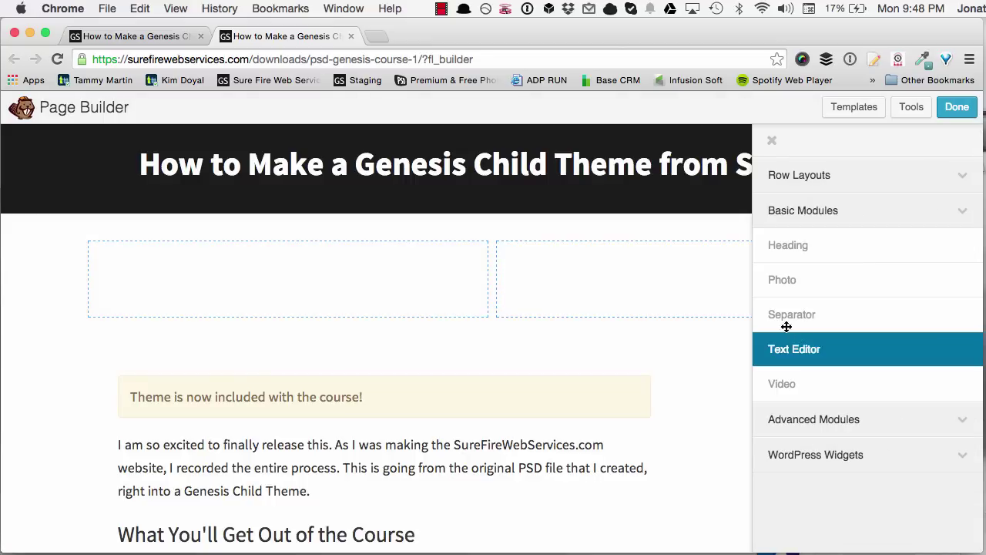
Add a Text Editor module to the new row's first column and paste the copied text into it.
left_click_drag(786, 326, 852, 123)
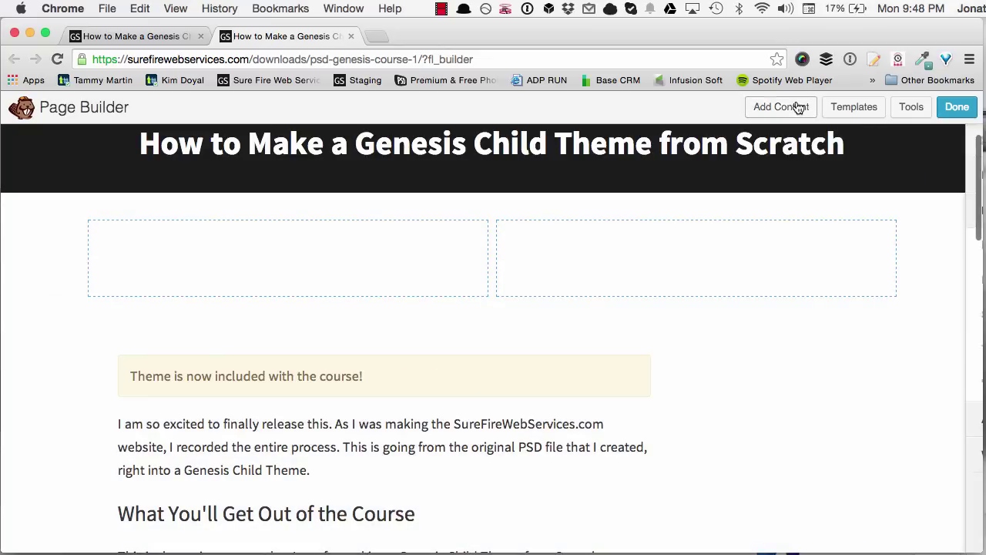
left_click(808, 106)
left_click_drag(810, 334, 396, 294)
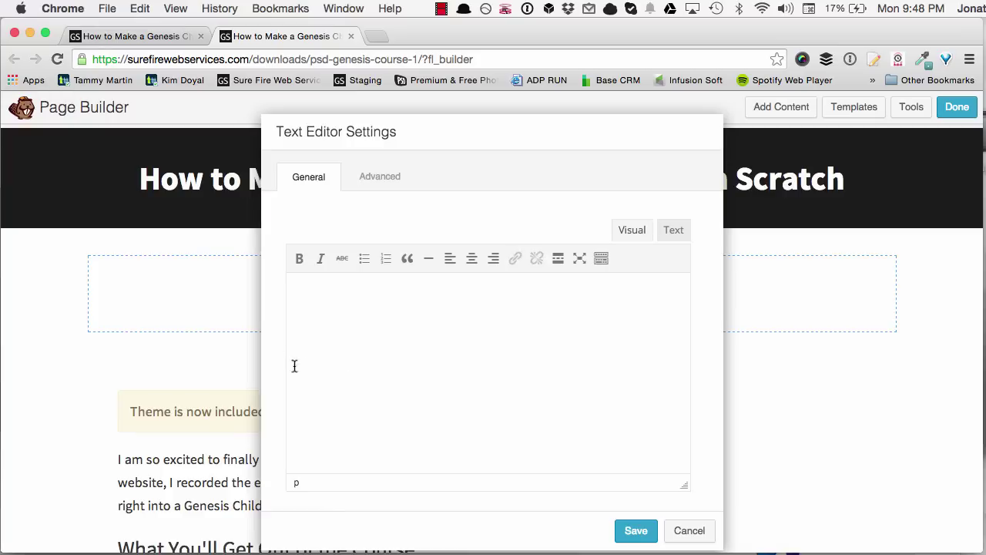
left_click(418, 330)
key("super+v")
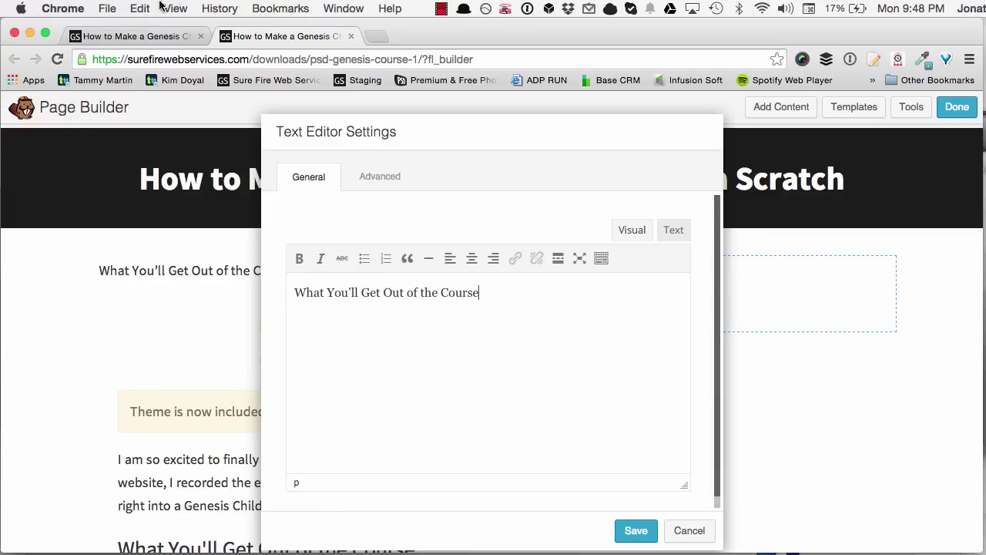
Replace the module's text with the intro sentence and four-item bullet list copied from beneath "What You'll Get Out of the Course" on the published page.
left_click(146, 39)
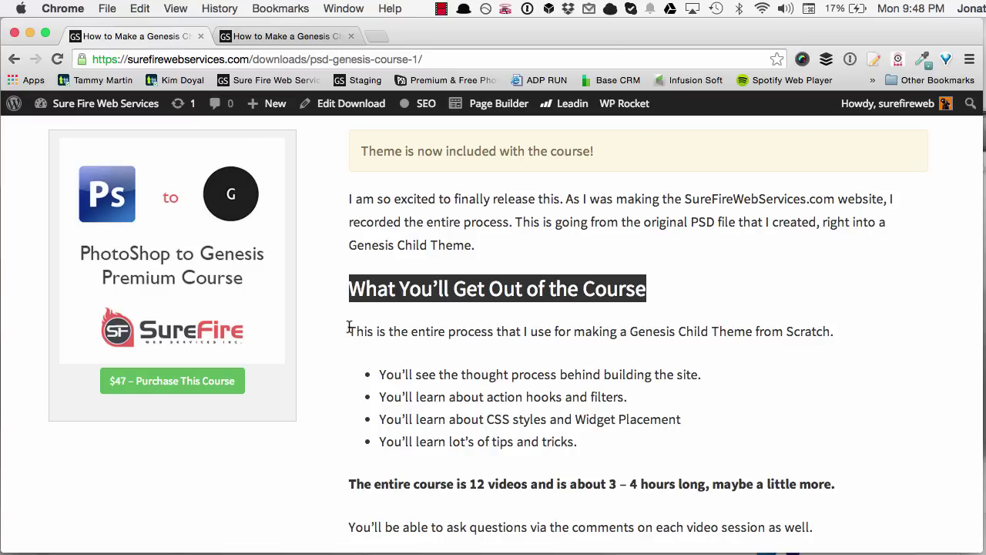
left_click_drag(348, 328, 624, 436)
key("super+c")
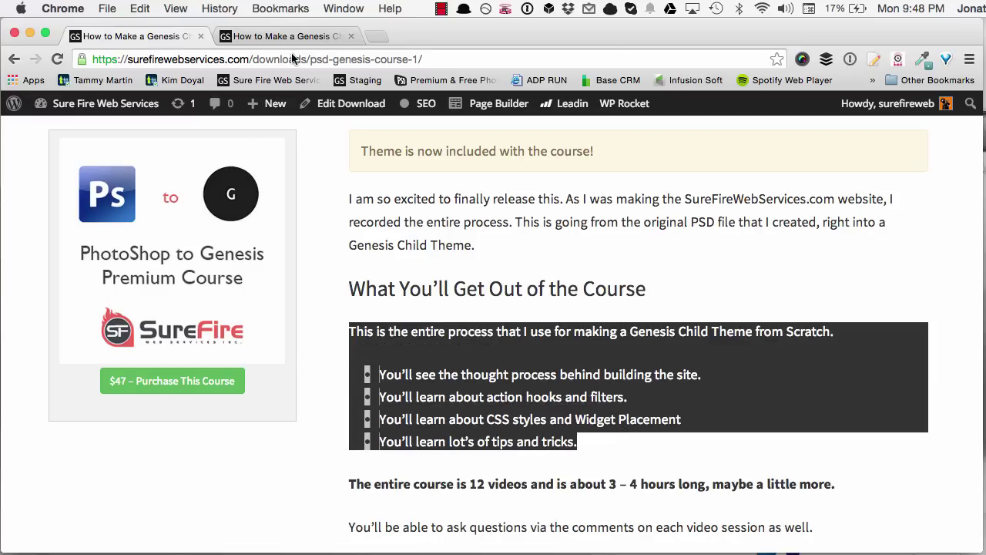
left_click(288, 37)
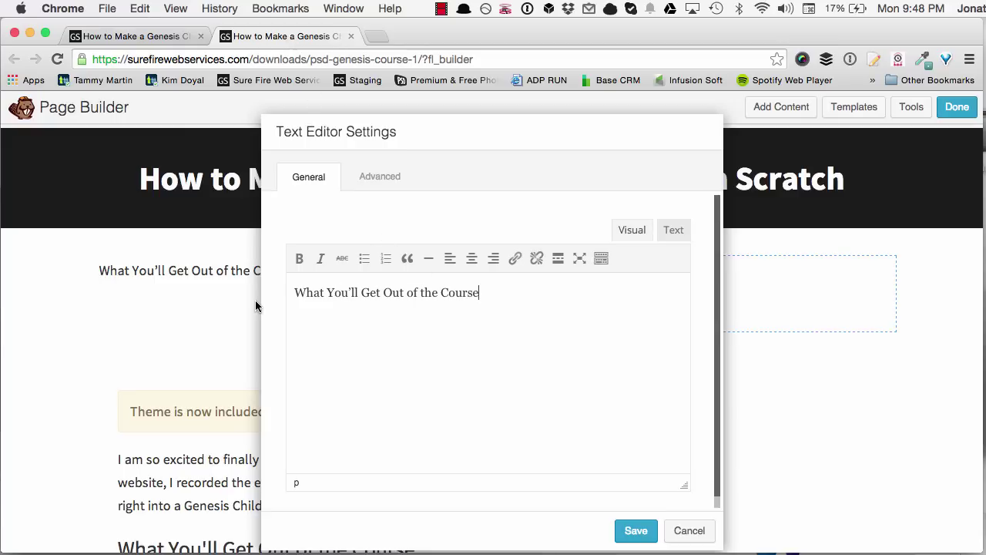
key("super+a")
key("super+v")
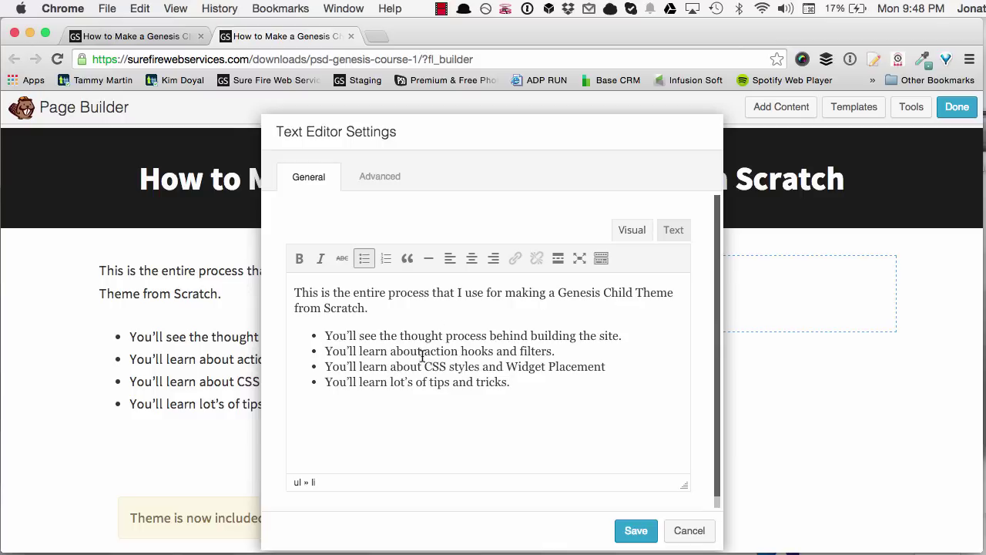
left_click(294, 293)
type("fff")
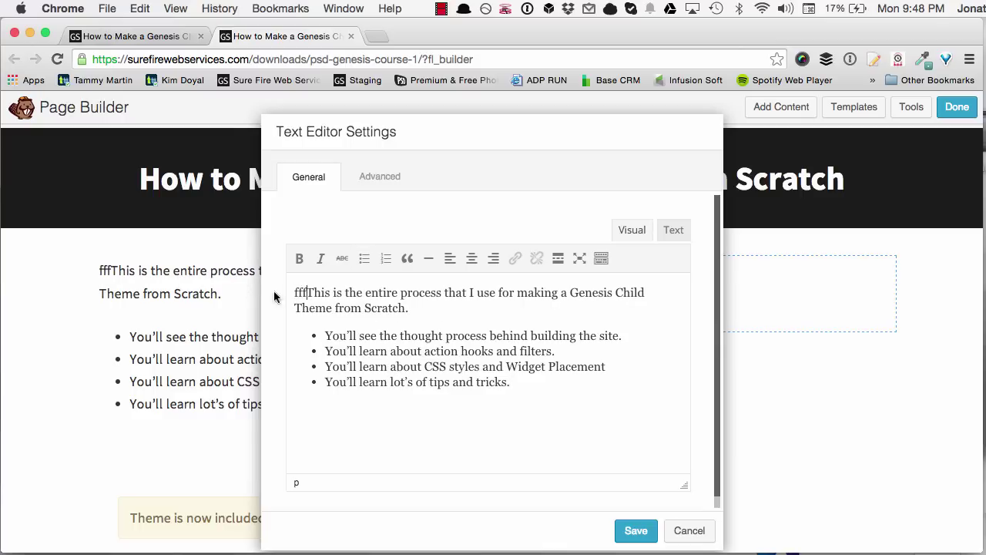
key("BackSpace")
key("BackSpace")
key("BackSpace")
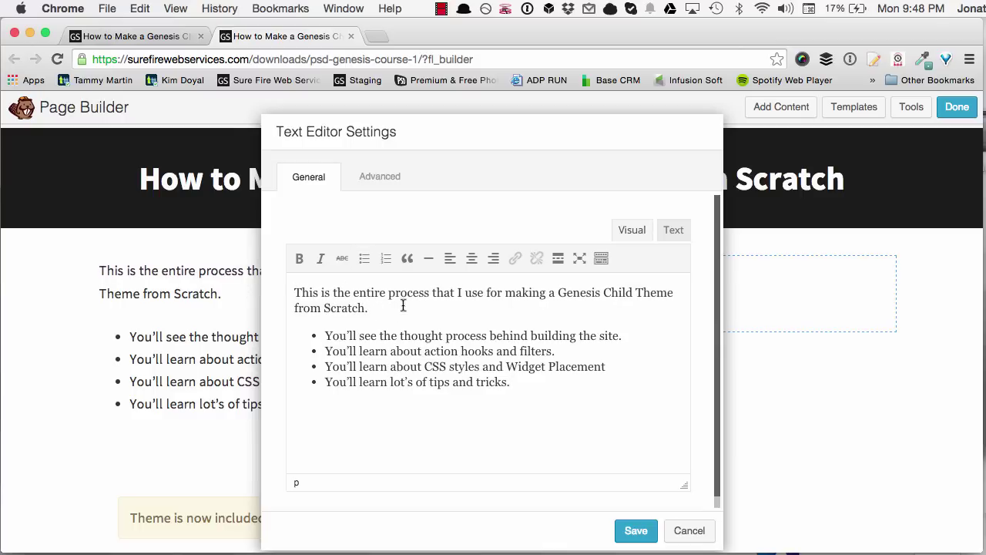
Save the text module and add a Heading module above it in the same column.
left_click(636, 530)
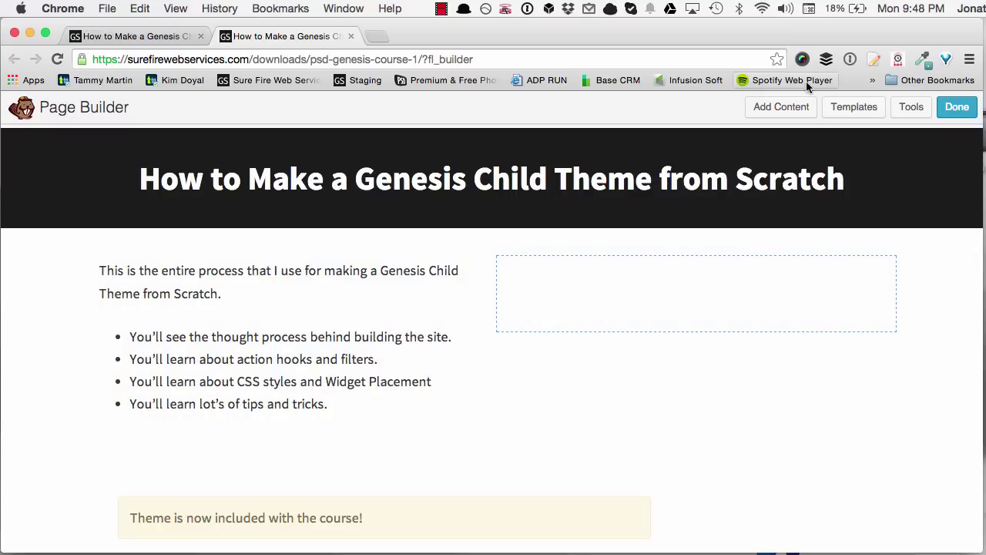
left_click(794, 108)
left_click_drag(798, 249, 298, 321)
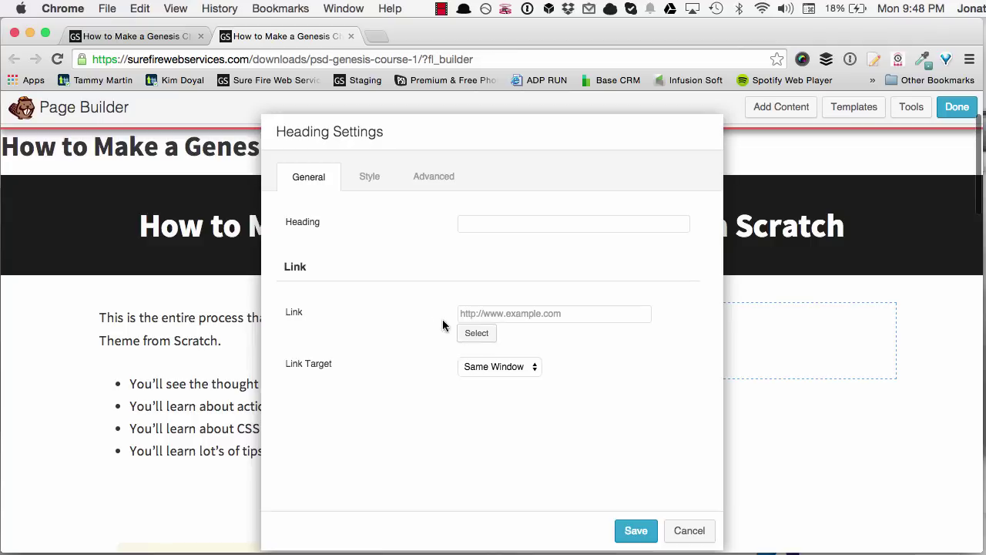
Fill the new module's heading with "What You'll Get Out of the Course", copied from the published course page.
left_click(470, 223)
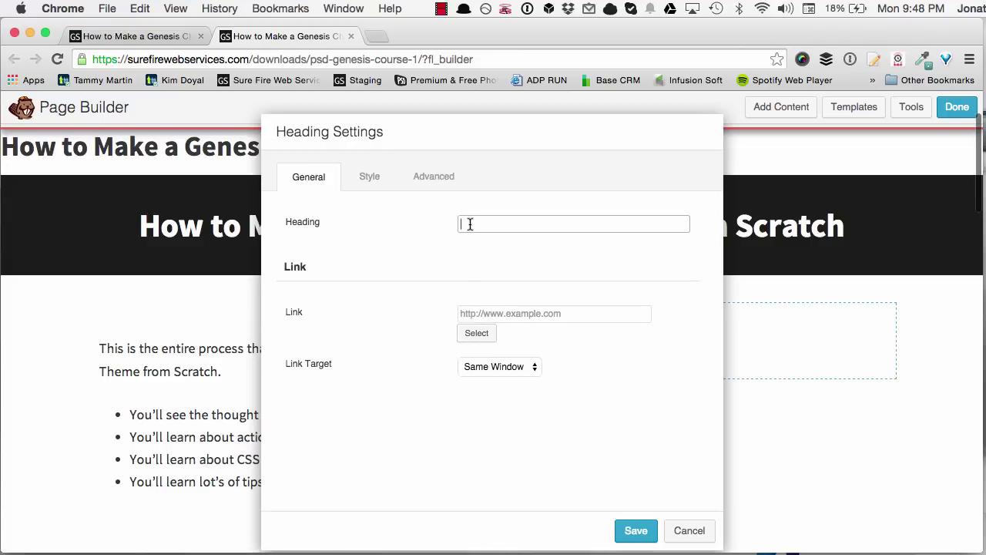
left_click(157, 38)
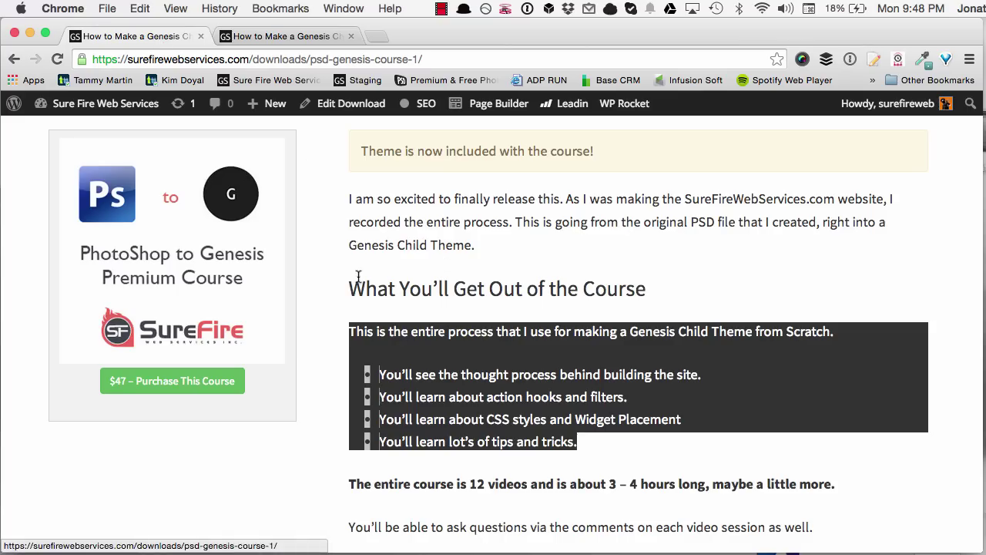
left_click_drag(357, 278, 647, 288)
key("super+c")
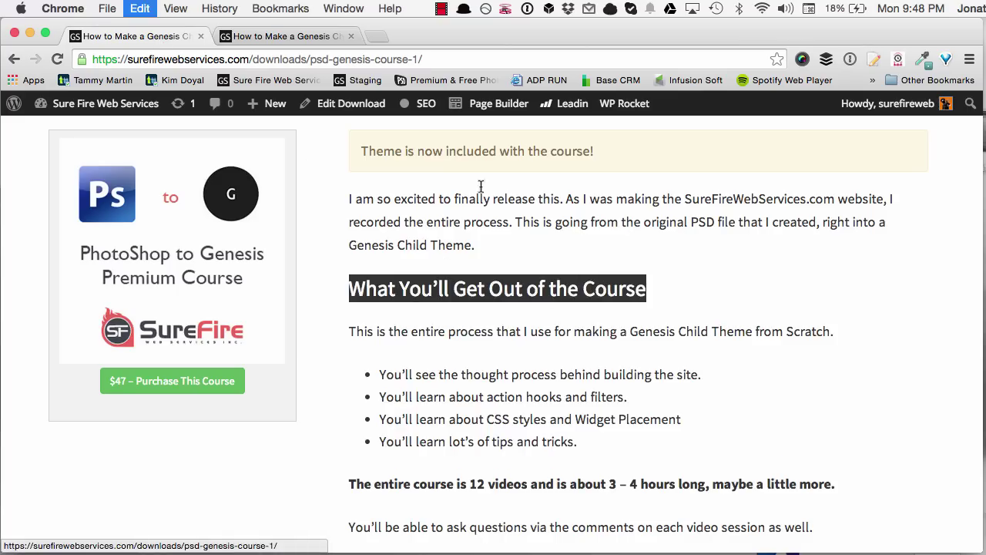
left_click(309, 35)
key("super+v")
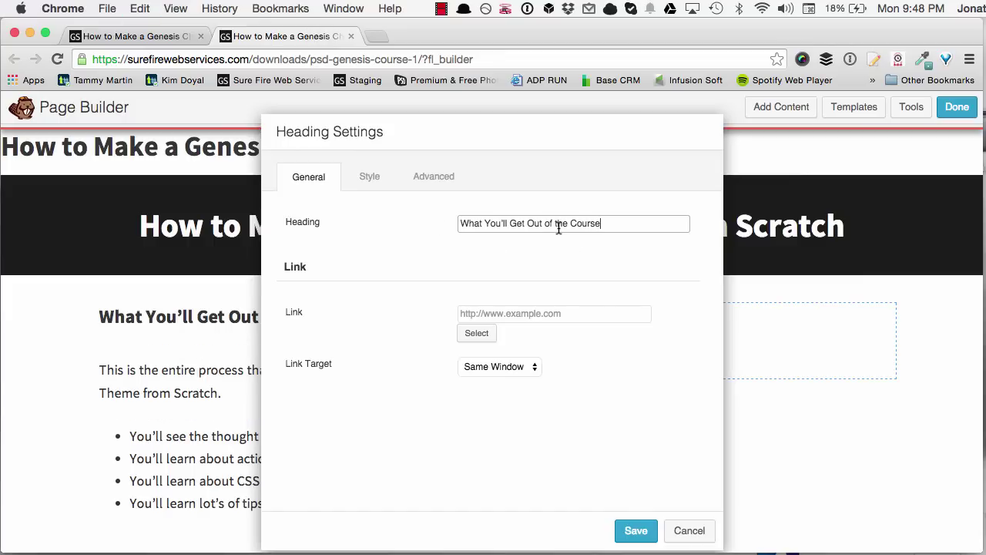
left_click(441, 273)
Set the heading's tag to h2 in its style settings.
left_click(368, 179)
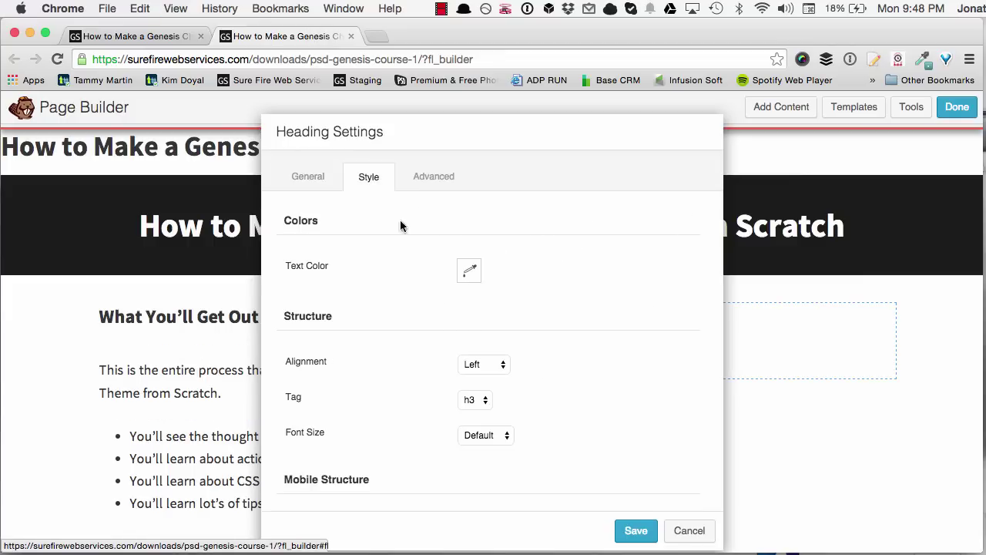
left_click(480, 397)
left_click(472, 386)
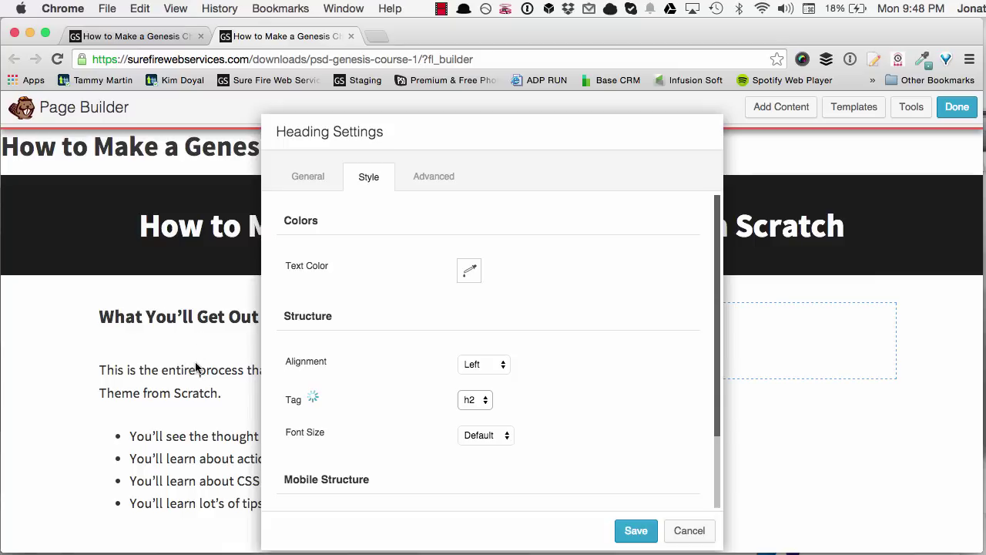
Set the heading's bottom margin to 0 px and save the heading settings.
left_click(438, 175)
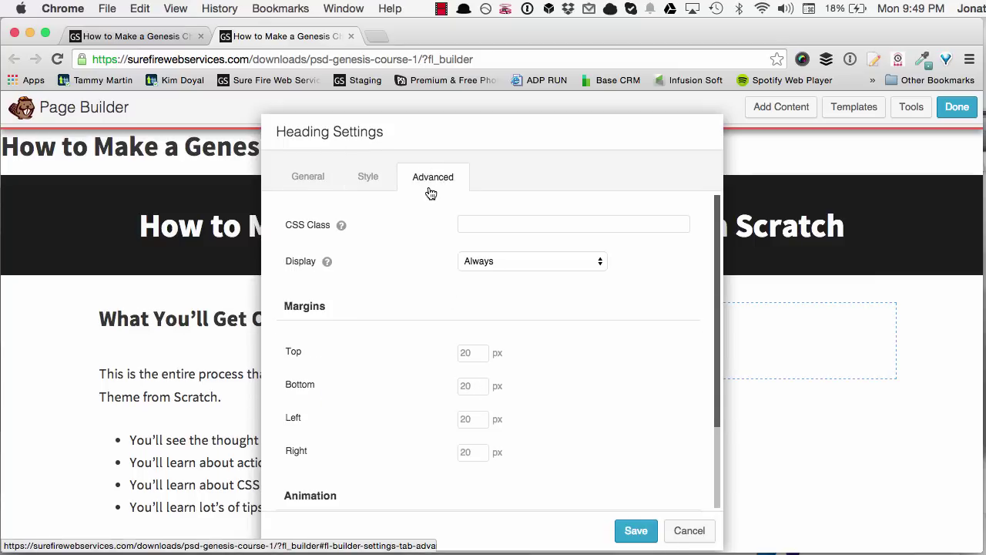
left_click(471, 386)
type("0")
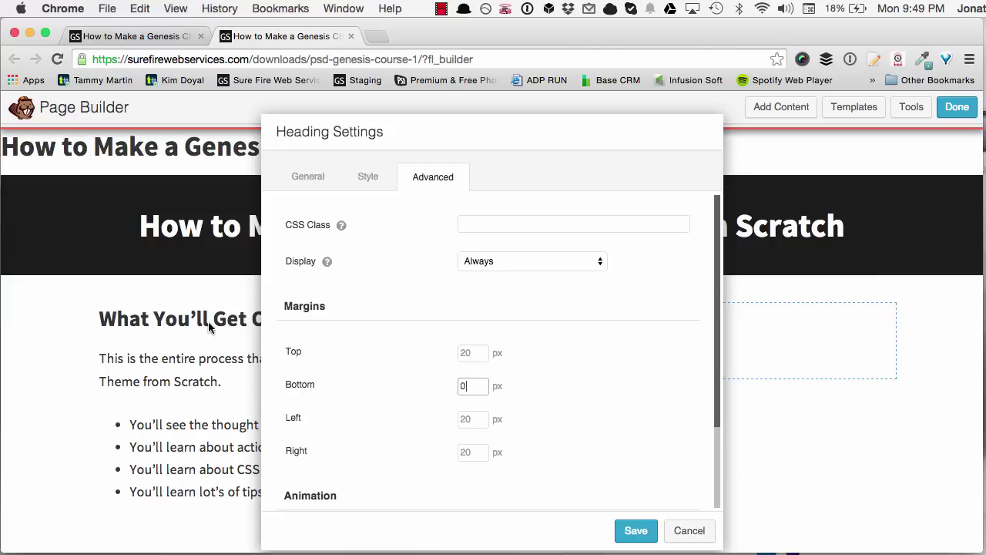
scroll(389, 408, "down", 1)
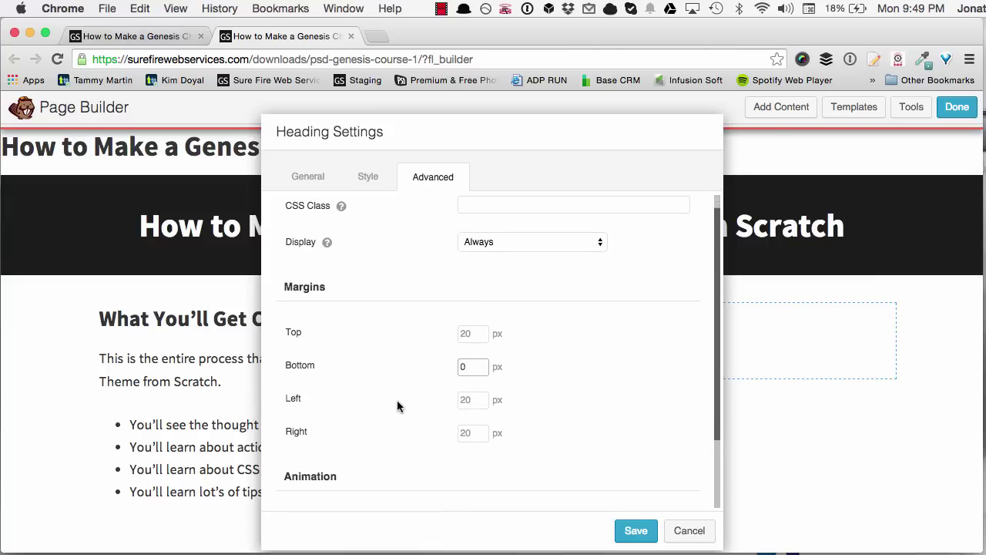
left_click(636, 531)
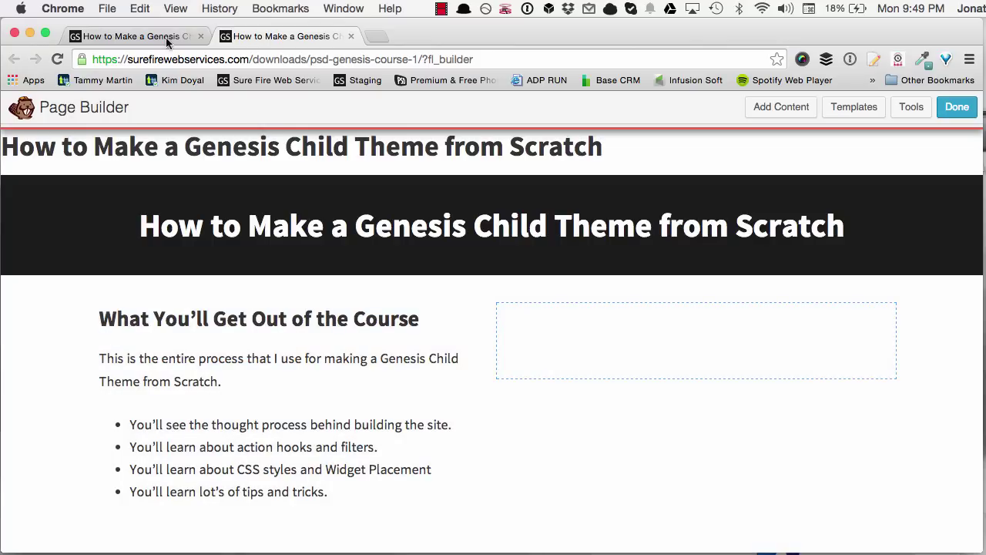
Copy the bold course-length line and the paragraph about asking questions via the comments from the published course page.
left_click(154, 38)
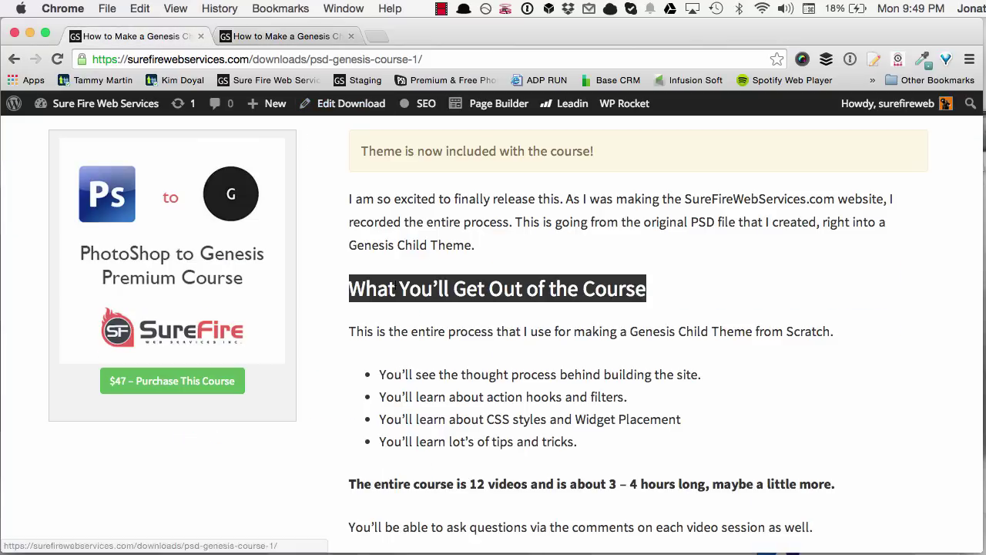
scroll(404, 351, "down", 4)
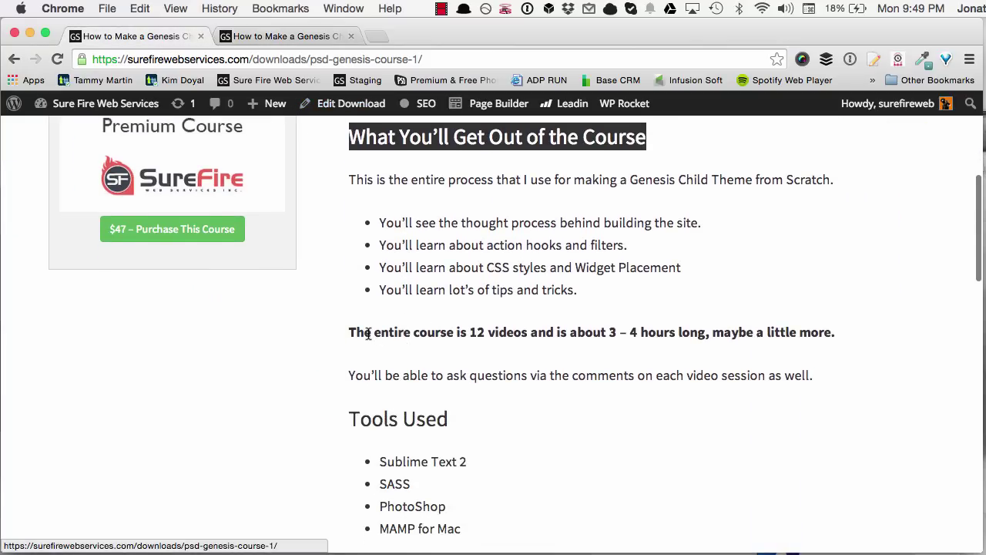
left_click(351, 332)
left_click_drag(350, 332, 628, 356)
left_click(821, 364)
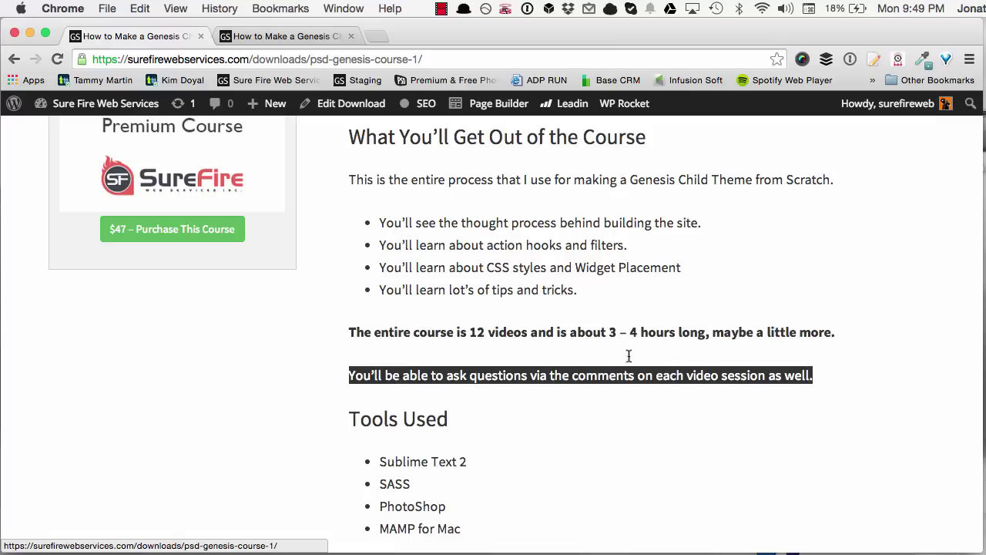
left_click_drag(487, 358, 350, 332)
key("super+c")
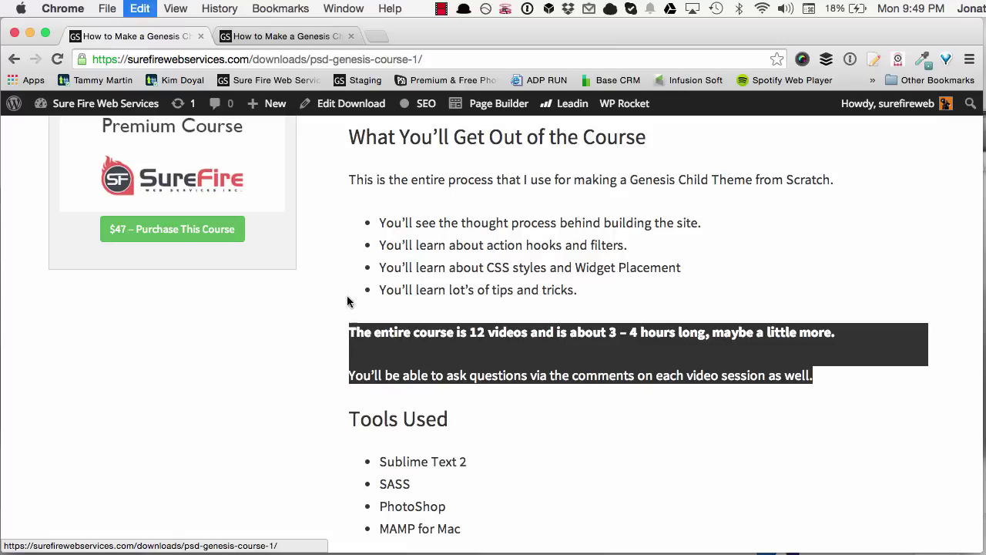
Paste the two copied paragraphs below the bullet list in the Page Builder text module, outside the list.
left_click(282, 36)
scroll(278, 462, "down", 2)
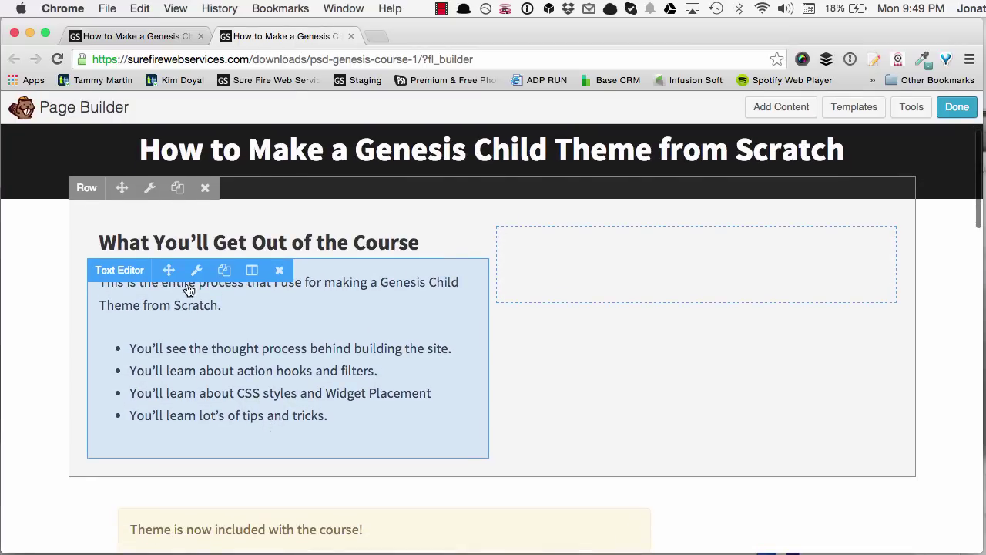
left_click(203, 350)
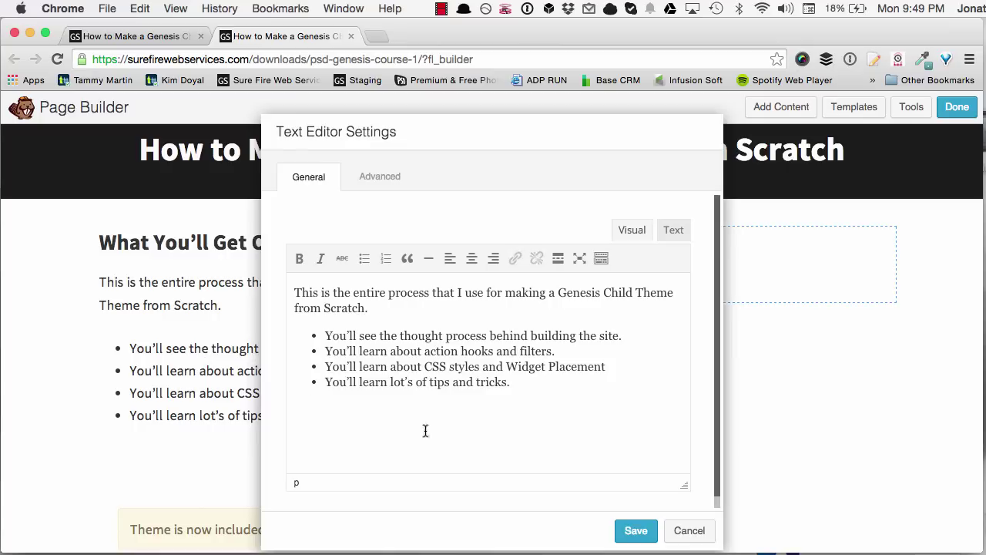
left_click(506, 399)
key("Return")
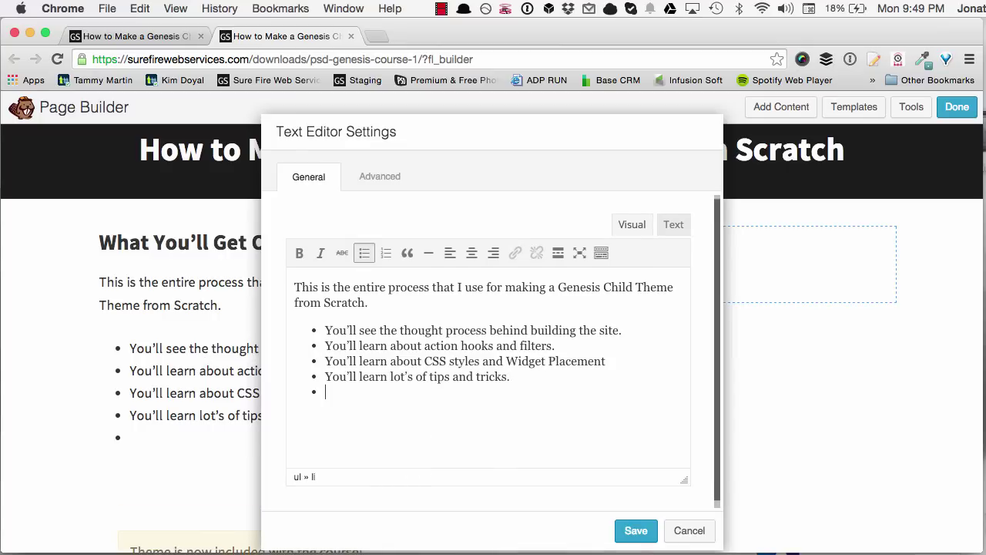
key("Return")
key("super+v")
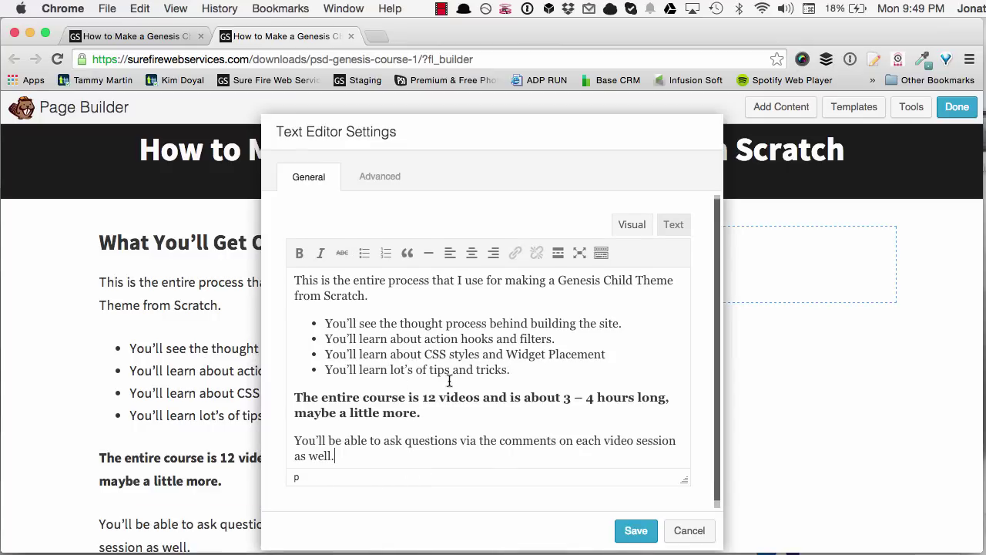
Save the text module and copy the "Tools Used" heading from the published course page.
scroll(453, 383, "down", 1)
left_click(632, 530)
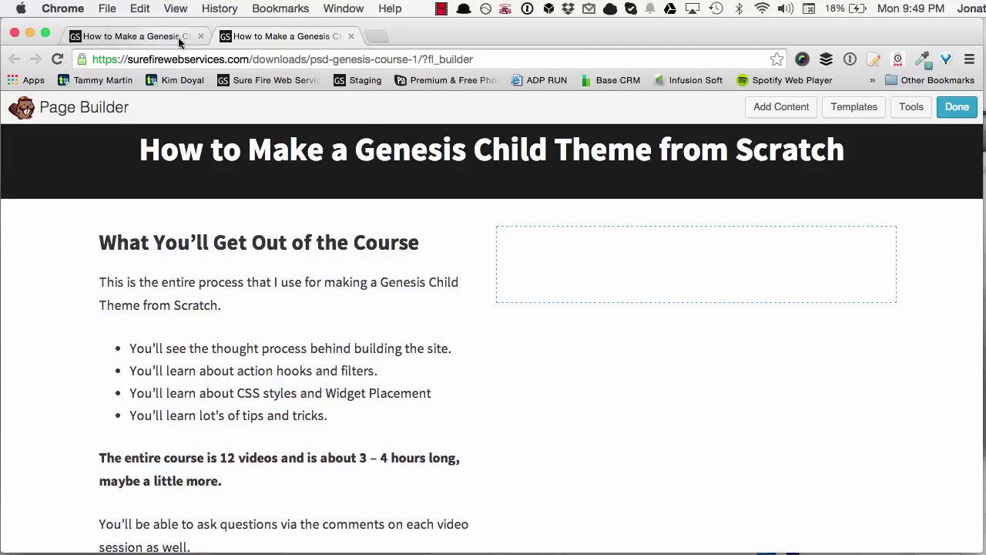
left_click(159, 38)
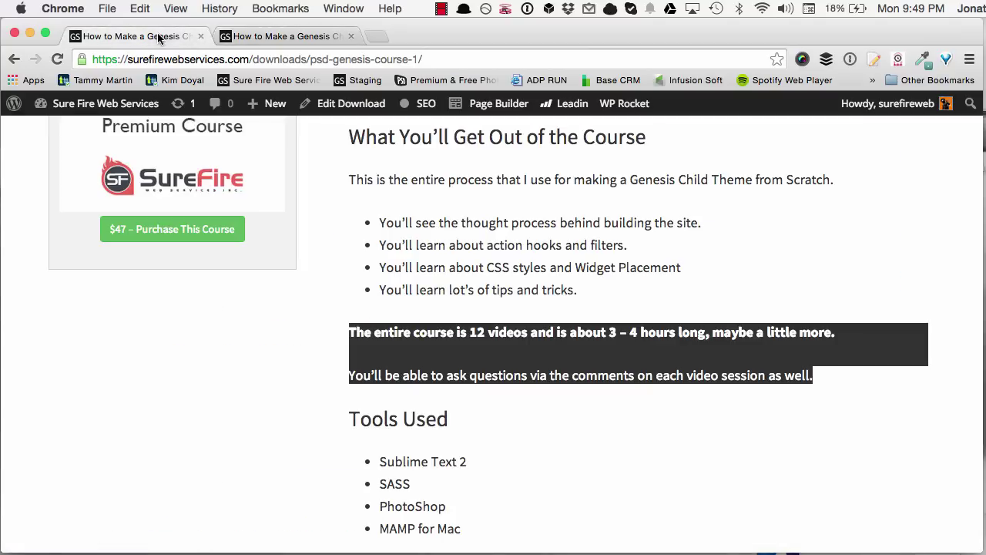
triple_click(360, 426)
left_click(277, 37)
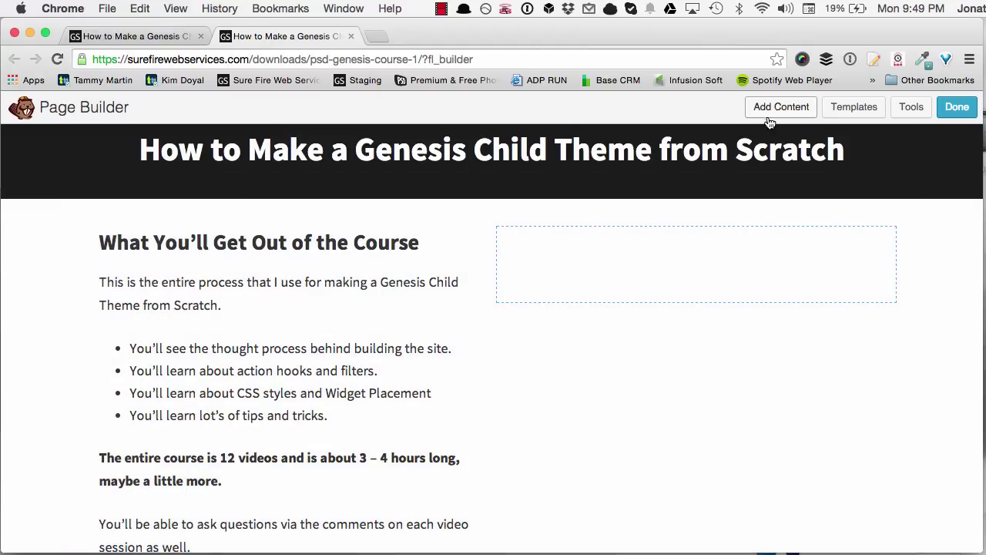
Add a Heading module reading "Tools Used" with the h2 tag to the row's empty second column and save it.
left_click(781, 108)
left_click_drag(808, 249, 537, 300)
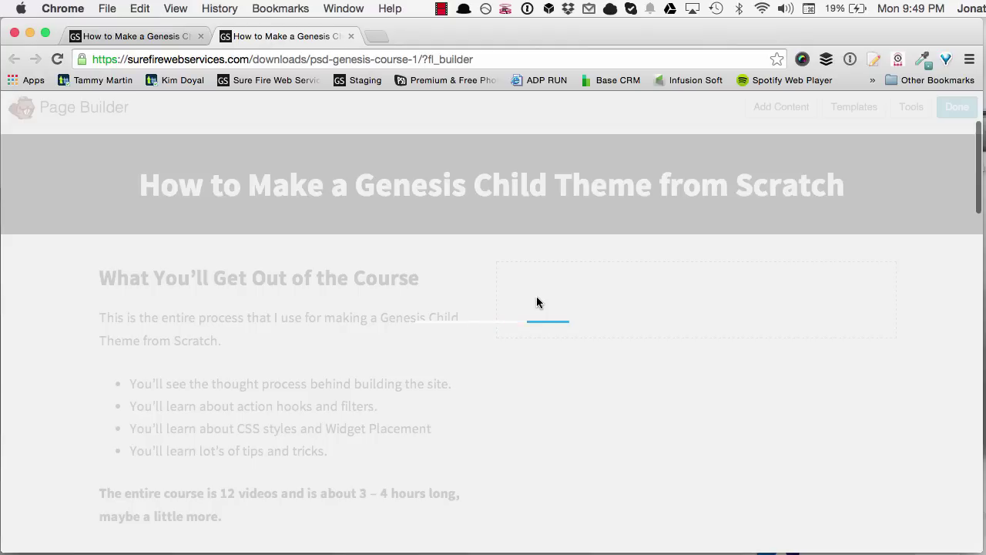
left_click(509, 222)
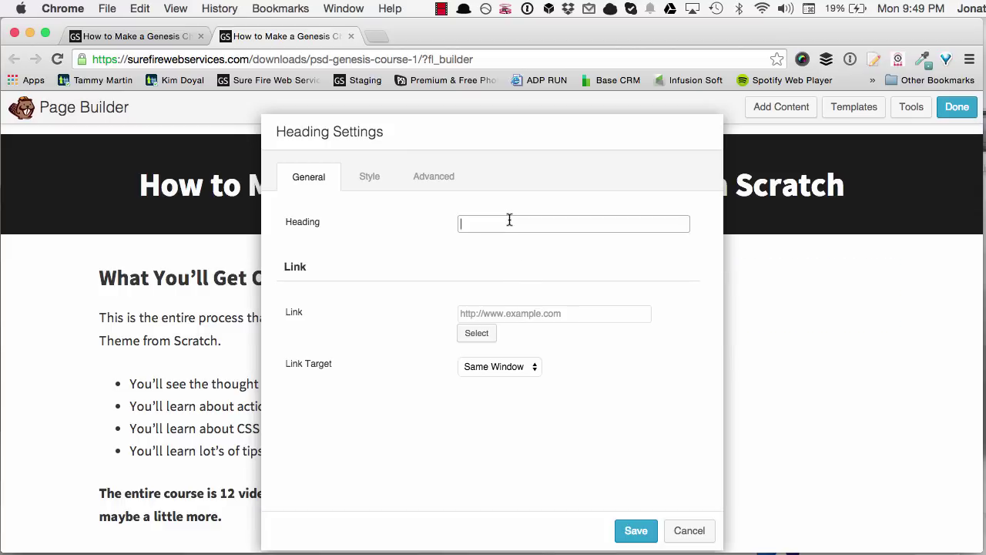
left_click(368, 184)
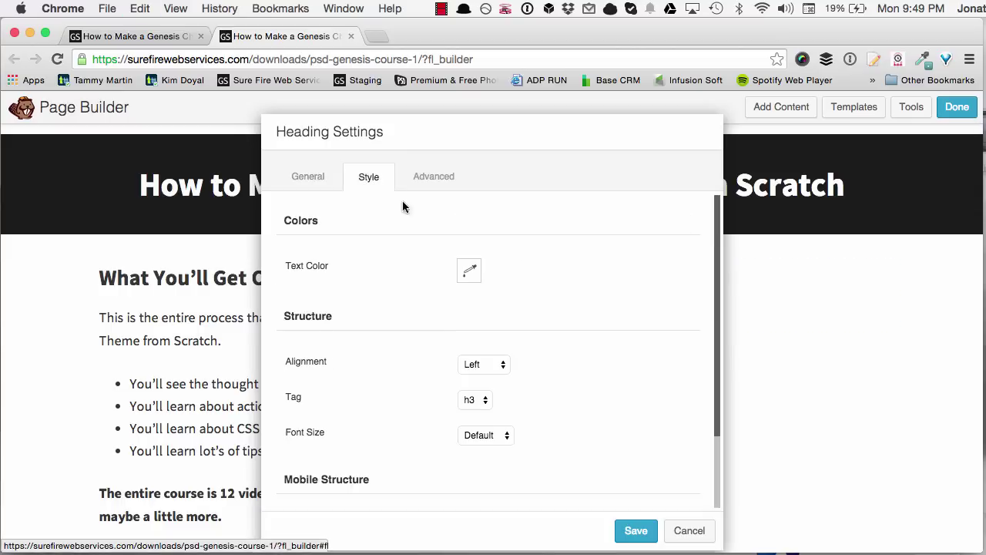
left_click(474, 402)
left_click(475, 386)
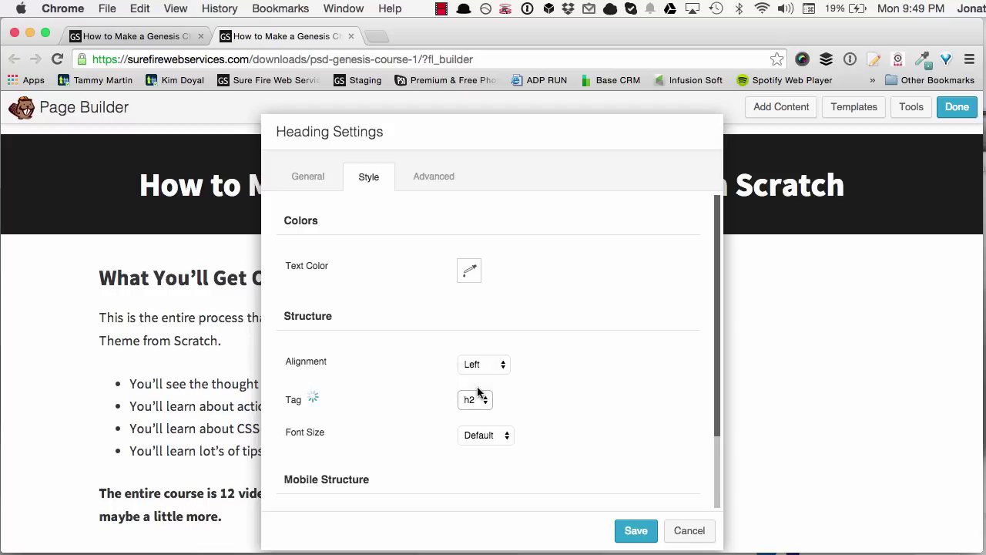
left_click(636, 532)
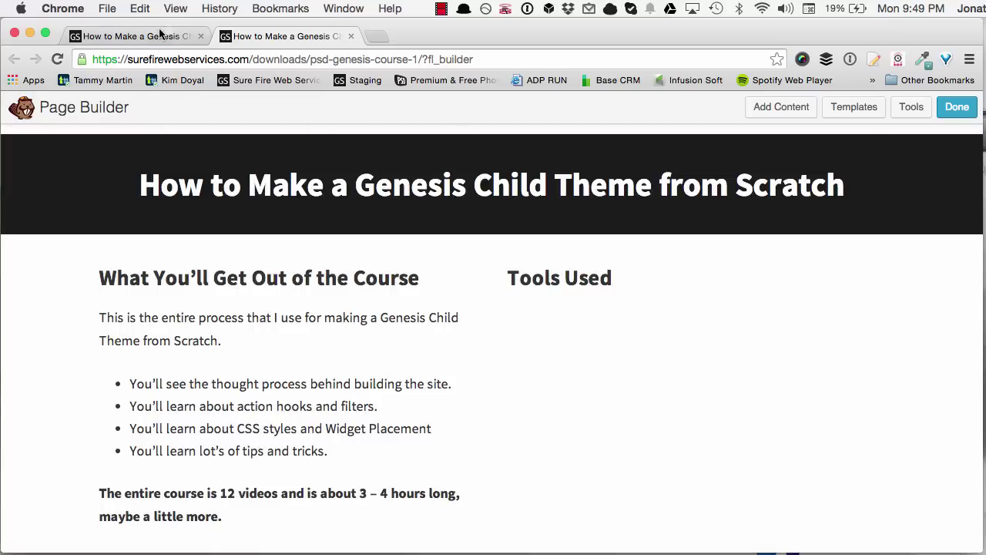
Copy the four-item tools list, from Sublime Text 2 to MAMP for Mac, from the published course page.
left_click(159, 32)
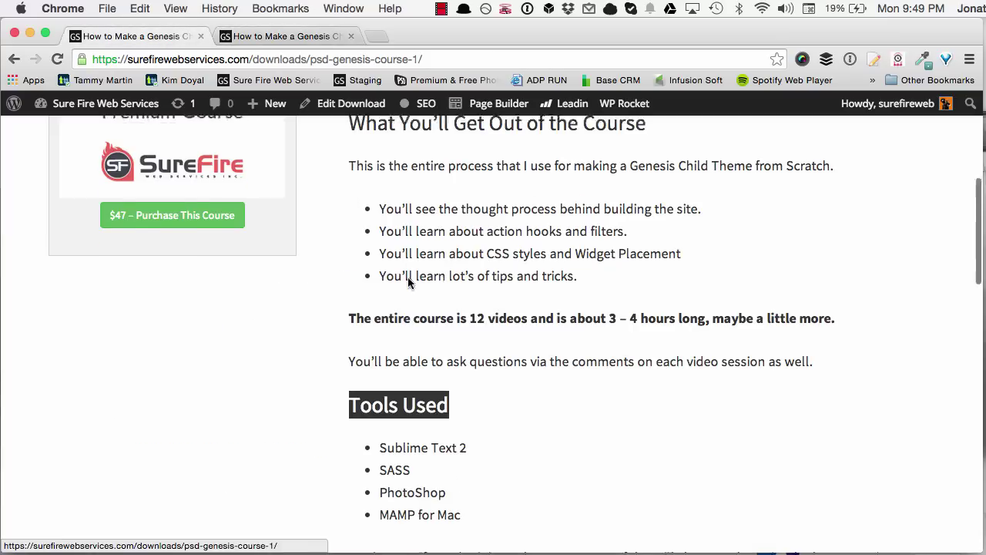
scroll(408, 282, "down", 5)
left_click_drag(372, 295, 472, 365)
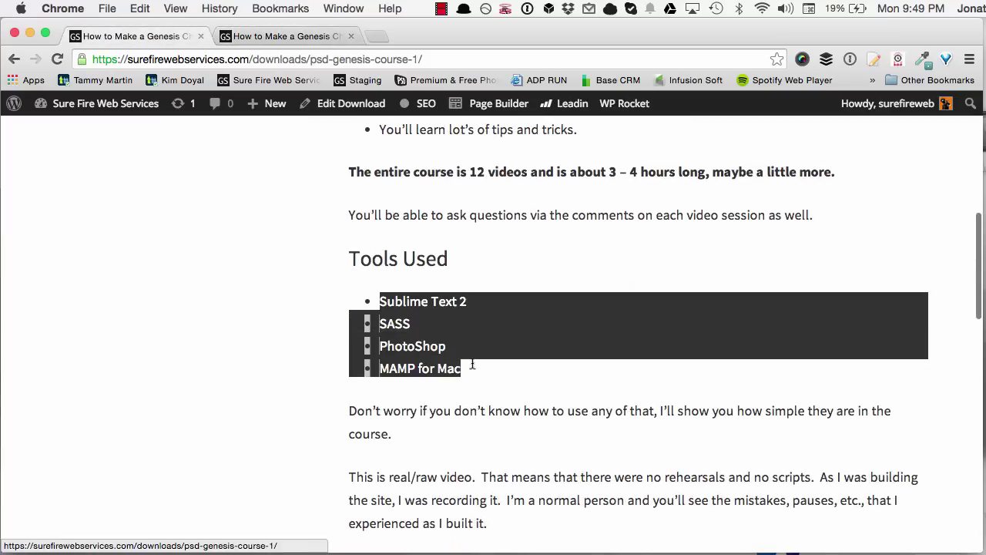
key("super+c")
Add a Text Editor module below the "Tools Used" heading, paste the copied tools list into it and save.
left_click(292, 36)
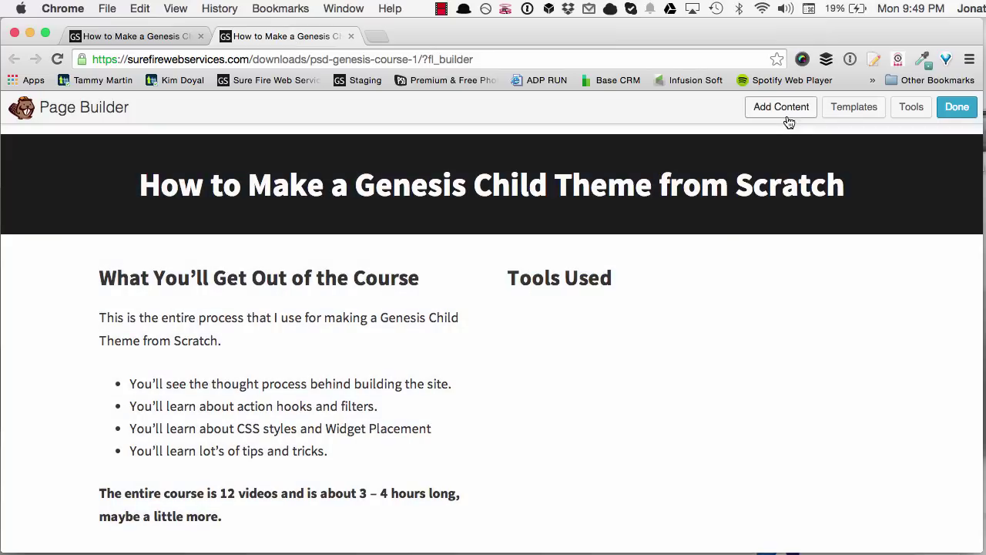
left_click(781, 106)
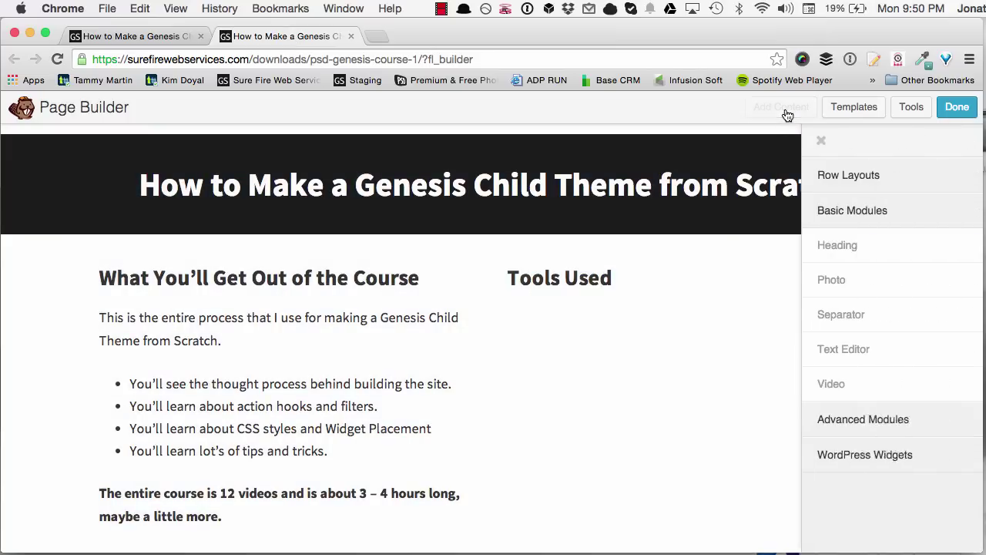
left_click_drag(812, 349, 545, 380)
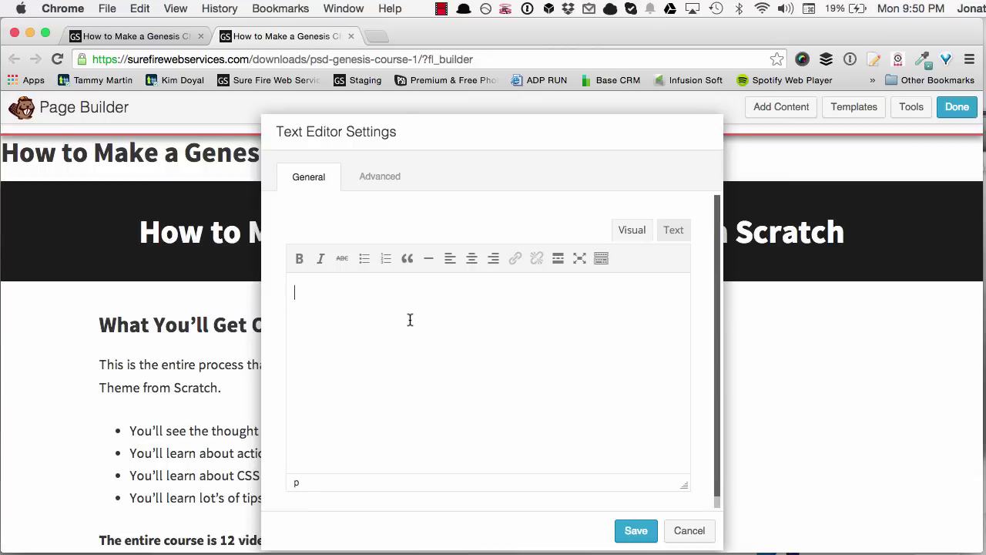
key("super+v")
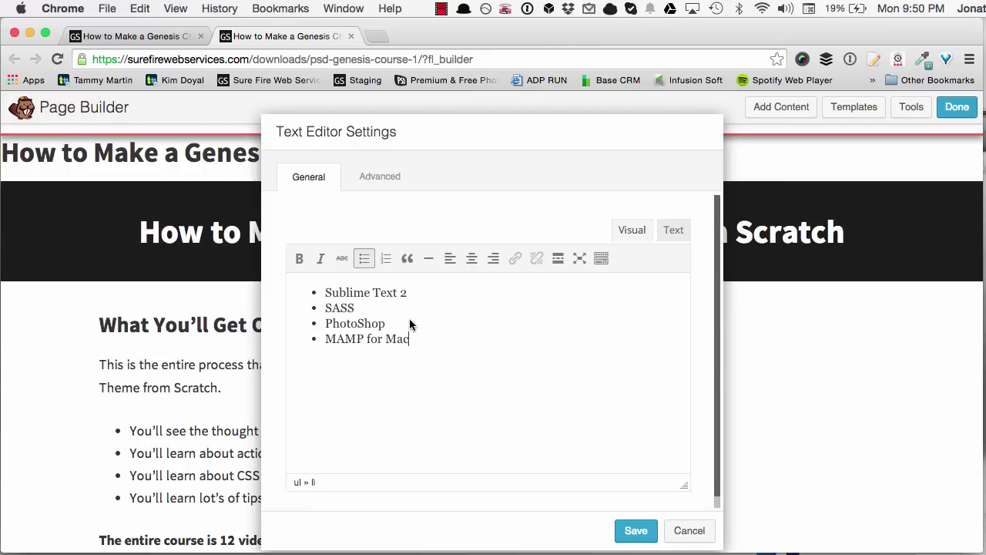
left_click(637, 530)
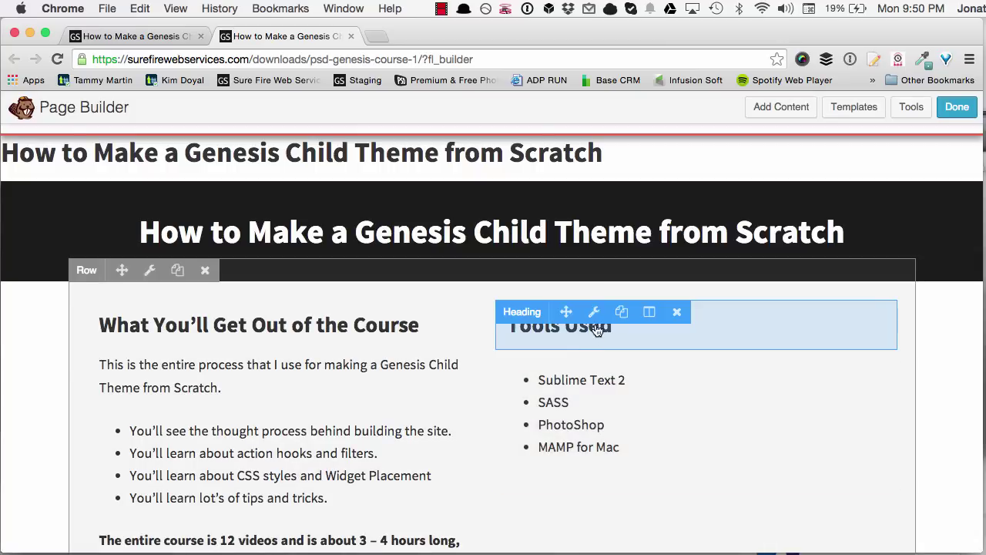
Set the "Tools Used" heading's bottom margin to 0 px and save its settings.
left_click(600, 321)
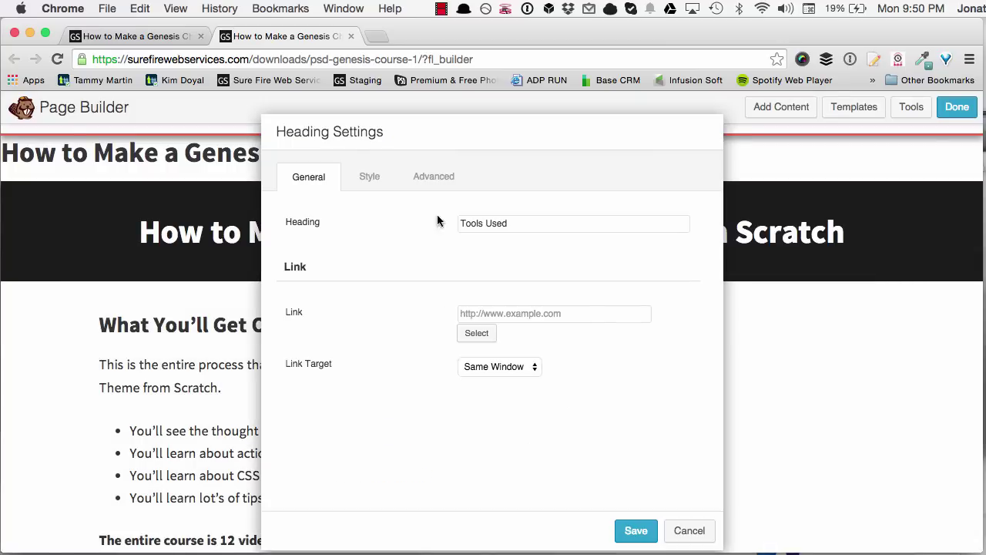
left_click(369, 177)
left_click(433, 175)
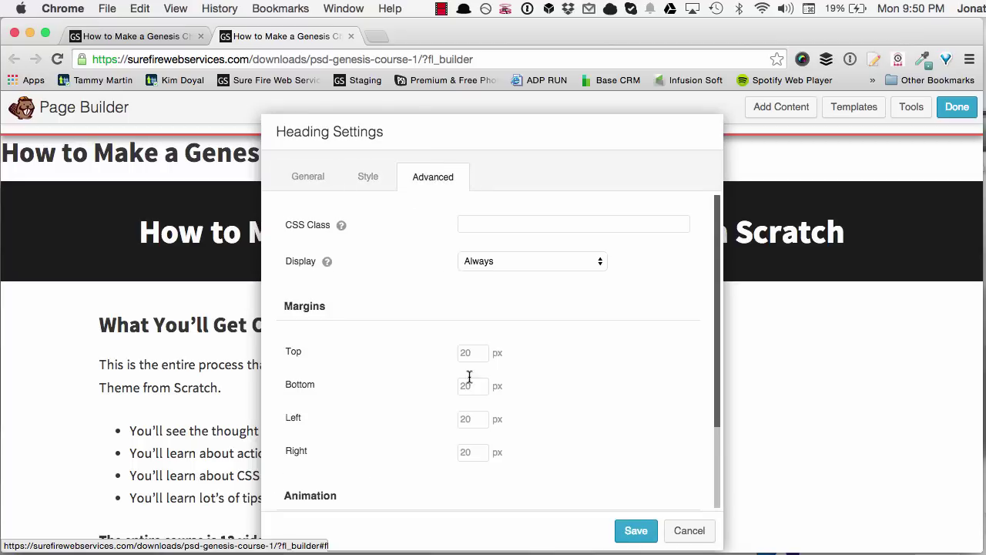
left_click(477, 386)
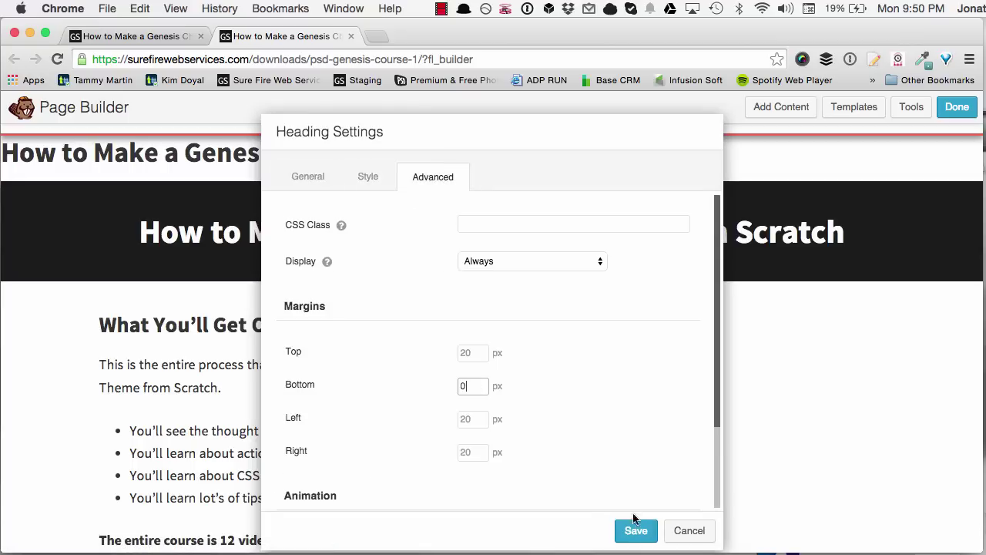
left_click(634, 530)
Add a Photo module above the "Tools Used" heading in the second column.
scroll(655, 392, "down", 2)
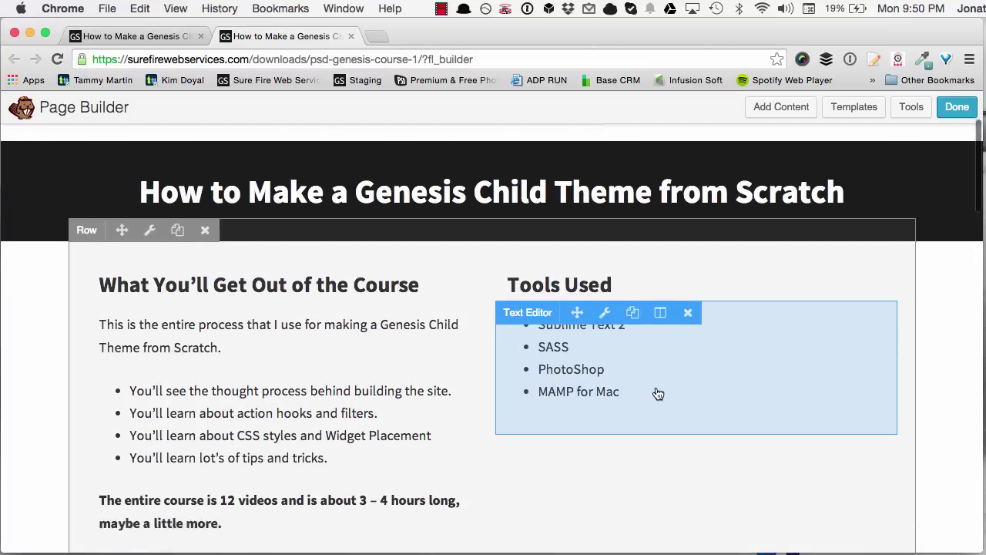
scroll(549, 346, "down", 1)
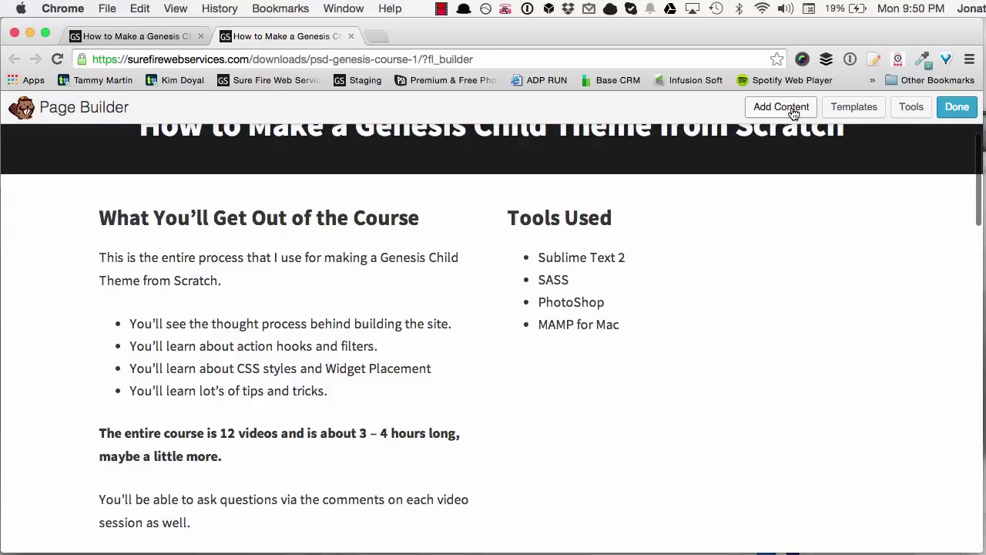
left_click(781, 107)
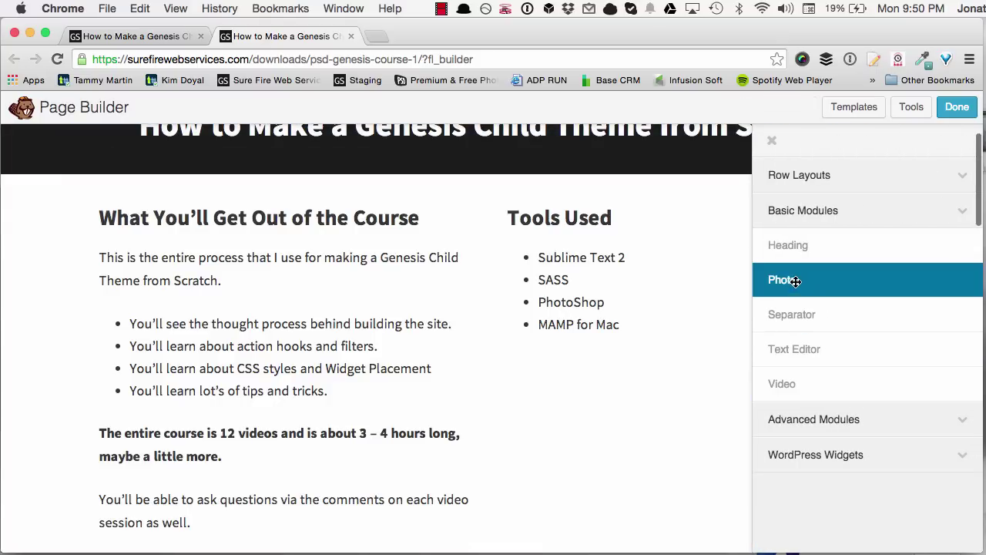
left_click_drag(794, 282, 537, 206)
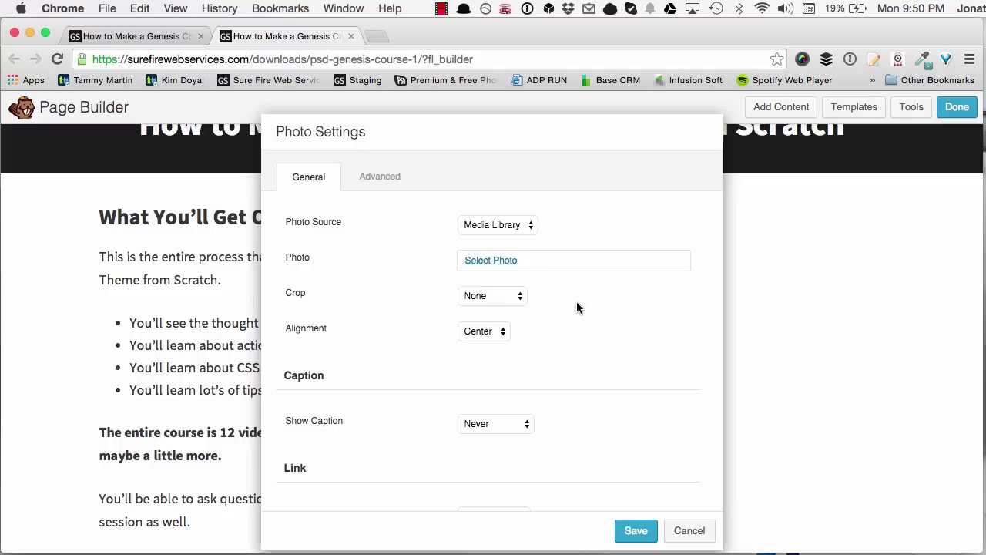
Choose the Genesis framework logo genesis1-e1416428327869.png from the media library for the Photo module and save it.
left_click(492, 263)
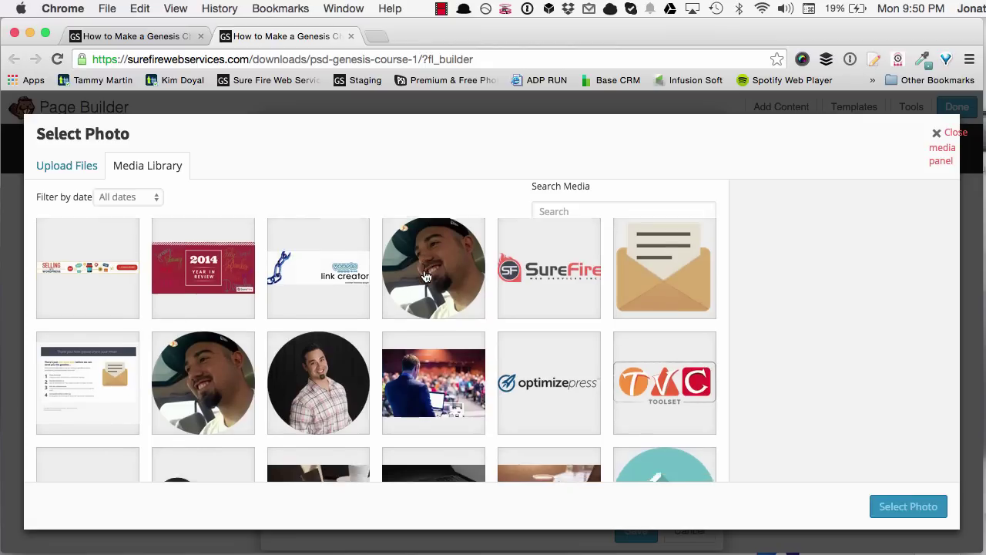
scroll(424, 275, "down", 3)
scroll(370, 287, "down", 2)
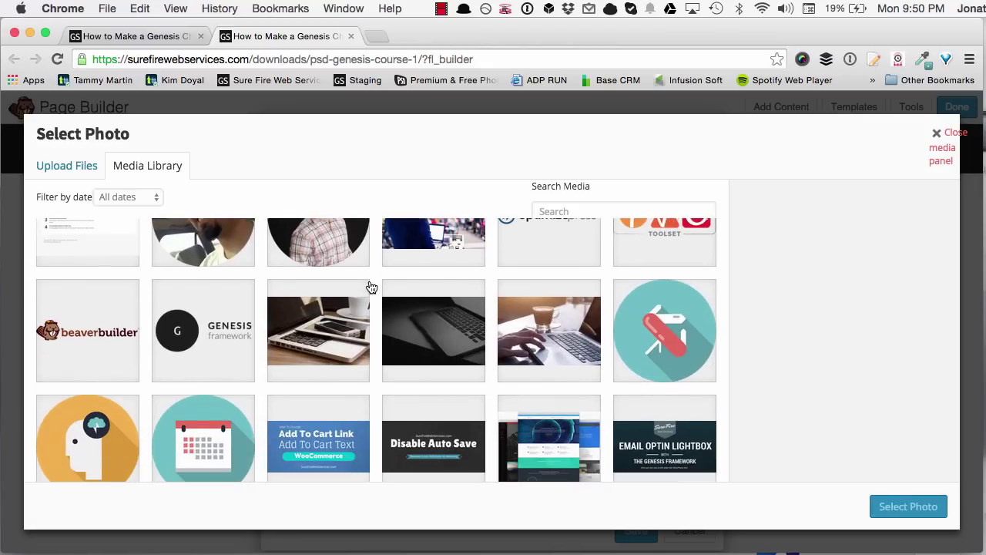
left_click(198, 343)
scroll(229, 326, "down", 8)
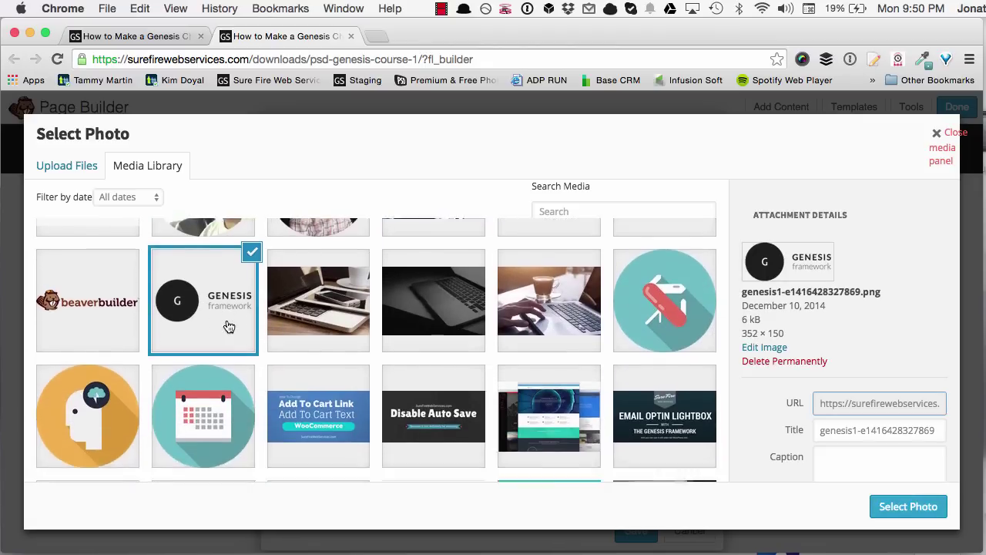
scroll(229, 326, "down", 5)
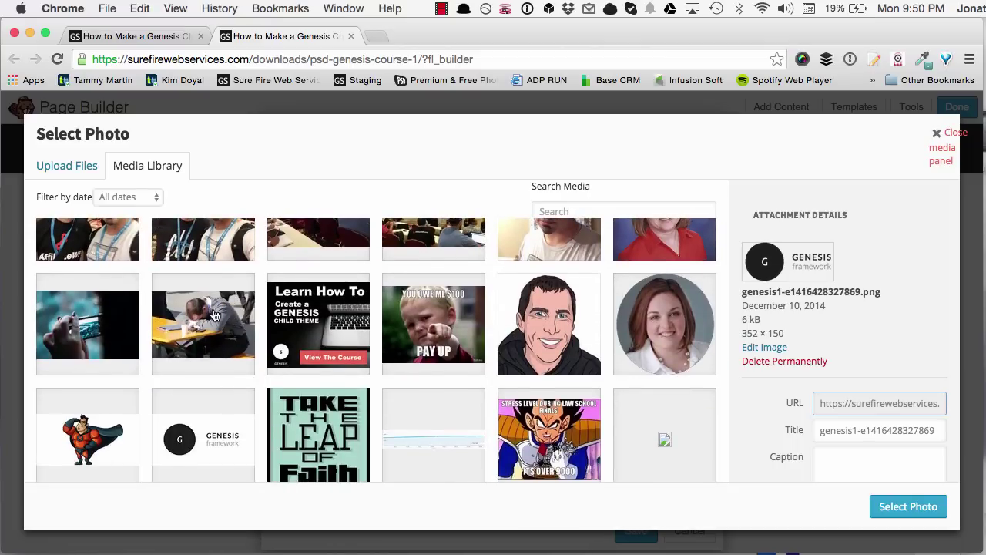
scroll(215, 314, "down", 3)
scroll(200, 334, "down", 15)
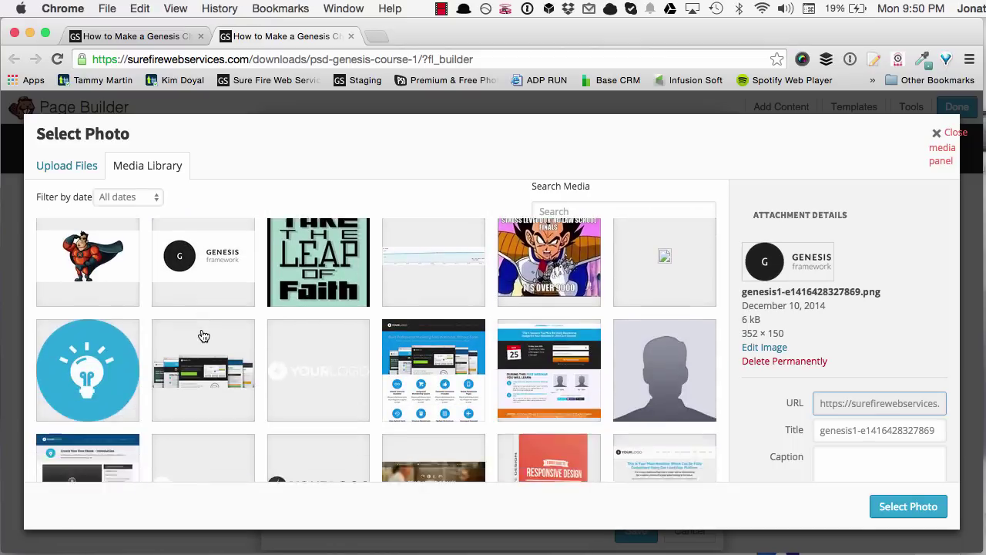
scroll(200, 334, "down", 20)
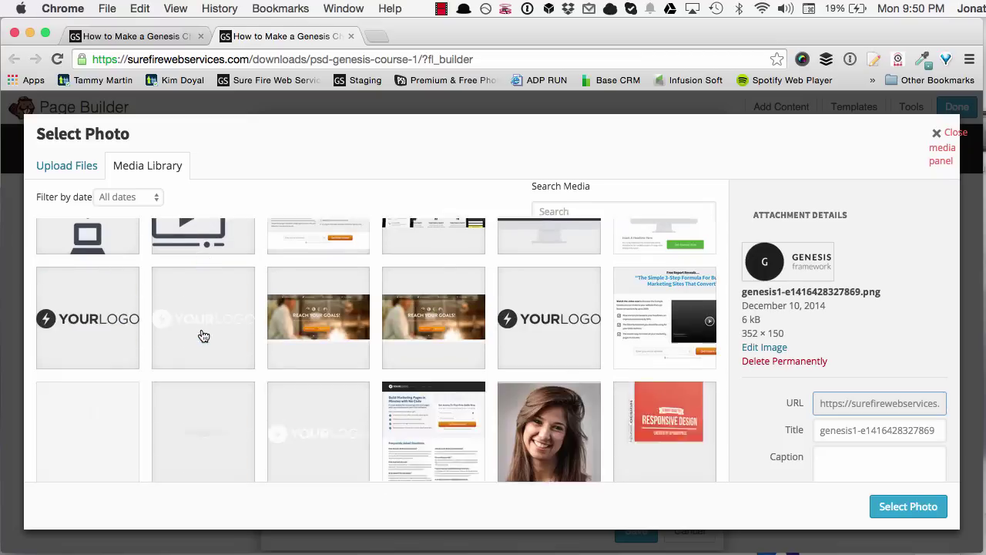
scroll(203, 336, "down", 3)
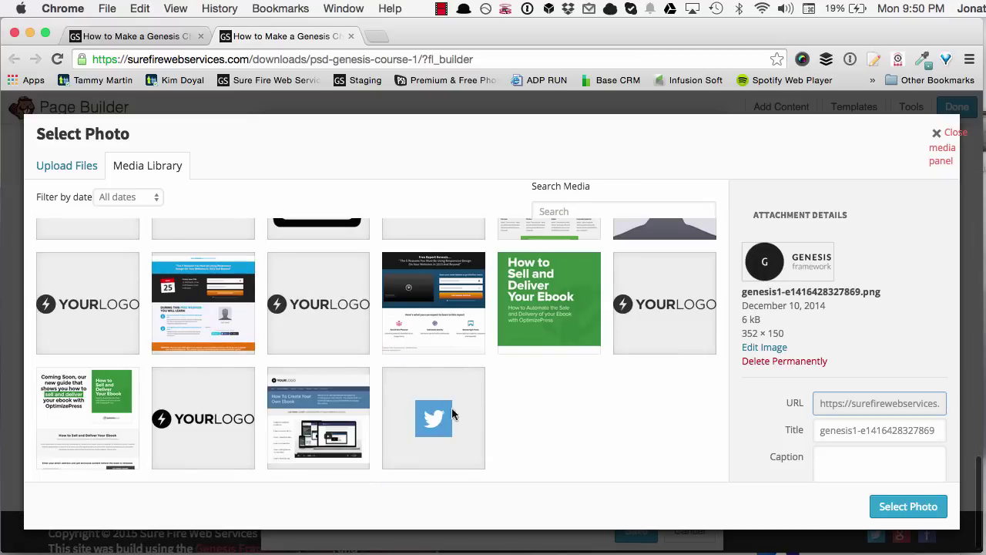
left_click(905, 506)
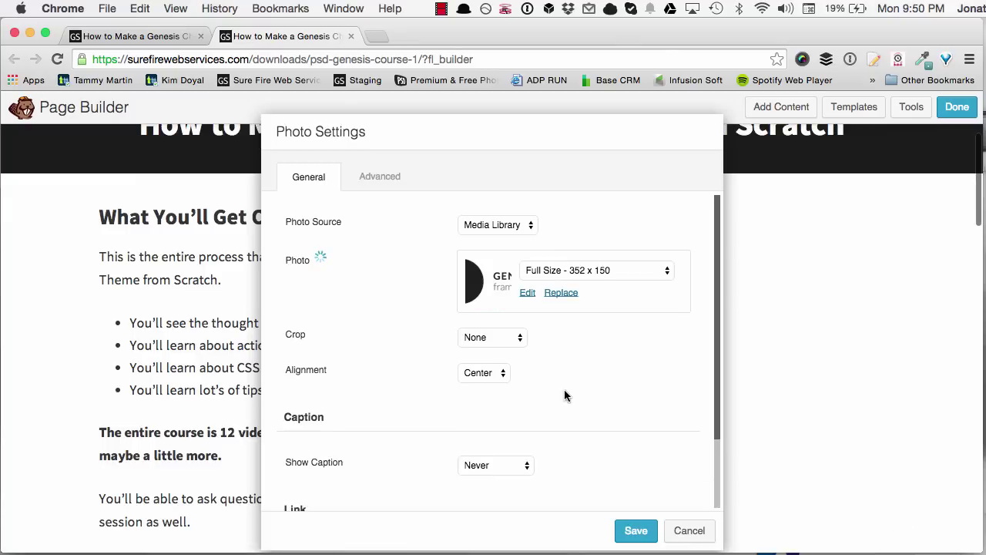
scroll(453, 316, "down", 1)
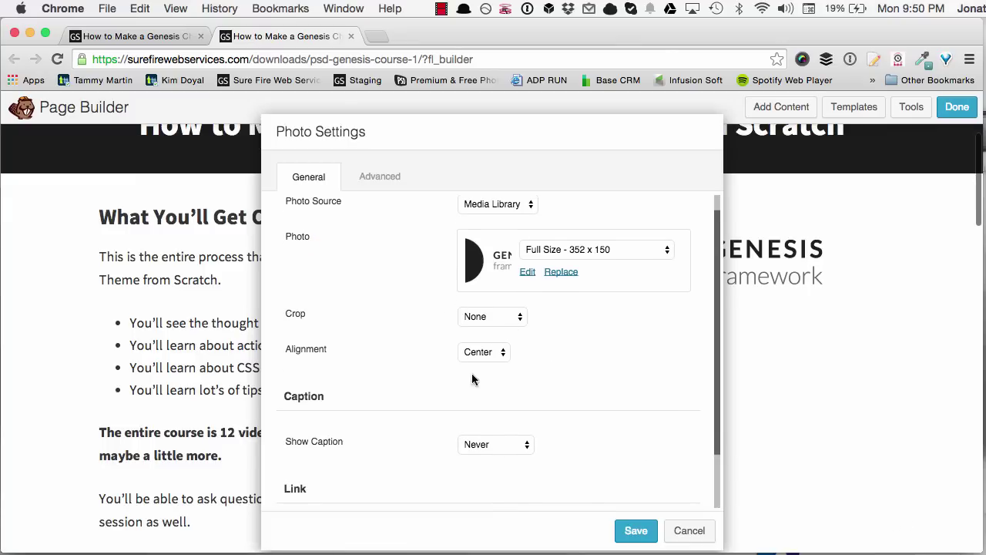
left_click(634, 529)
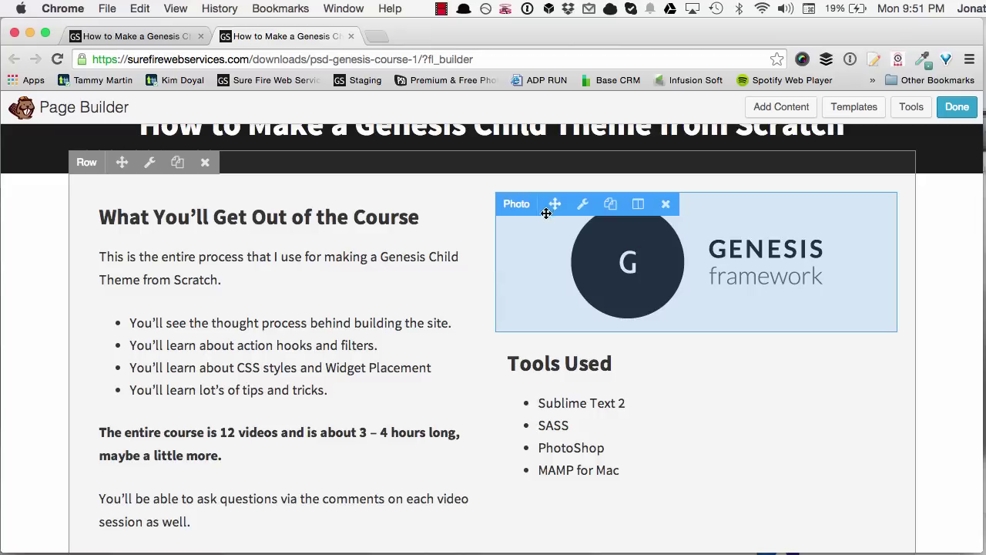
Move the Genesis photo to the first column and the "What You'll Get Out of the Course" heading and text above "Tools Used" in the second.
left_click_drag(555, 205, 123, 224)
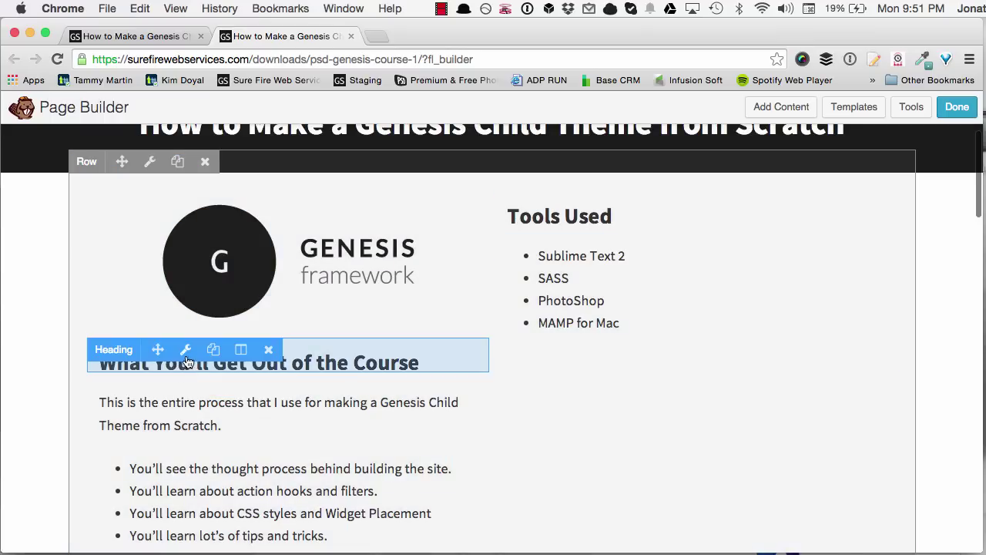
left_click_drag(158, 349, 551, 203)
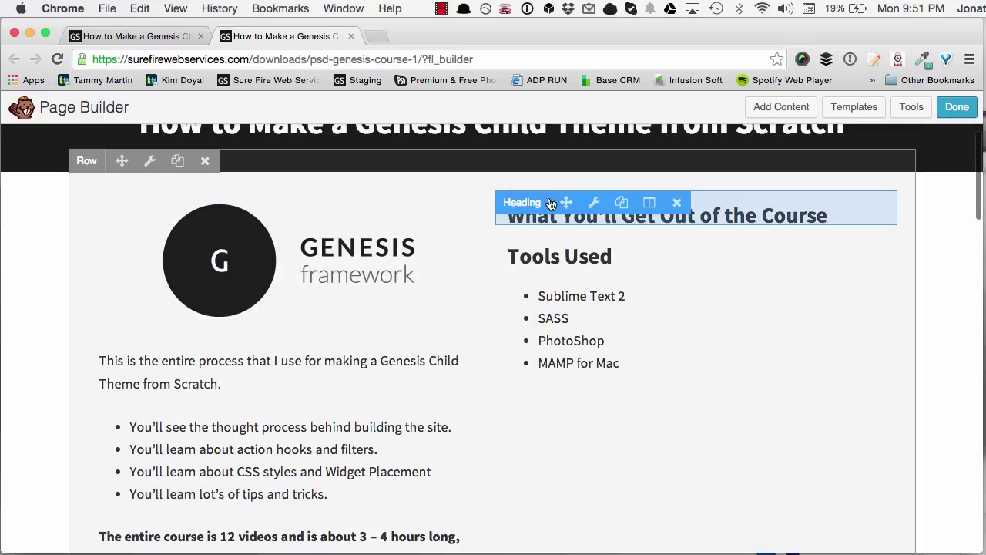
left_click_drag(168, 349, 568, 245)
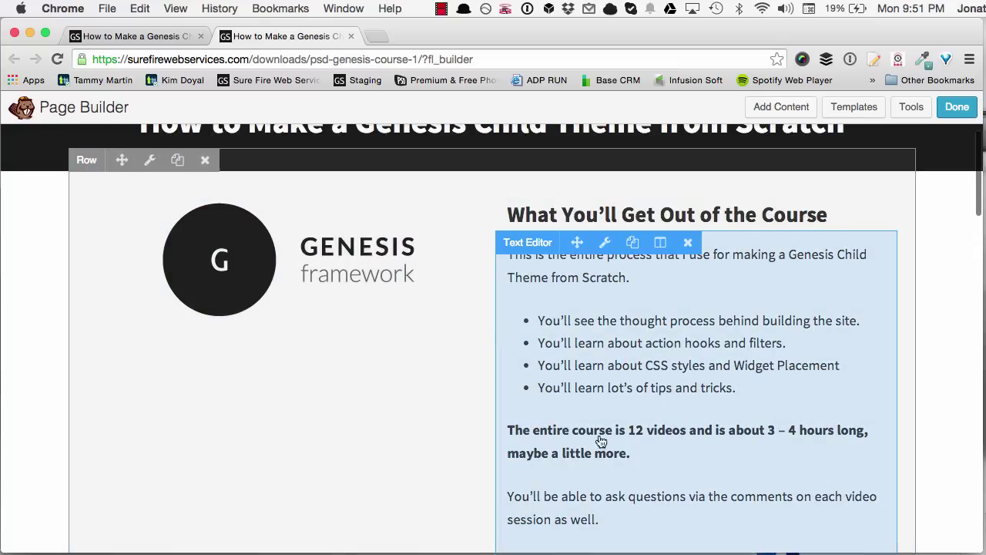
Move the "Tools Used" heading and the tools list below it to the first column, under the Genesis photo.
scroll(601, 441, "down", 4)
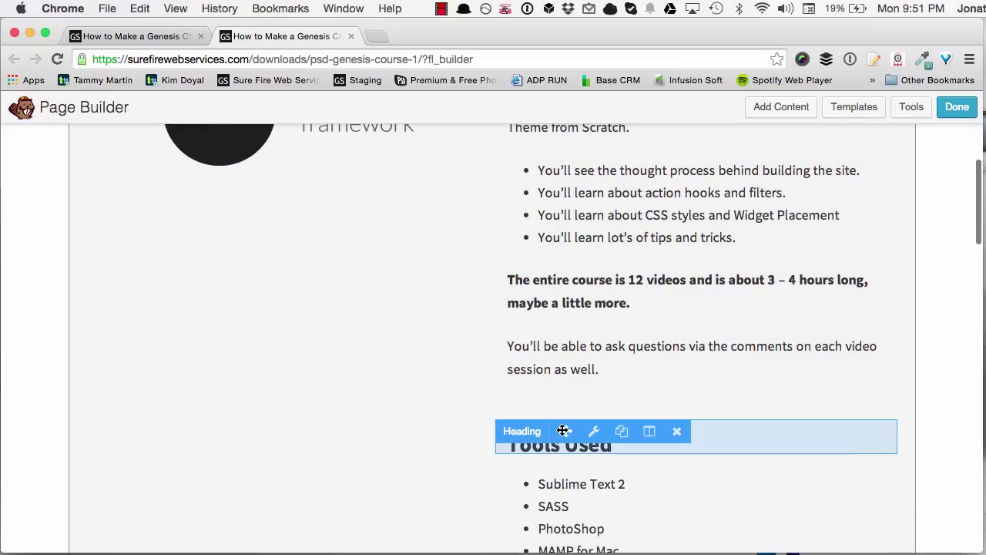
left_click_drag(562, 431, 211, 215)
left_click_drag(569, 436, 176, 245)
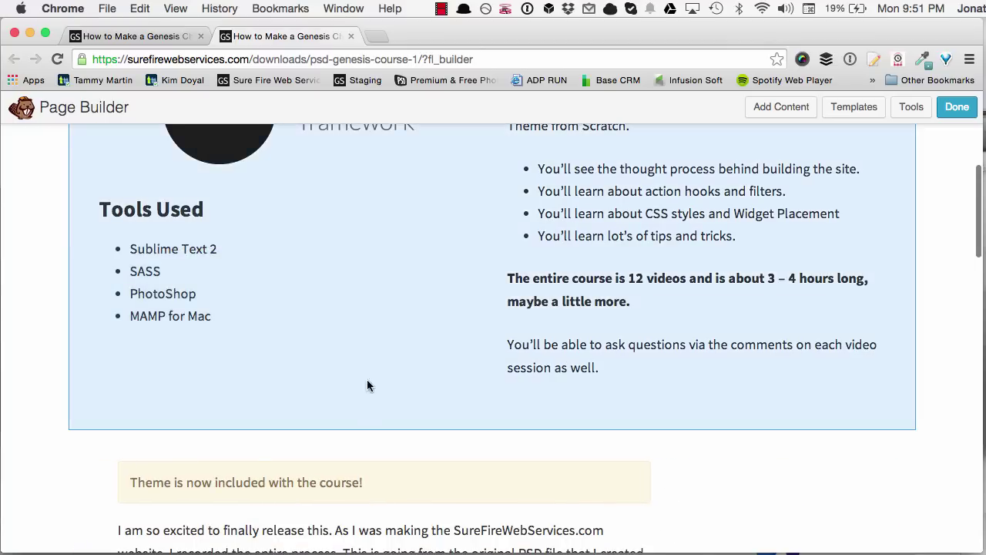
scroll(369, 389, "up", 5)
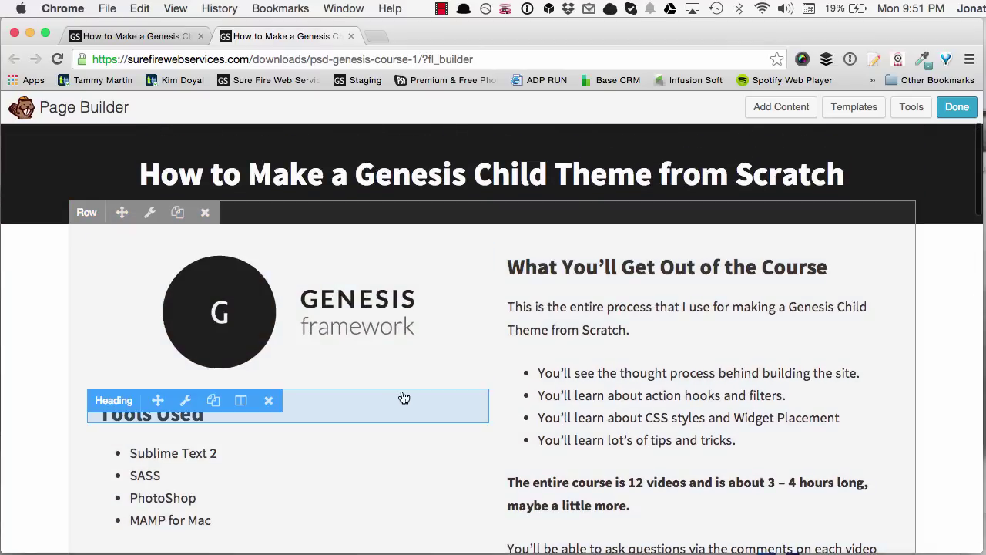
Delete the "Tools Used" heading module from the first column.
scroll(353, 414, "down", 3)
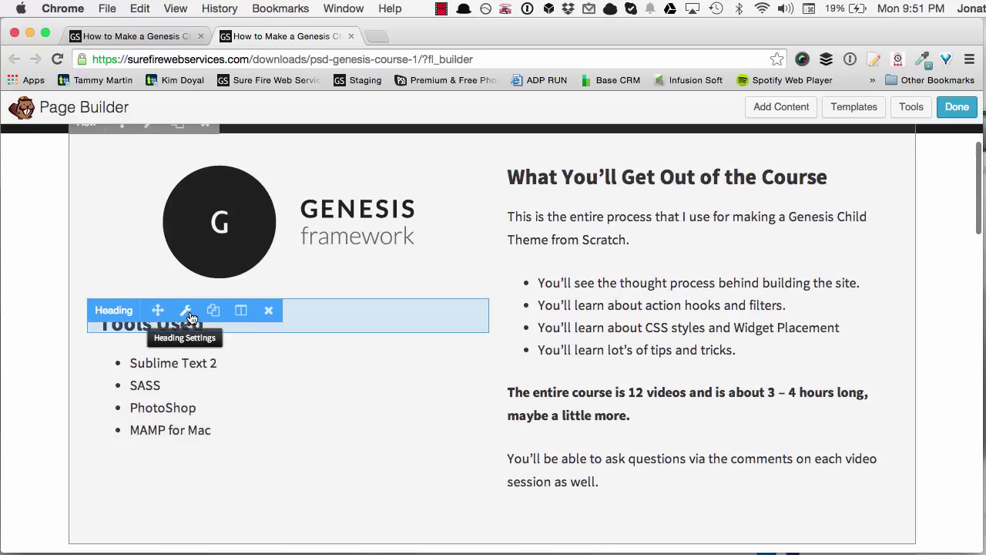
left_click(268, 311)
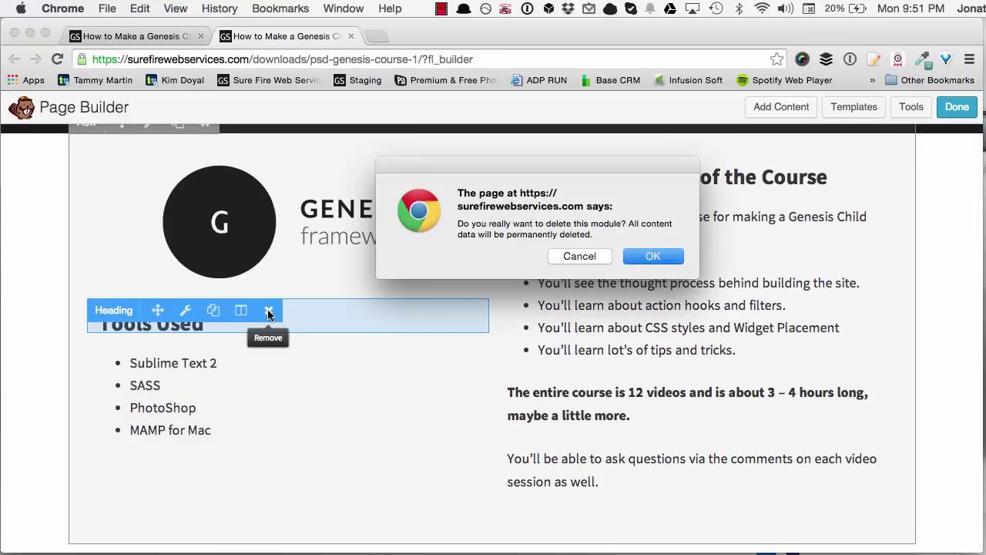
left_click(637, 259)
left_click(781, 106)
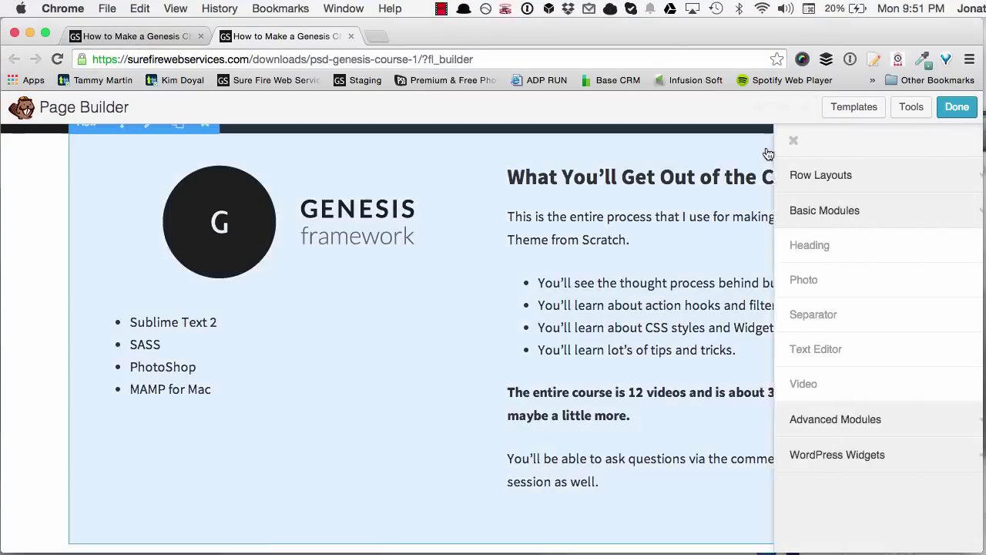
left_click(799, 421)
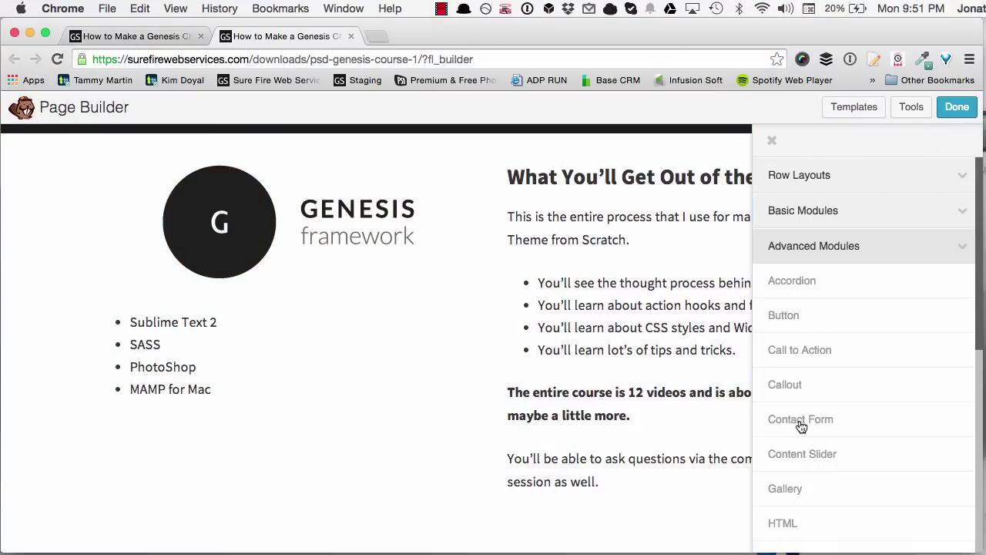
scroll(818, 327, "down", 2)
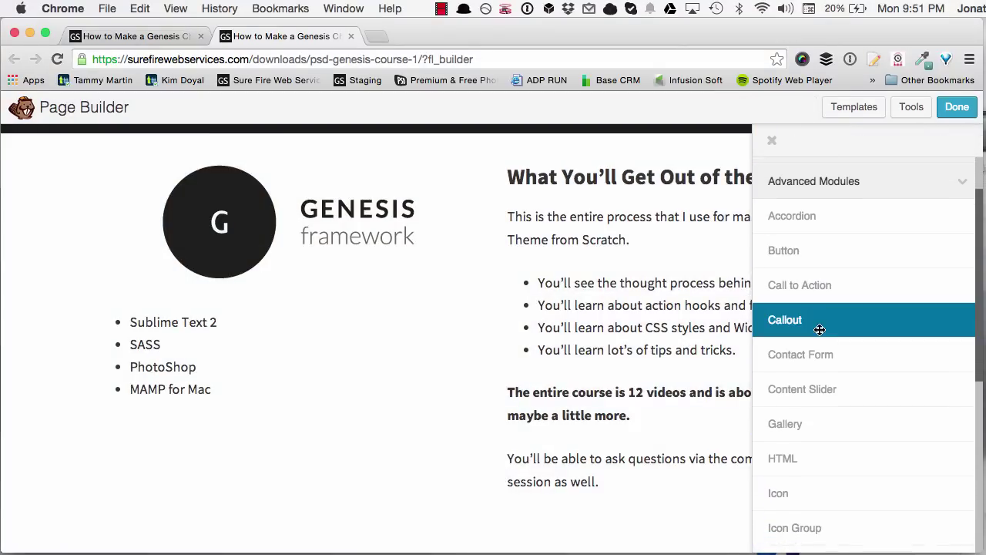
scroll(815, 316, "down", 5)
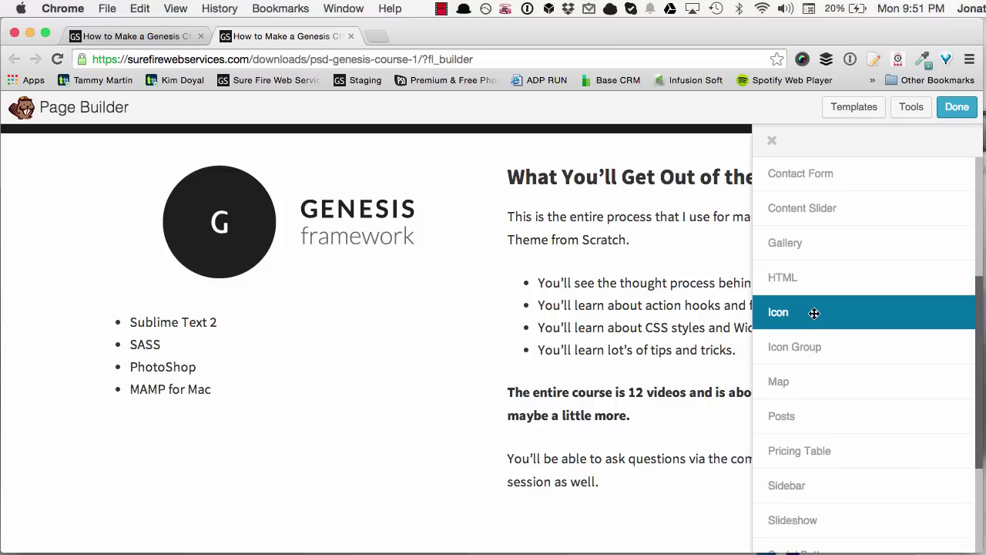
left_click_drag(805, 319, 163, 325)
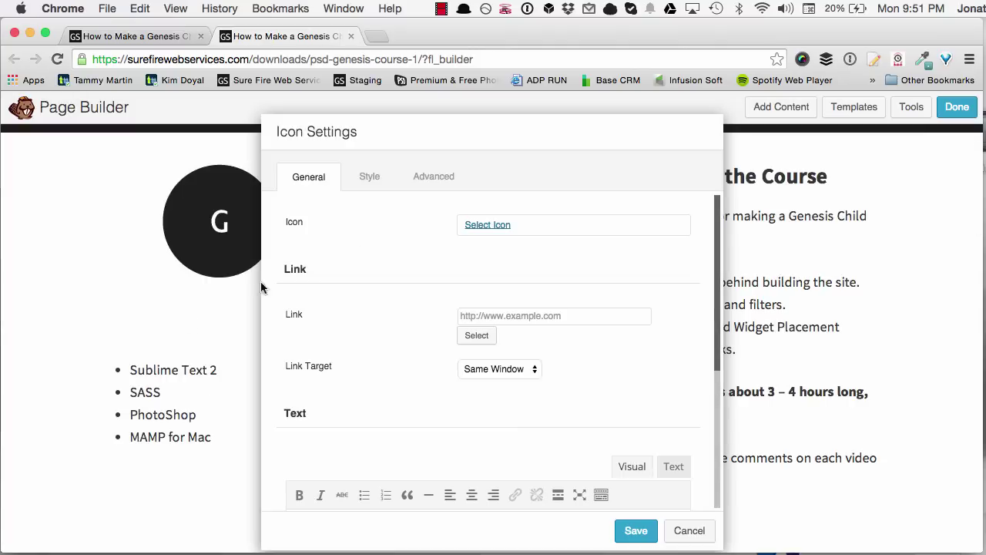
scroll(425, 289, "down", 4)
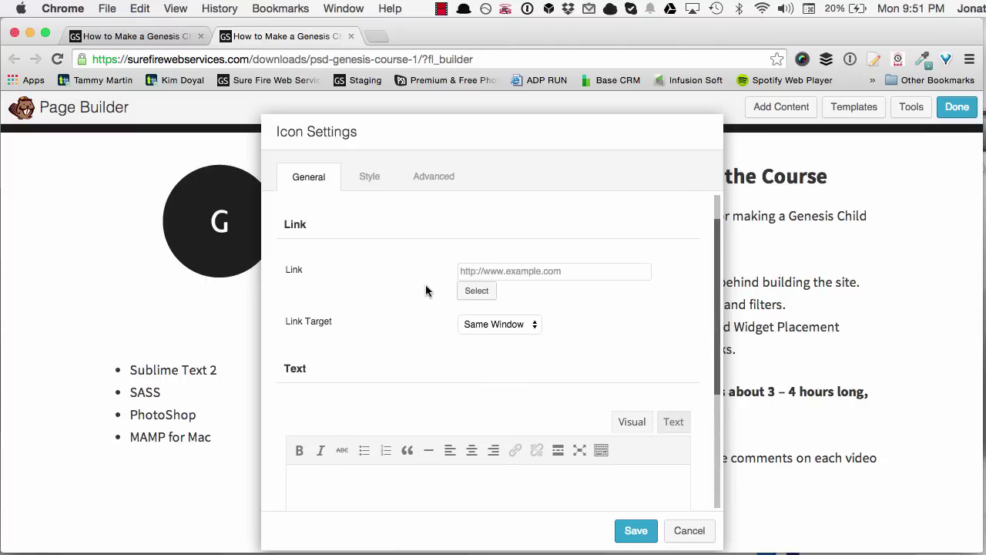
left_click(421, 421)
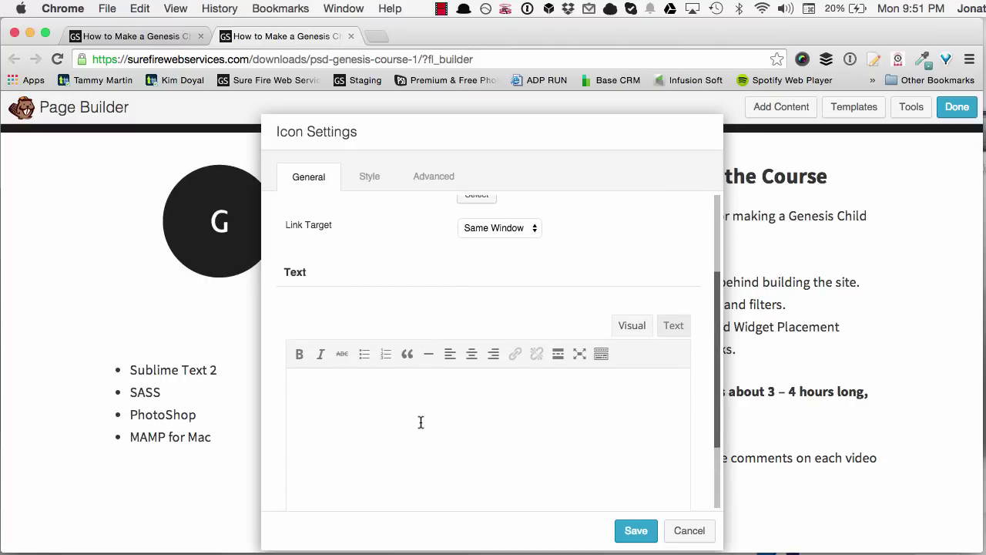
type("Sublime Text 2 SASS PhotoShop MAMP for Mac")
key("super+a")
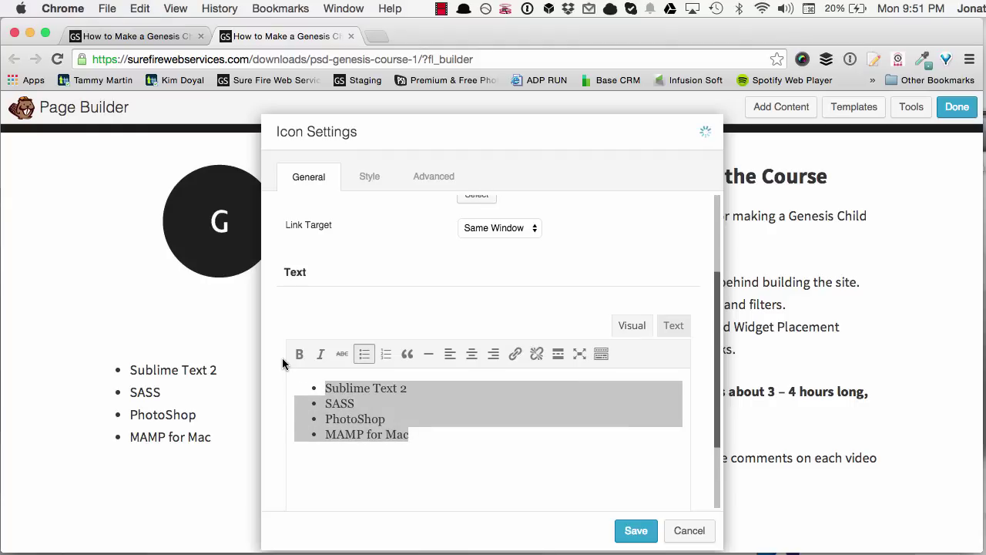
key("BackSpace")
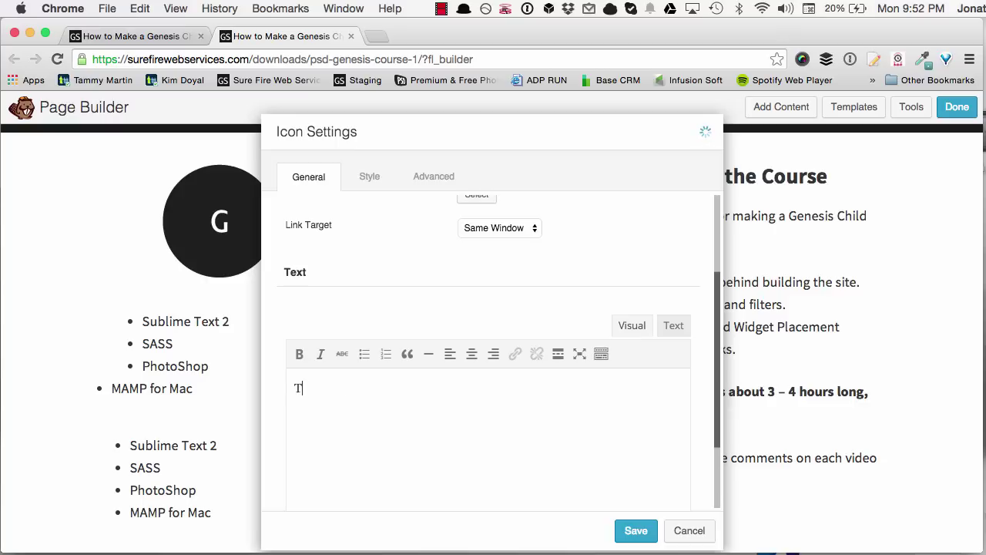
type("Tools I Use")
scroll(407, 314, "up", 3)
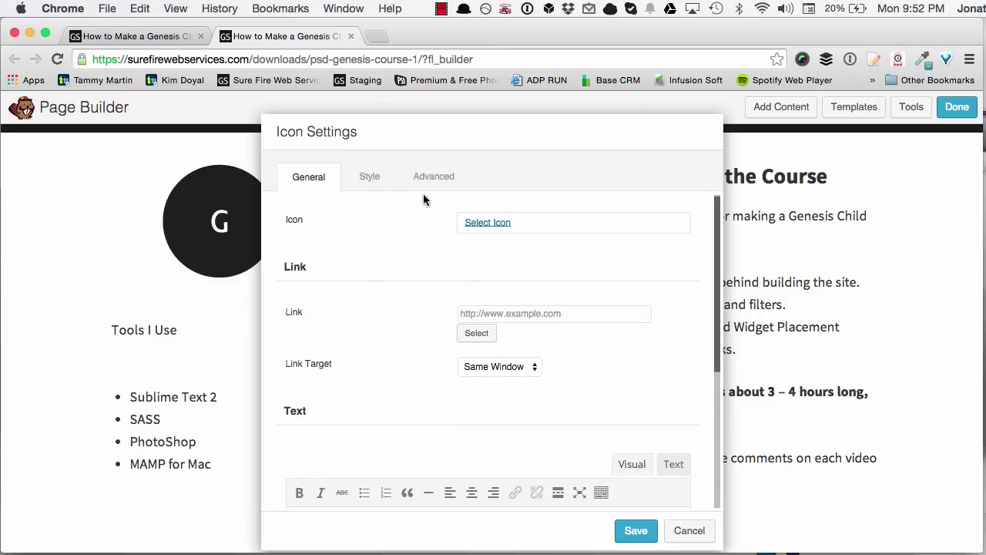
left_click(365, 185)
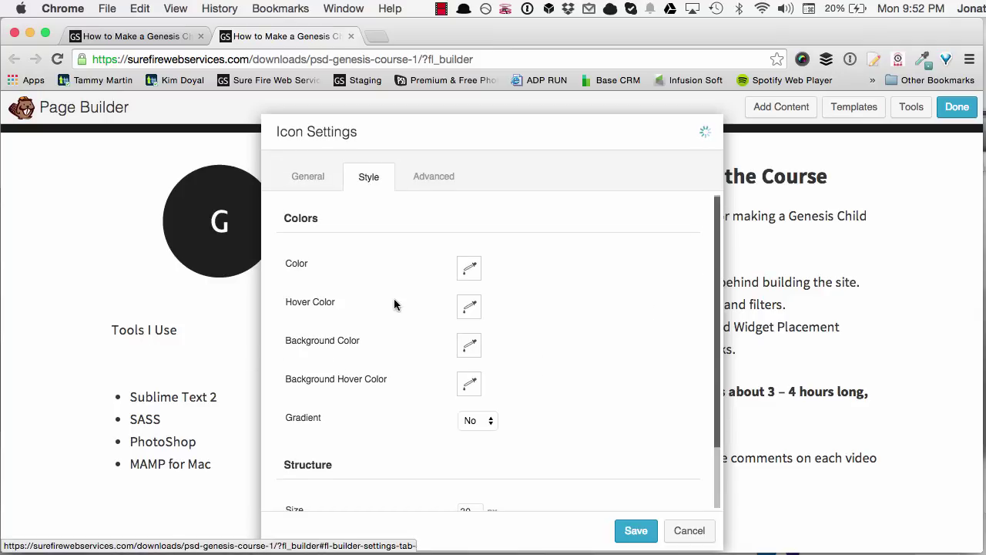
scroll(394, 298, "down", 2)
left_click(417, 176)
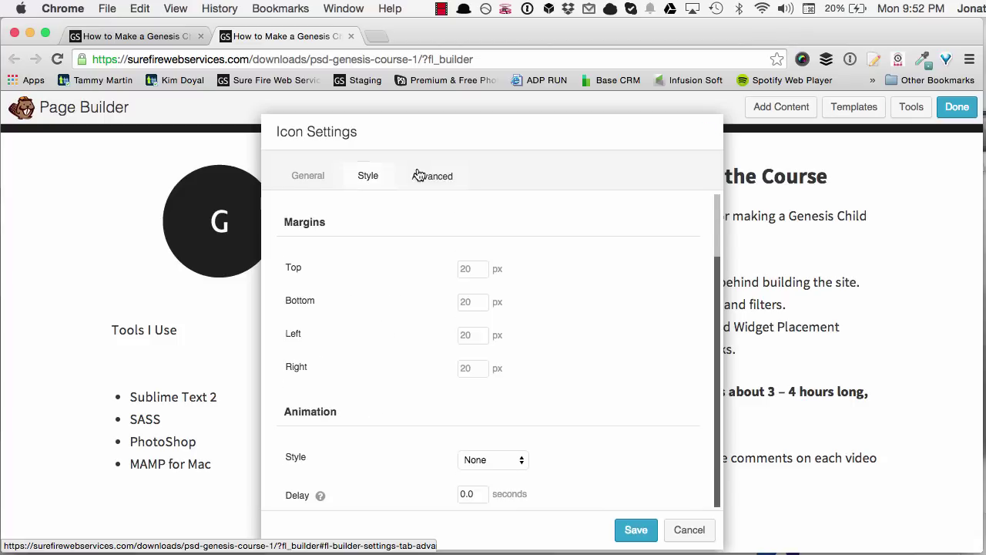
left_click(314, 188)
scroll(385, 308, "up", 1)
scroll(437, 277, "up", 1)
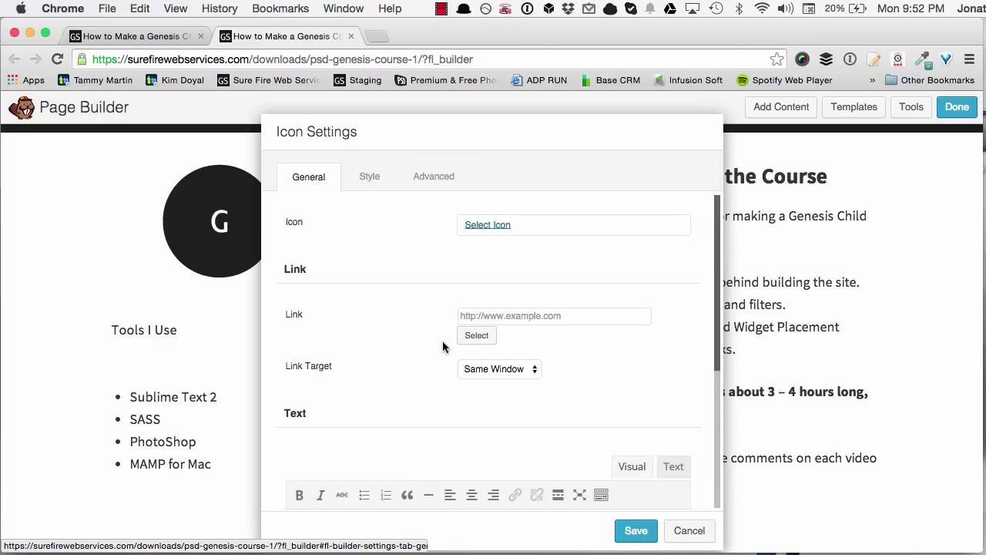
left_click(498, 226)
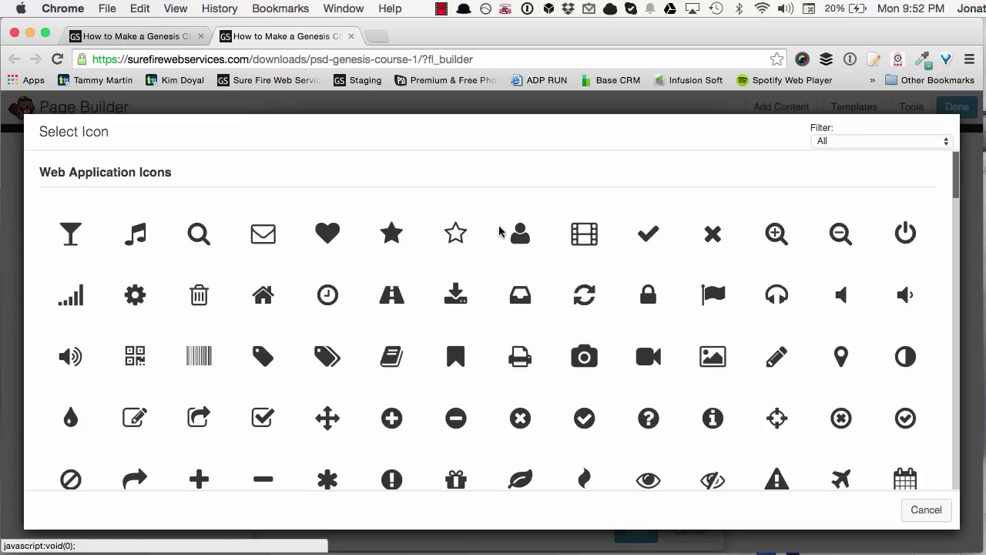
scroll(223, 262, "down", 5)
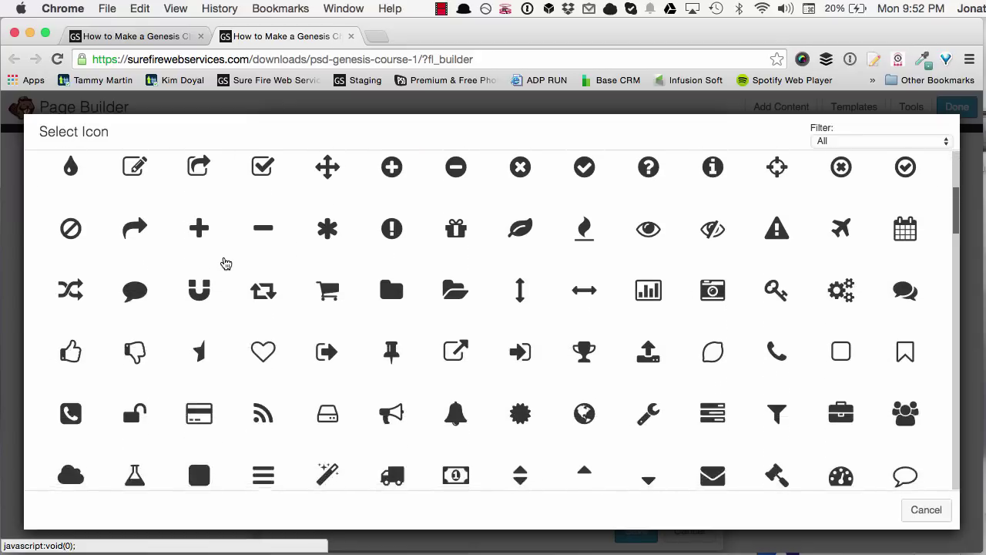
scroll(225, 263, "down", 10)
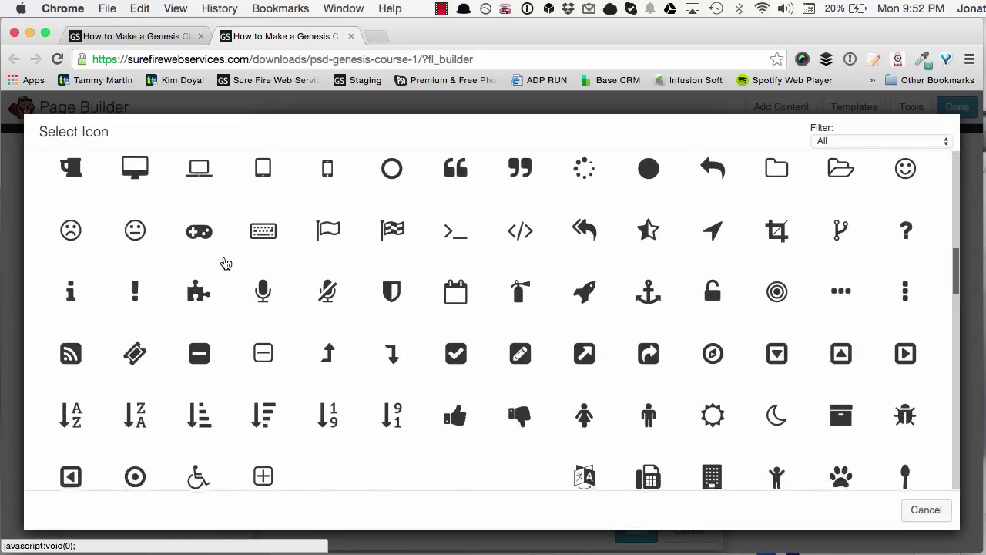
scroll(225, 264, "down", 10)
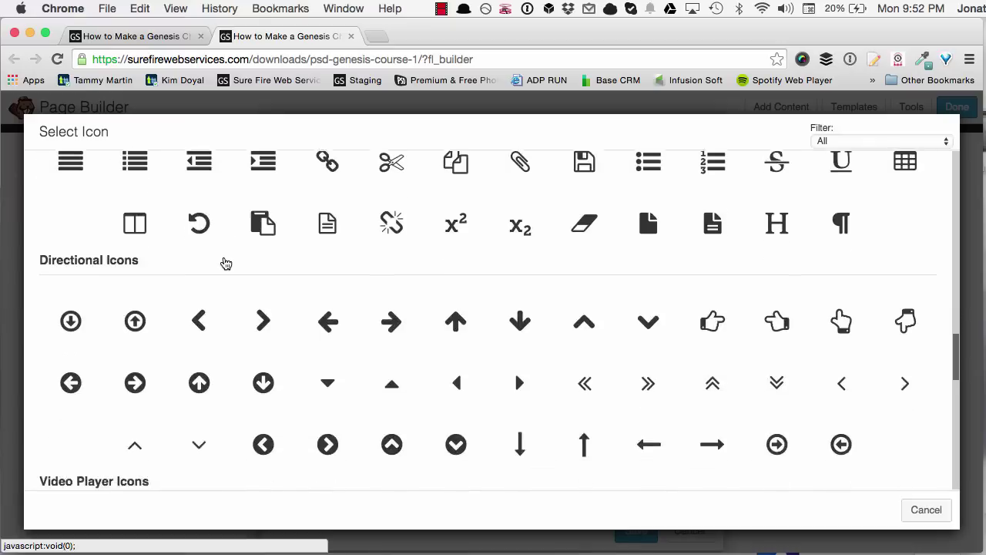
scroll(225, 263, "down", 10)
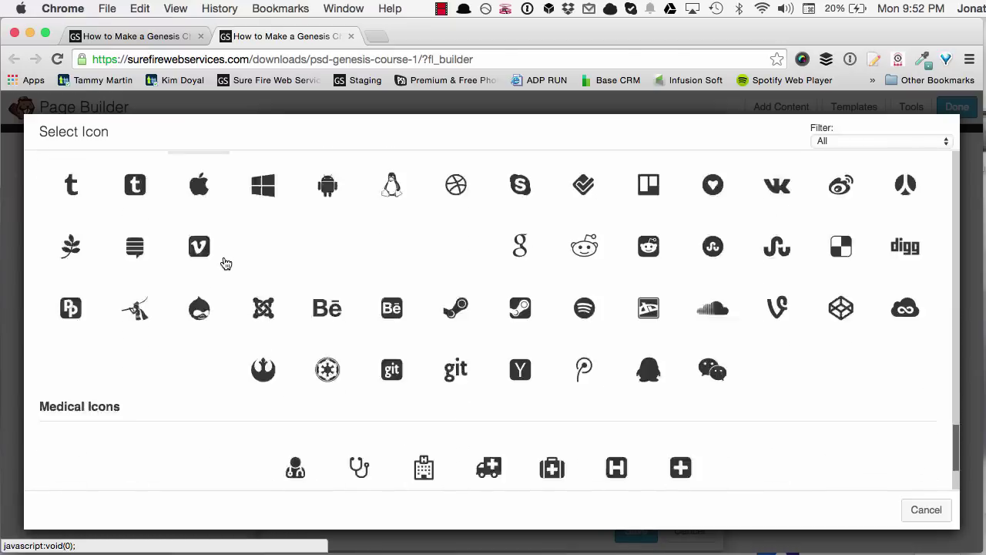
left_click(924, 510)
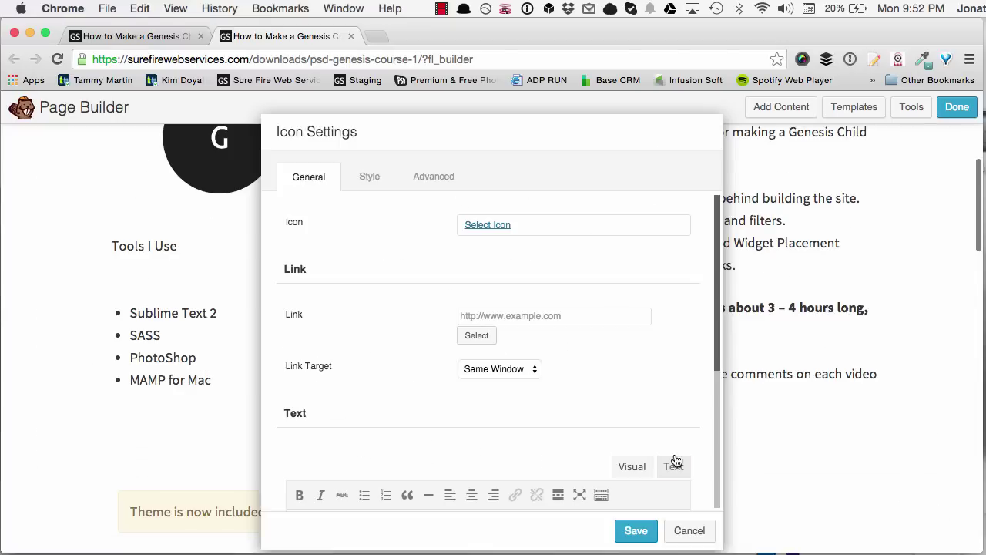
left_click(690, 530)
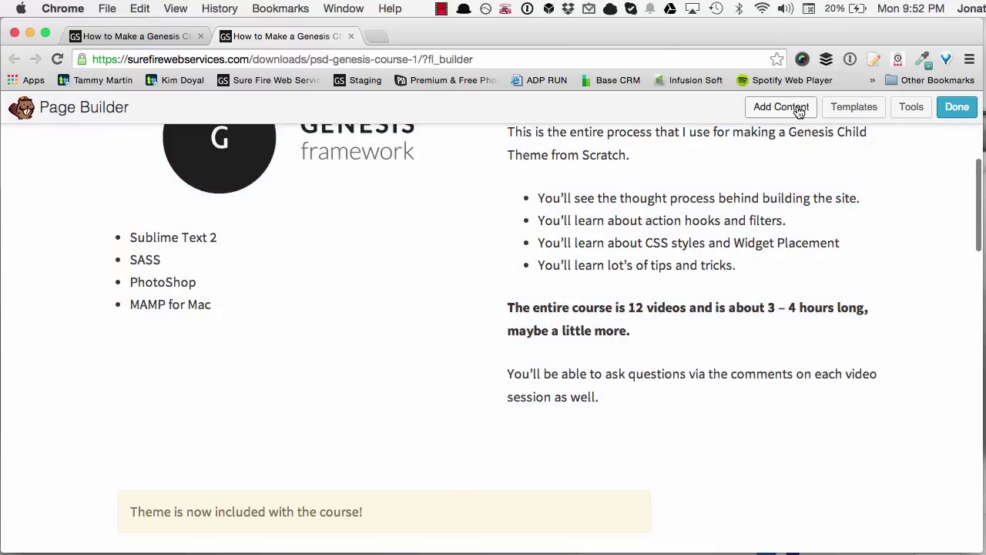
Add a Callout module between the Genesis photo and the tools list in the first column.
left_click(793, 106)
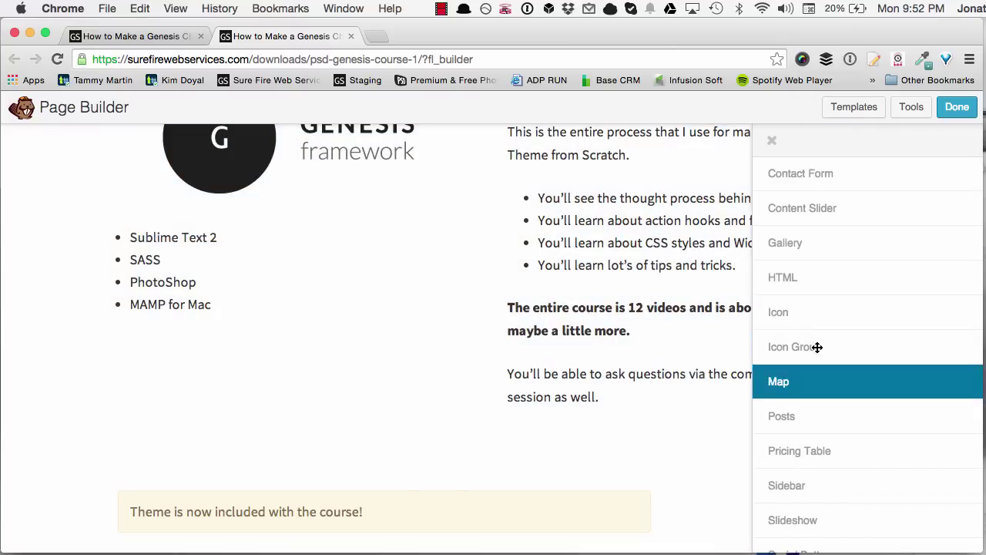
scroll(869, 301, "down", 3)
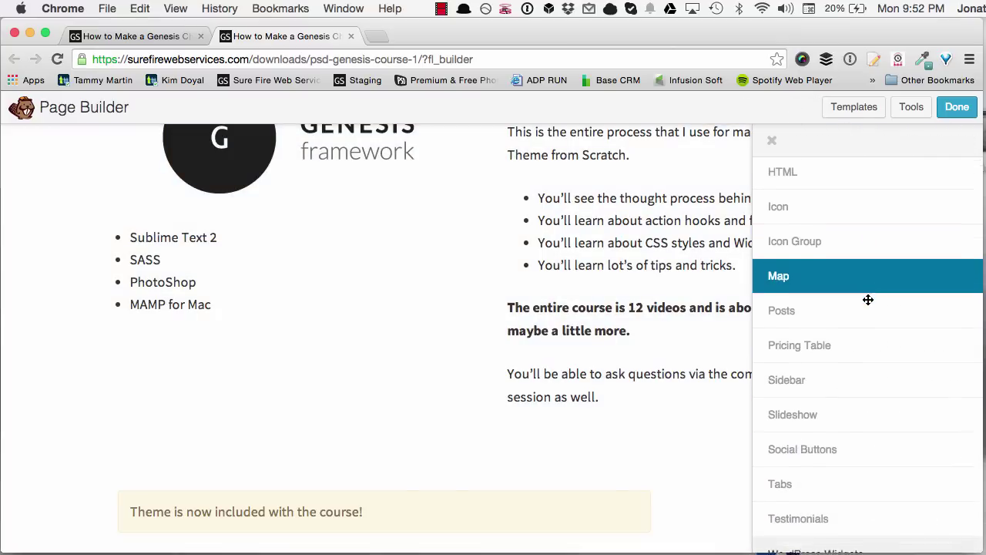
scroll(868, 299, "down", 2)
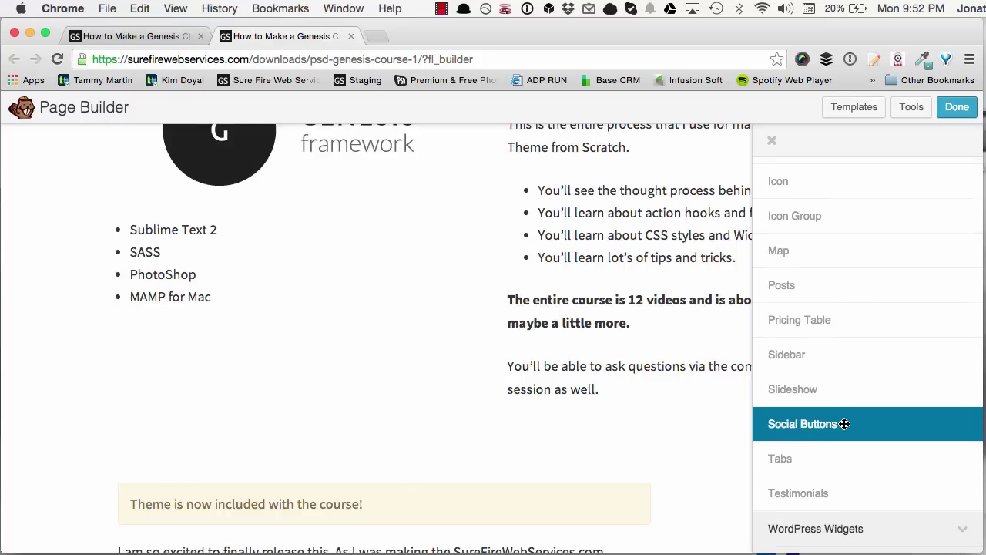
scroll(832, 370, "up", 8)
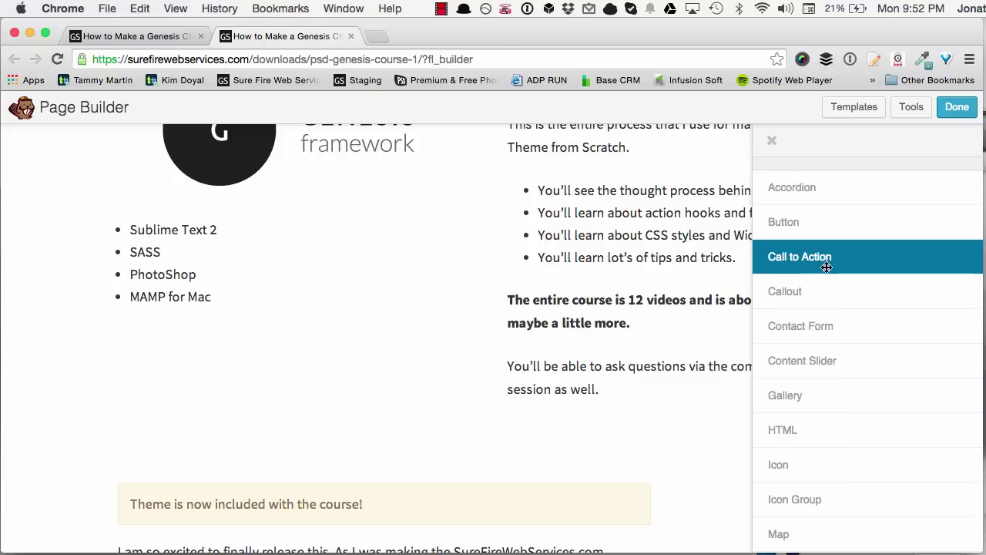
left_click_drag(821, 288, 180, 229)
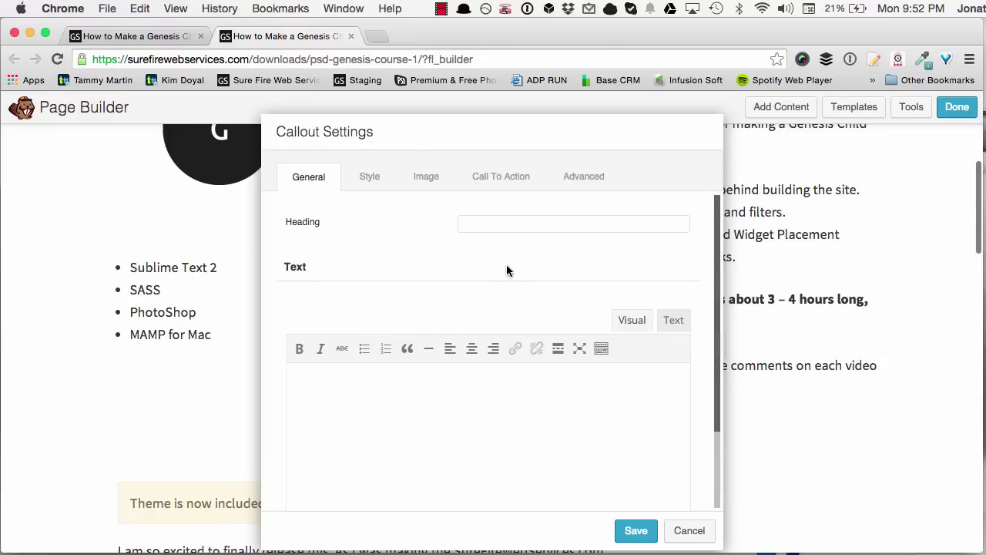
Set the callout heading to "Tools I Use" and enter Sublime Text 2, SASS, PhotoShop and MAMP for Mac as separate lines of its text.
left_click(525, 222)
type("Tools I Use")
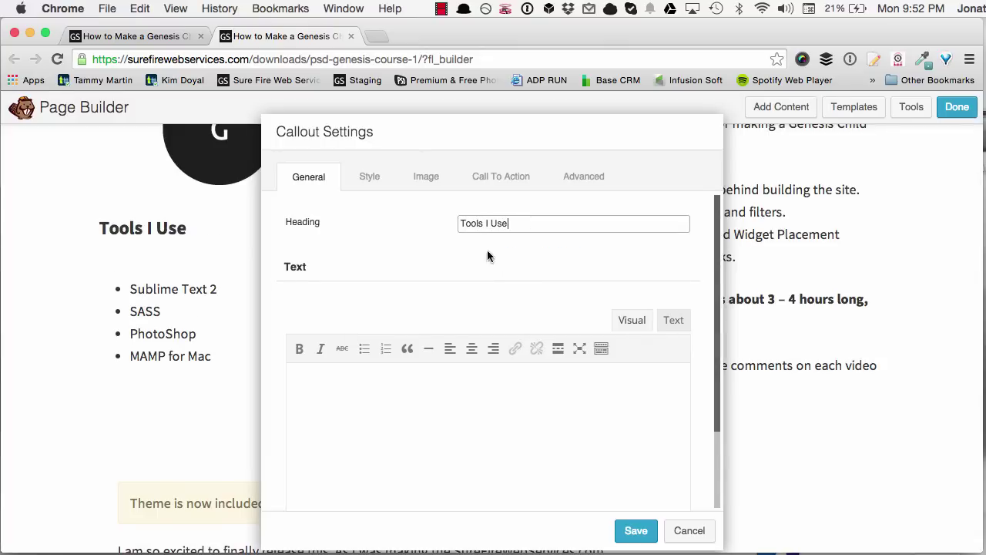
left_click(326, 409)
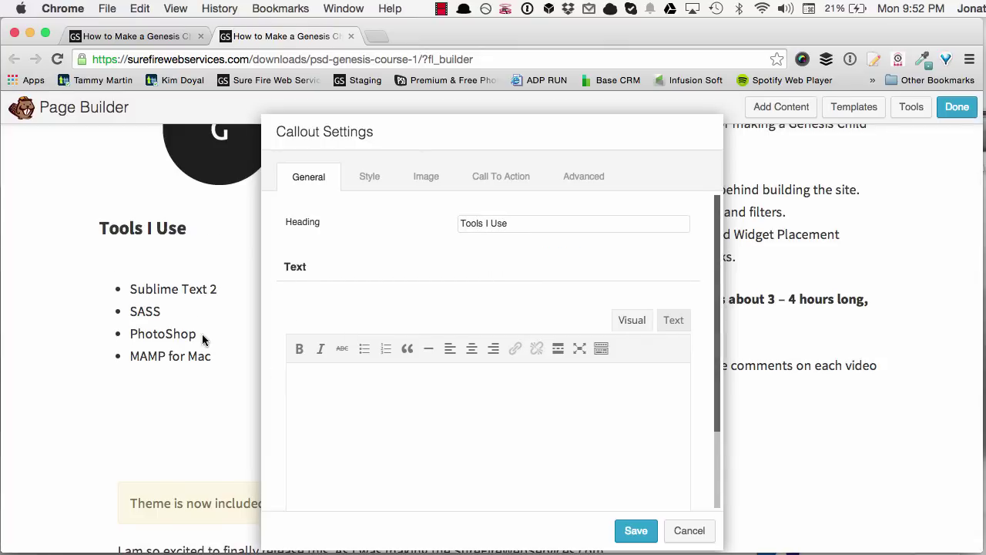
type("Subl")
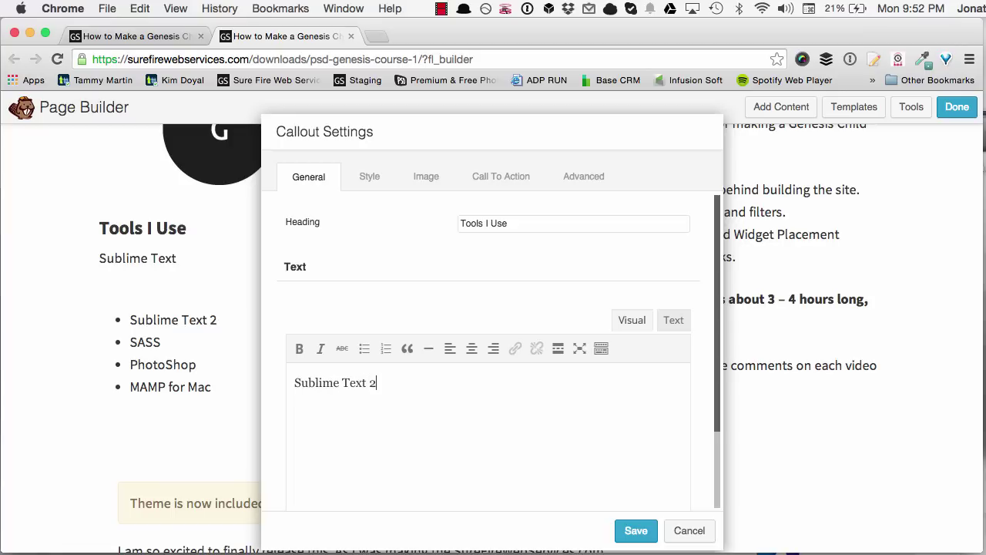
type("ime Text 2")
key("Return")
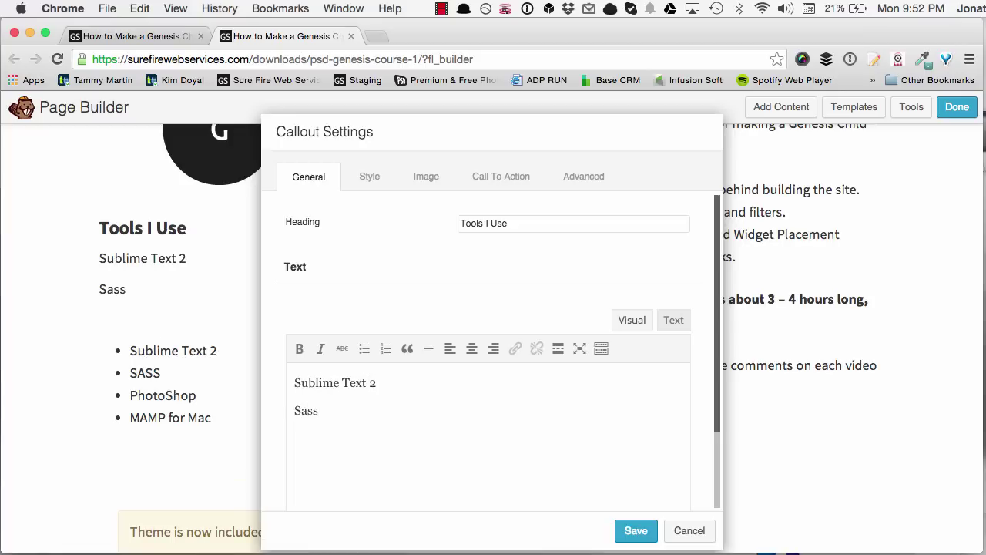
type("SASS")
key("Return")
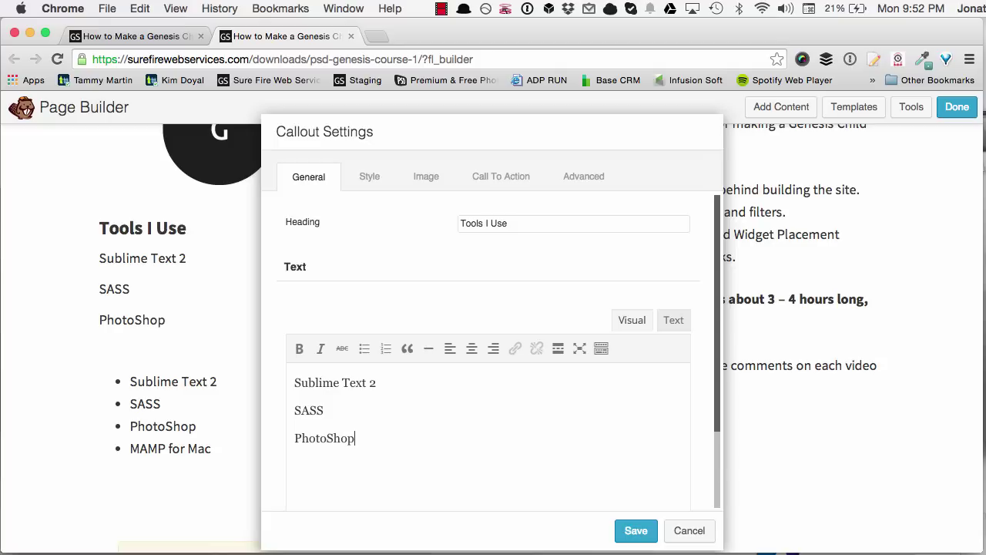
type("PhotoShop")
key("Return")
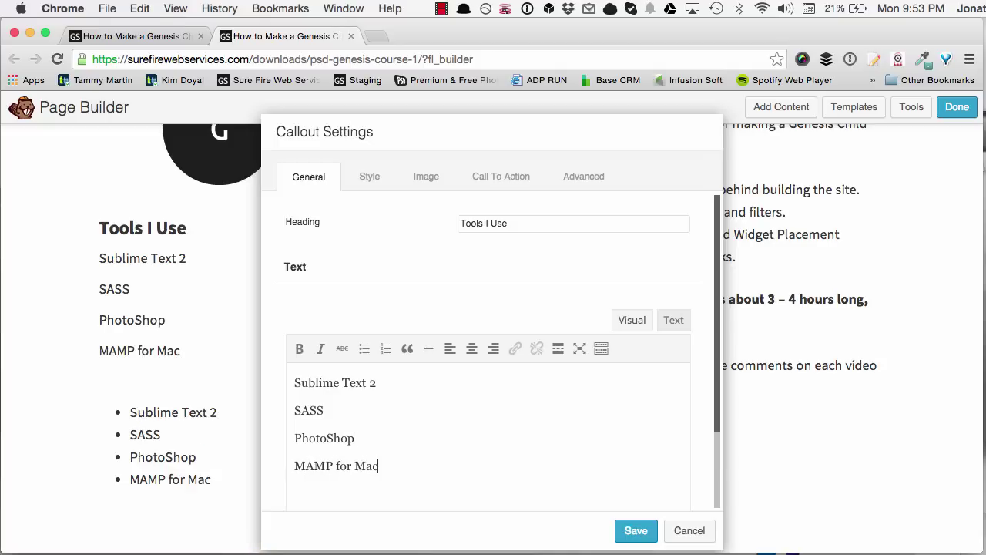
Format all four tool lines in the callout text as a bulleted list.
key("super+a")
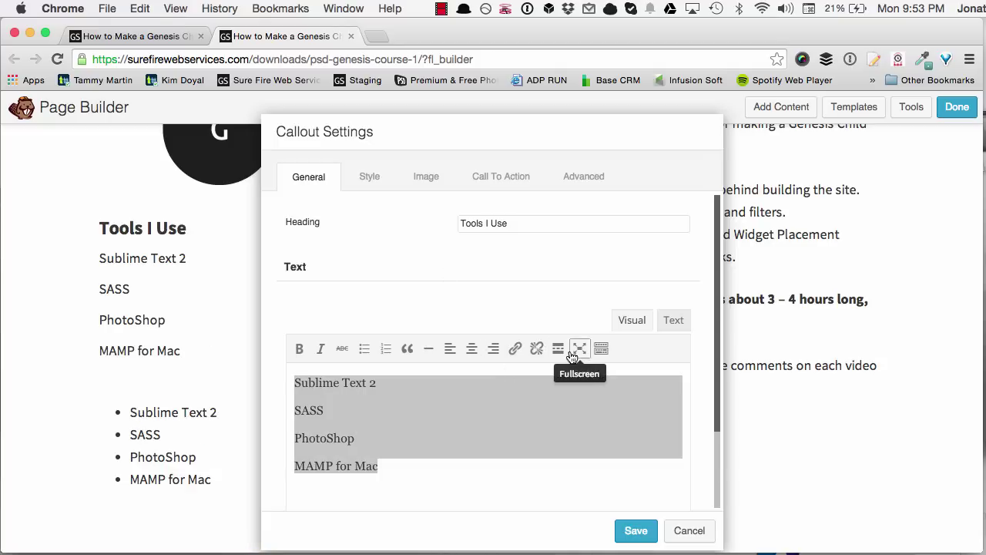
left_click(364, 349)
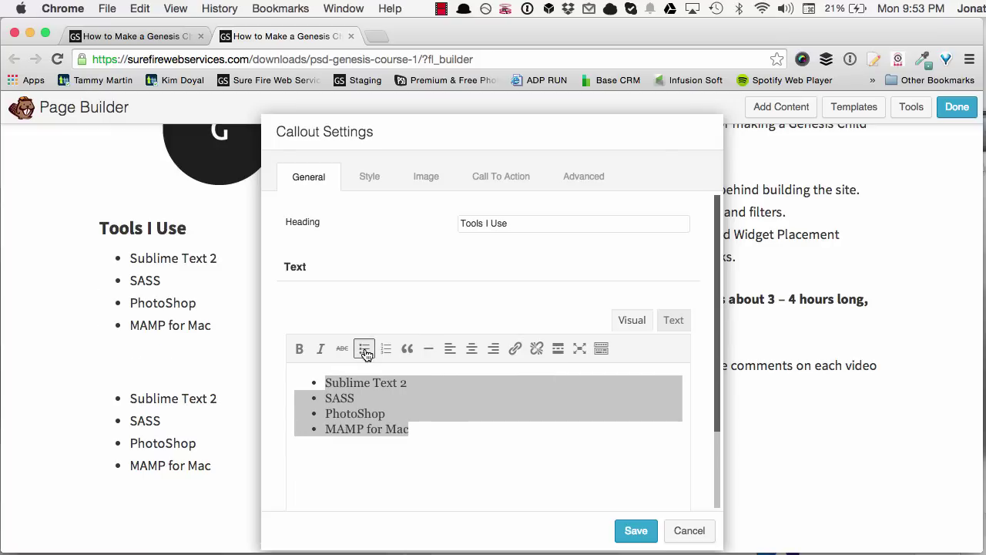
scroll(519, 418, "down", 1)
left_click(514, 419)
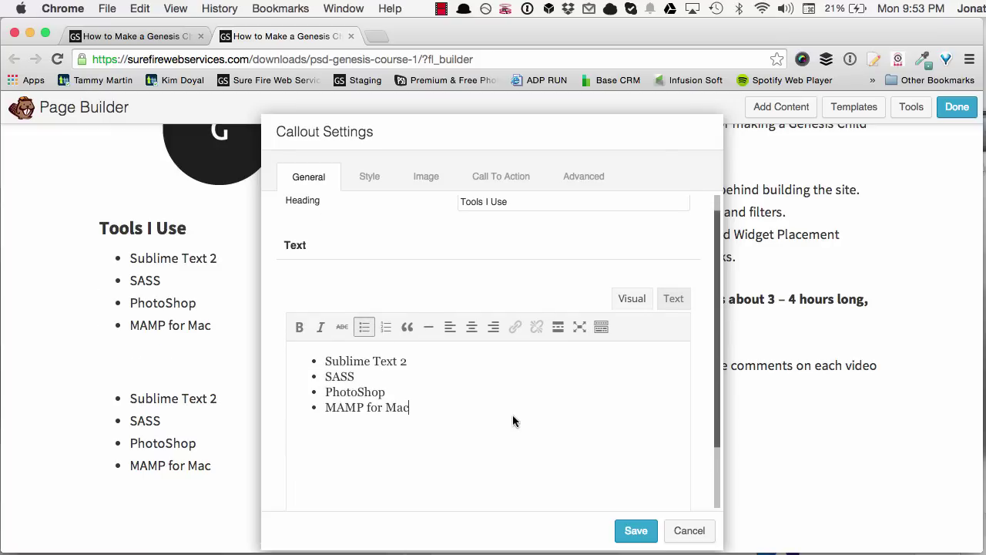
scroll(456, 404, "down", 4)
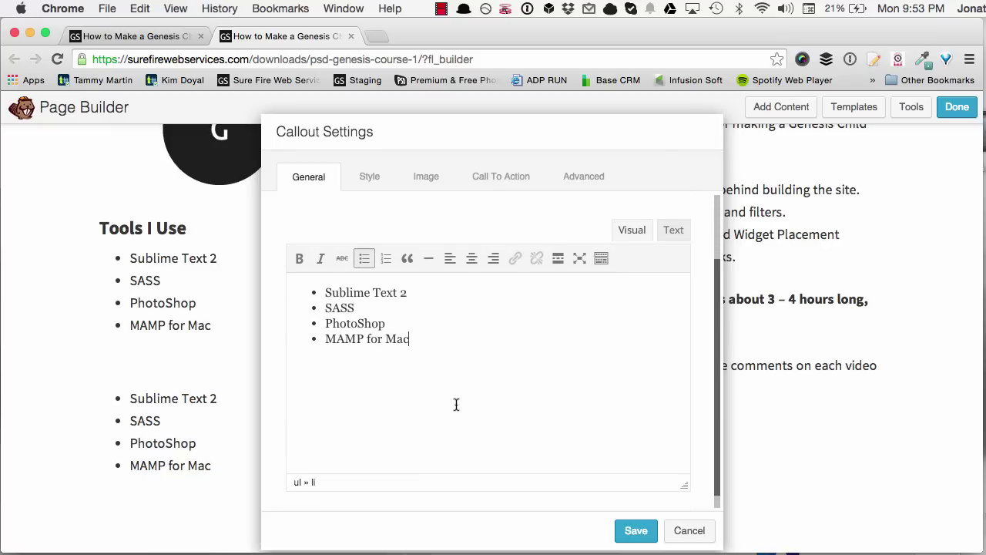
scroll(456, 405, "up", 5)
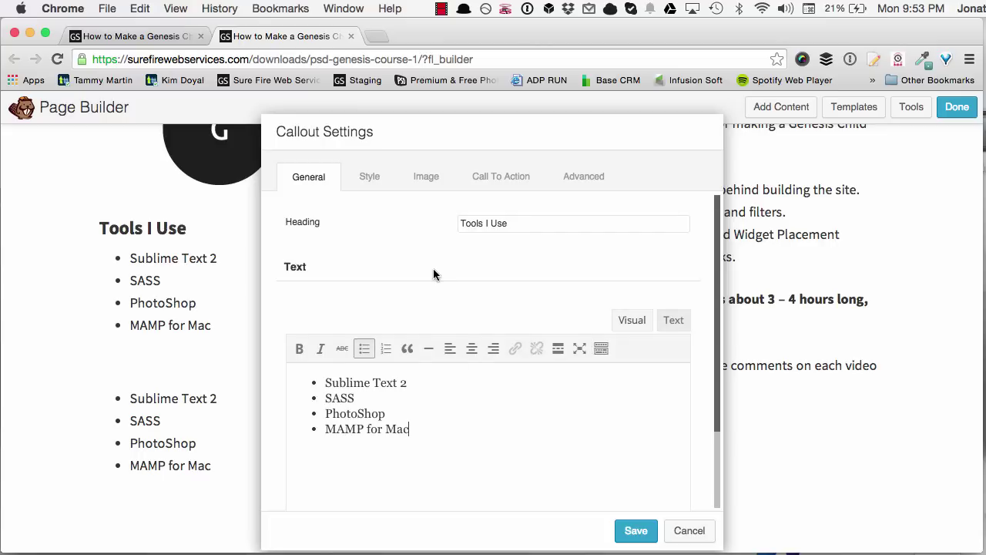
left_click(505, 182)
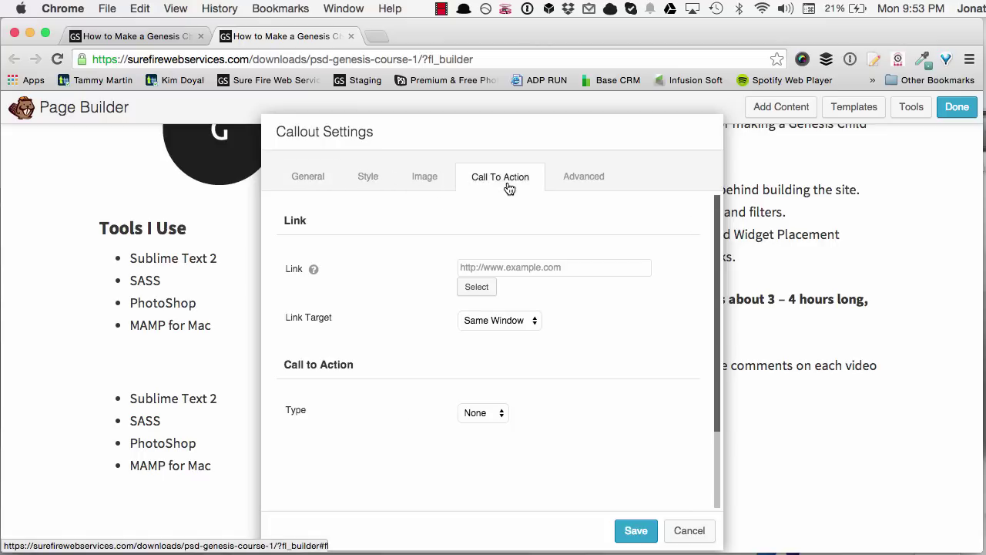
left_click(493, 416)
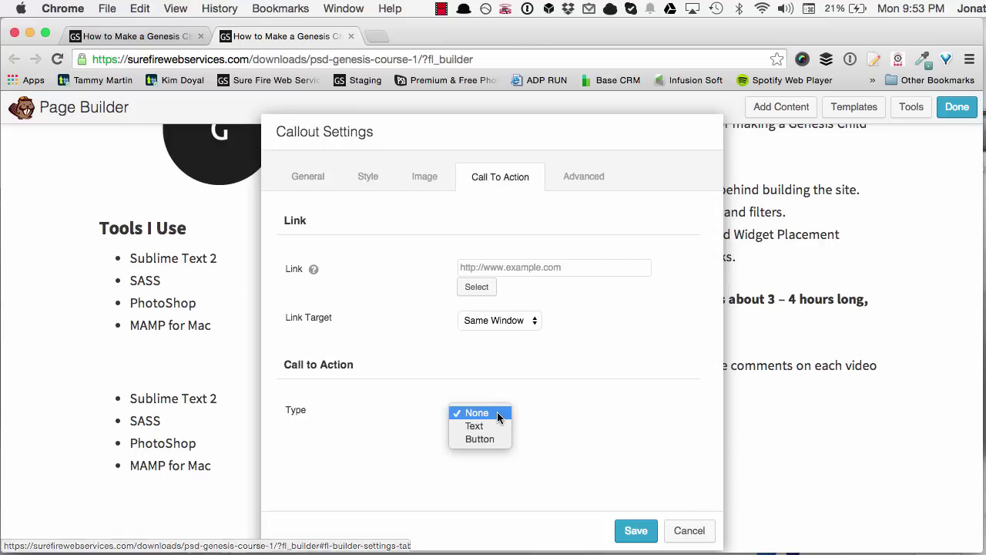
left_click(477, 410)
left_click(376, 178)
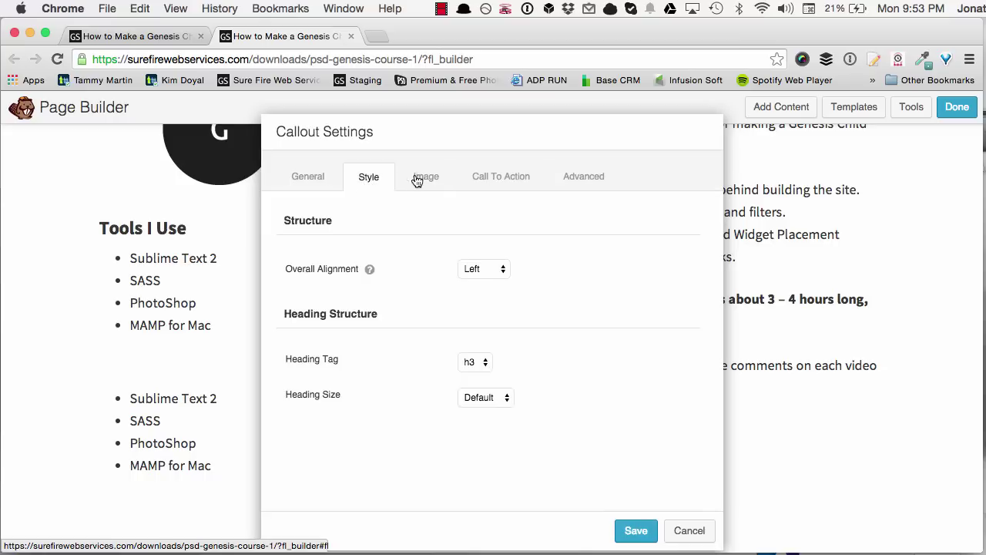
Set the callout's image type to Icon and choose the wrench from the web application icons.
left_click(423, 178)
left_click(489, 227)
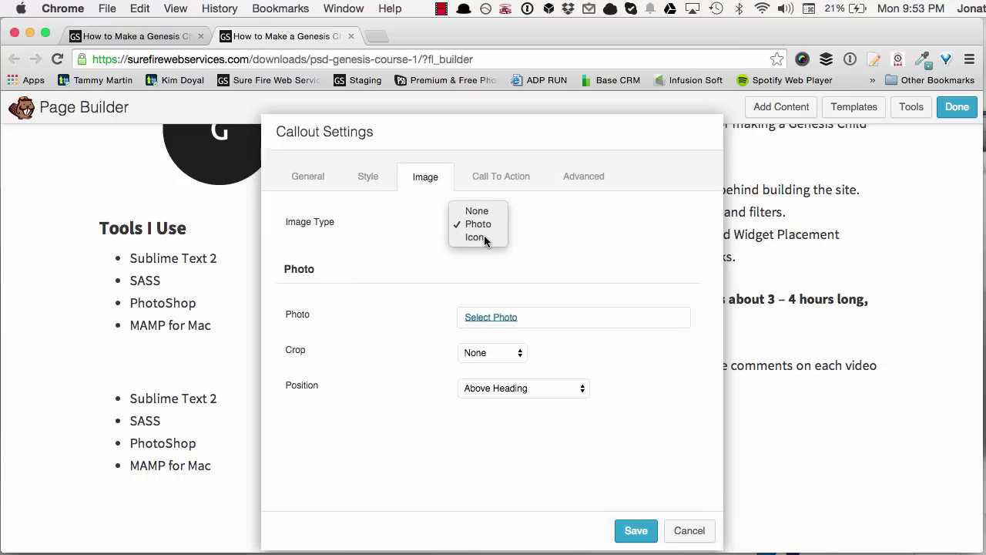
left_click(484, 235)
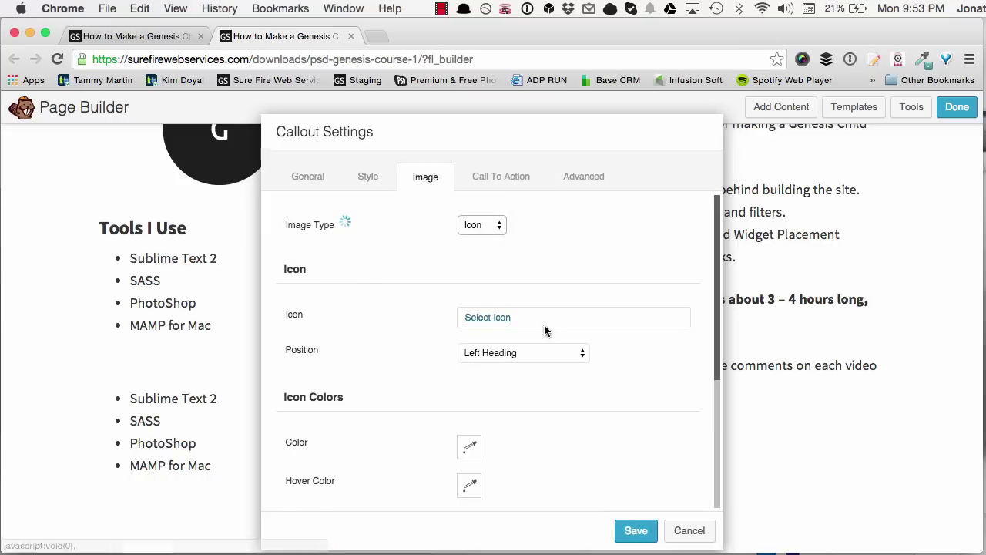
left_click(497, 322)
scroll(488, 326, "up", 15)
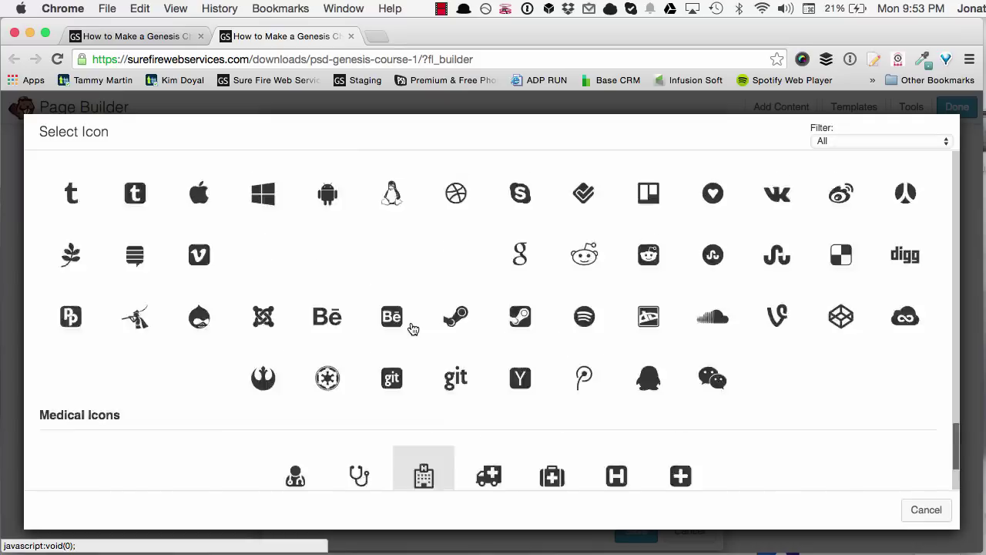
scroll(368, 332, "up", 10)
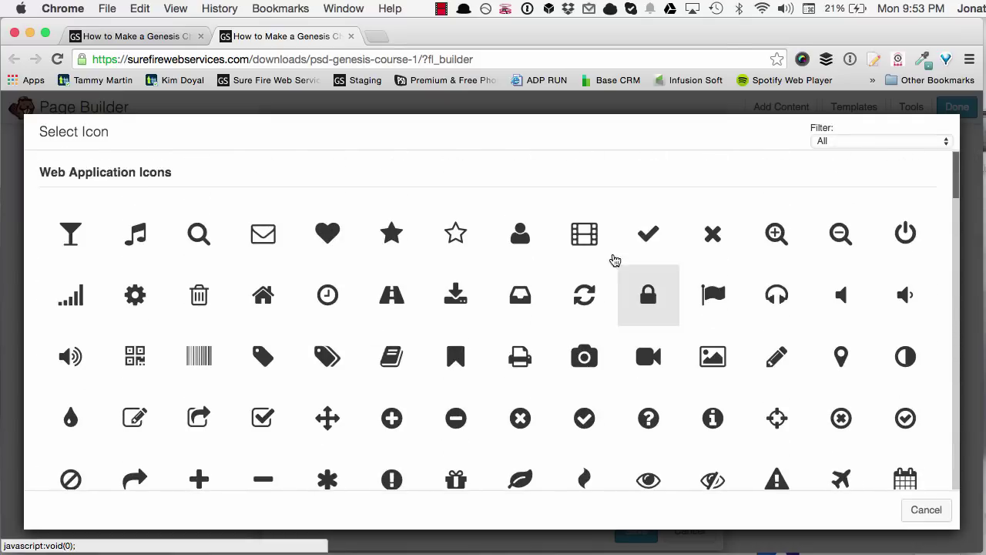
scroll(654, 332, "down", 2)
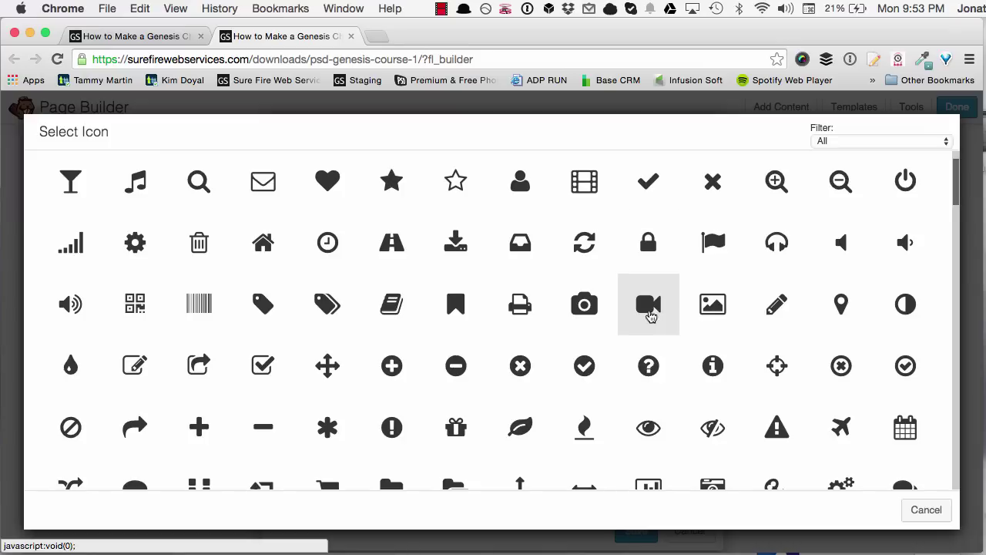
scroll(379, 330, "down", 4)
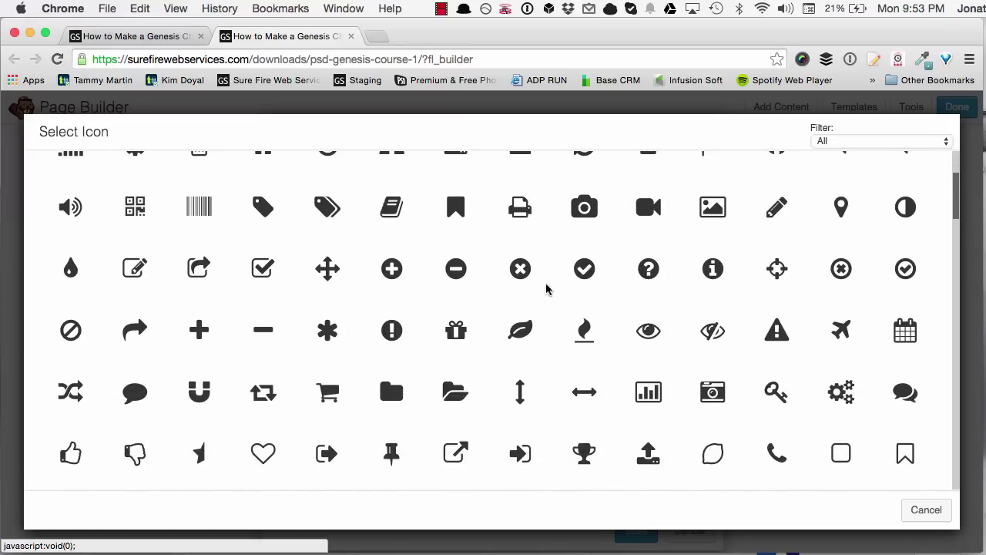
scroll(555, 288, "down", 3)
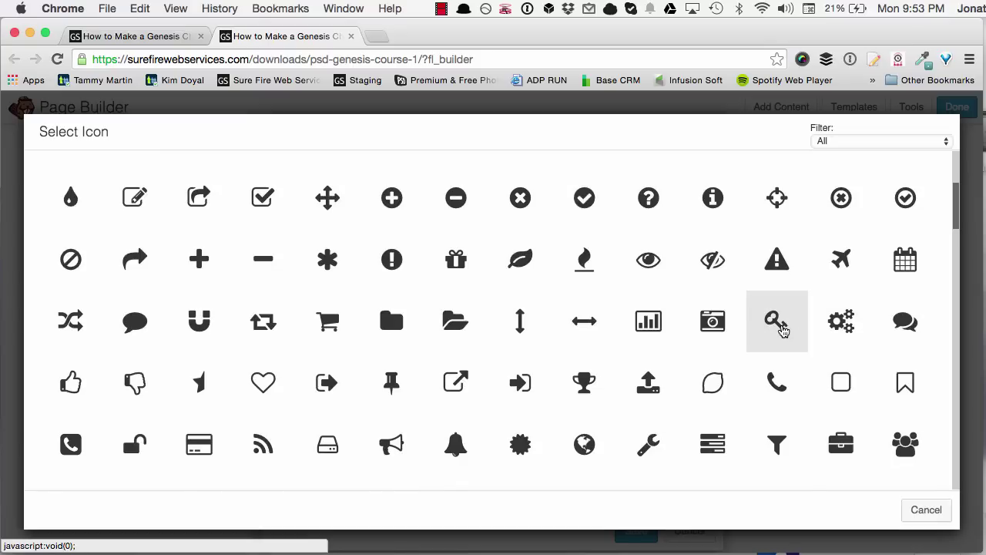
scroll(767, 330, "down", 5)
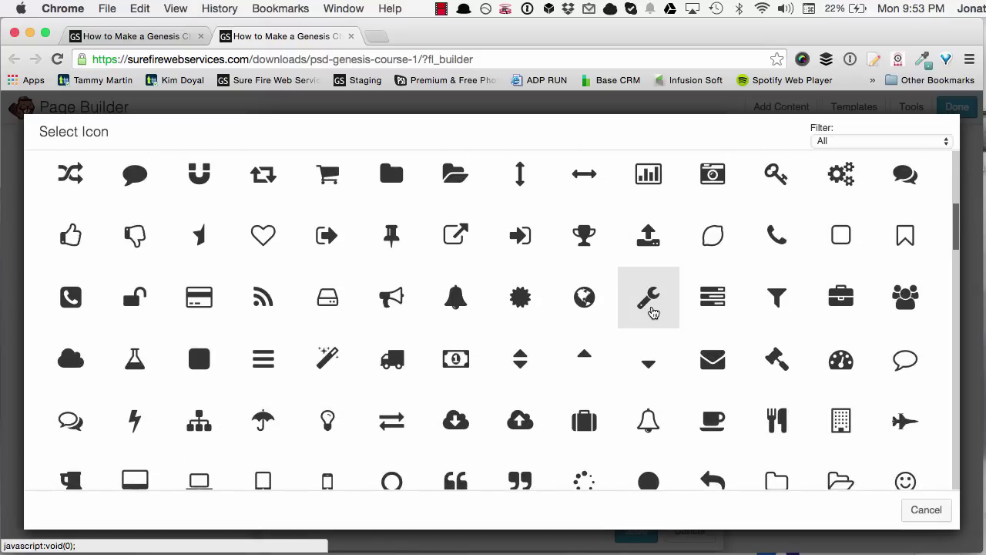
left_click(648, 298)
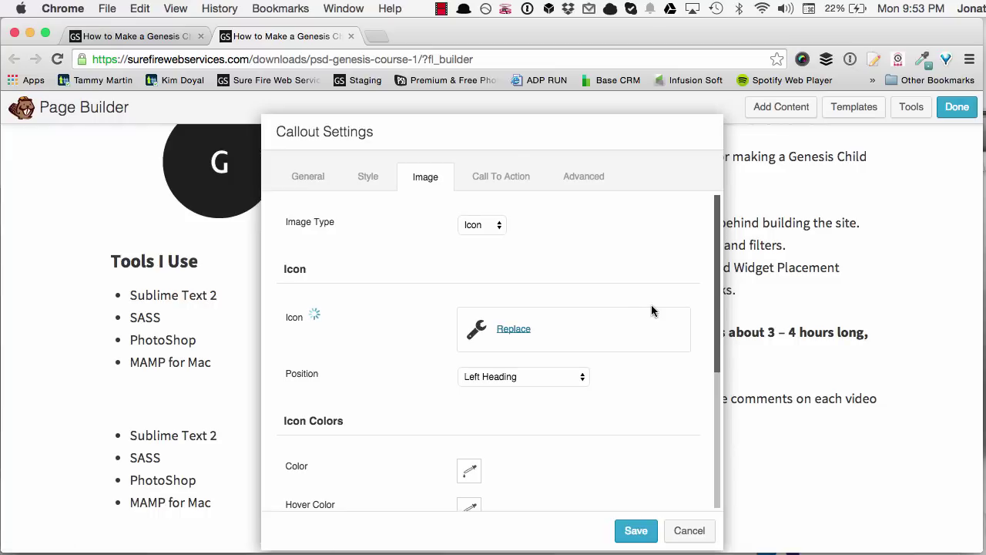
Try the wrench icon's position as Left of Text and Heading, and return it to Left Heading.
scroll(403, 334, "down", 2)
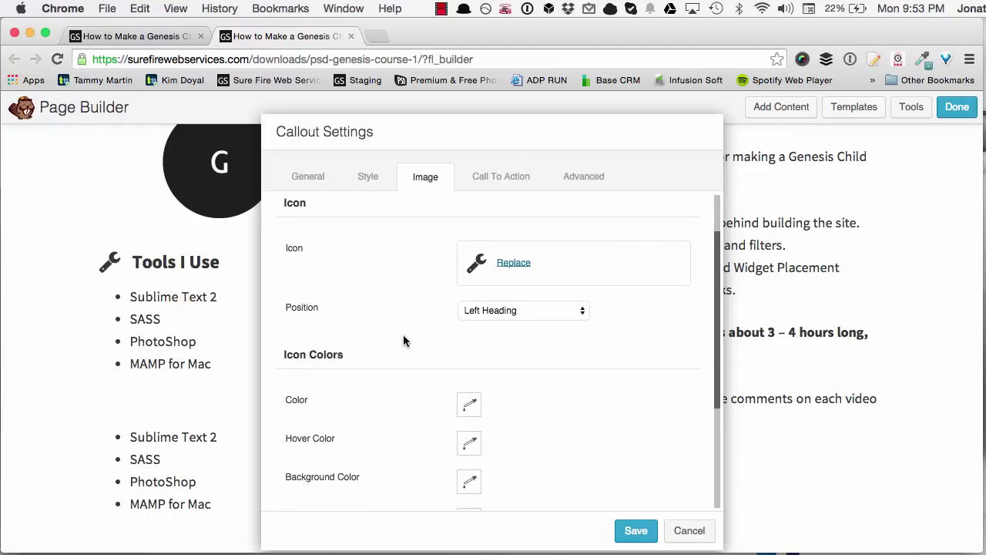
left_click(501, 312)
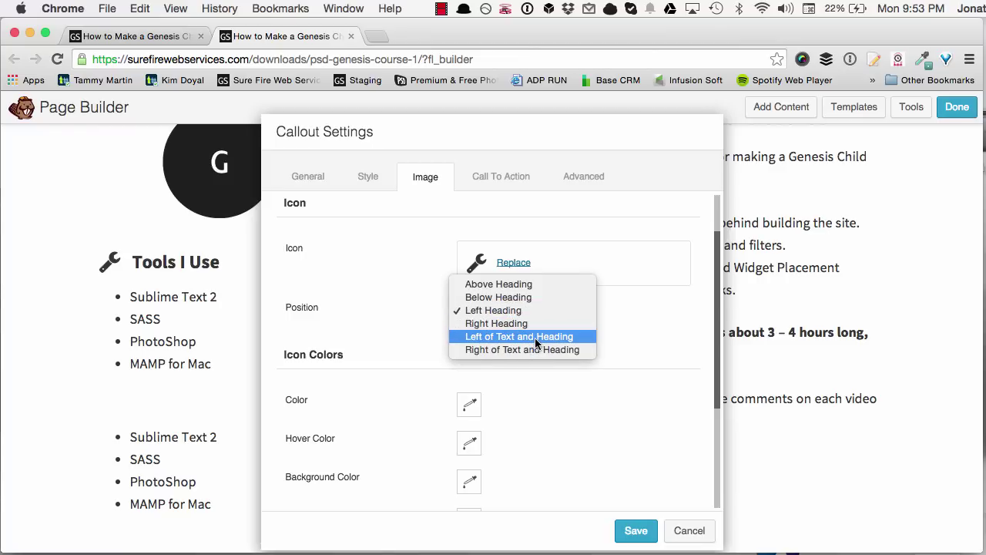
left_click(530, 335)
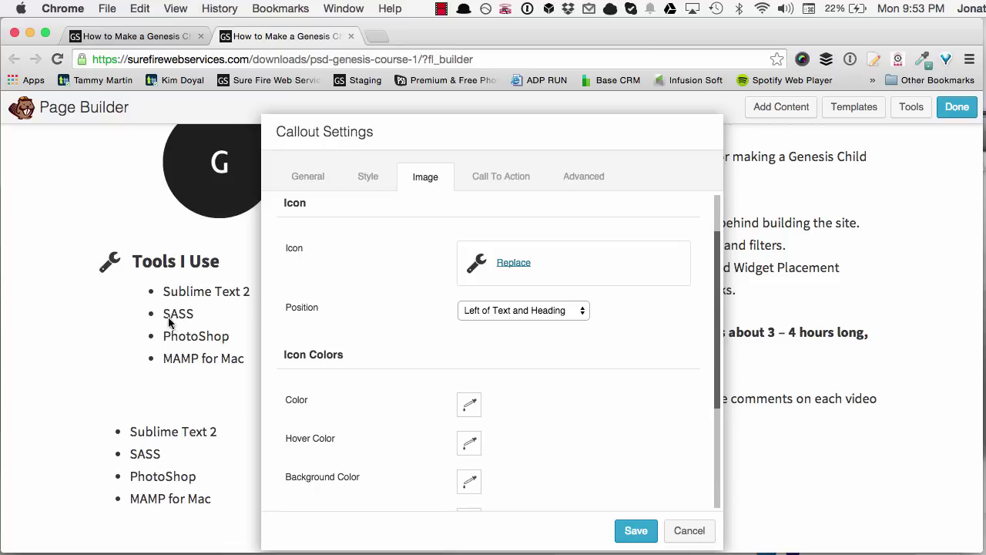
left_click(524, 310)
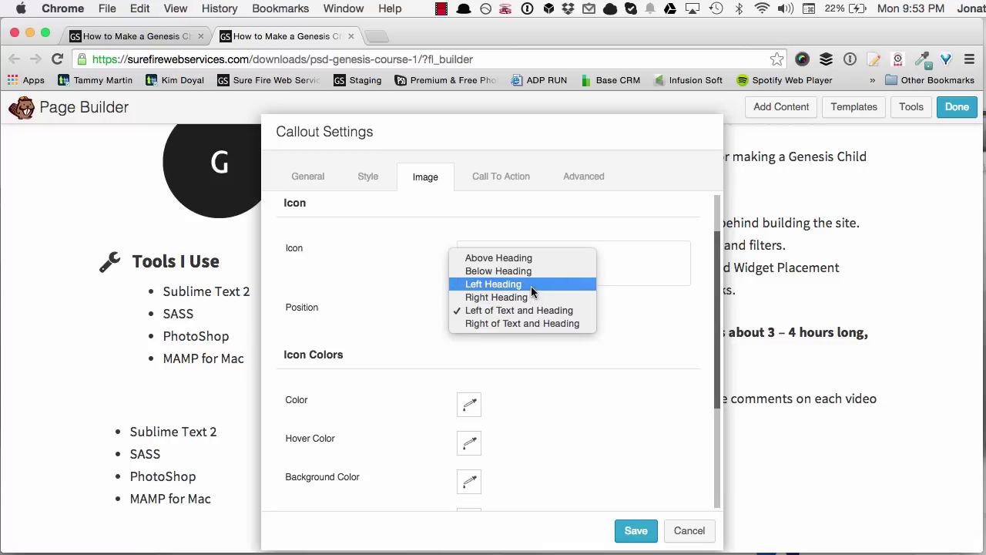
left_click(531, 284)
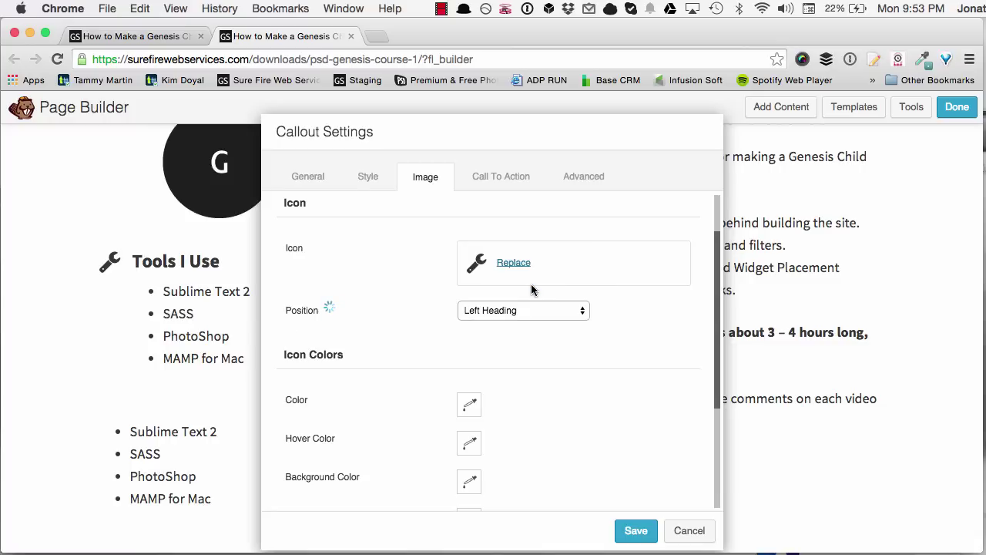
Save the Tools I Use callout settings and delete the duplicate text module listing the tools below it.
scroll(605, 412, "down", 2)
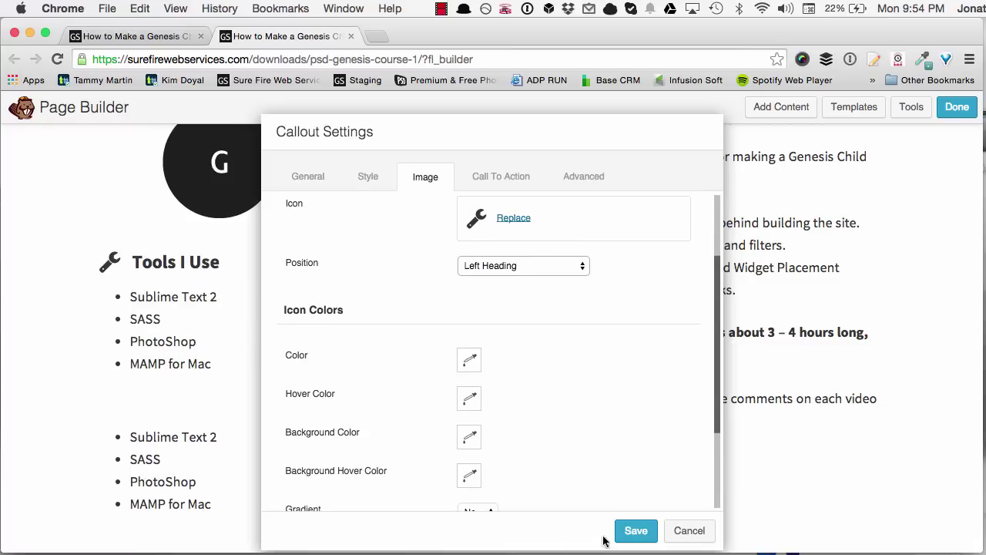
left_click(635, 531)
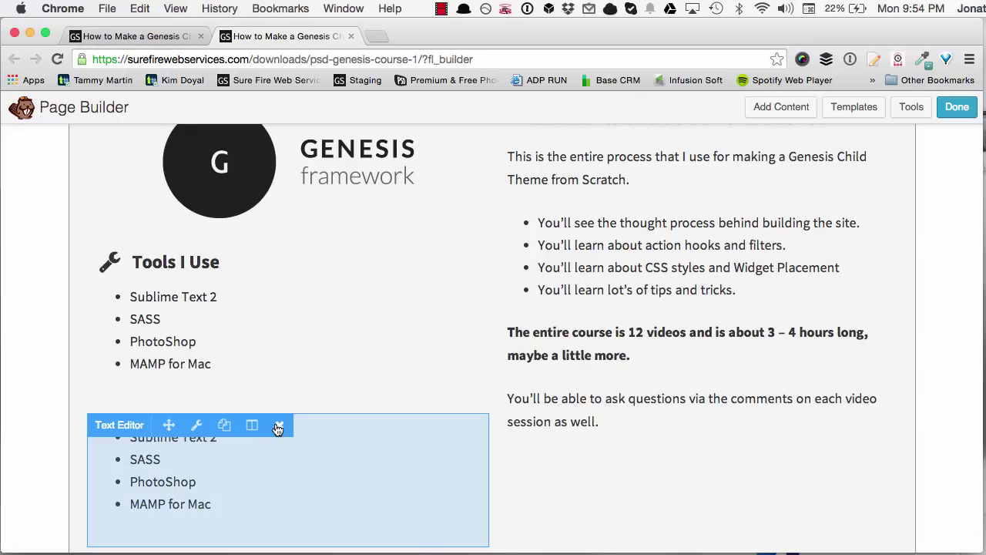
left_click(278, 426)
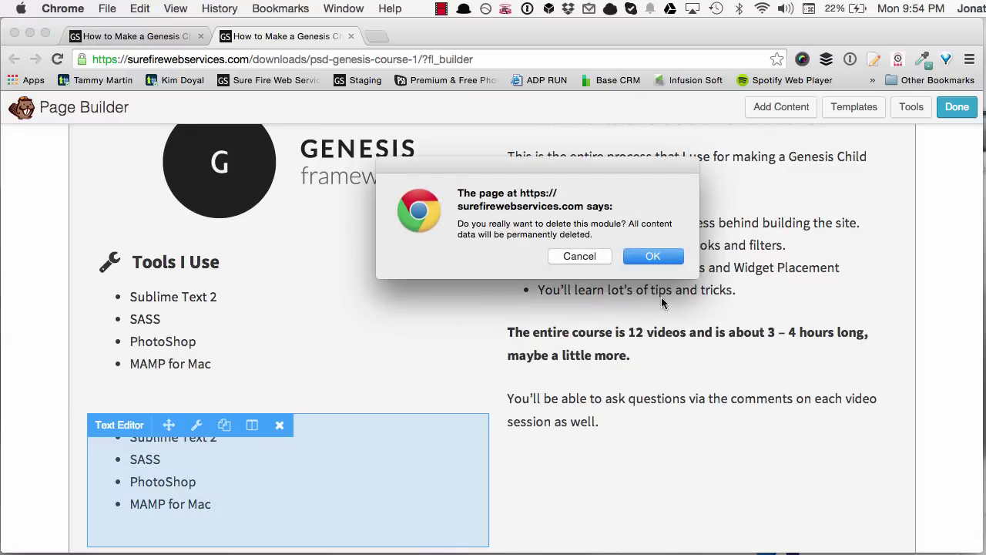
left_click(653, 256)
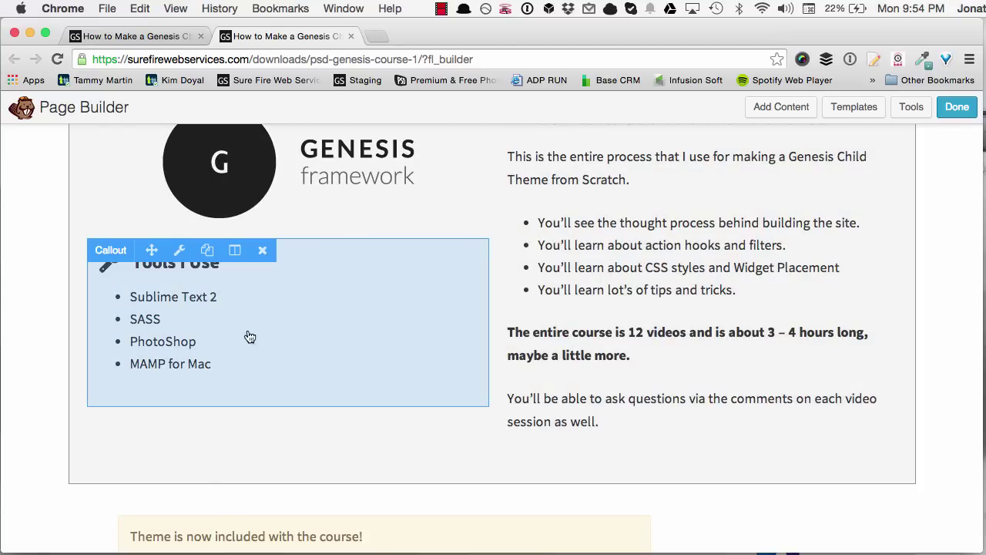
Copy the two paragraphs from "Don't worry if you don't know" to "experienced as I built it." on the original course page.
scroll(661, 395, "up", 3)
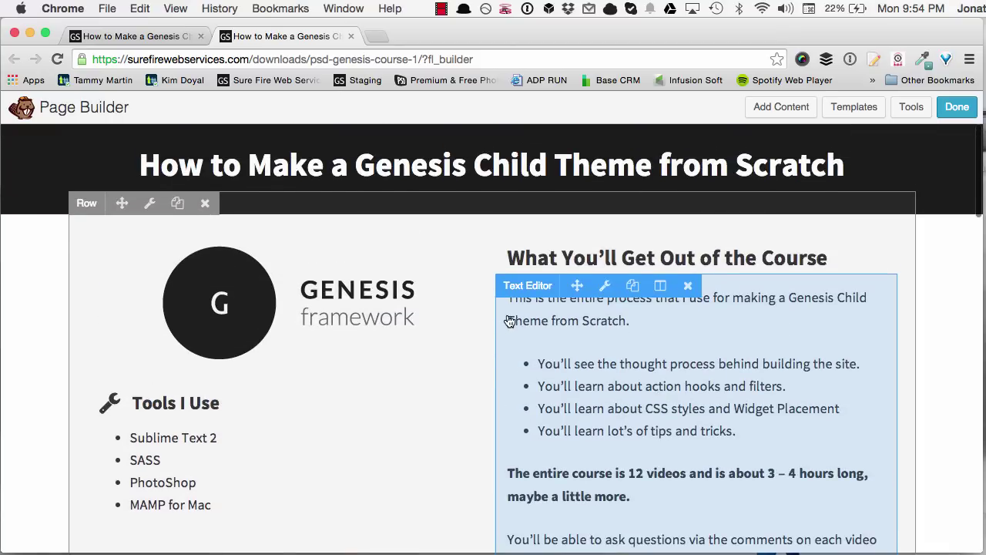
scroll(508, 321, "down", 9)
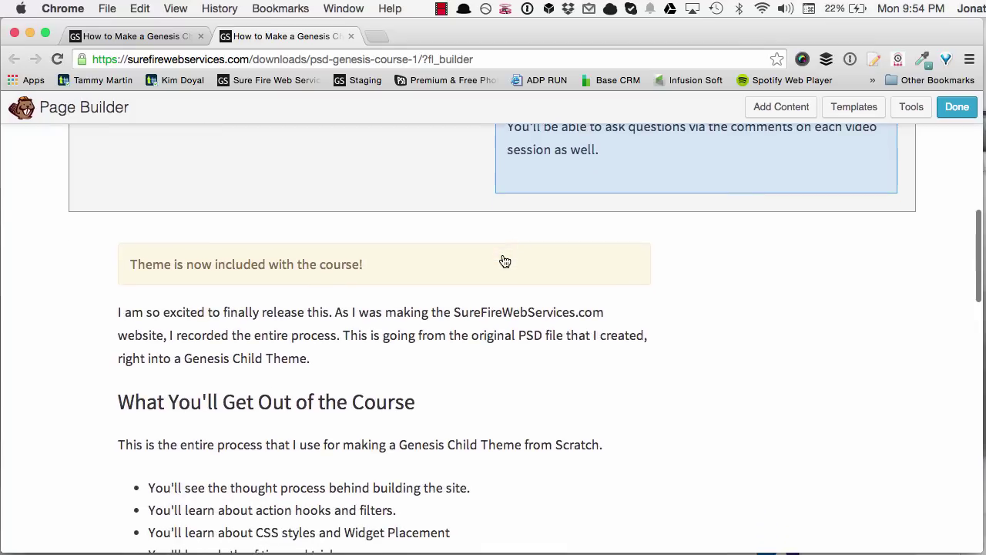
scroll(310, 339, "down", 4)
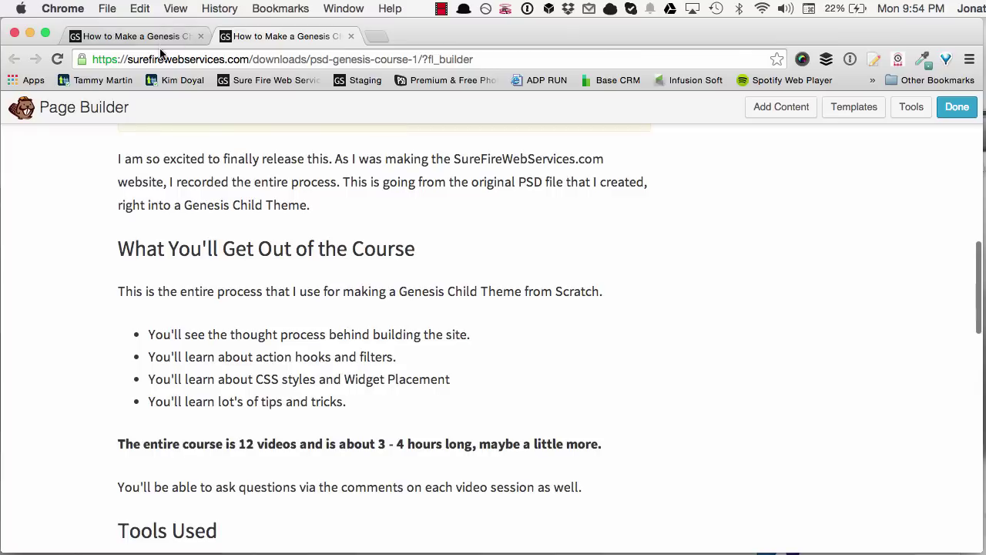
left_click(156, 35)
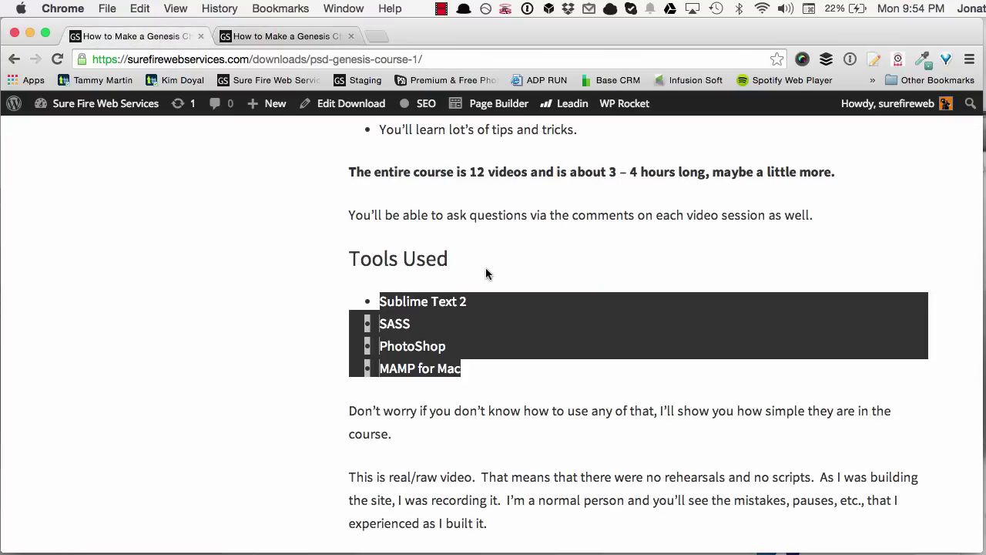
scroll(490, 389, "down", 4)
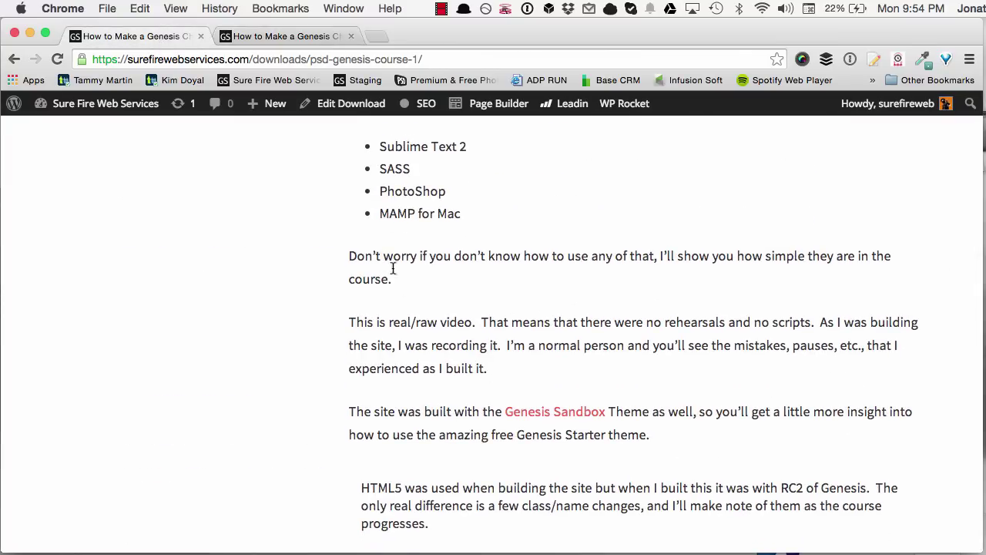
left_click_drag(349, 258, 604, 367)
key("super+c")
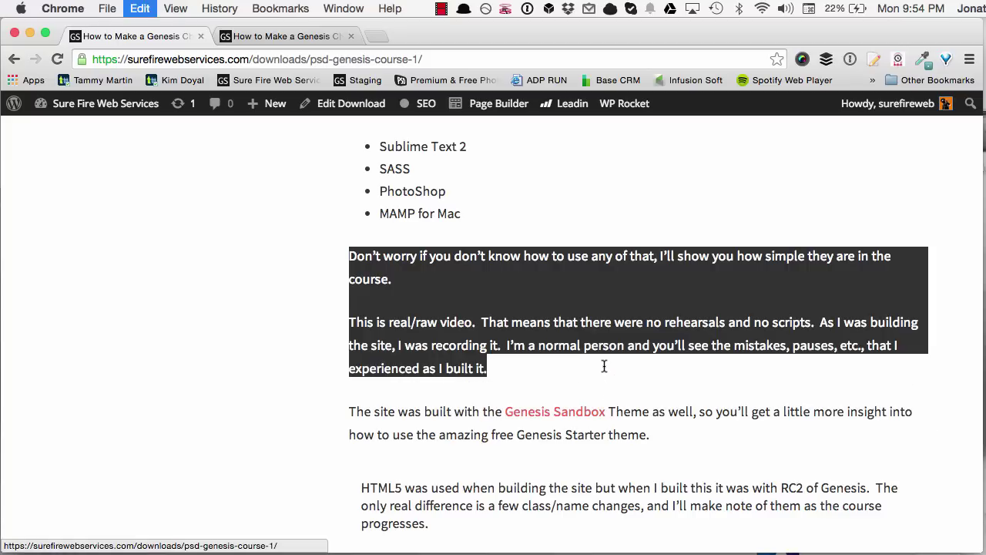
Paste the copied paragraphs below the MAMP for Mac item in the Tools I Use callout text and save it.
left_click(303, 42)
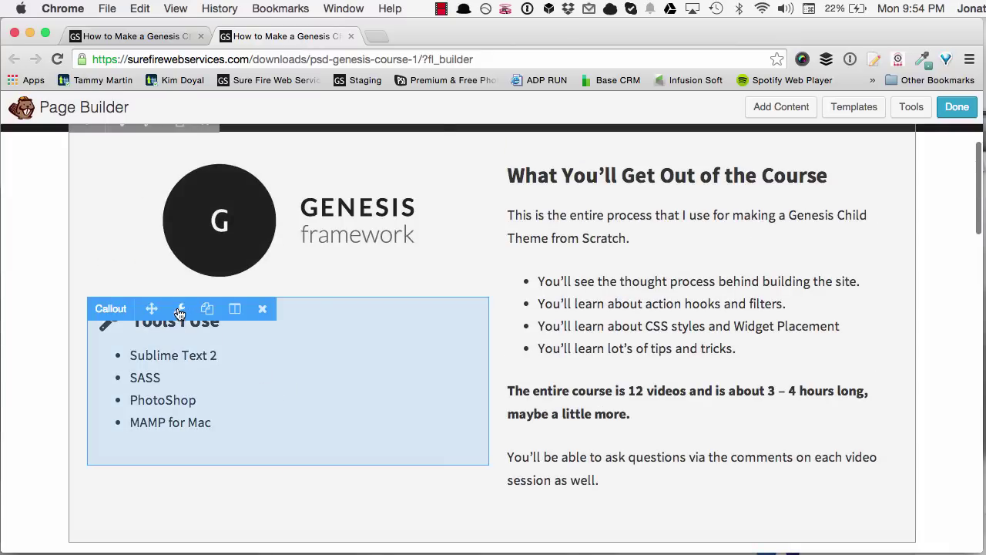
left_click(180, 310)
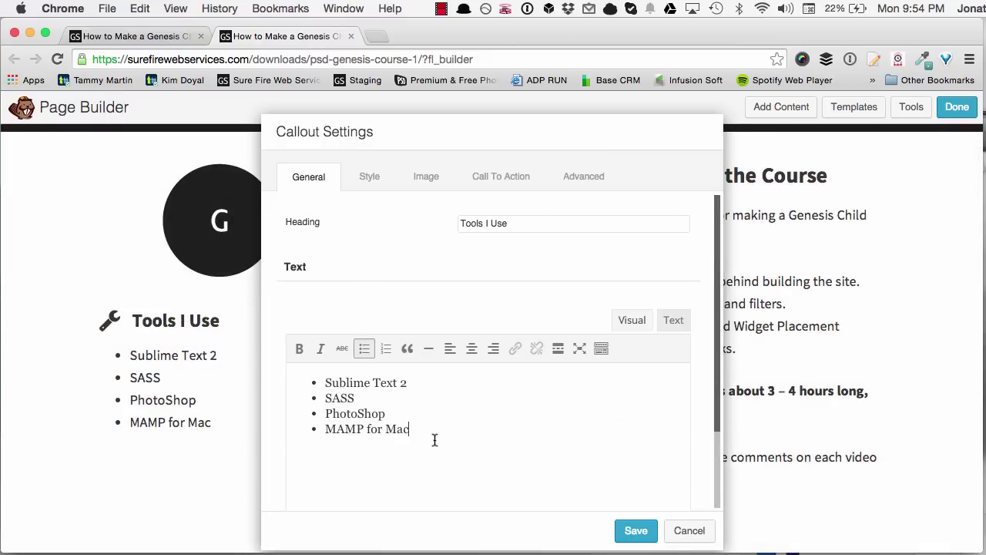
key("Return")
key("super+v")
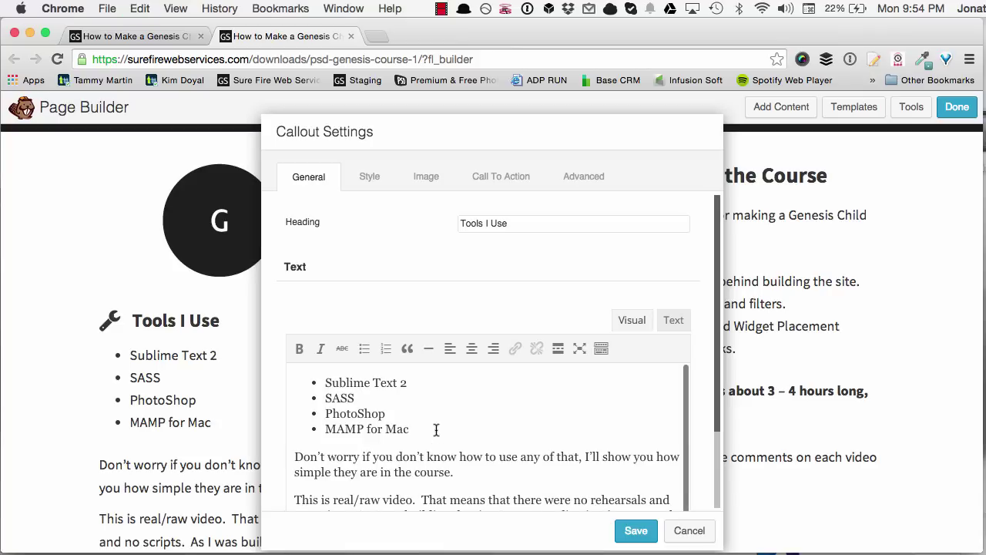
scroll(436, 429, "down", 2)
left_click(636, 530)
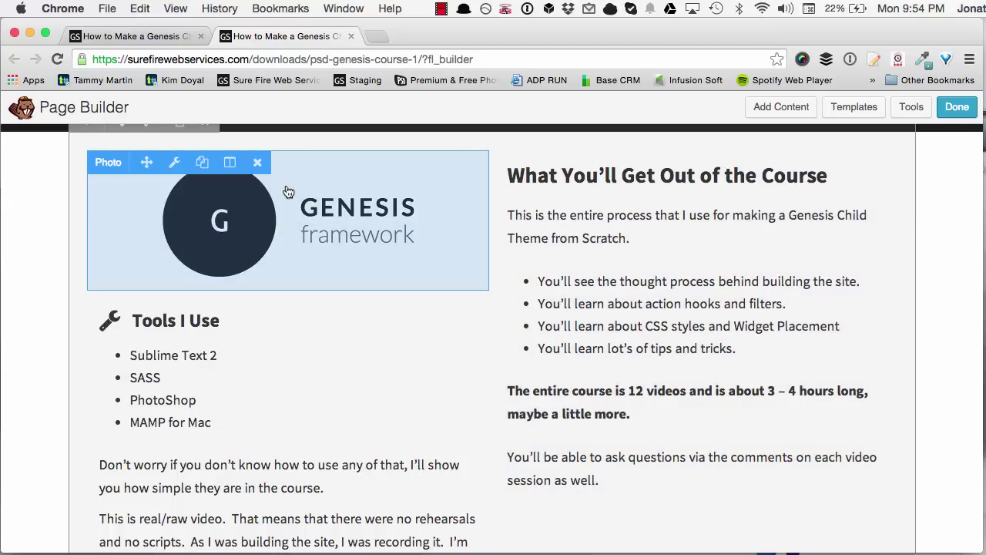
Copy the original page's text from "The site was built with the Genesis Sandbox" to "Practical Approach Method.".
mouse_move(224, 303)
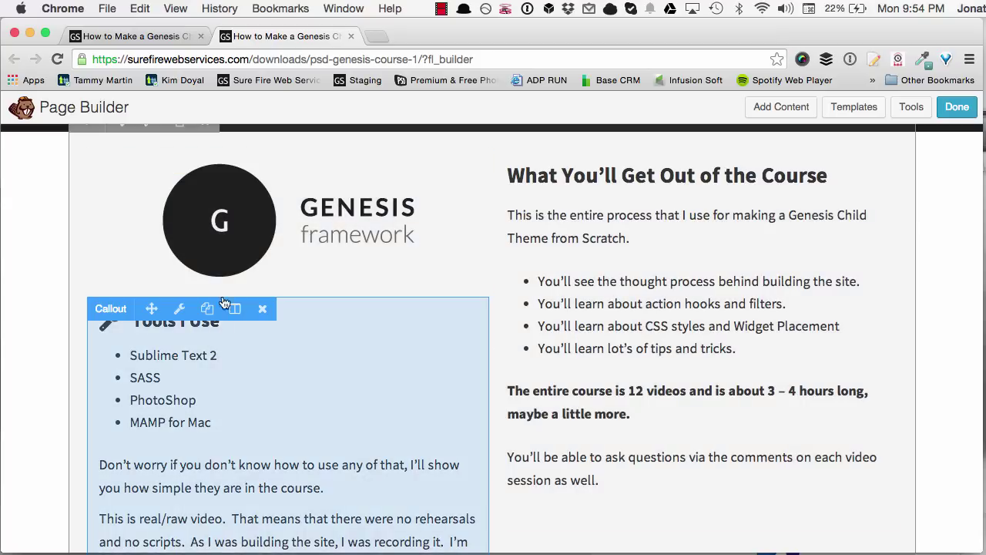
scroll(368, 330, "down", 3)
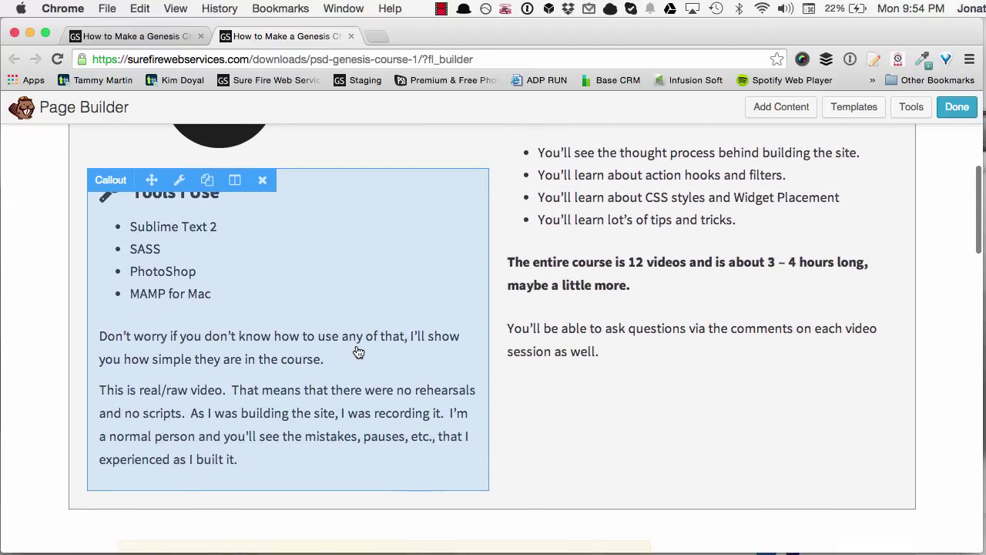
scroll(358, 352, "down", 1)
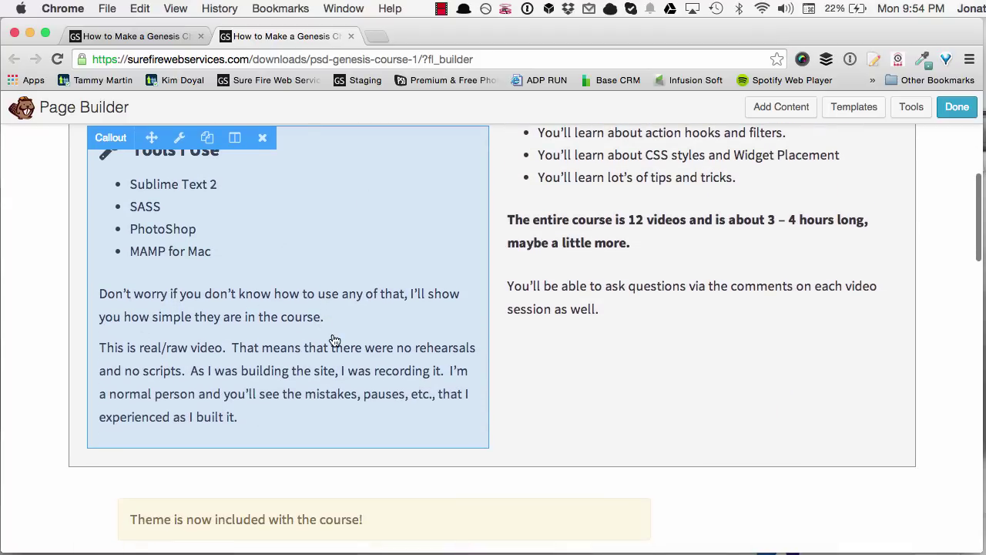
scroll(335, 340, "down", 4)
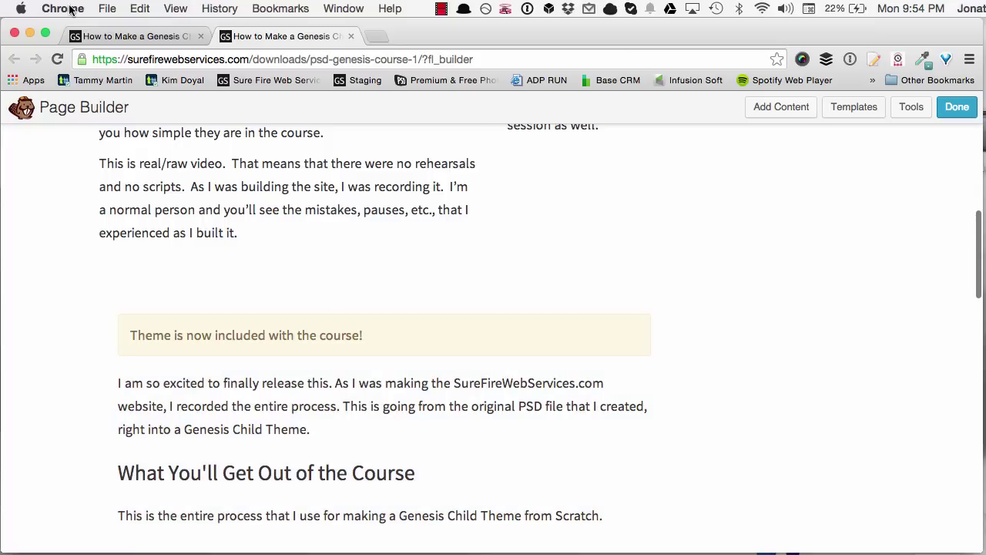
left_click(131, 36)
scroll(477, 294, "down", 4)
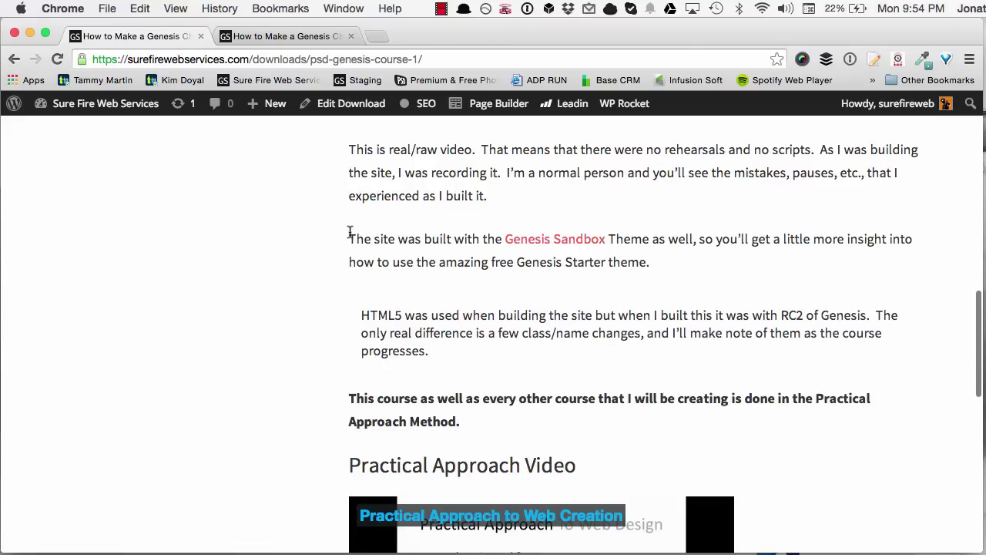
left_click_drag(349, 231, 467, 416)
key("super+c")
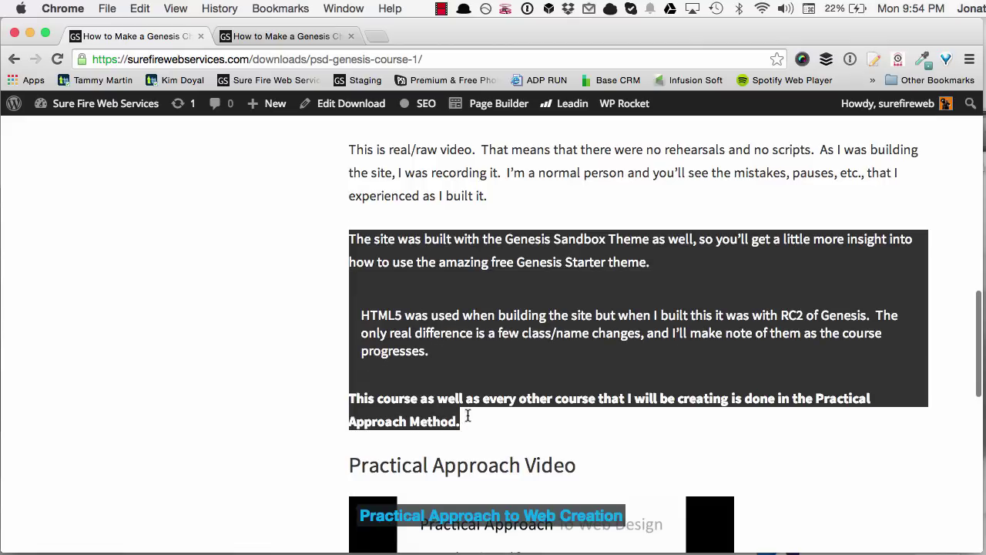
Add a 1 Column row to the page builder layout, directly below the row with the callout and course description.
left_click(281, 36)
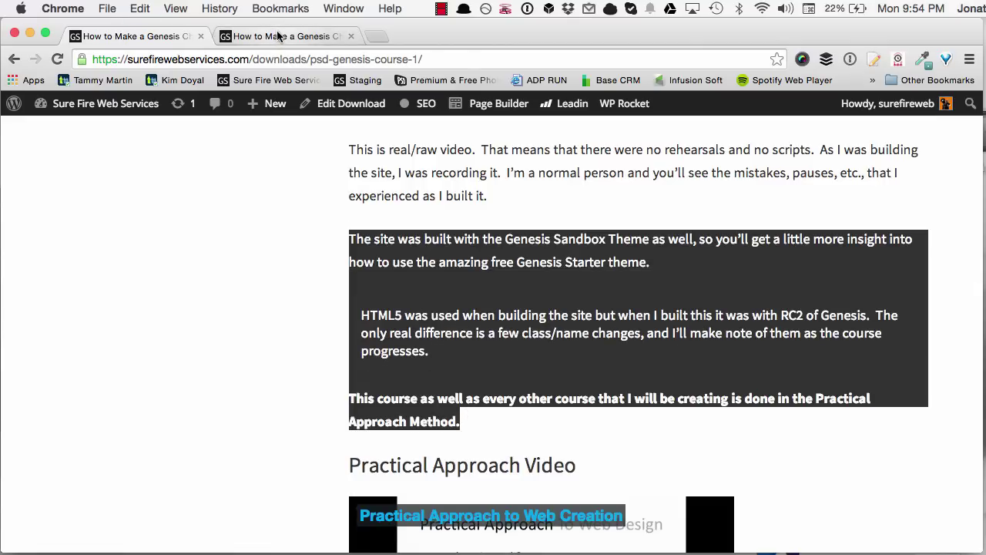
scroll(480, 282, "up", 5)
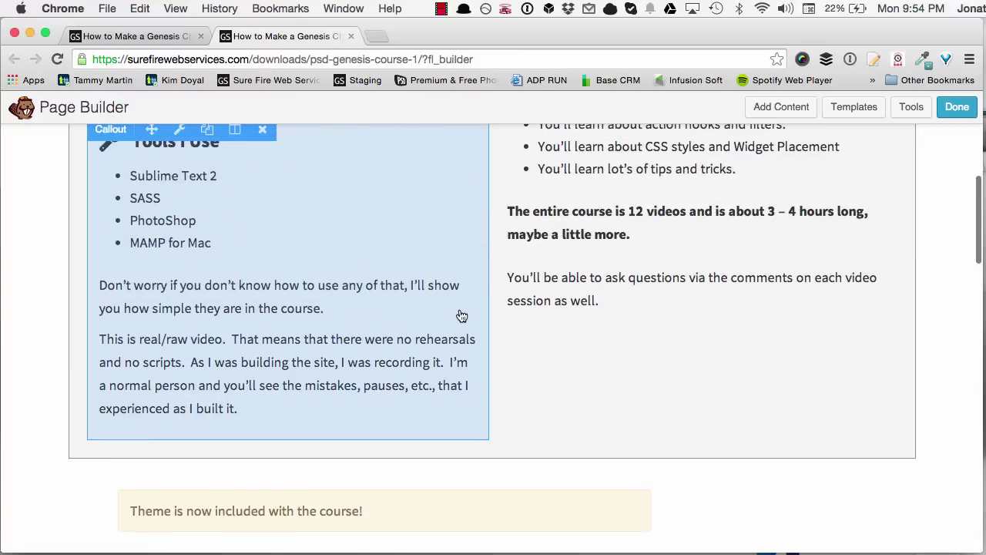
scroll(461, 316, "up", 3)
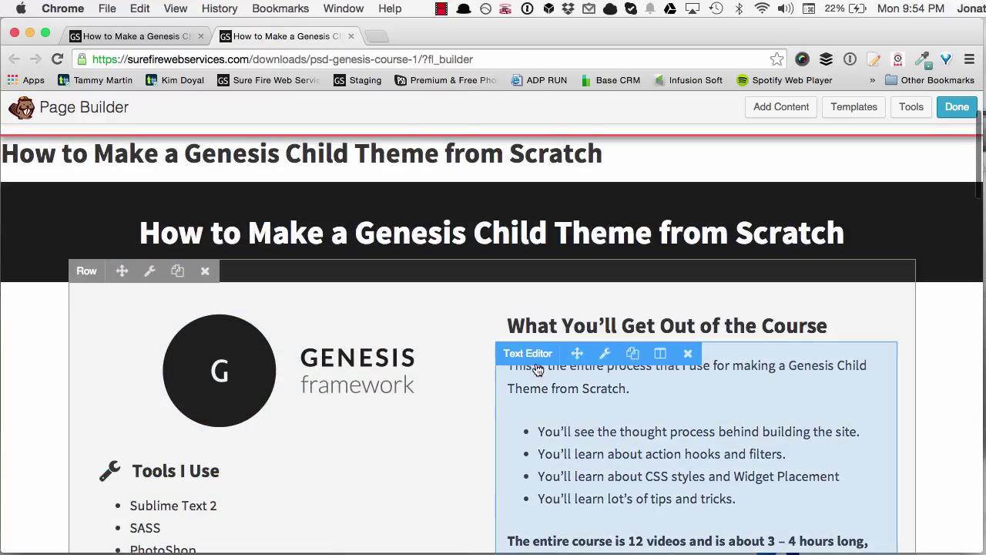
scroll(464, 368, "down", 5)
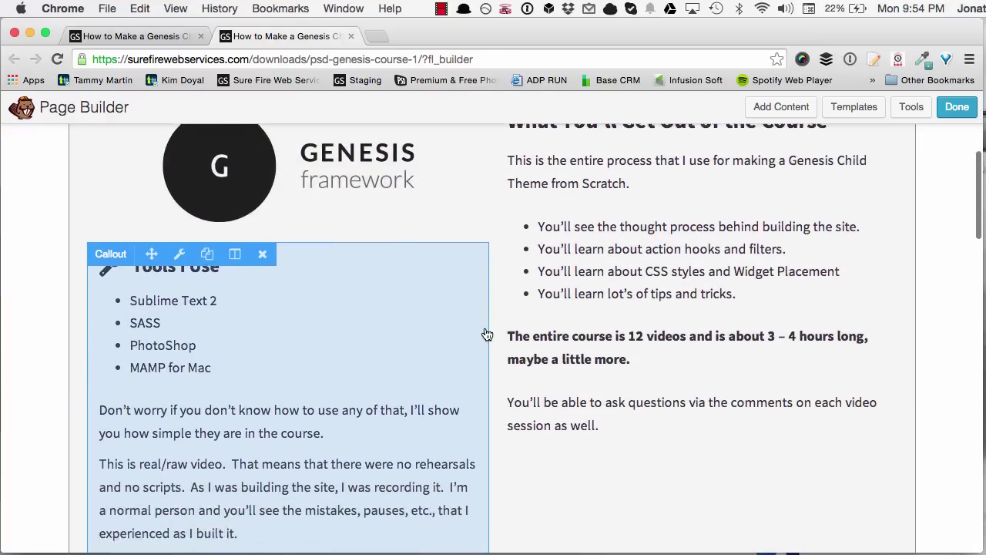
scroll(487, 334, "down", 2)
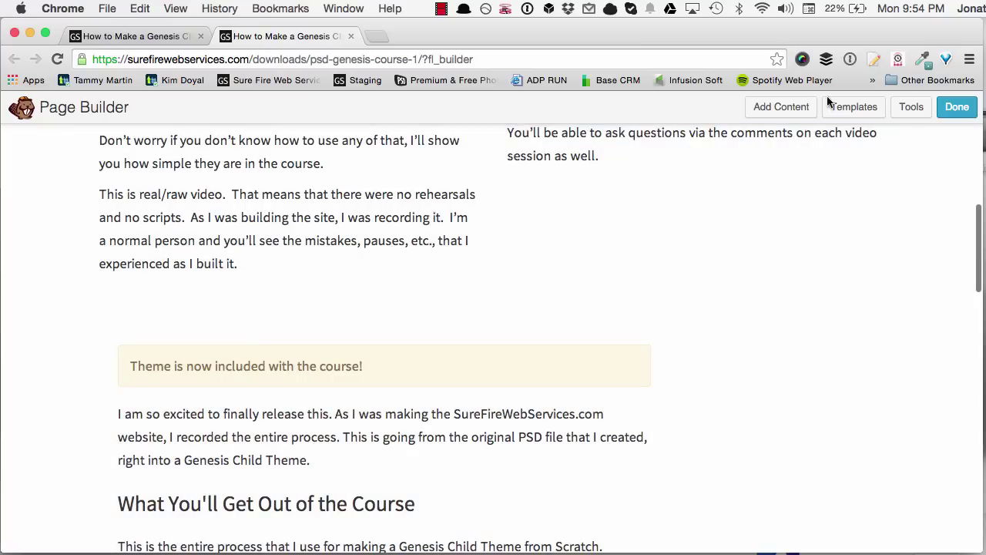
left_click(801, 111)
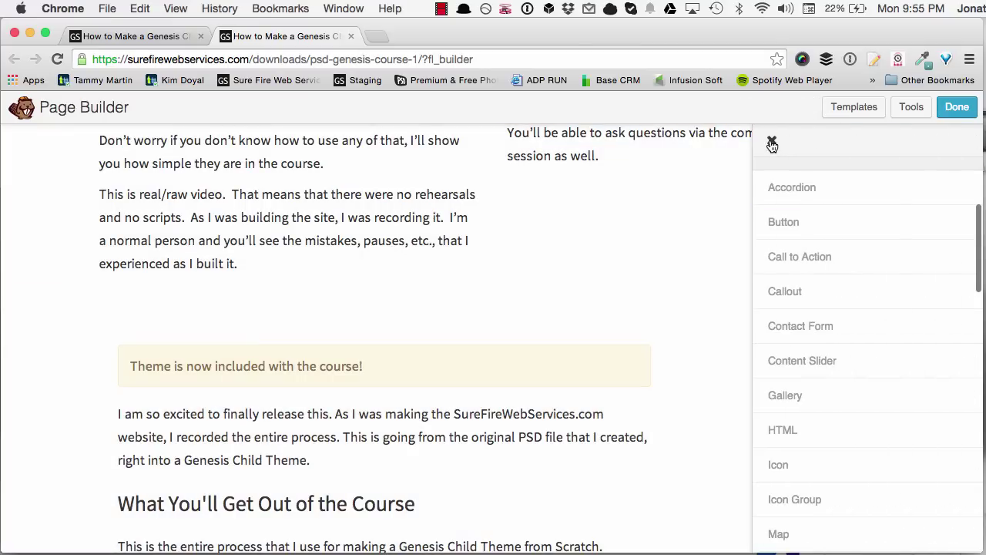
left_click(772, 143)
left_click(775, 108)
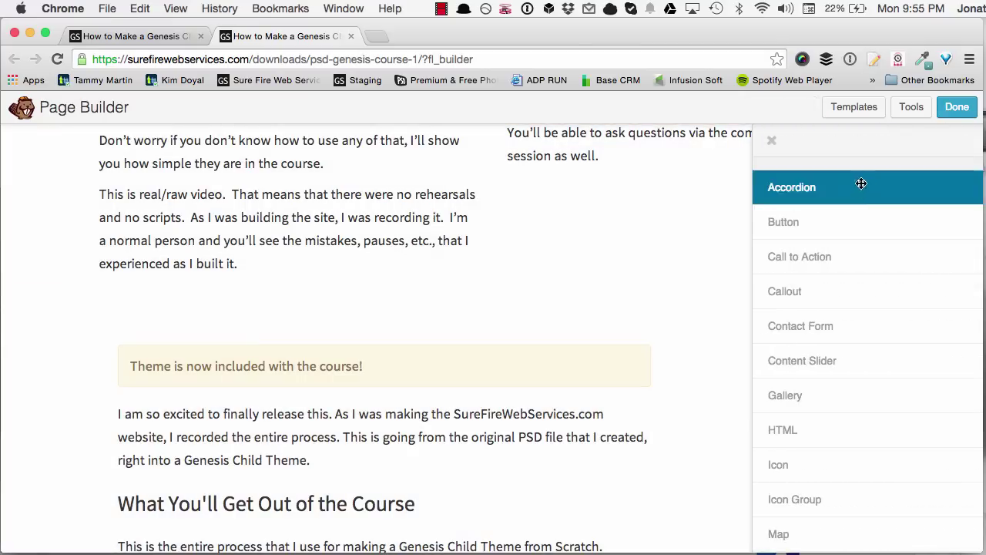
scroll(862, 300, "up", 5)
left_click(781, 250)
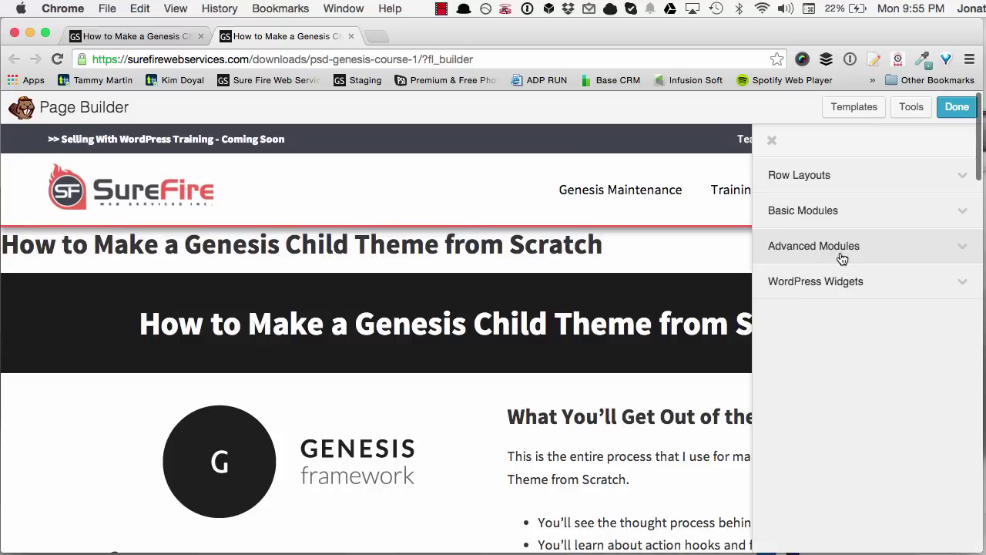
left_click(841, 176)
scroll(564, 395, "down", 10)
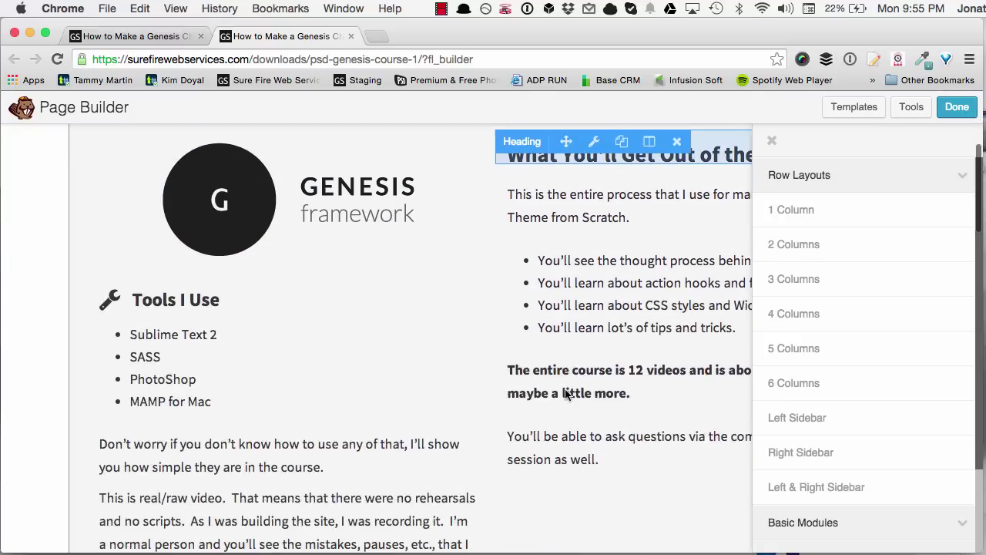
scroll(566, 392, "down", 3)
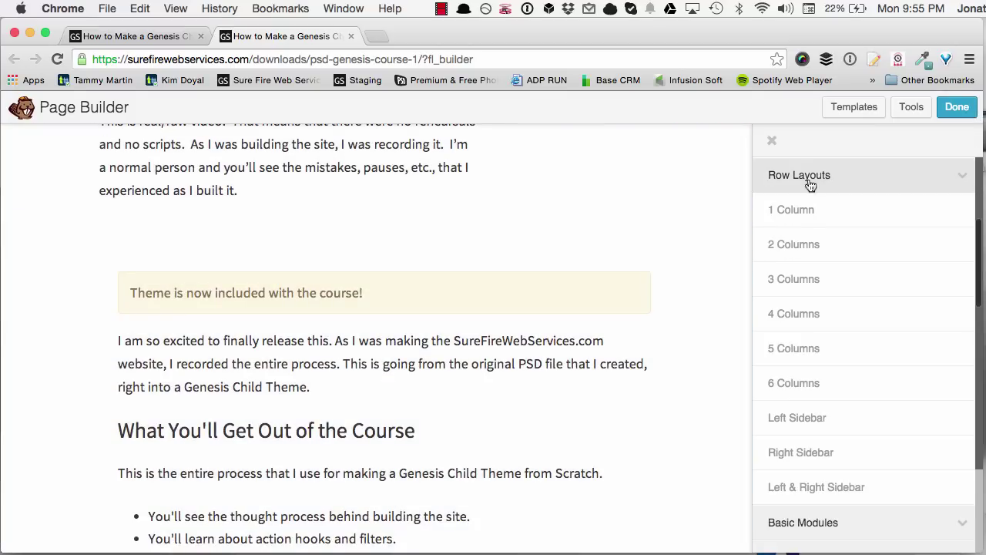
left_click_drag(806, 208, 359, 228)
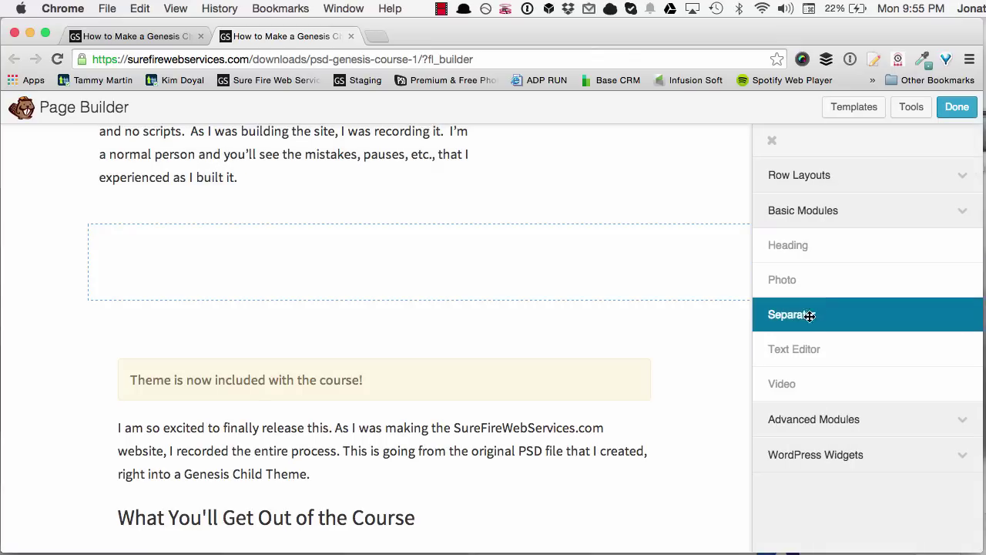
Insert a Text Editor module in the empty one-column row, paste the copied Genesis Sandbox text into it and save.
left_click_drag(805, 355, 572, 249)
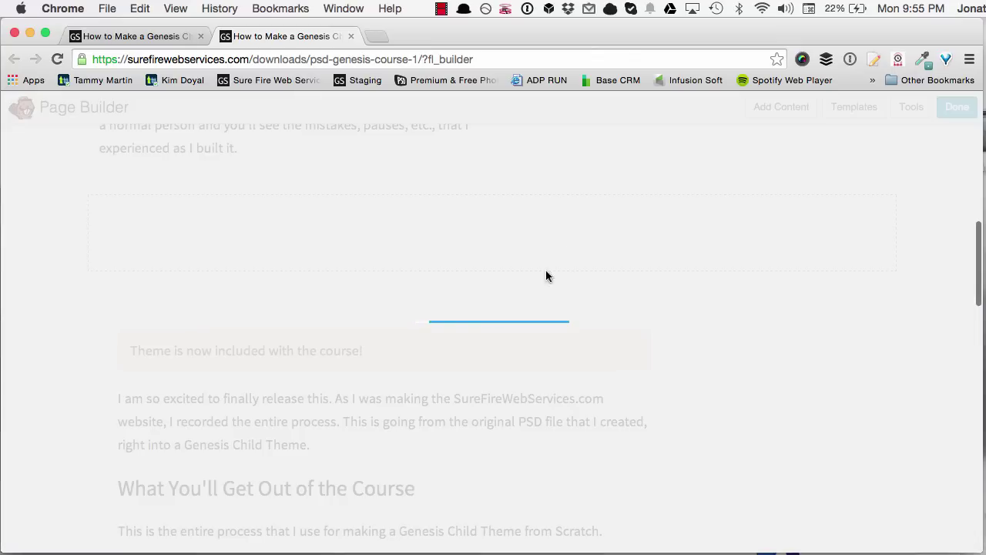
key("super+v")
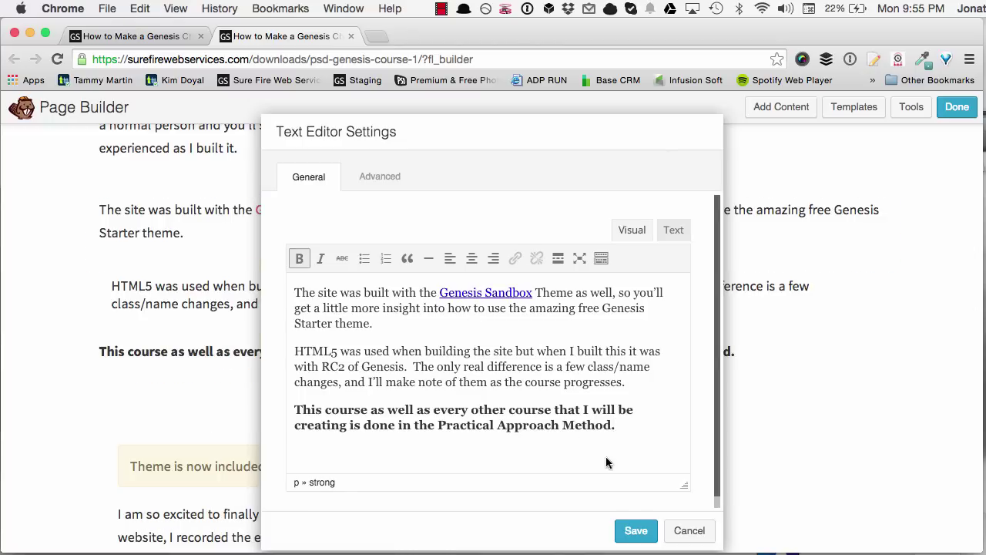
left_click(636, 531)
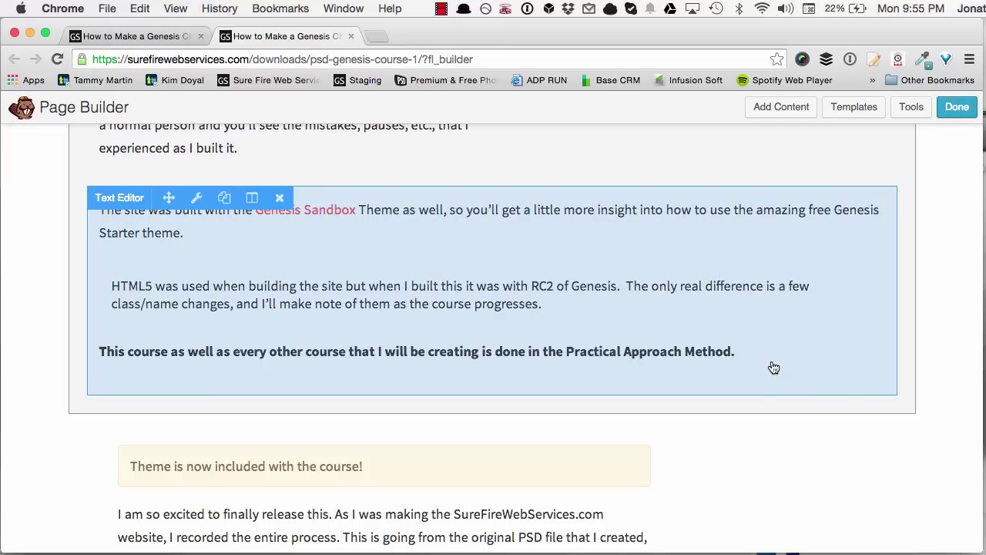
scroll(773, 367, "up", 3)
scroll(685, 419, "up", 3)
scroll(625, 469, "down", 5)
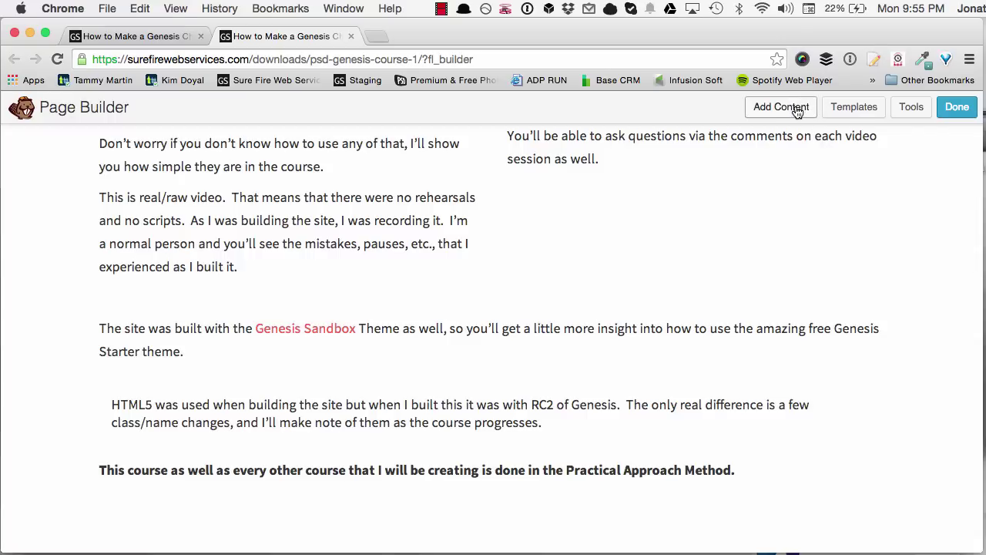
Insert a Separator module directly above the Genesis Sandbox text and save it with its default settings.
left_click(797, 109)
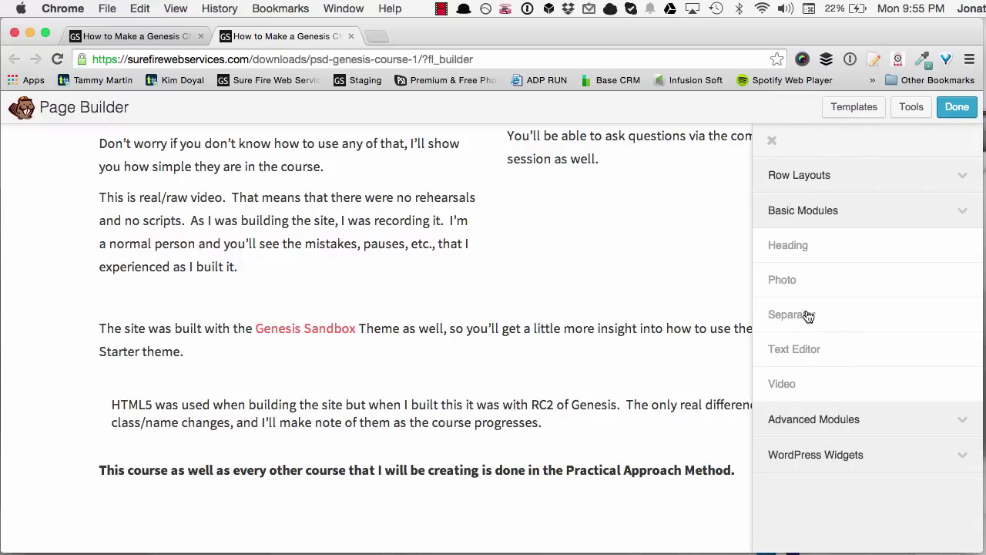
left_click_drag(807, 316, 505, 293)
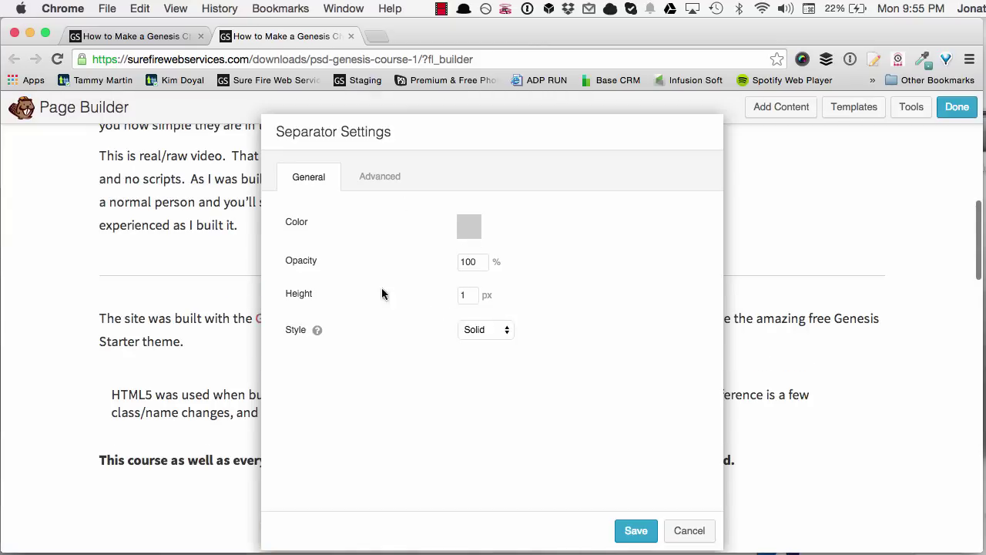
left_click(633, 530)
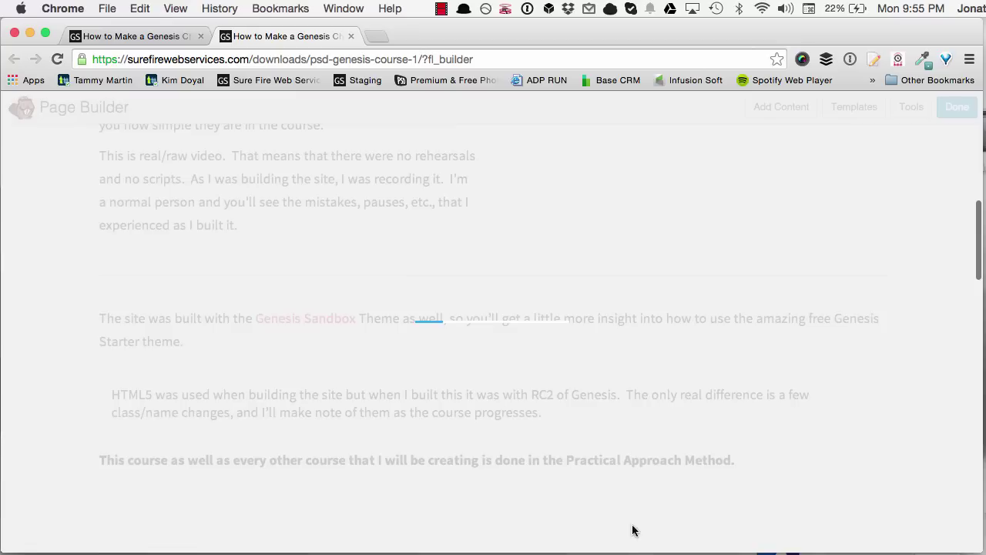
Review the rebuilt layout, and check the original page for the content that follows the Practical Approach Method sentence.
scroll(539, 379, "up", 10)
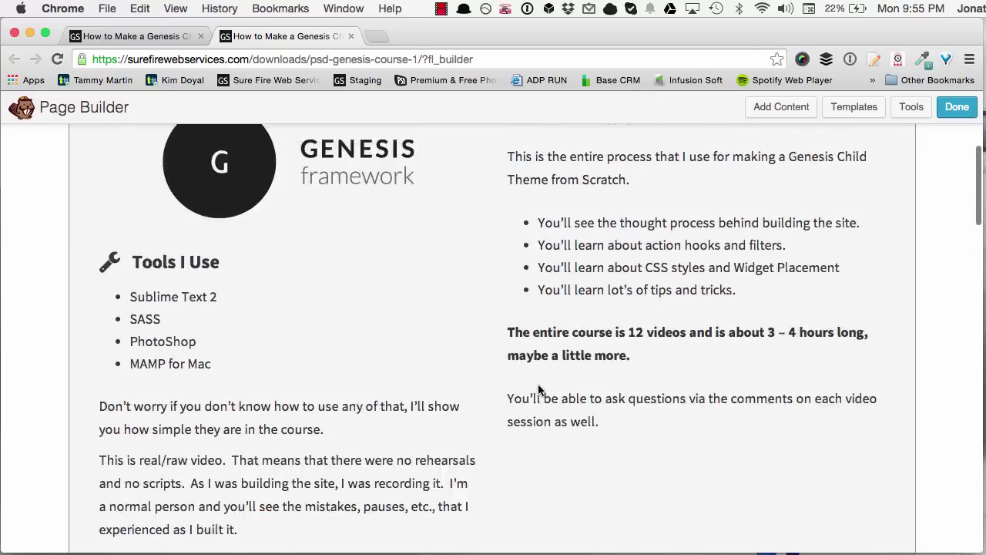
scroll(421, 370, "up", 3)
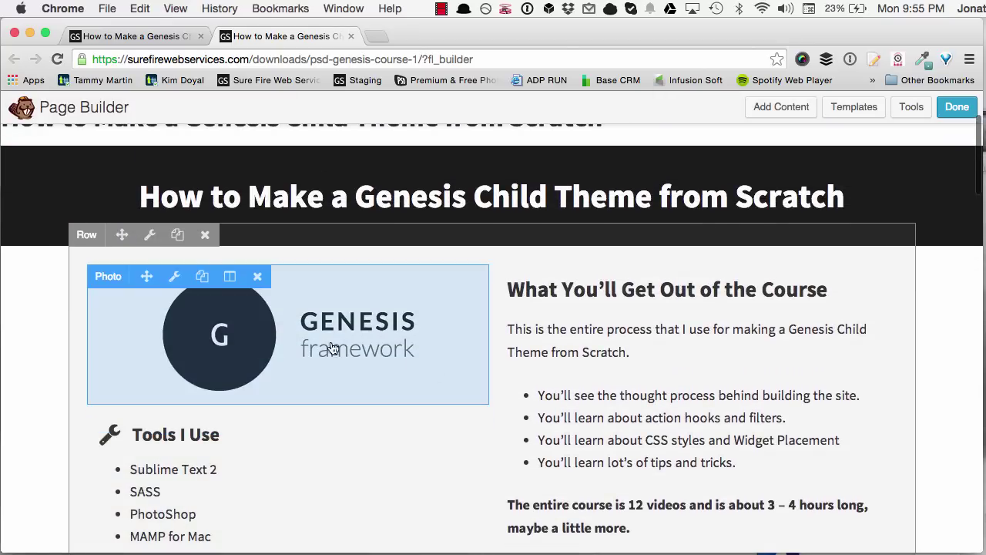
scroll(527, 340, "down", 5)
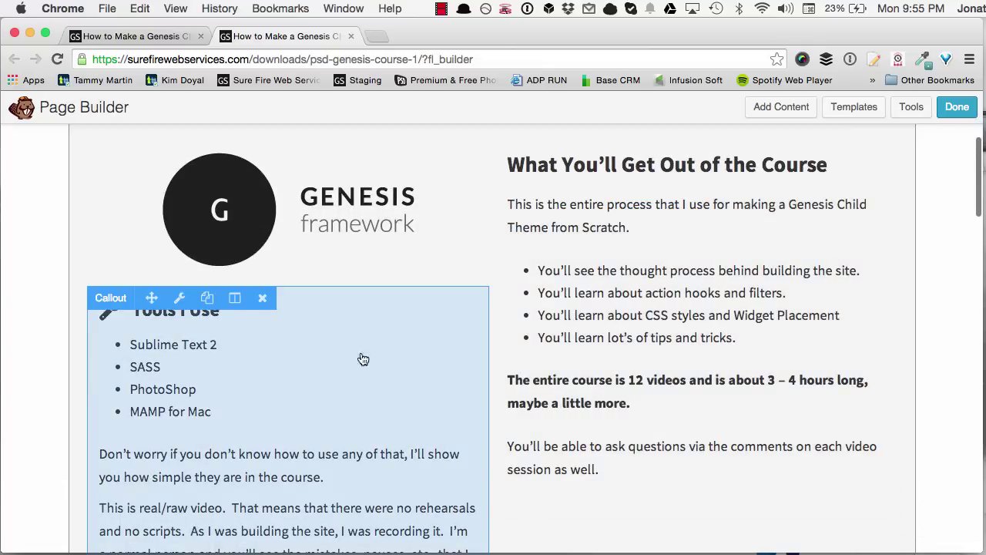
scroll(363, 359, "down", 9)
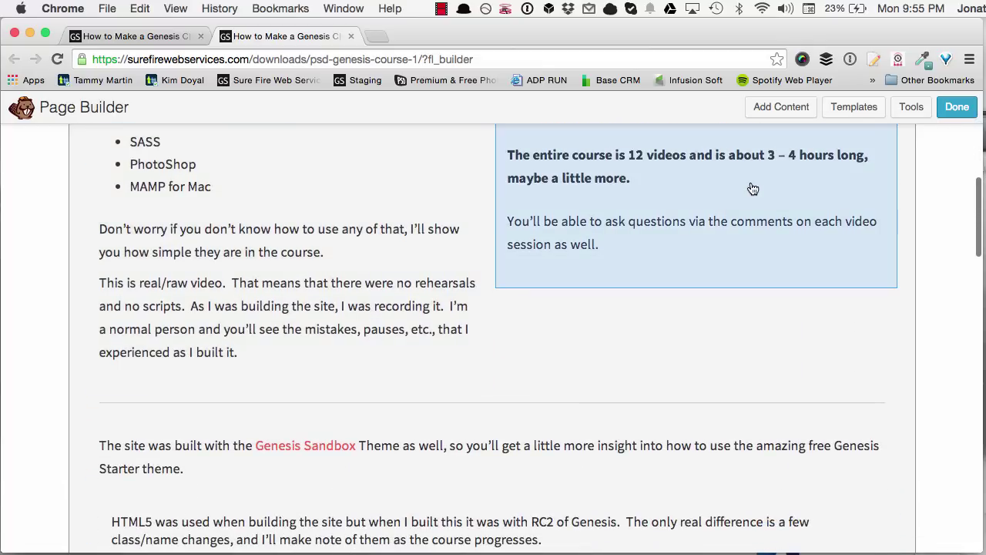
scroll(748, 236, "down", 18)
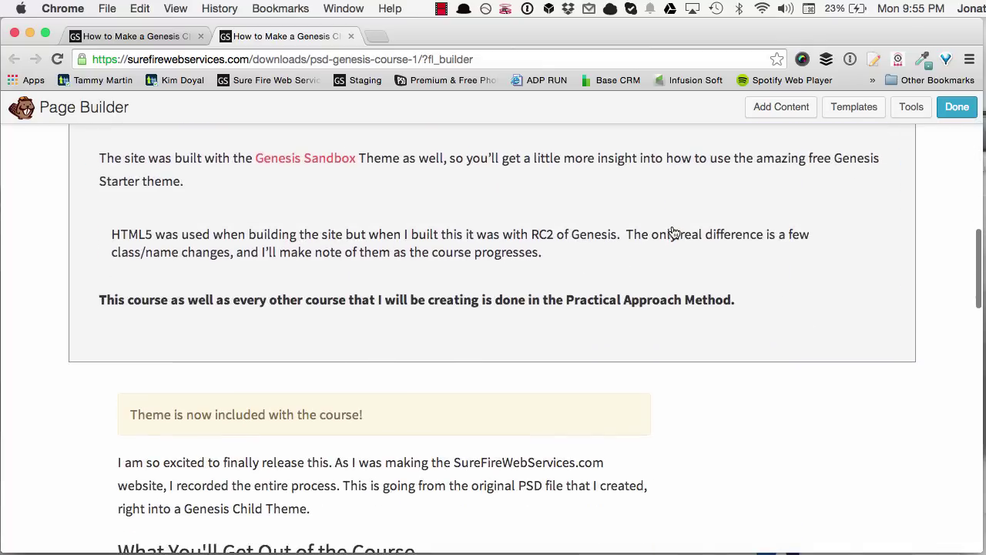
scroll(462, 254, "down", 2)
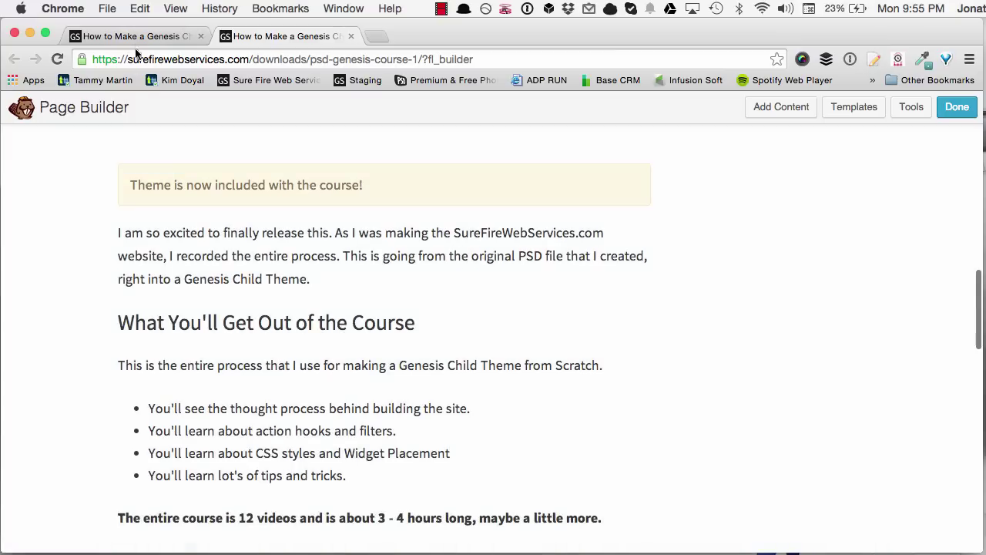
left_click(137, 37)
scroll(423, 310, "down", 4)
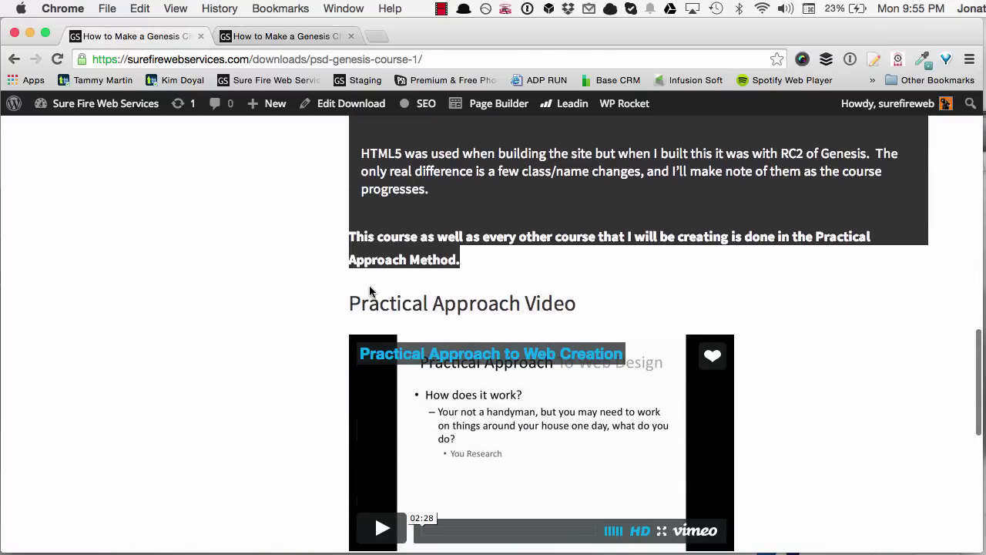
scroll(370, 291, "down", 1)
Add a 1 Column row to the page builder layout, directly below the row with the Genesis Sandbox text.
left_click(286, 38)
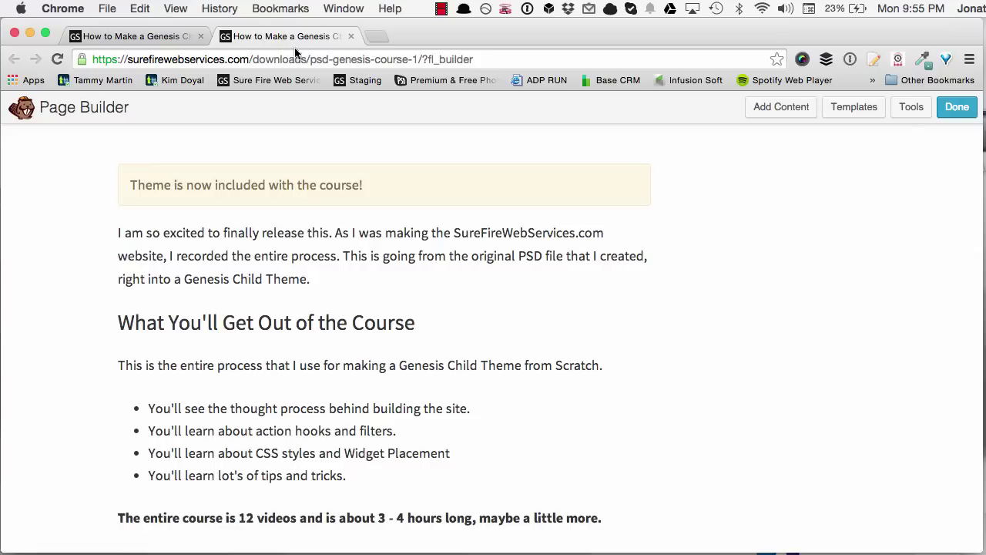
scroll(458, 310, "up", 8)
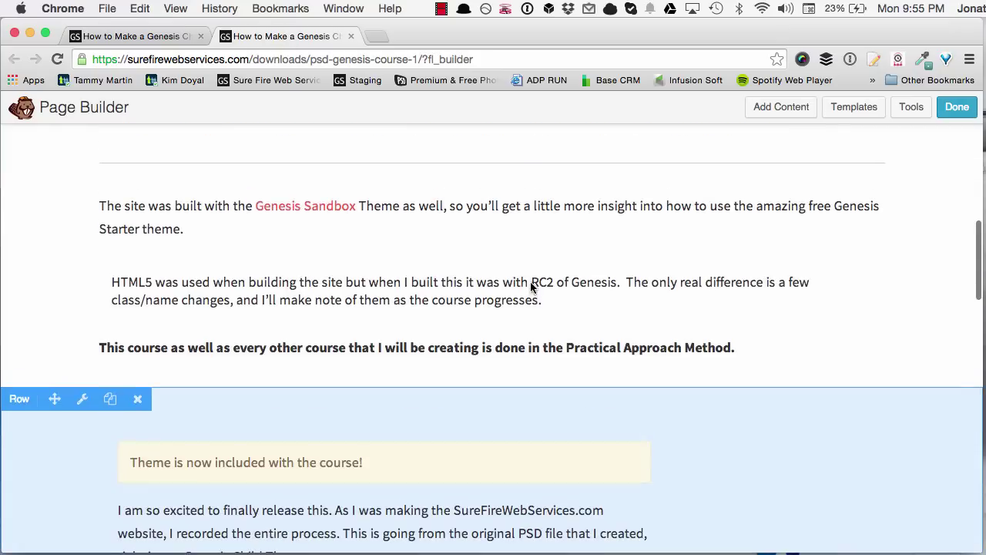
left_click(781, 107)
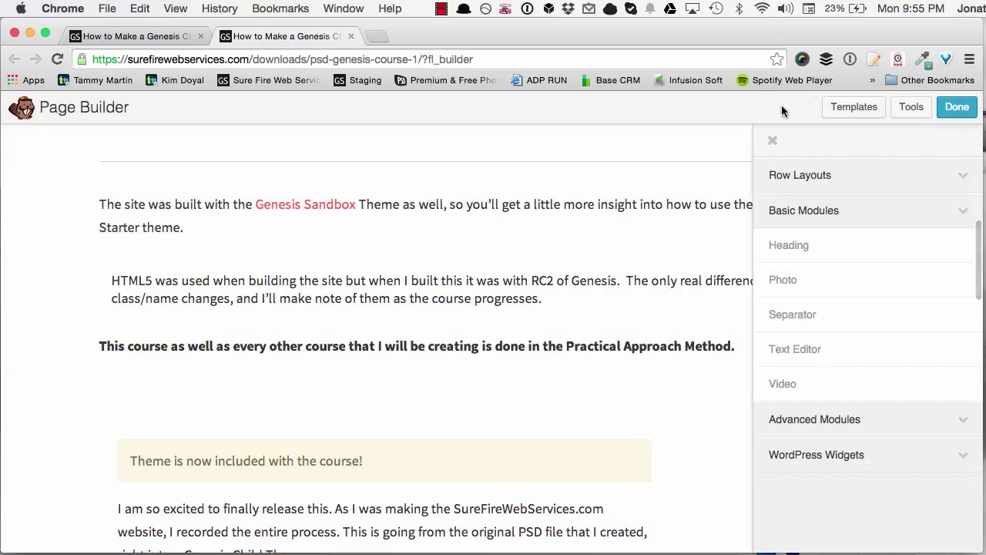
left_click(819, 177)
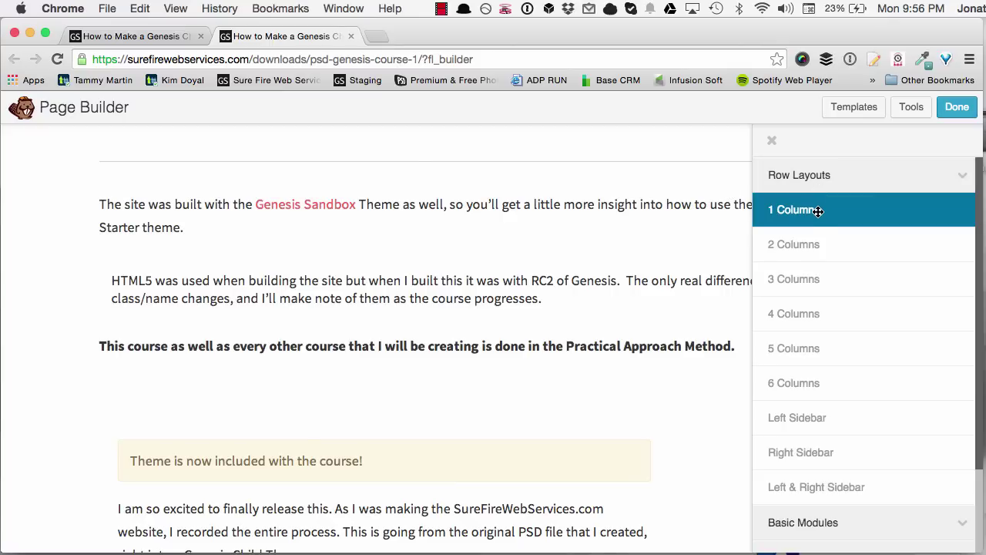
left_click_drag(818, 211, 344, 428)
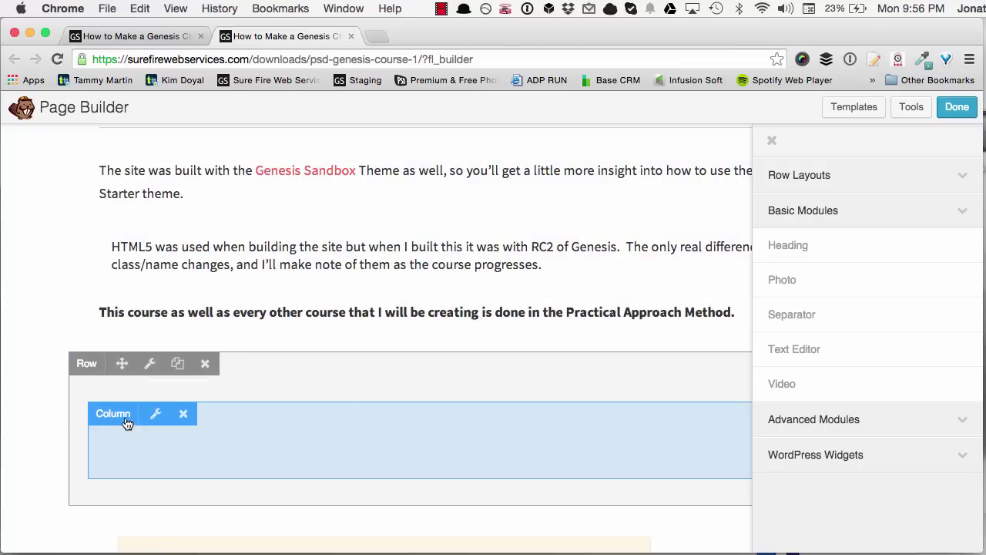
Open the settings of the empty one-column row and set its width to Full Width.
left_click(150, 364)
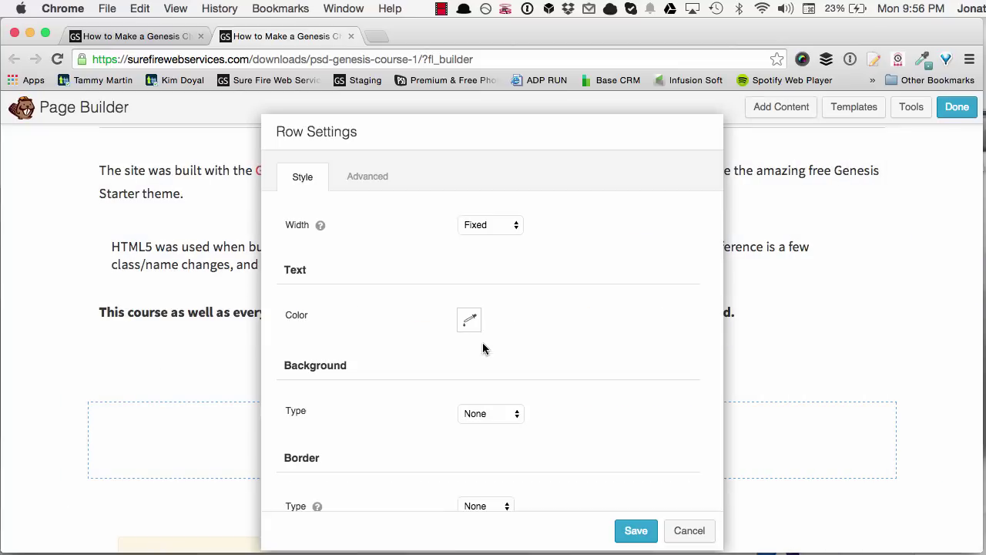
left_click(489, 225)
left_click(490, 238)
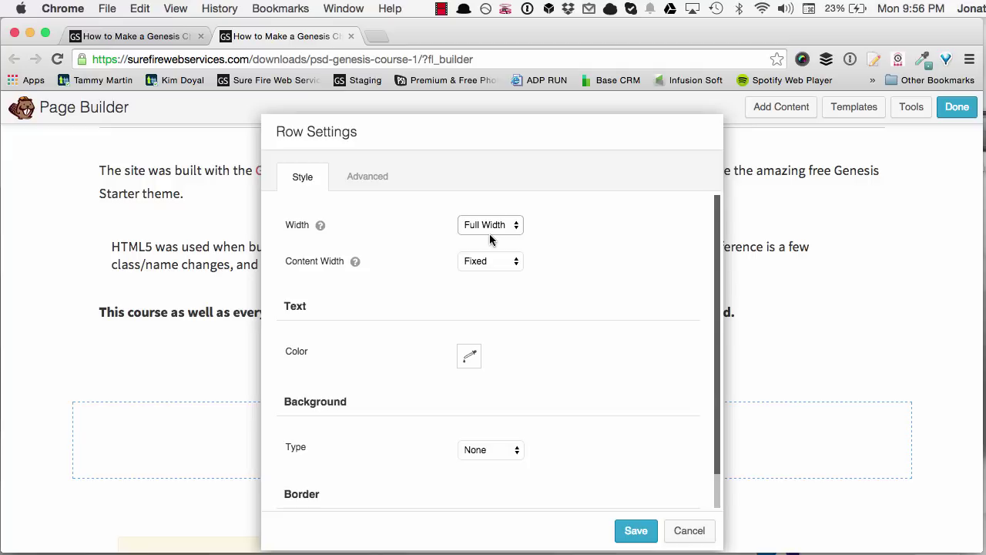
Give the empty row a Color background in dark grey 424242 and save the row settings.
scroll(566, 330, "down", 2)
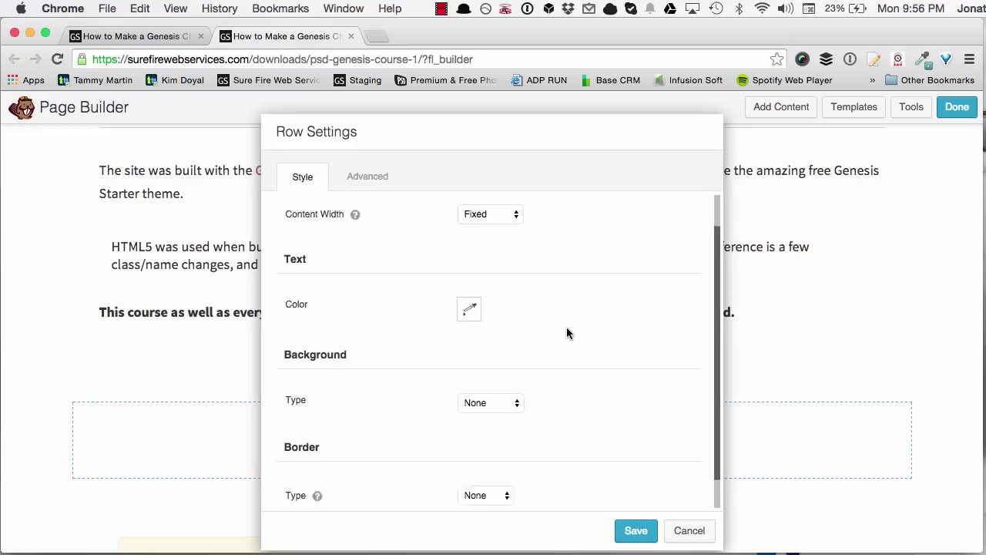
left_click(504, 377)
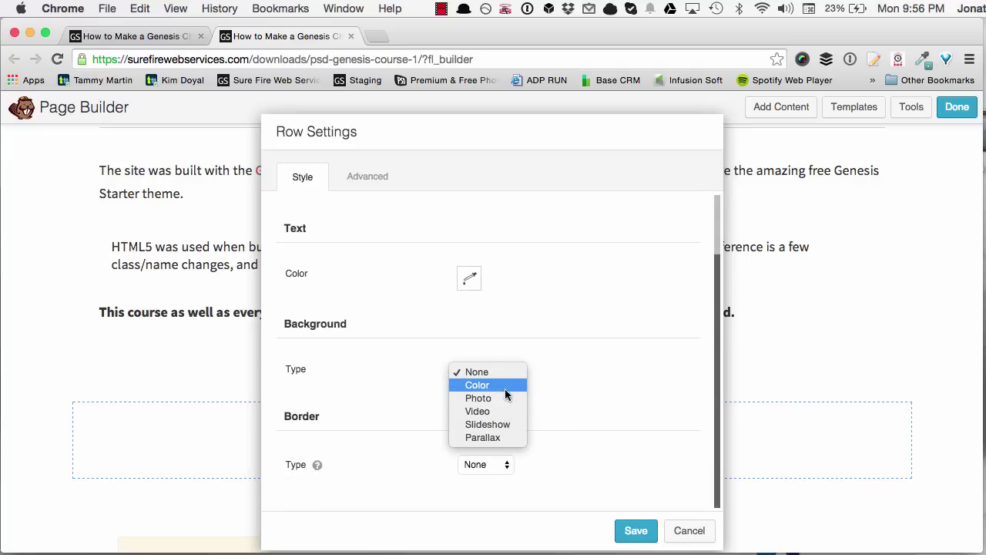
left_click(500, 385)
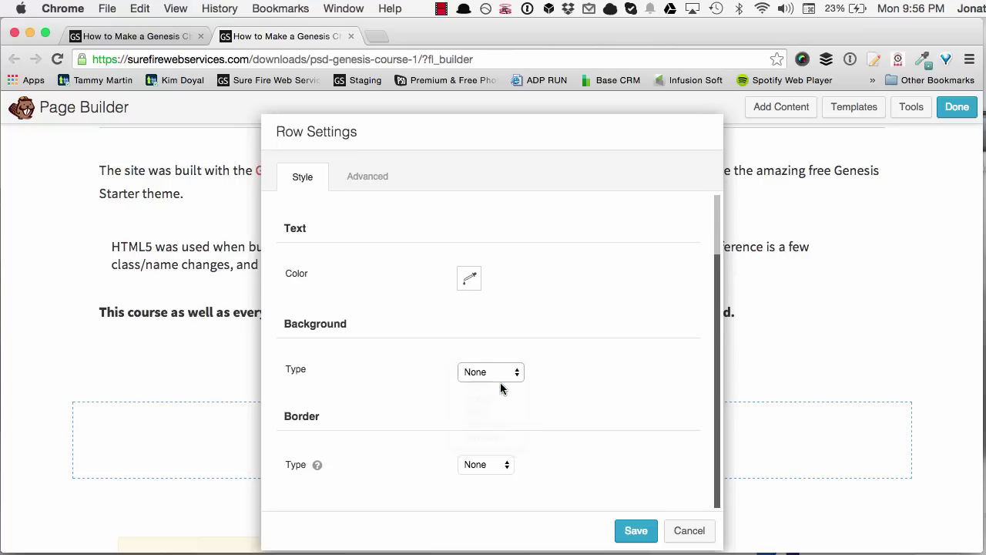
scroll(396, 390, "down", 2)
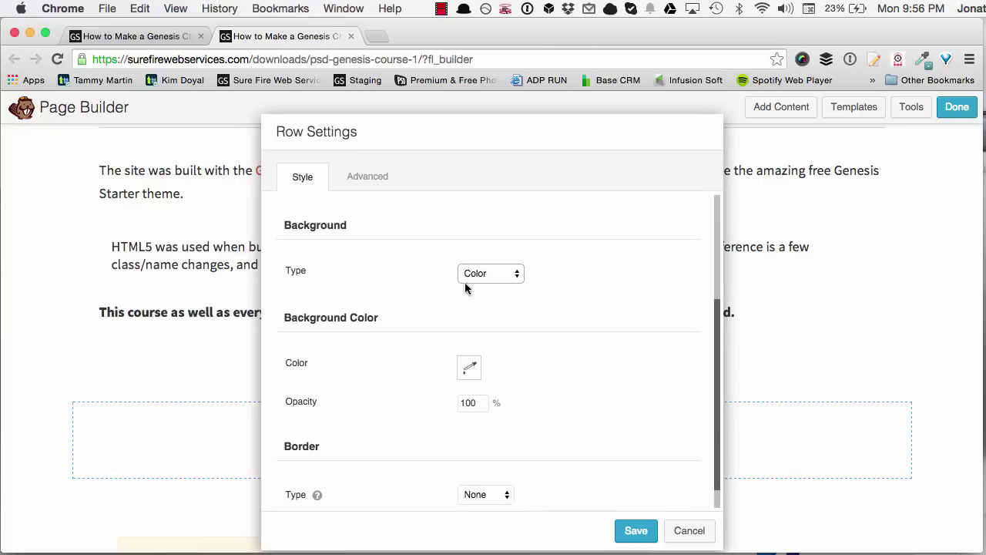
left_click(497, 274)
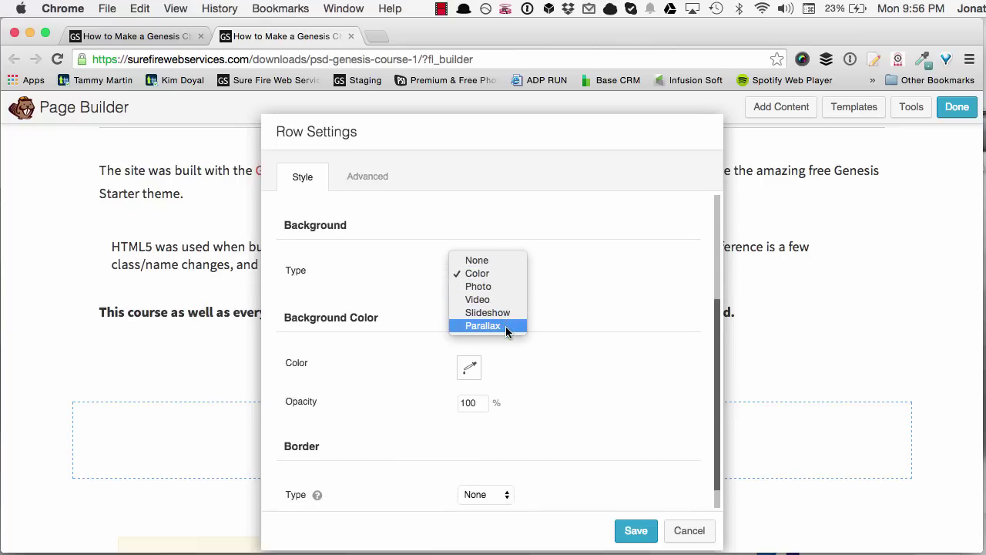
left_click(486, 274)
scroll(411, 289, "down", 1)
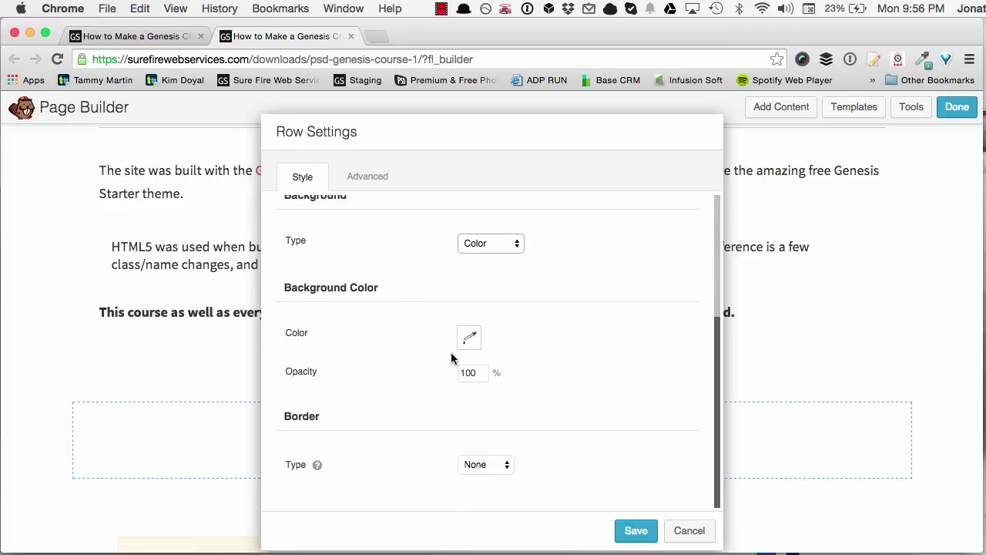
left_click(472, 338)
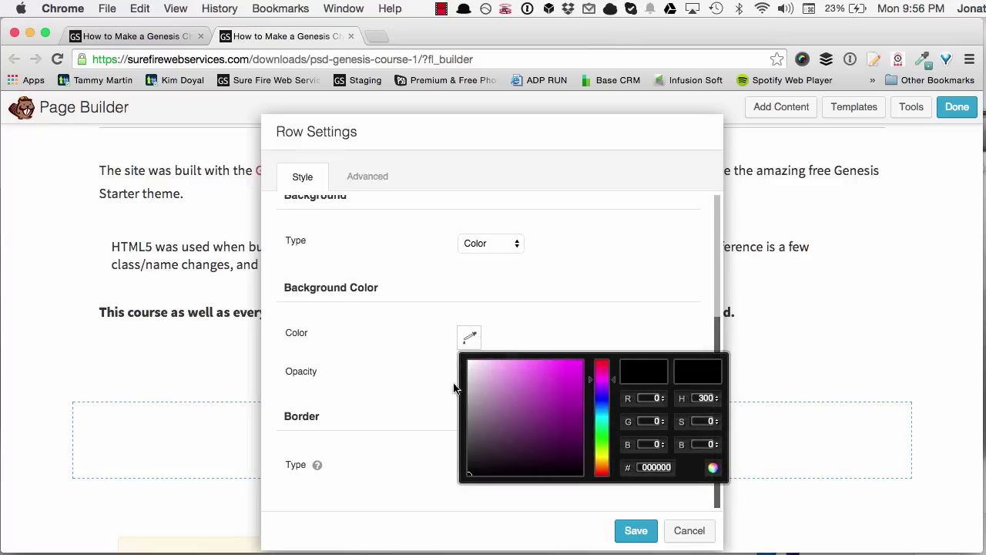
mouse_move(497, 404)
left_mouse_down()
mouse_move(420, 437)
mouse_move(473, 435)
mouse_move(455, 449)
left_mouse_up()
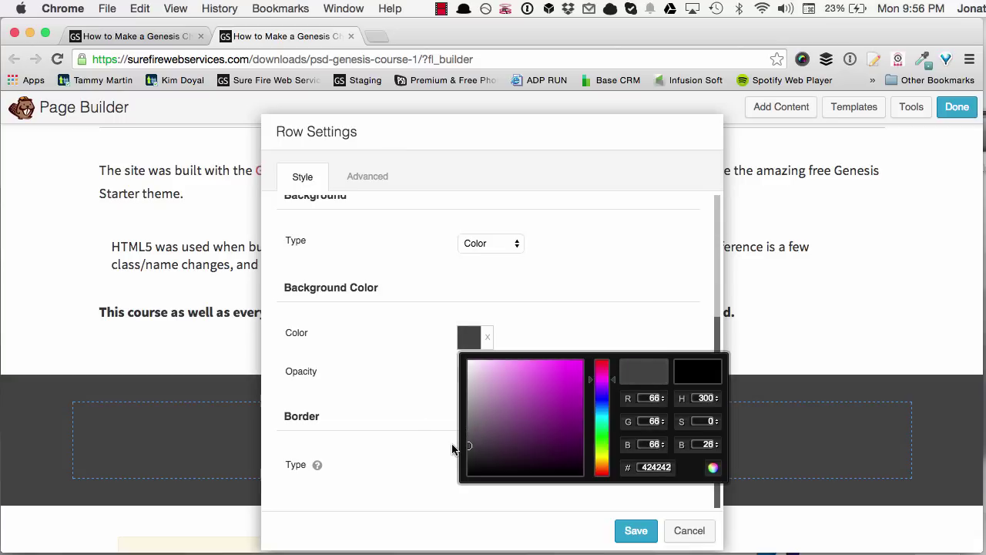
left_click(386, 305)
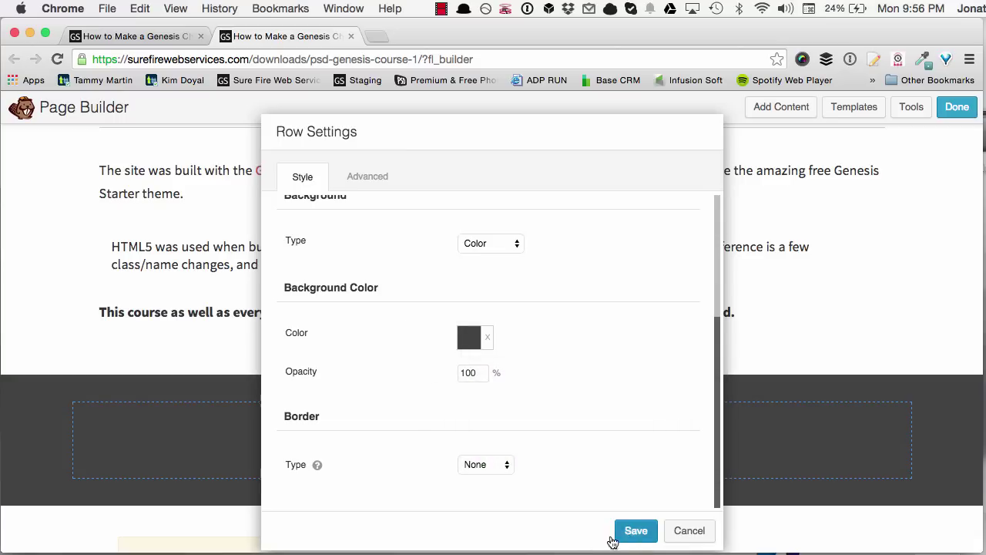
left_click(636, 532)
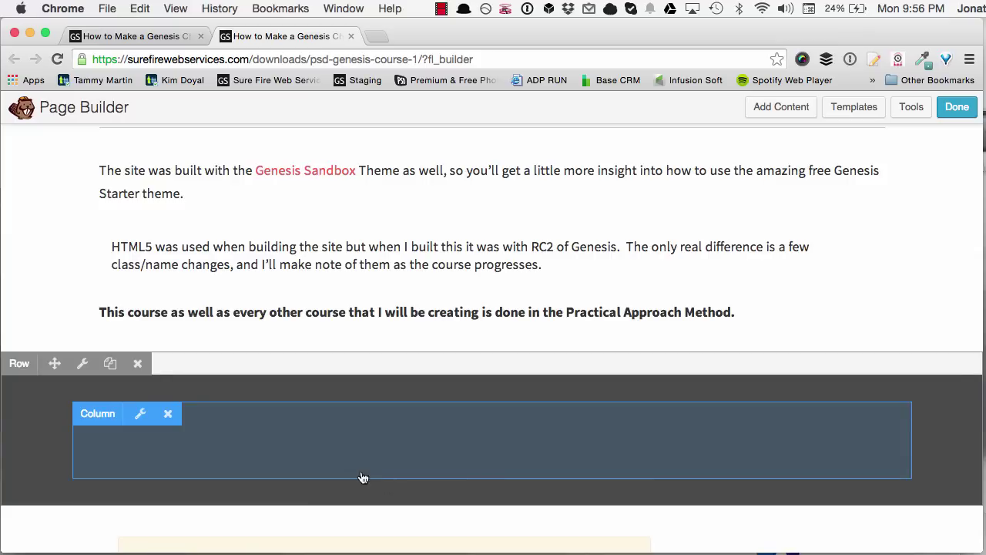
Open the original course page for editing as a download and show its content as HTML text.
left_click(121, 38)
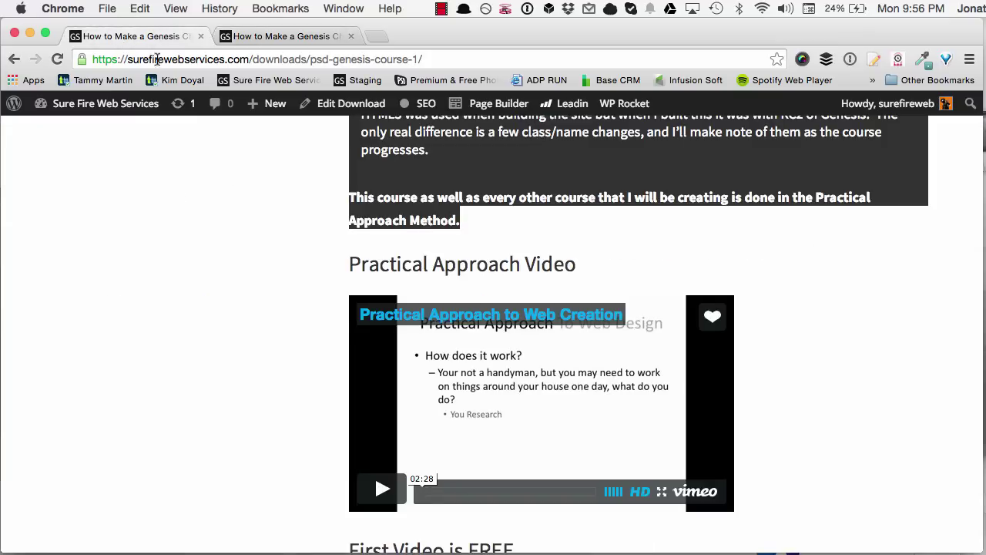
scroll(226, 254, "up", 1)
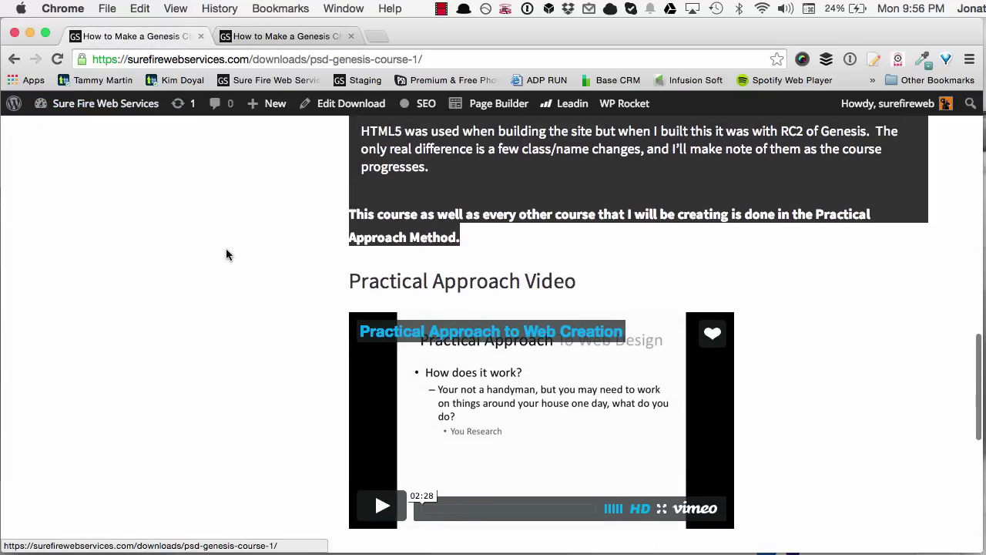
left_click(353, 103)
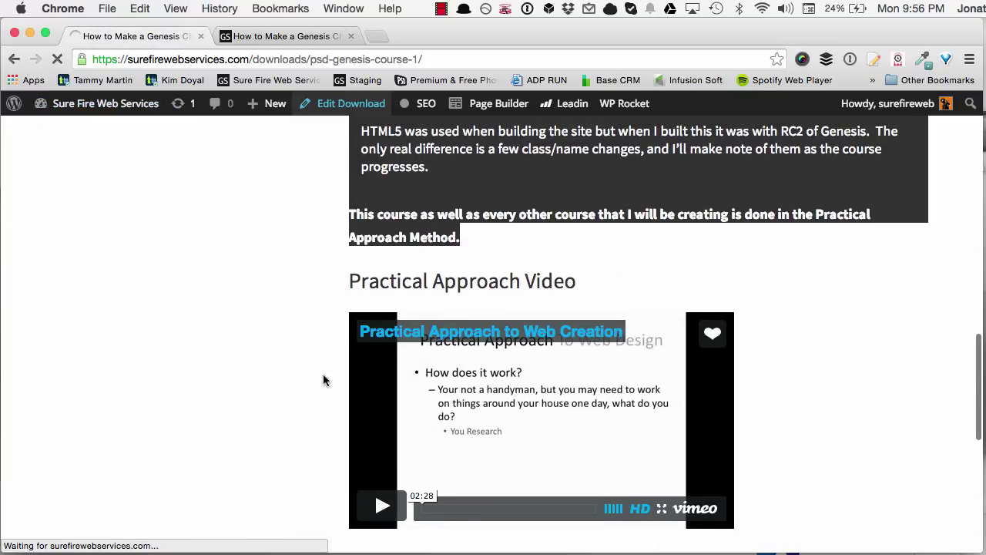
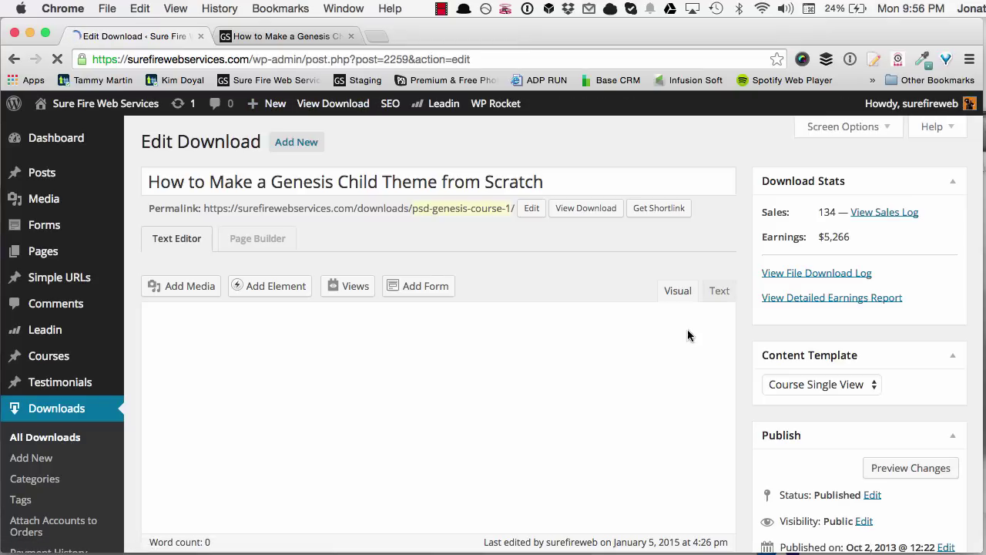
scroll(523, 301, "down", 10)
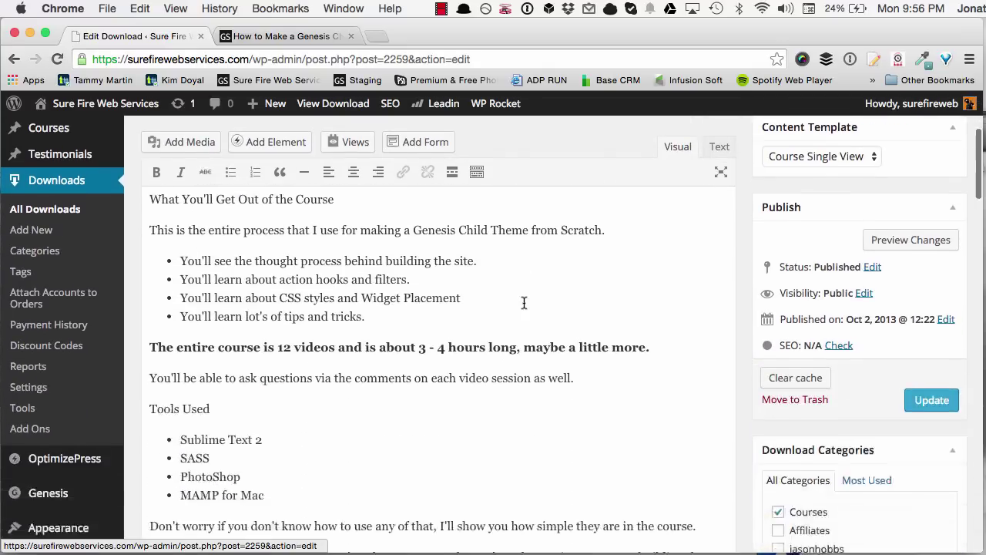
left_click(719, 148)
scroll(446, 330, "down", 10)
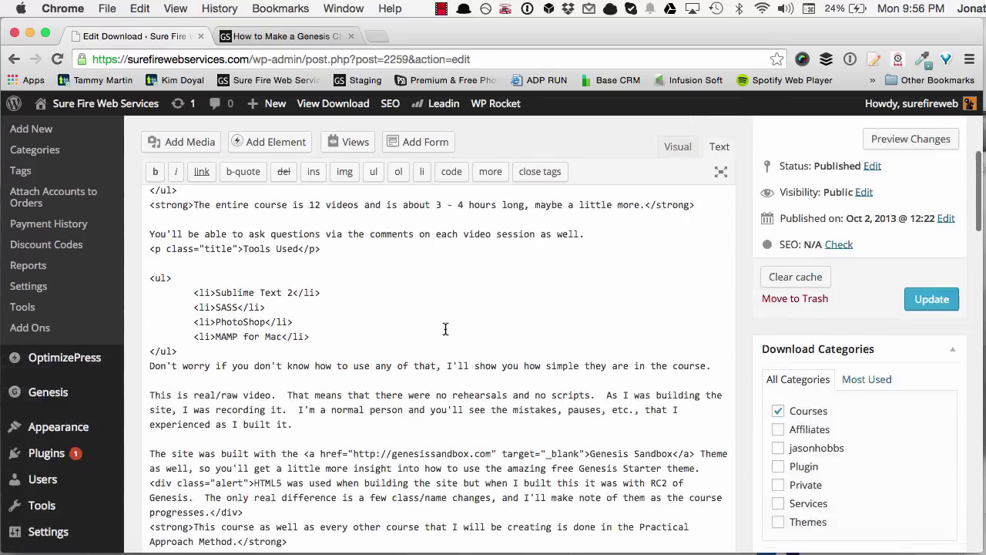
scroll(445, 329, "up", 3)
scroll(385, 369, "up", 4)
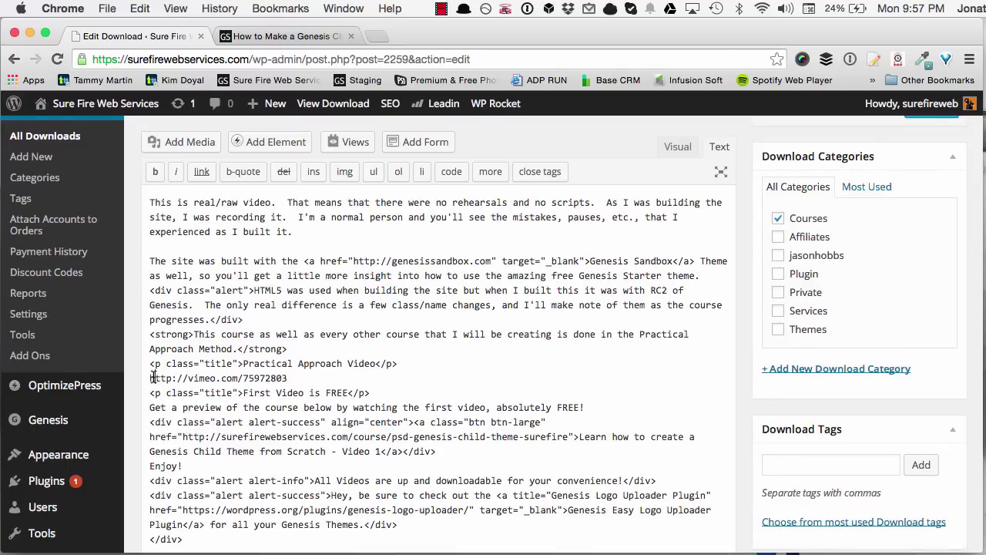
left_click_drag(152, 378, 287, 378)
key("super+c")
left_click(289, 36)
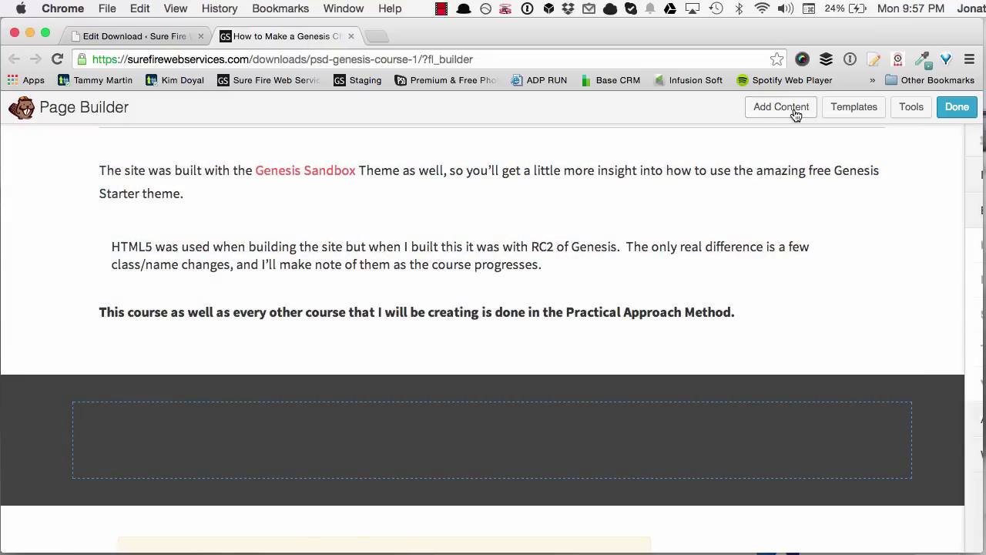
Add a Video module to the dark grey row and view the video choices in the media library.
left_click(793, 110)
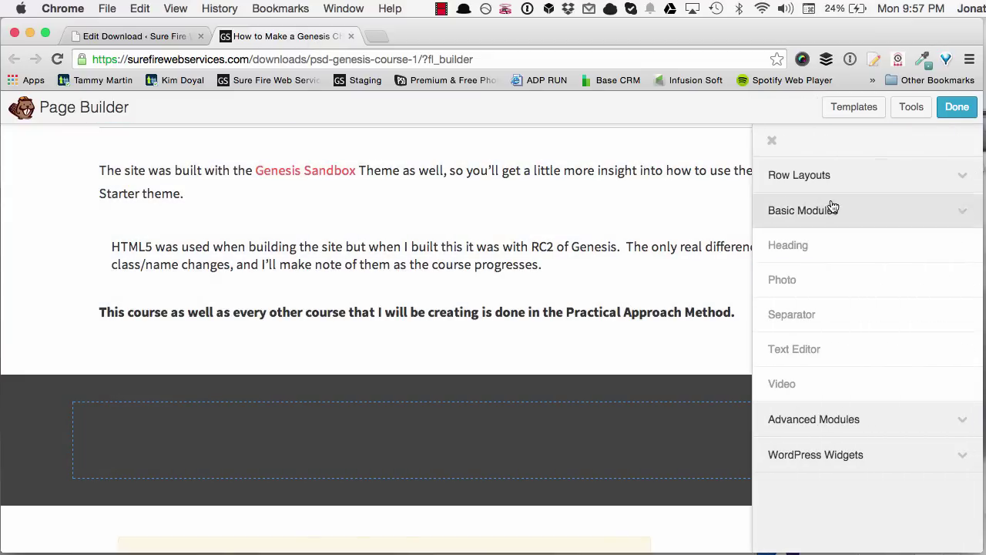
left_click_drag(805, 383, 497, 483)
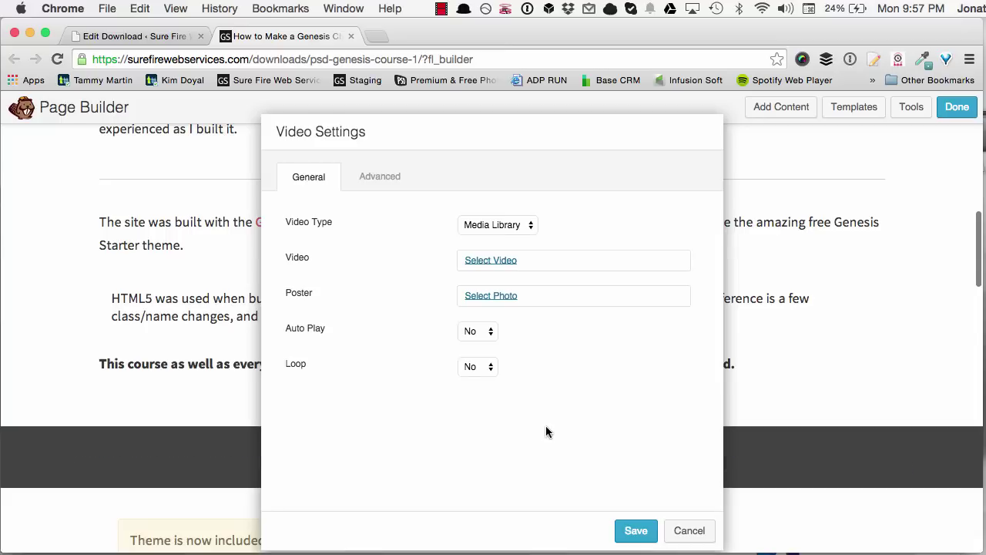
left_click(494, 252)
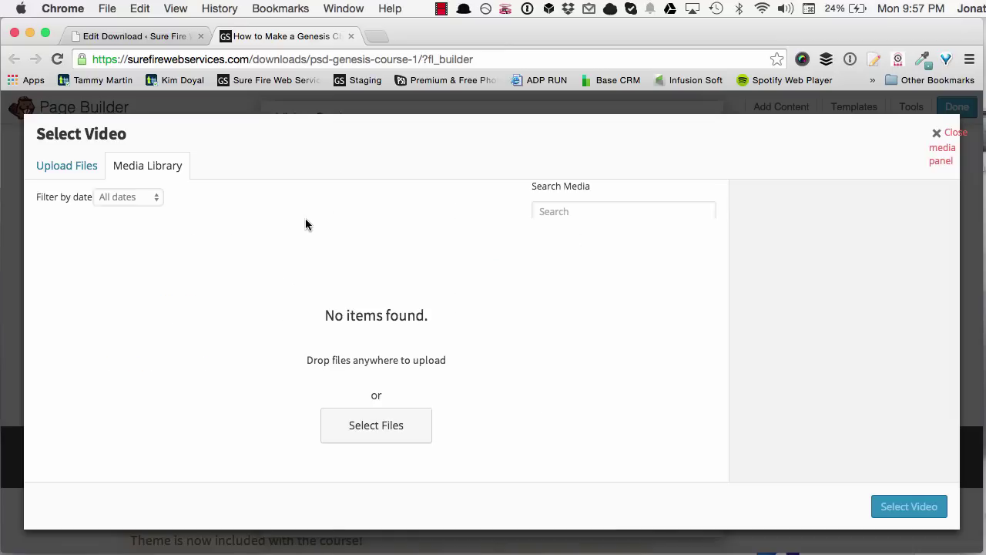
left_click(949, 133)
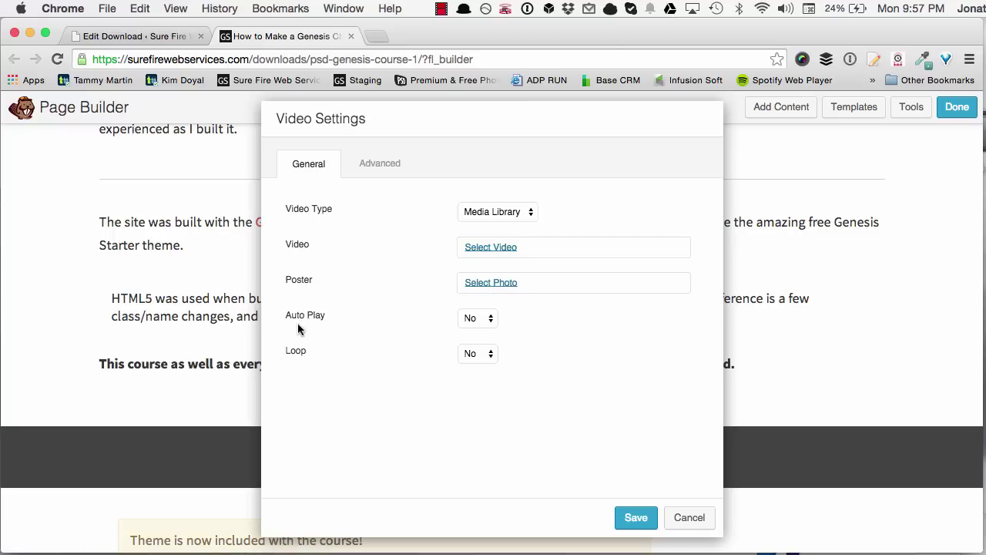
left_click(518, 210)
left_click(515, 224)
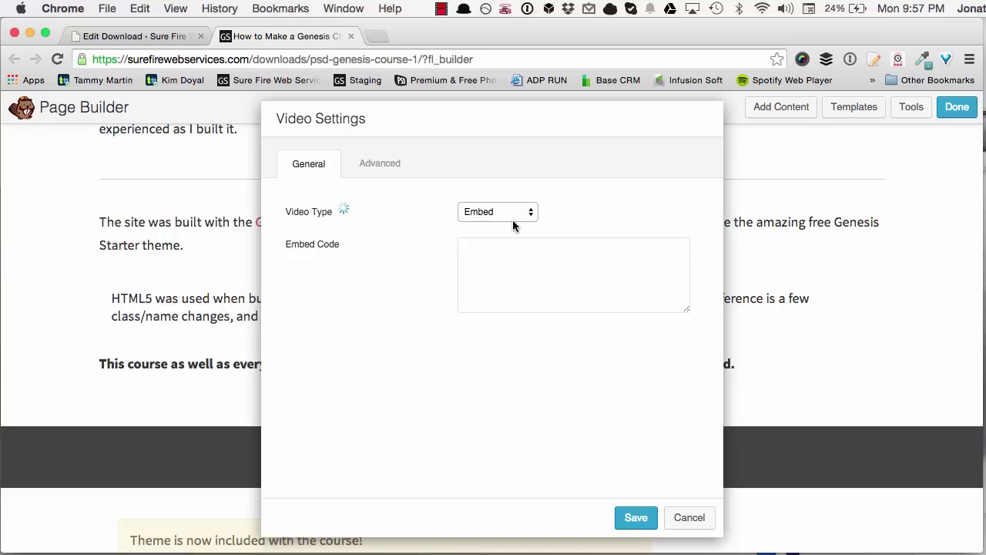
left_click(524, 260)
key("super+v")
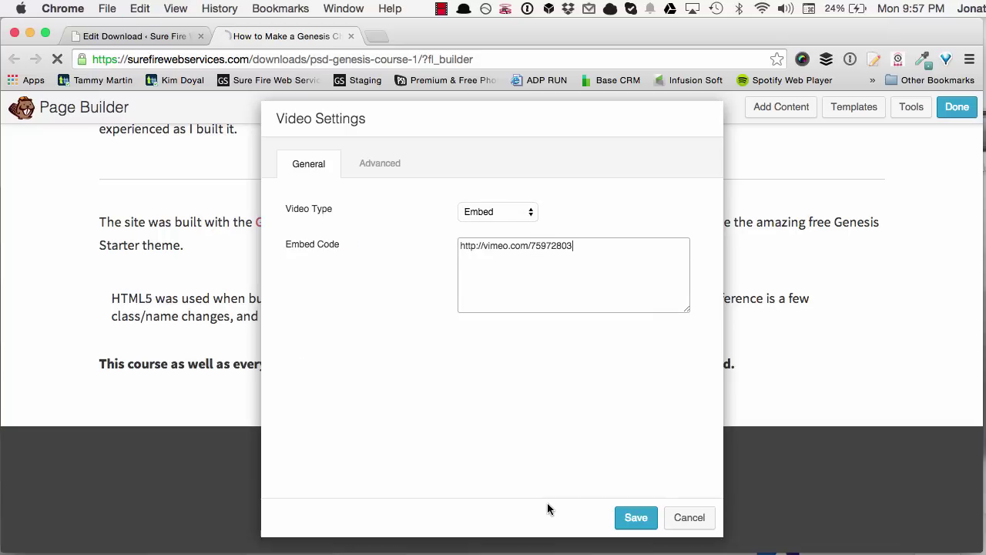
left_click(632, 508)
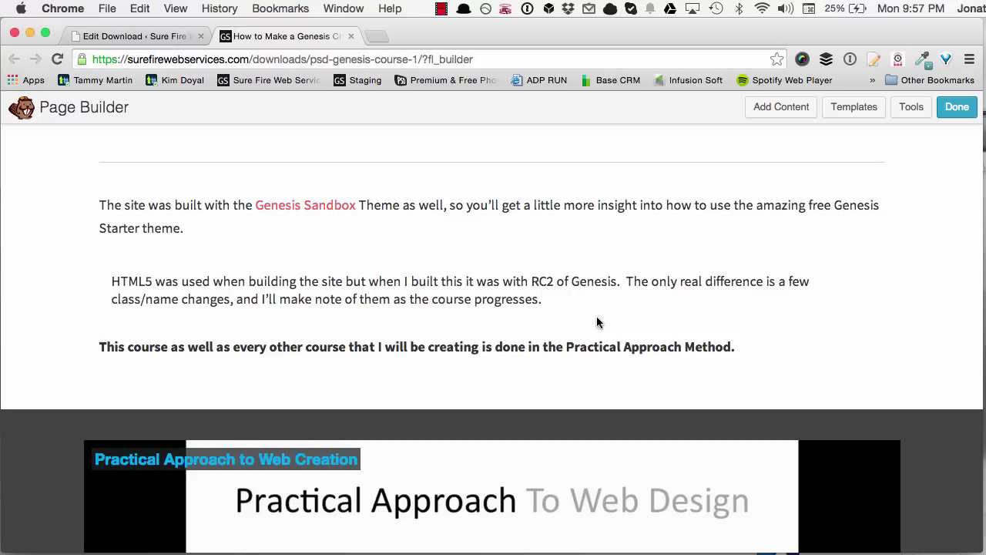
Examine the embedded video in the dark grey row and check the original page's HTML text for its title.
scroll(585, 312, "down", 2)
mouse_move(502, 394)
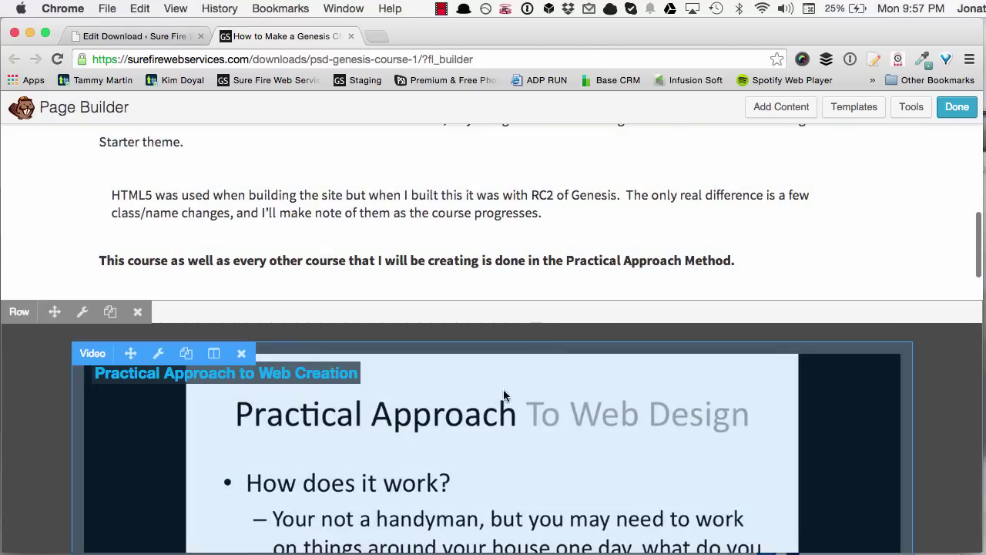
scroll(531, 369, "down", 3)
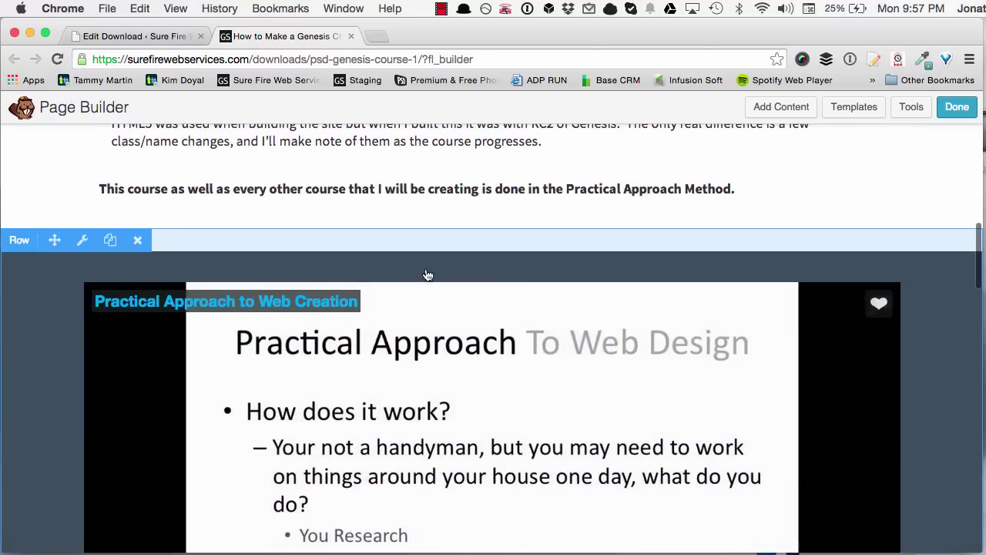
scroll(501, 309, "down", 3)
scroll(497, 309, "up", 5)
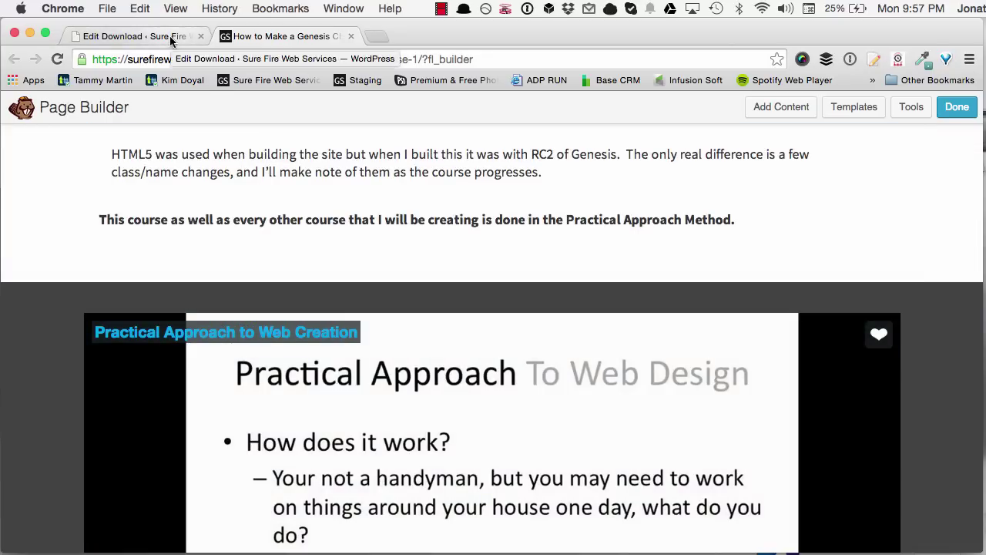
left_click(169, 36)
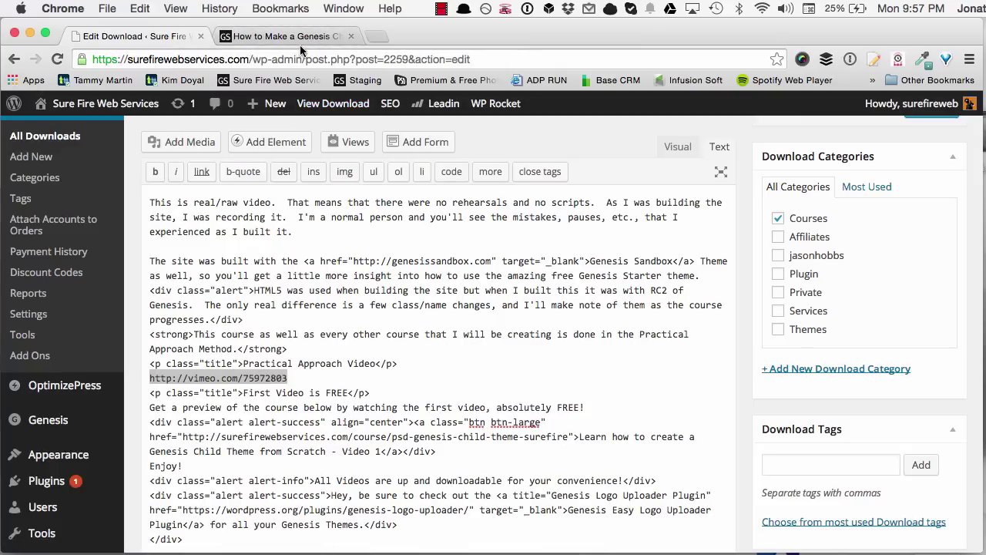
left_click(271, 35)
scroll(650, 396, "up", 1)
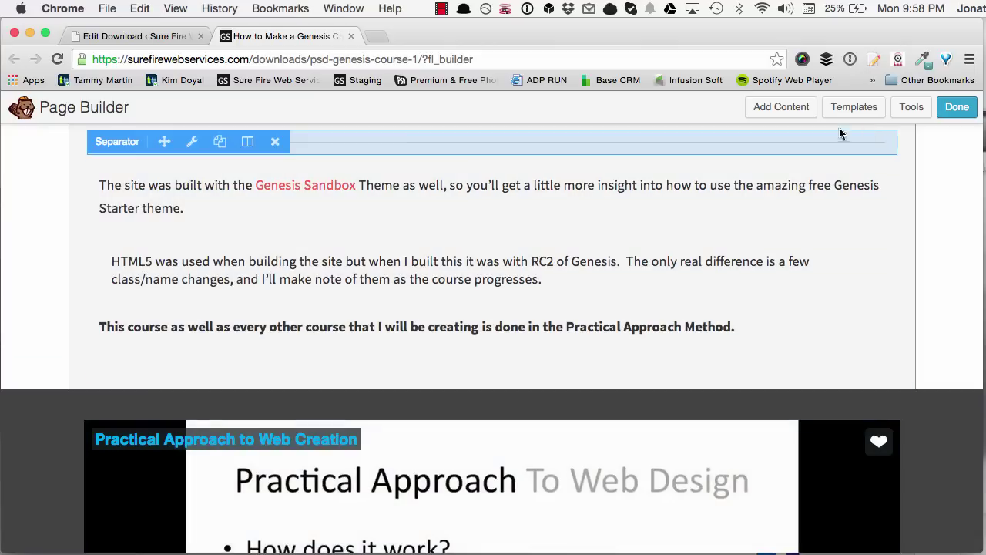
Add a Heading module above the video in the dark grey row and start editing its heading text.
left_click(801, 107)
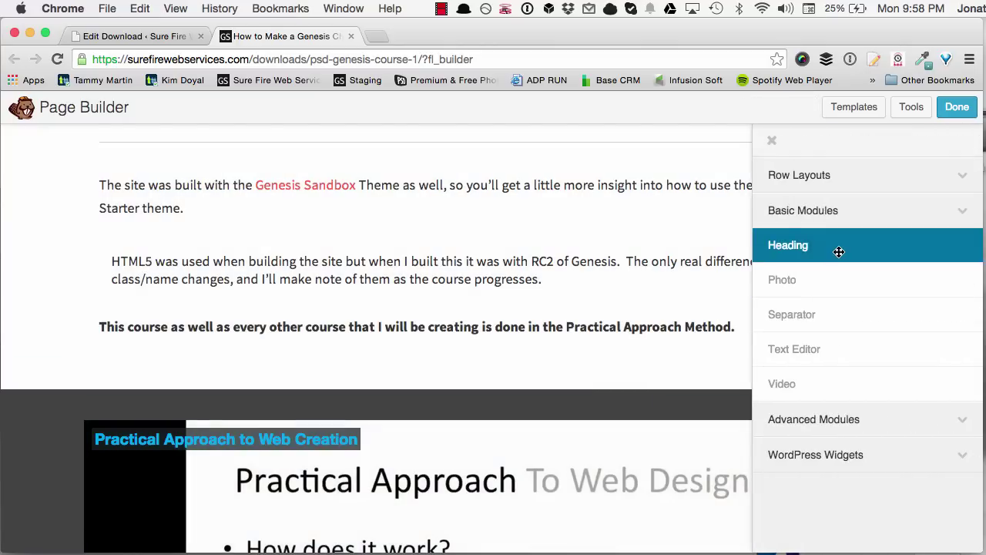
left_click_drag(839, 249, 321, 286)
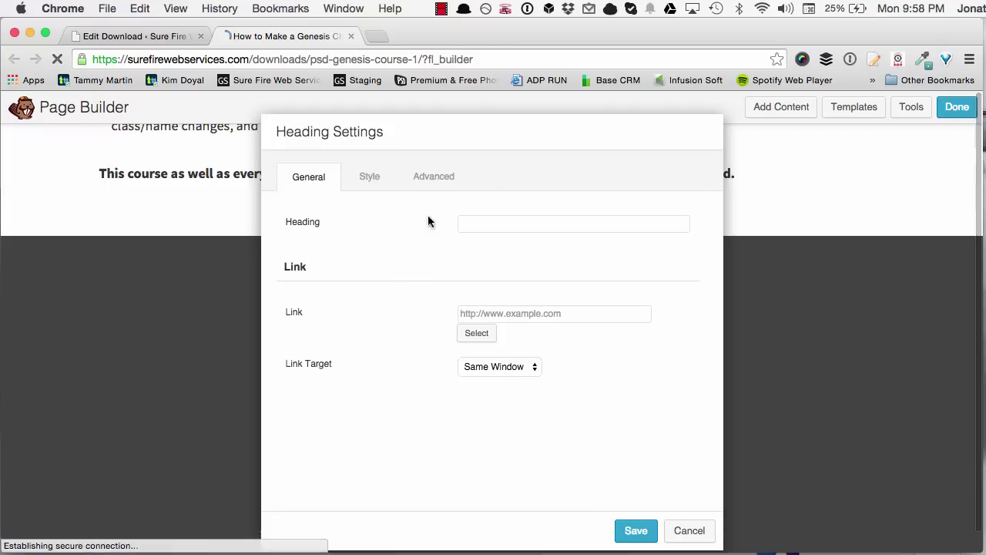
left_click(493, 219)
key("super+v")
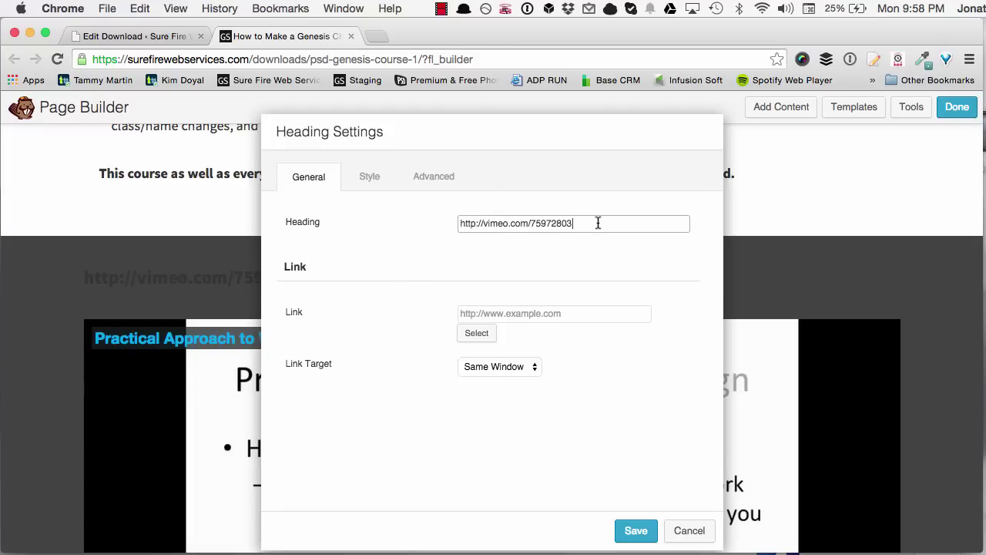
key("super+a")
key("BackSpace")
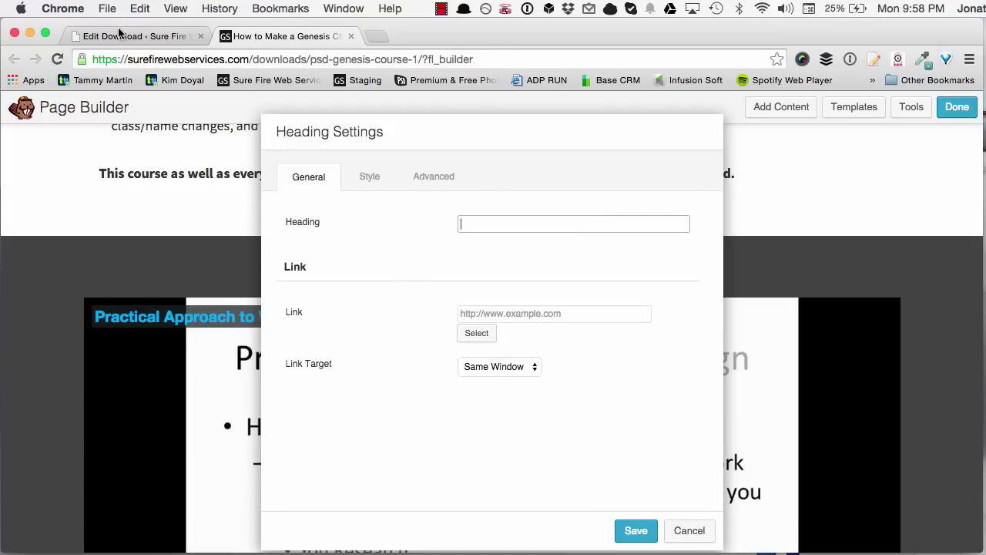
Copy the title Practical Approach Video from the original page's HTML text and use it as the heading text.
left_click(120, 35)
left_click_drag(243, 363, 375, 363)
key("super+c")
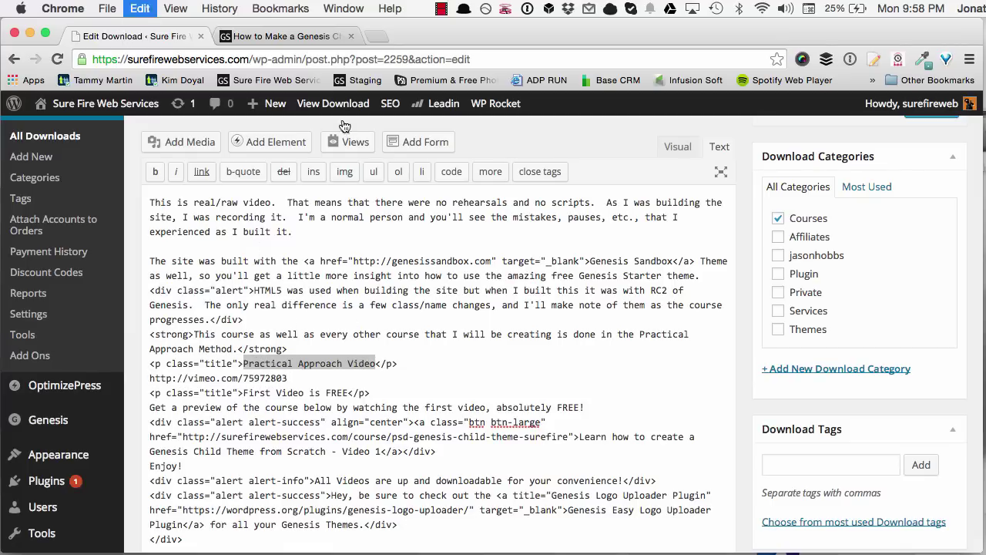
left_click(319, 36)
key("super+v")
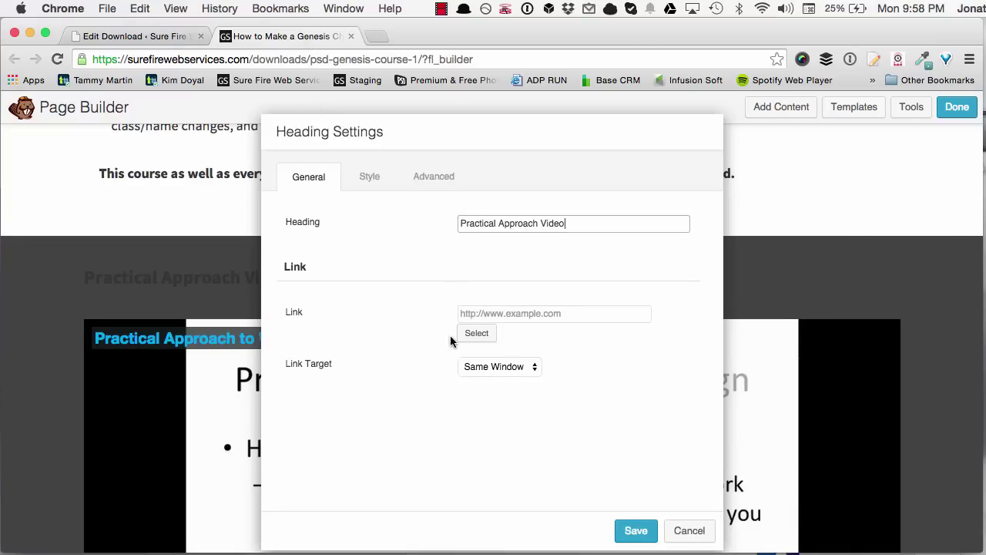
Set the heading's alignment to Center and its text color to white.
left_click(370, 177)
left_click(484, 367)
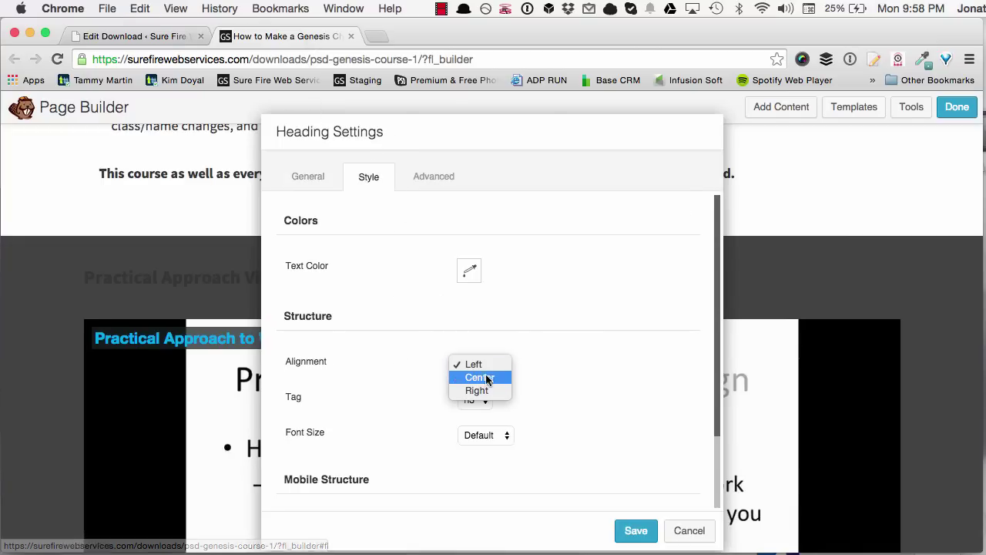
left_click(484, 376)
scroll(414, 332, "down", 1)
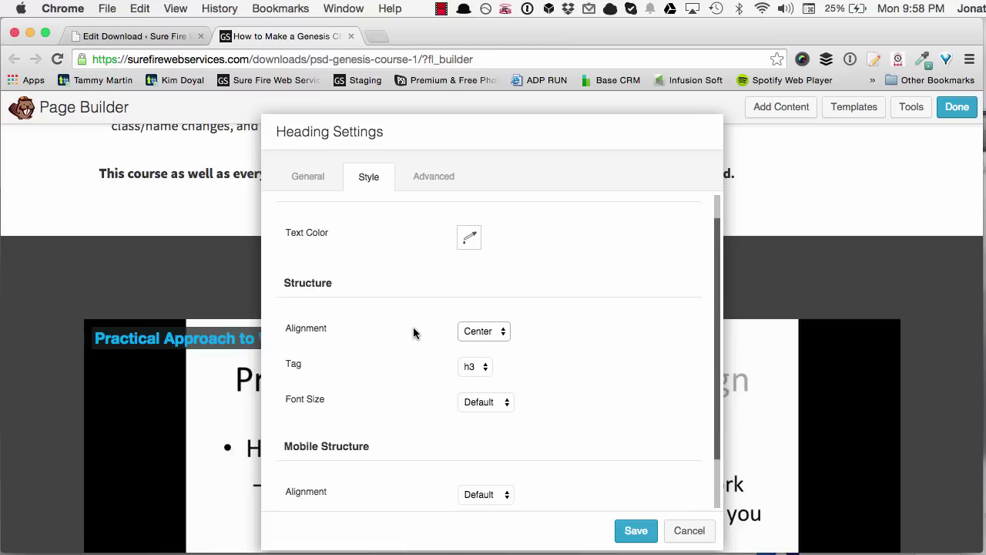
left_click(470, 238)
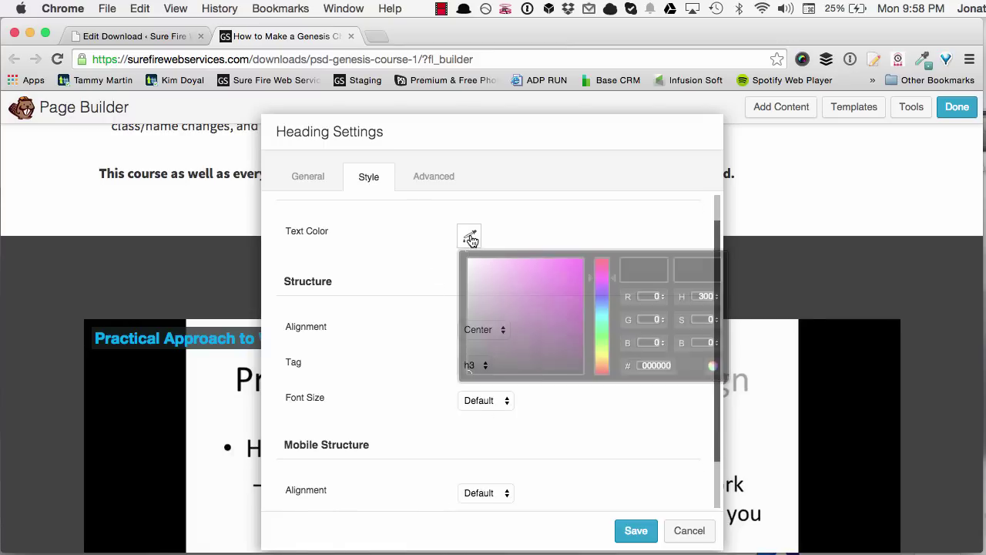
left_click(418, 238)
Keep the heading's tag at h3, give it a Custom font size of 42 px and save the heading settings.
scroll(422, 370, "down", 2)
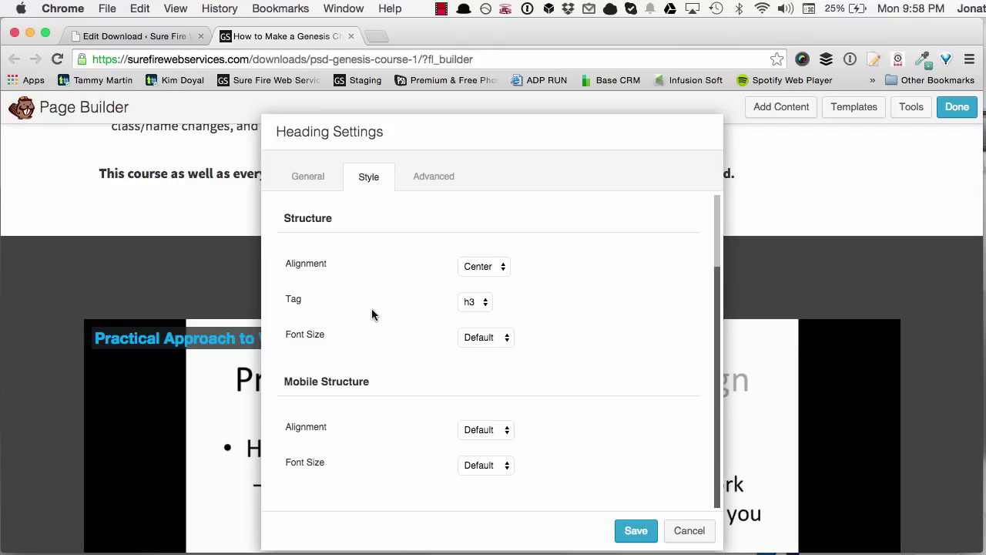
left_click(479, 310)
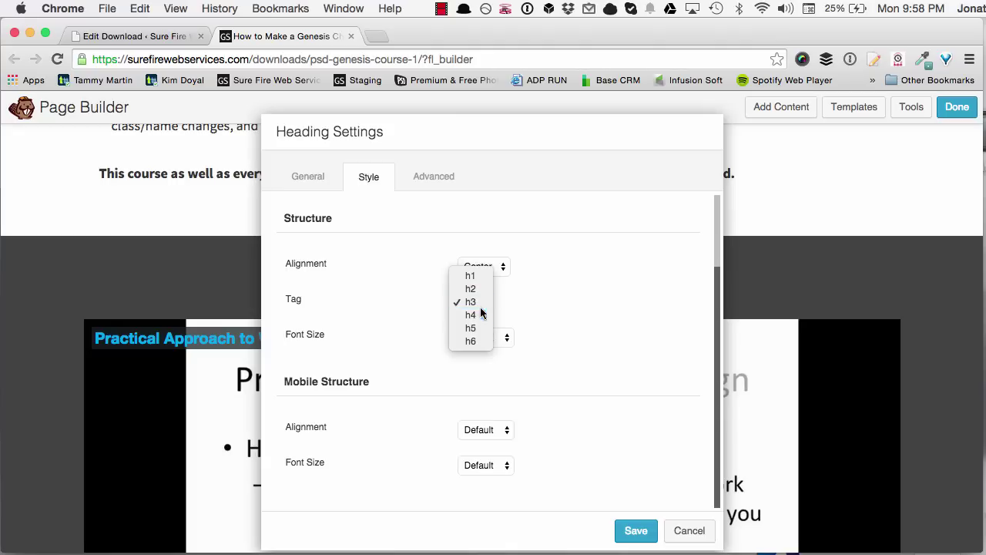
left_click(574, 298)
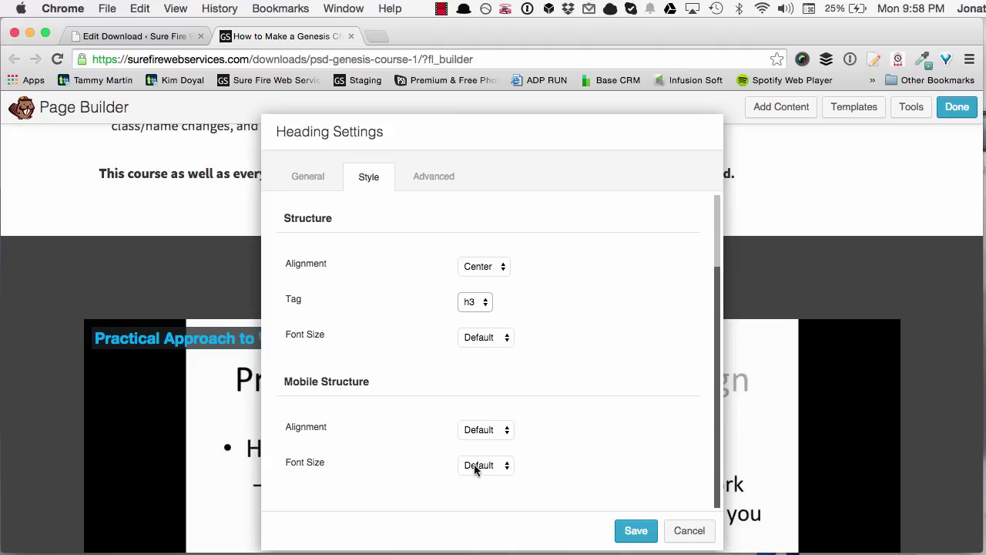
left_click(485, 336)
left_click(480, 348)
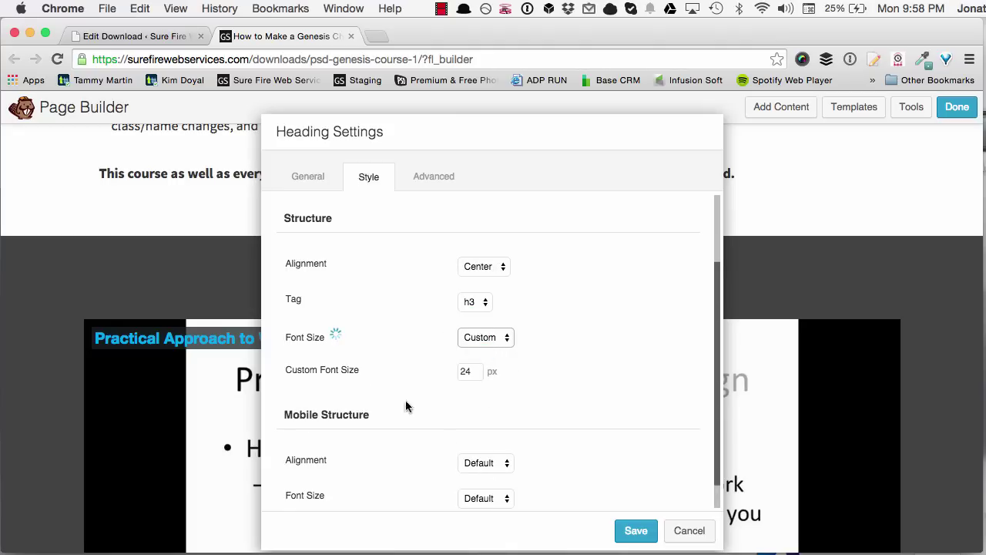
scroll(446, 401, "down", 1)
double_click(466, 351)
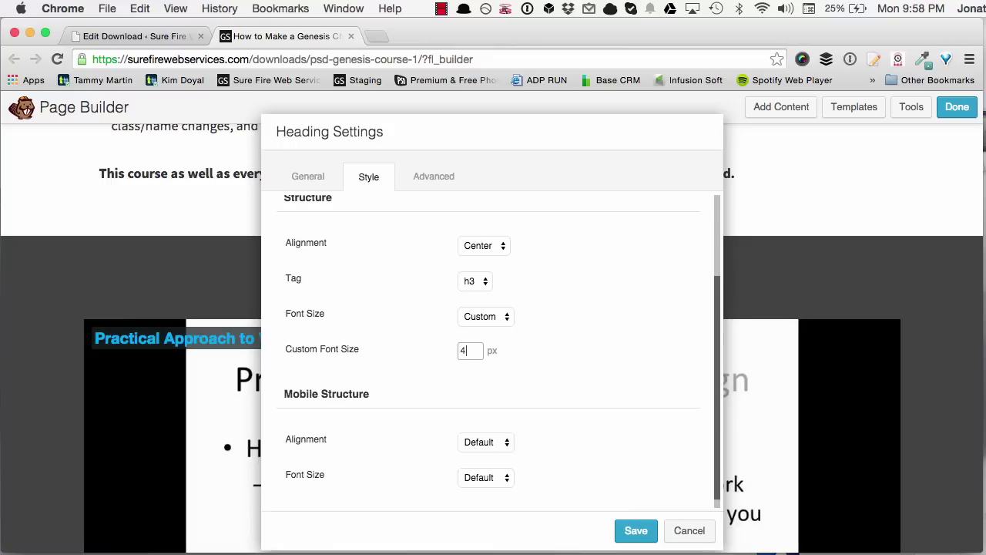
type("2")
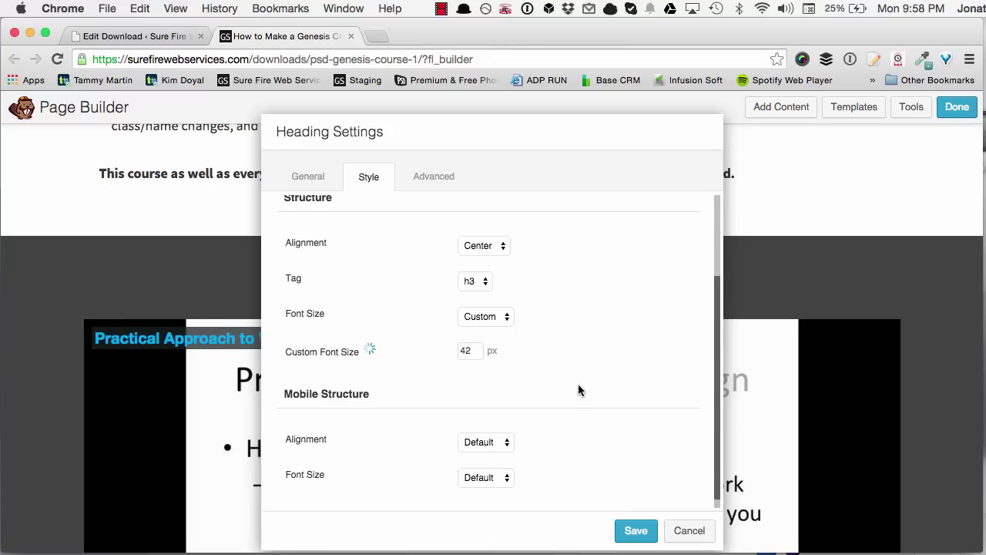
left_click(633, 531)
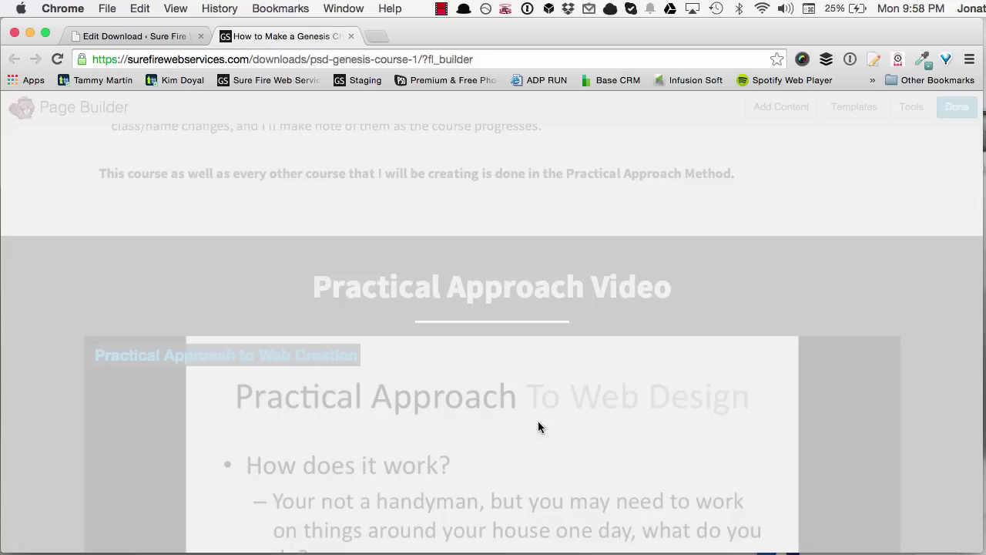
Open the settings of the row holding the Practical Approach Video heading and set its background type to Photo.
scroll(502, 366, "up", 3)
scroll(502, 366, "up", 1)
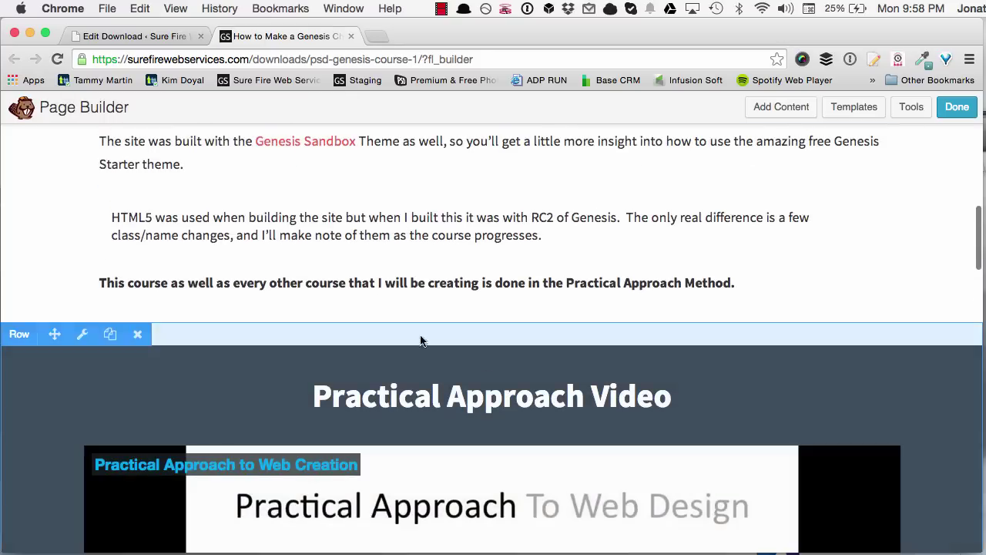
scroll(497, 268, "down", 5)
scroll(396, 253, "down", 5)
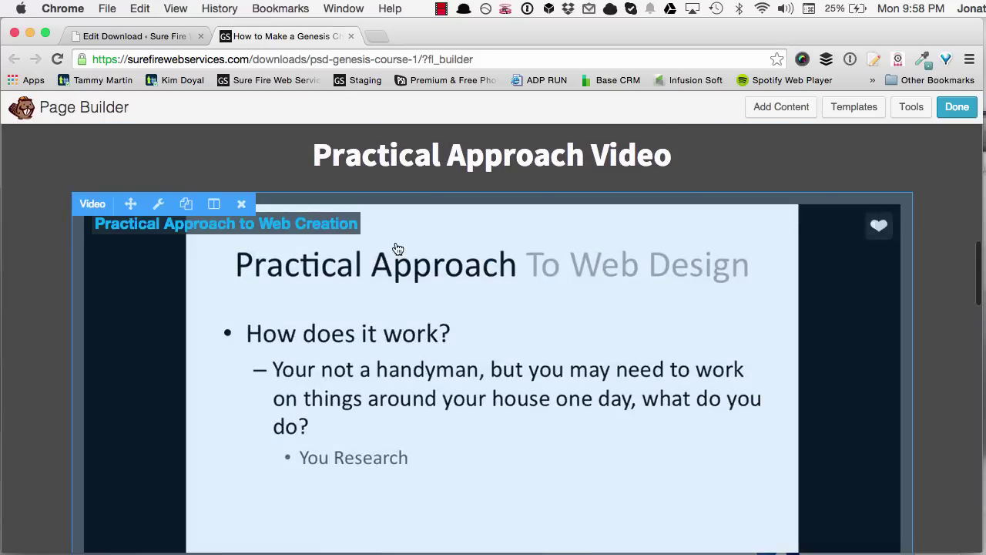
scroll(59, 427, "up", 5)
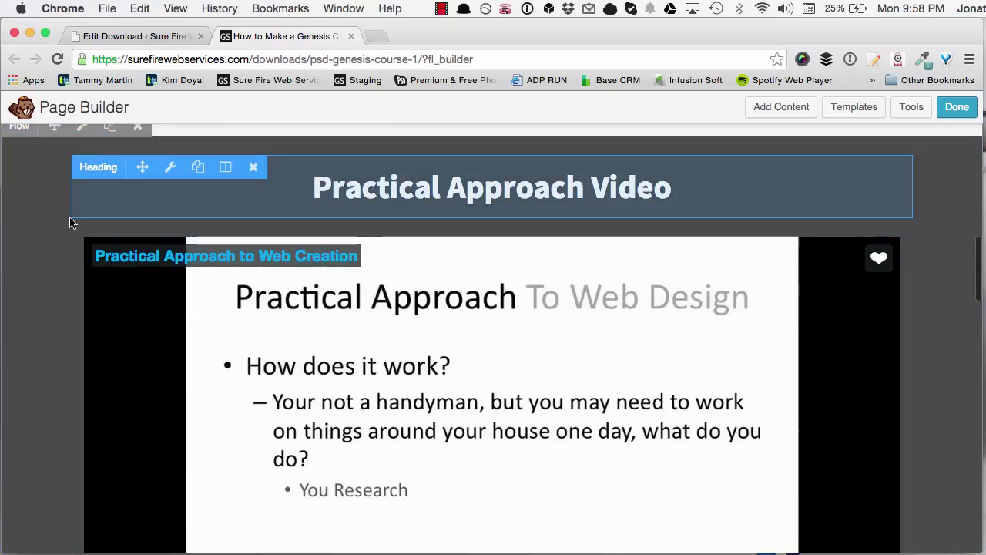
scroll(57, 269, "up", 2)
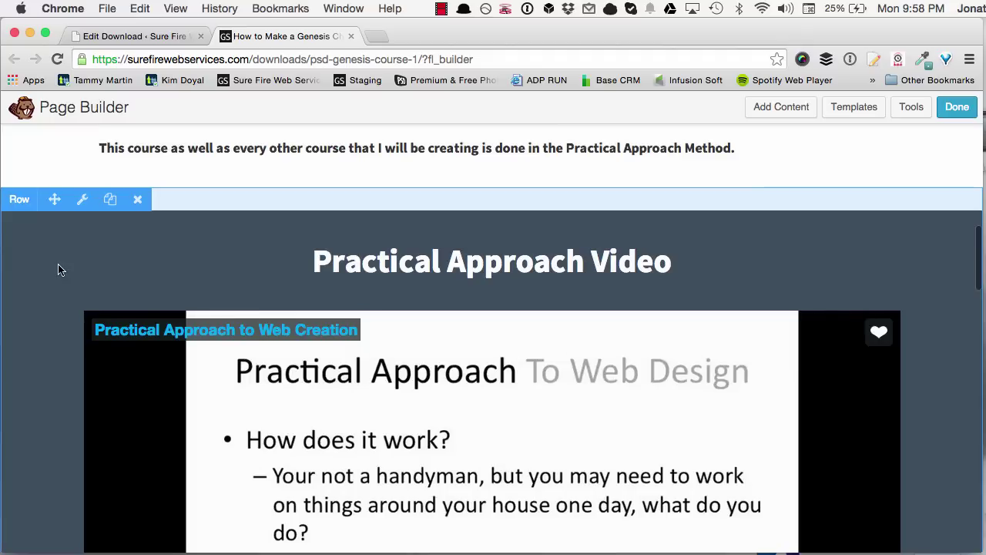
left_click(83, 199)
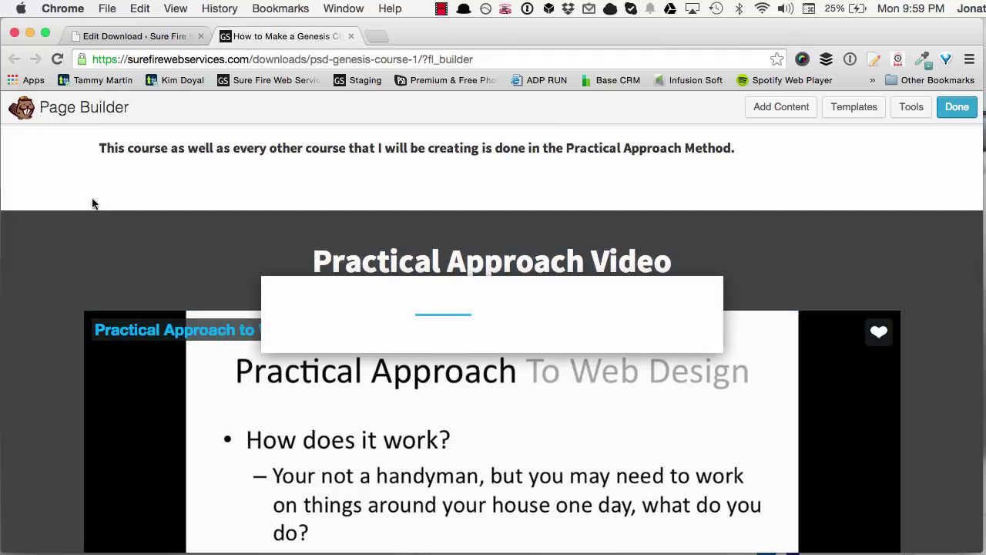
left_click(362, 176)
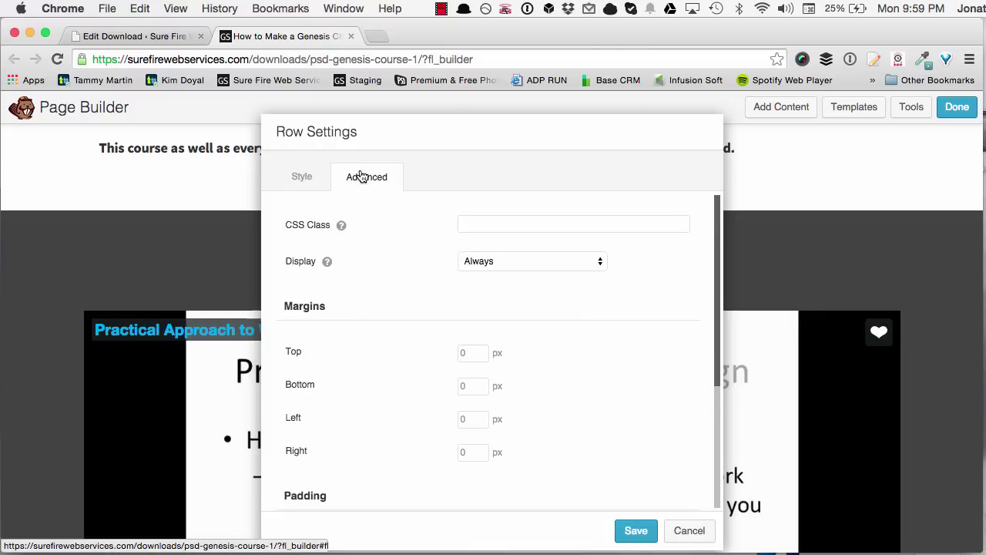
scroll(424, 301, "down", 5)
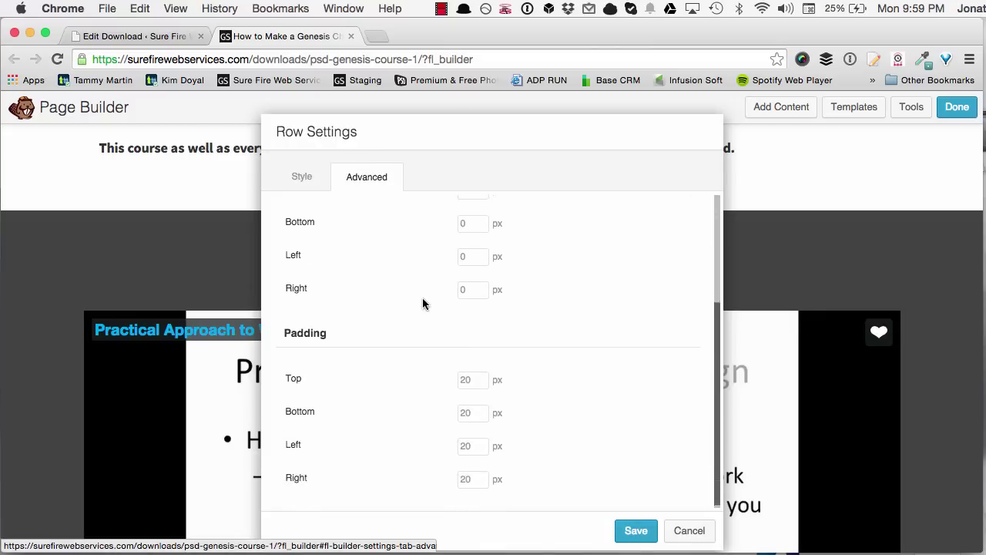
scroll(424, 301, "up", 5)
left_click(303, 177)
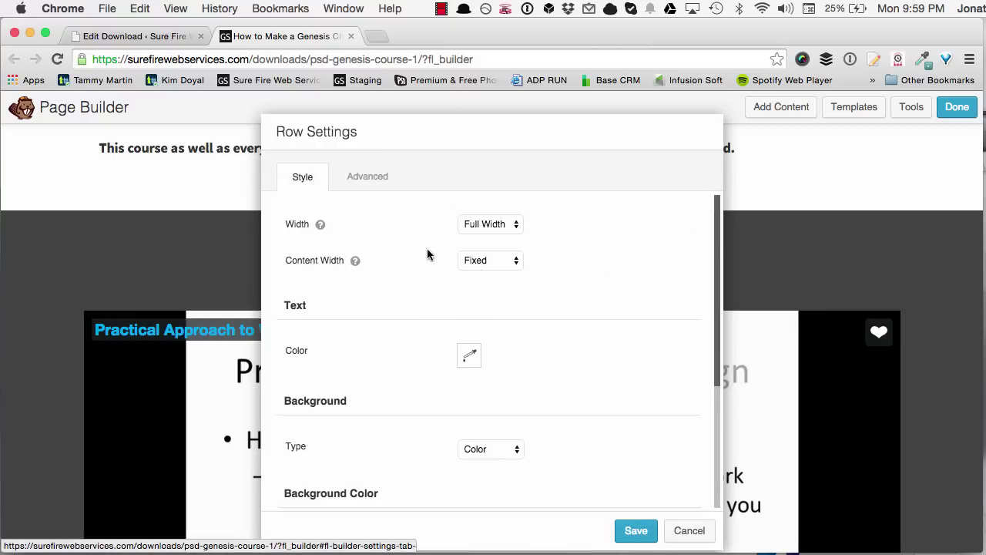
scroll(456, 324, "down", 2)
left_click(474, 351)
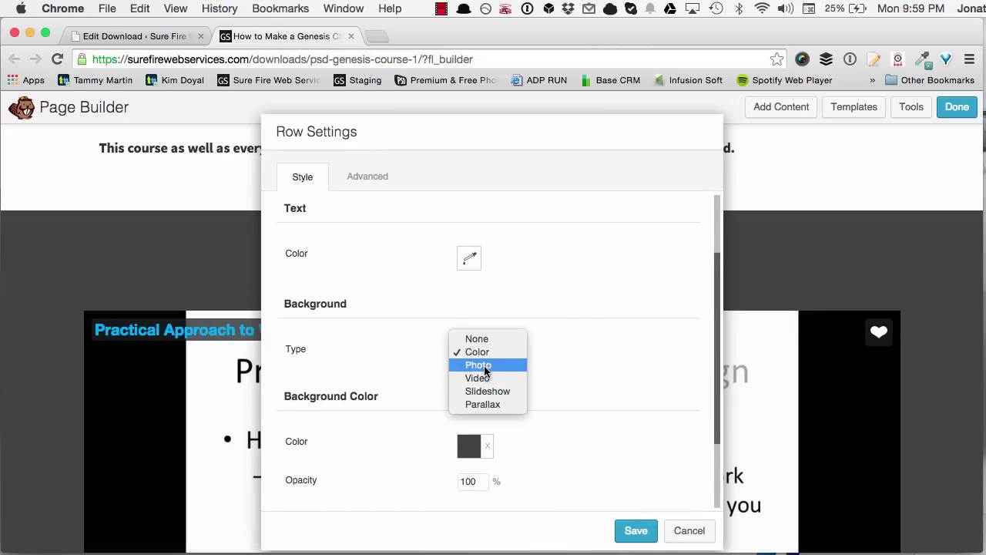
left_click(484, 366)
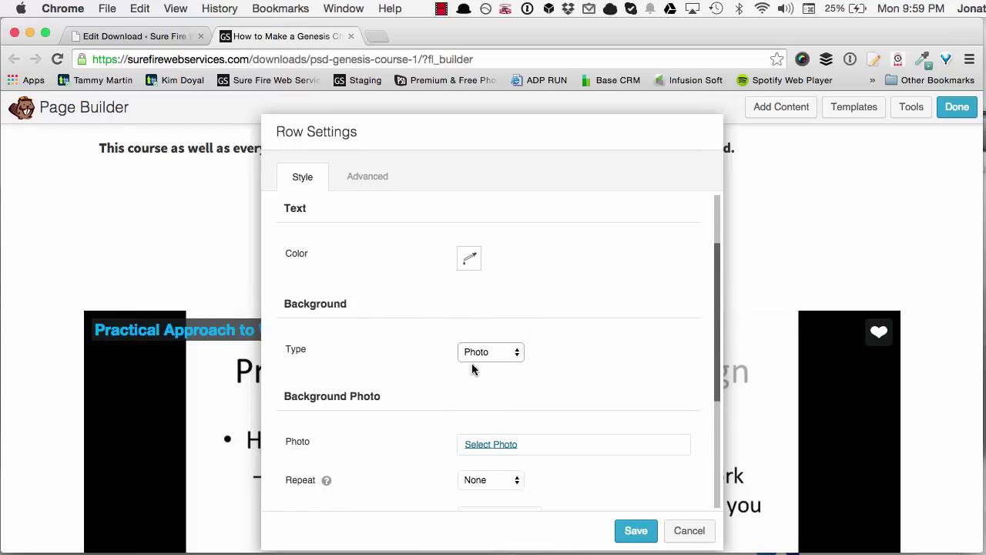
Choose the light texture image back13.png from the media library as the row's background photo.
scroll(477, 377, "down", 2)
left_click(490, 388)
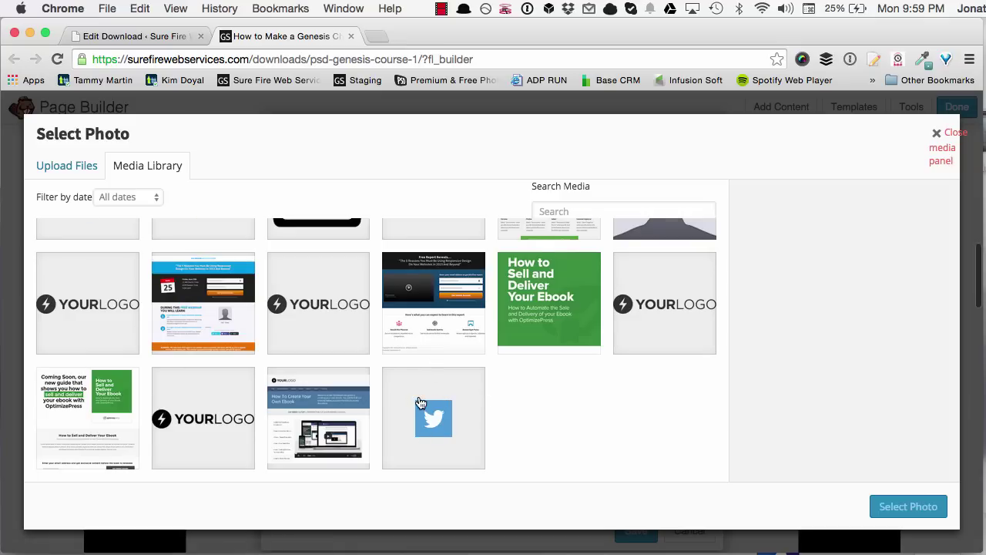
scroll(419, 402, "up", 5)
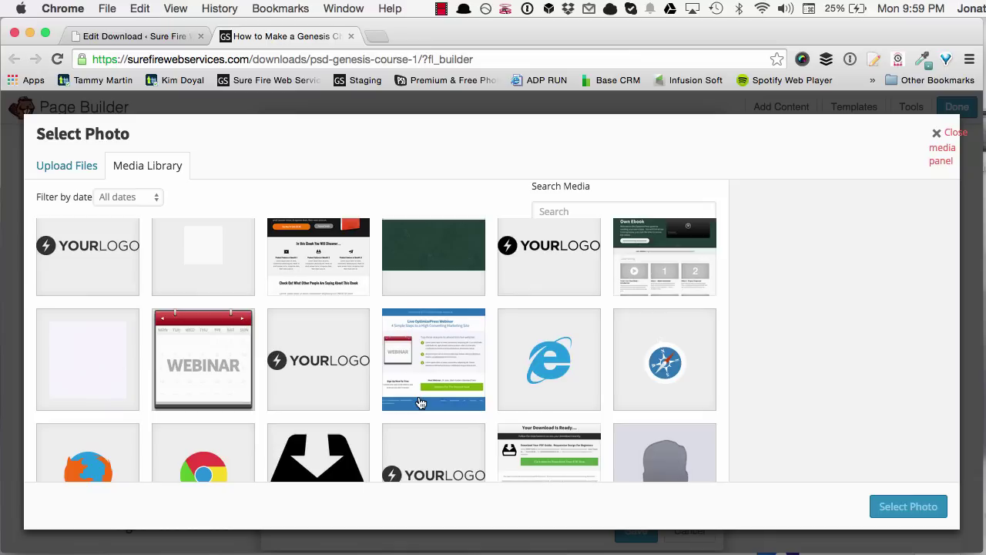
left_click(94, 363)
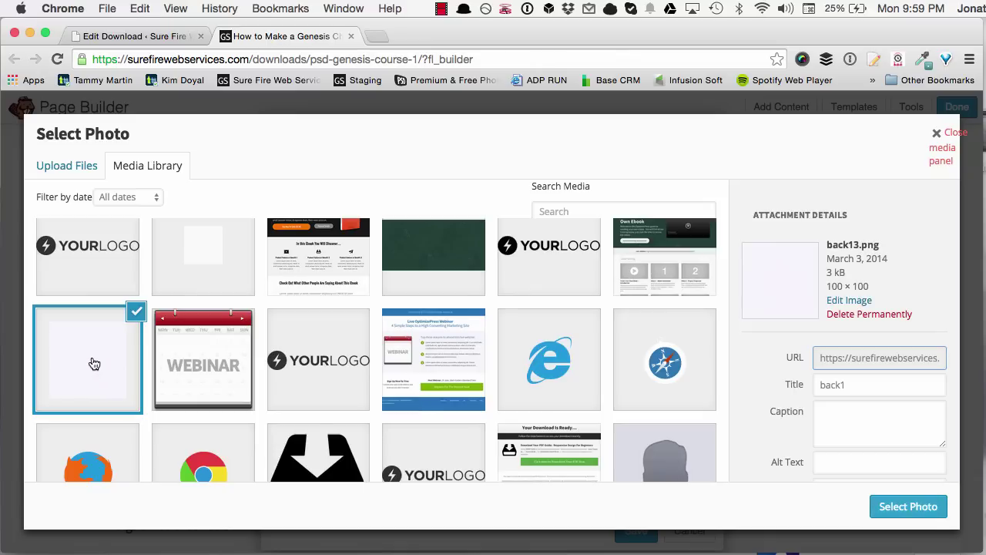
left_click(907, 506)
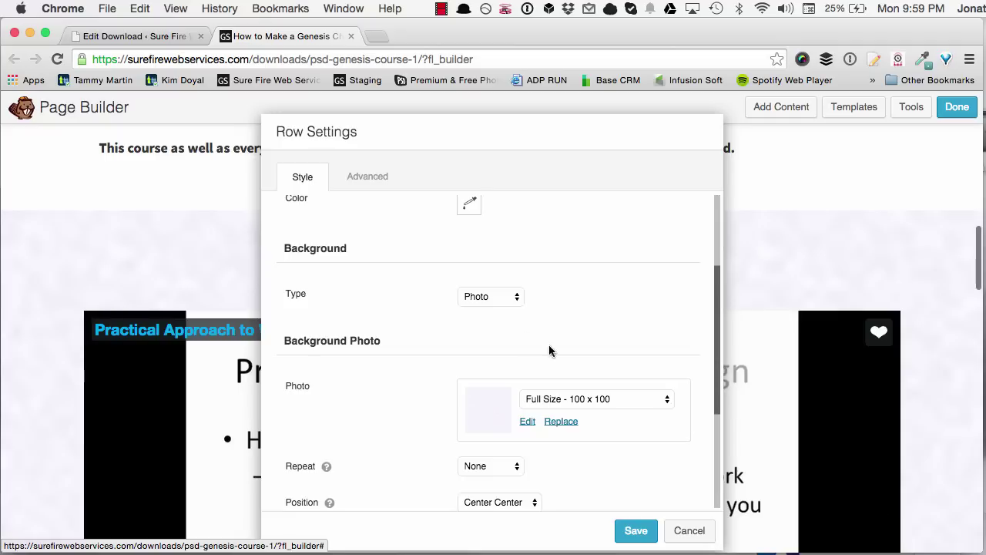
Set the background photo's Repeat to Tile and its Scale to None, and save the row settings.
scroll(406, 277, "down", 4)
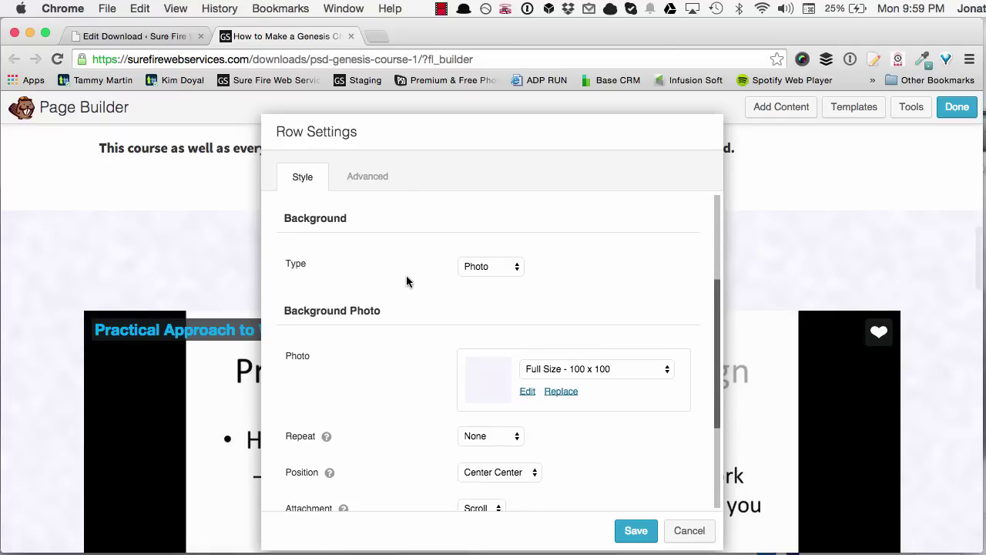
left_click(473, 375)
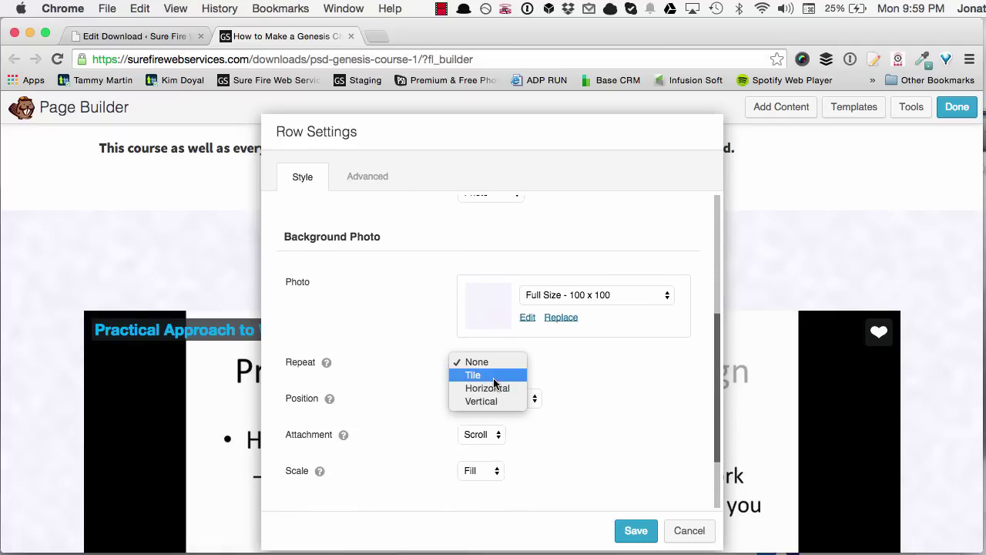
left_click(494, 377)
scroll(406, 358, "down", 1)
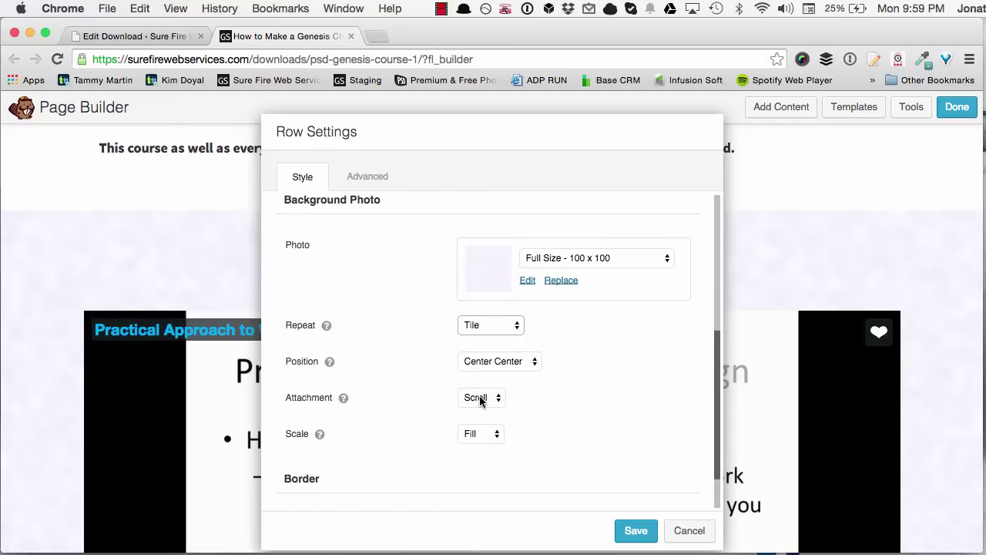
left_click(479, 433)
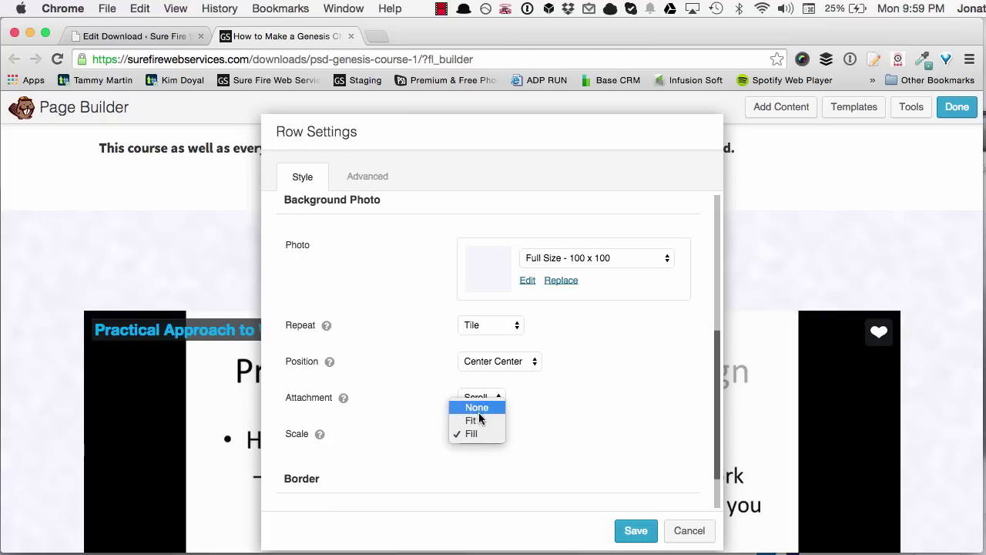
left_click(477, 408)
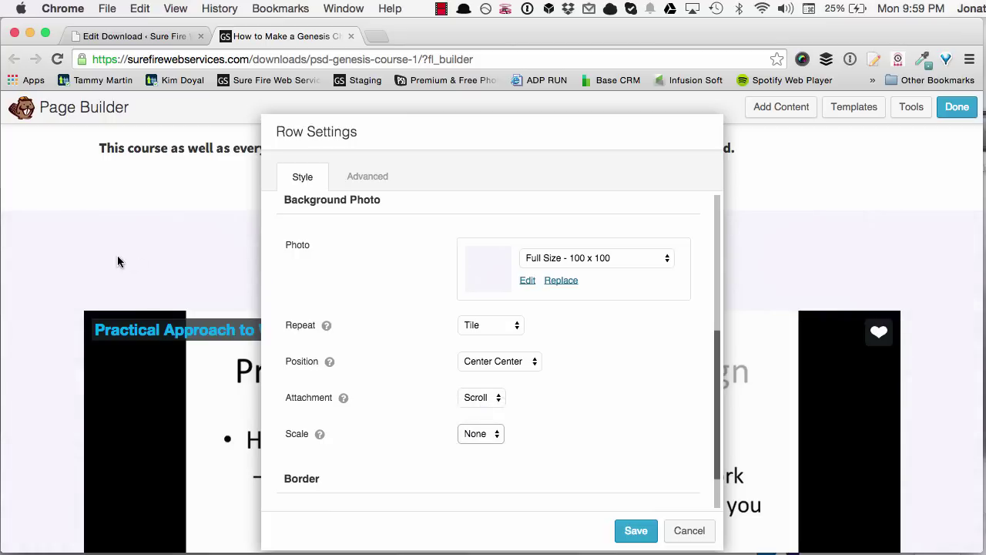
scroll(424, 331, "down", 1)
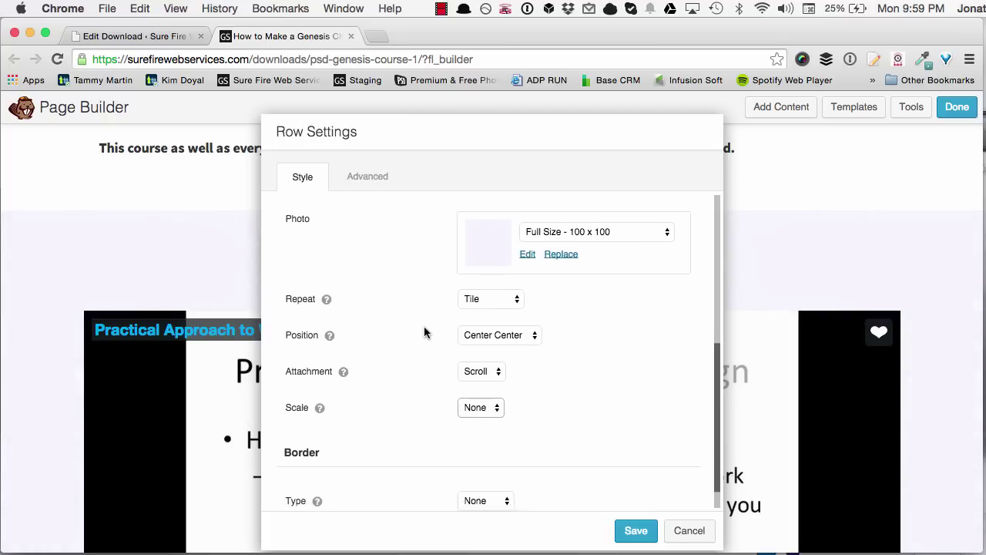
scroll(424, 332, "up", 1)
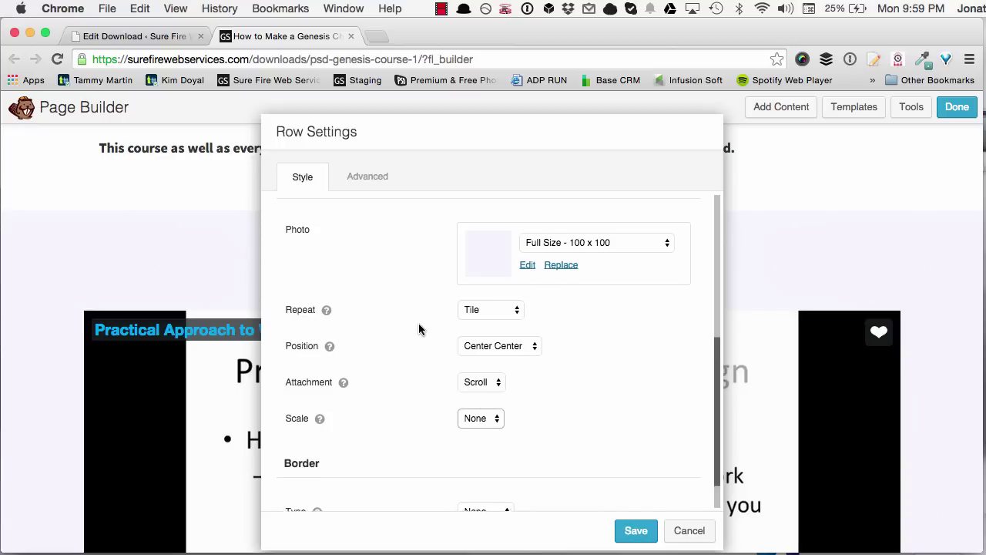
scroll(418, 323, "down", 1)
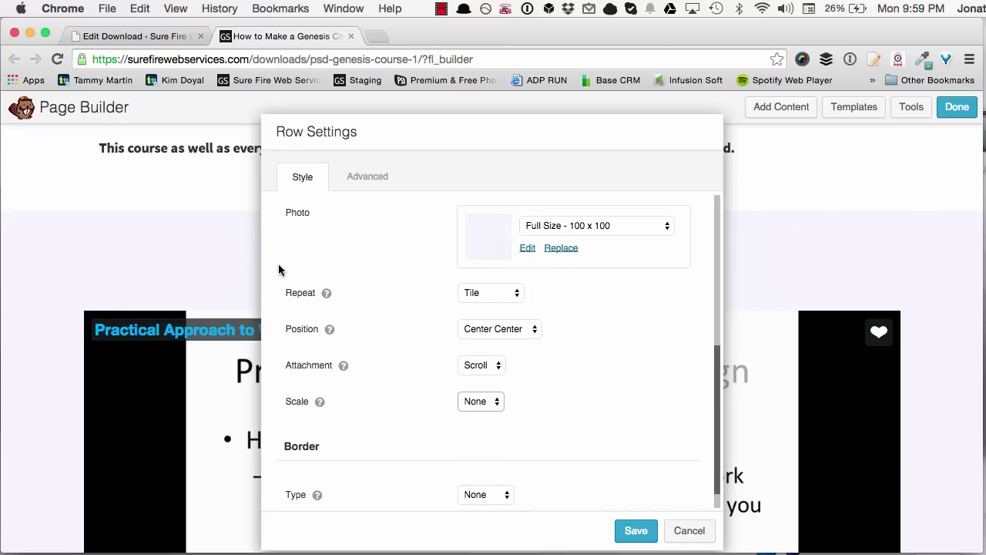
scroll(49, 300, "down", 8)
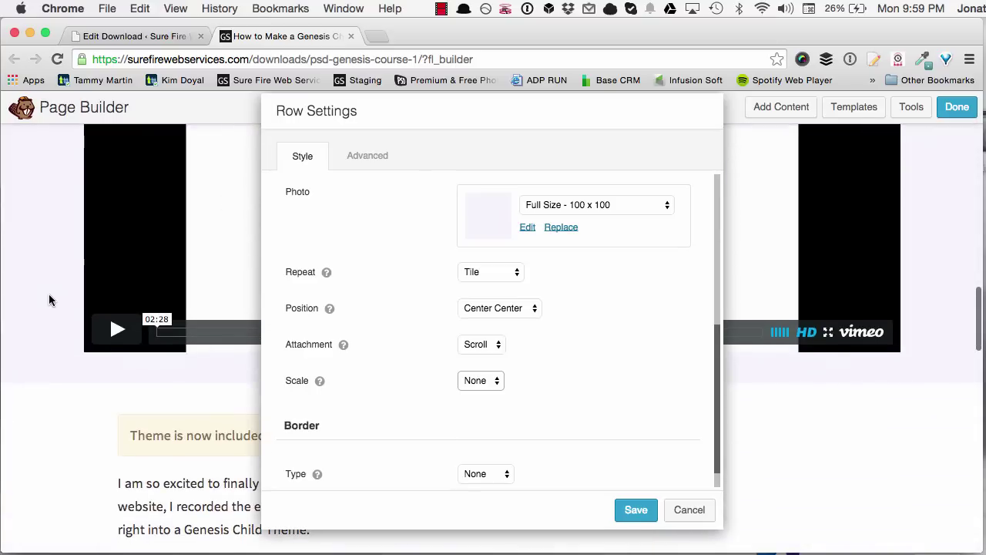
scroll(49, 299, "up", 5)
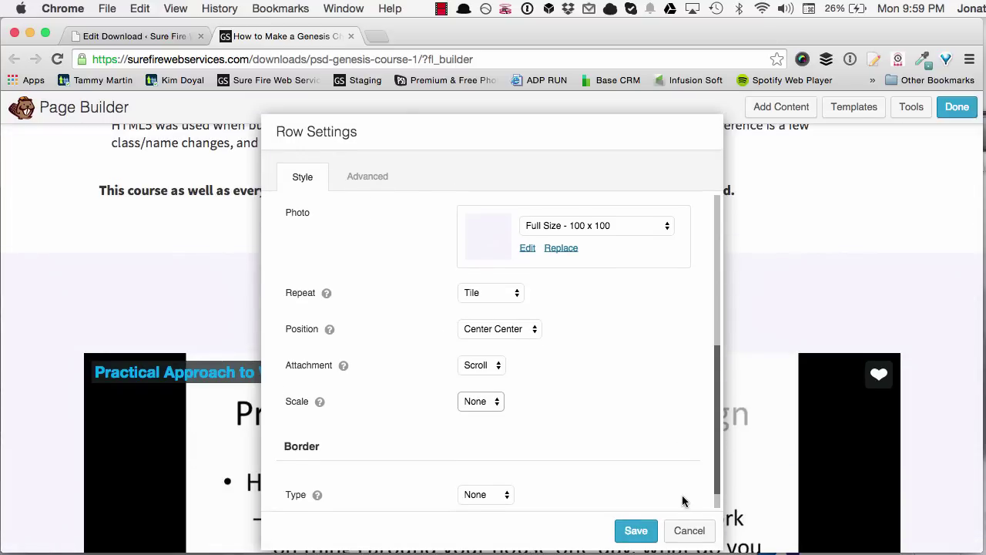
left_click(635, 530)
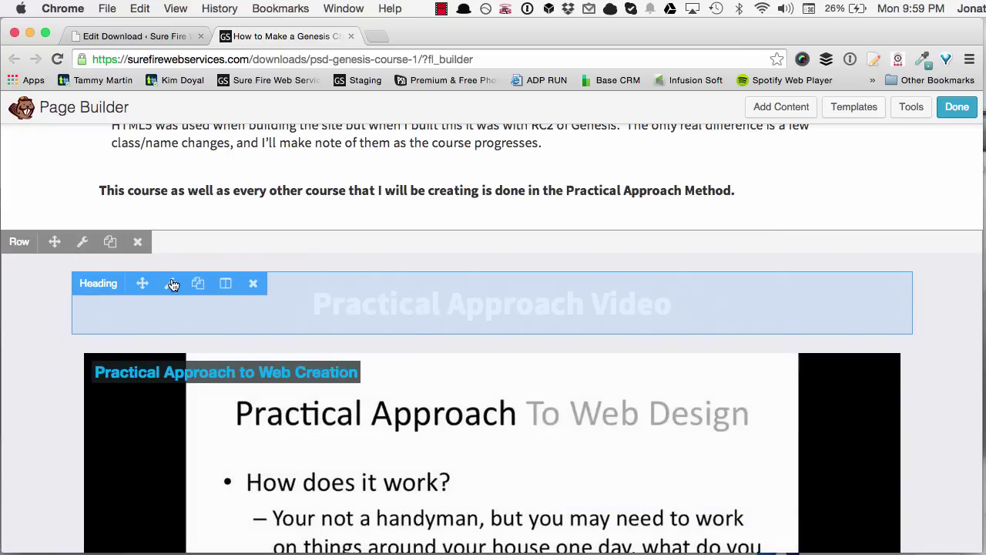
Set the Practical Approach Video heading's text color to #333333 and save the heading settings.
left_click(174, 284)
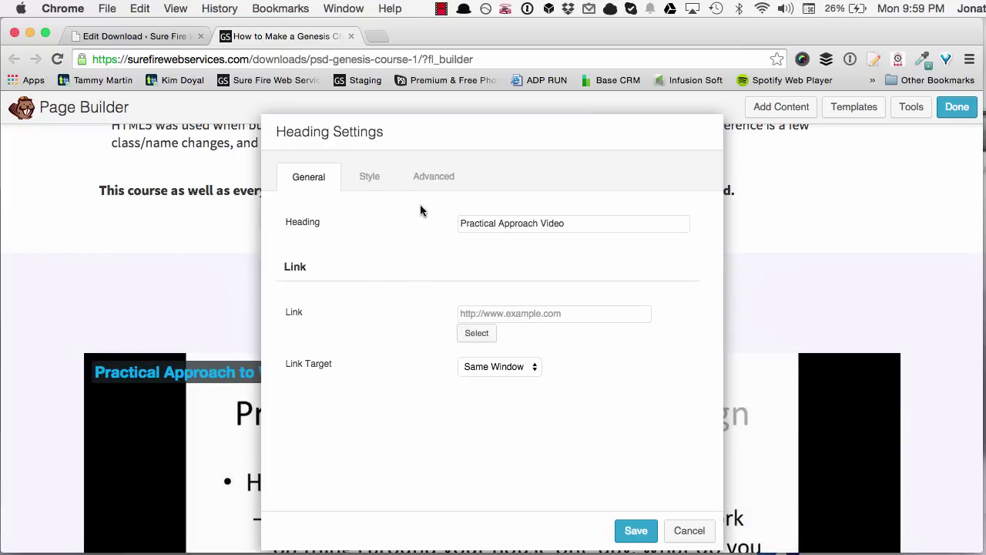
left_click(371, 182)
left_click(470, 277)
left_click_drag(469, 386, 348, 402)
double_click(645, 400)
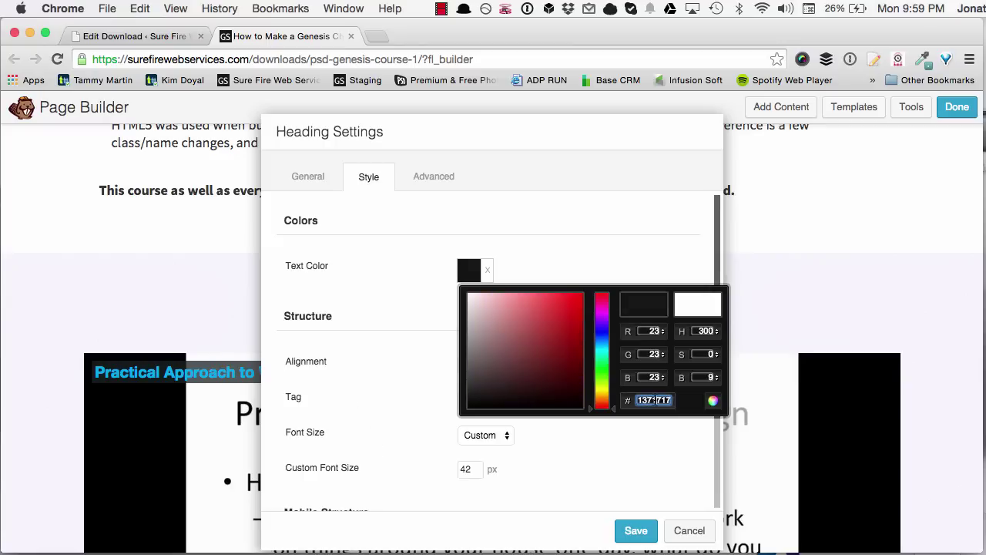
type("333333")
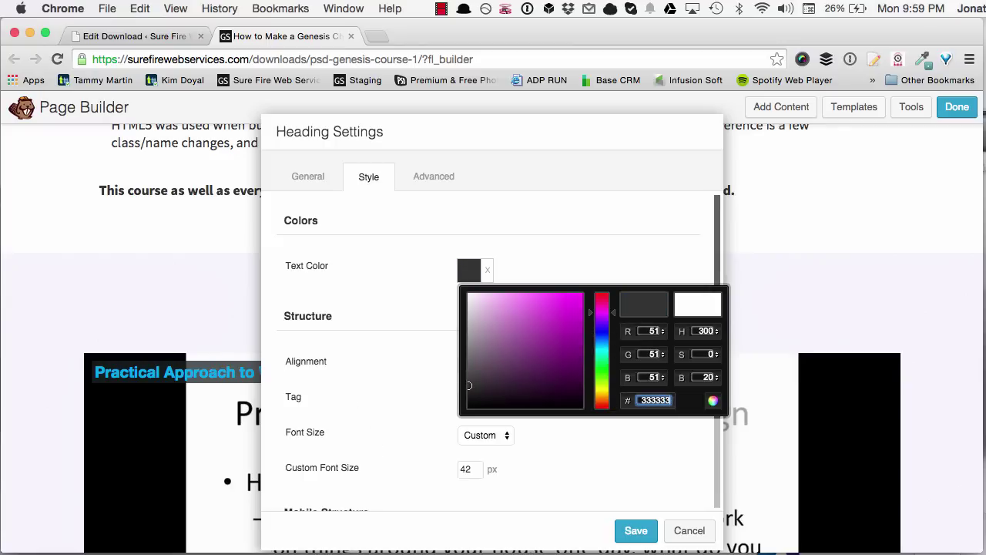
left_click(581, 224)
scroll(554, 270, "down", 4)
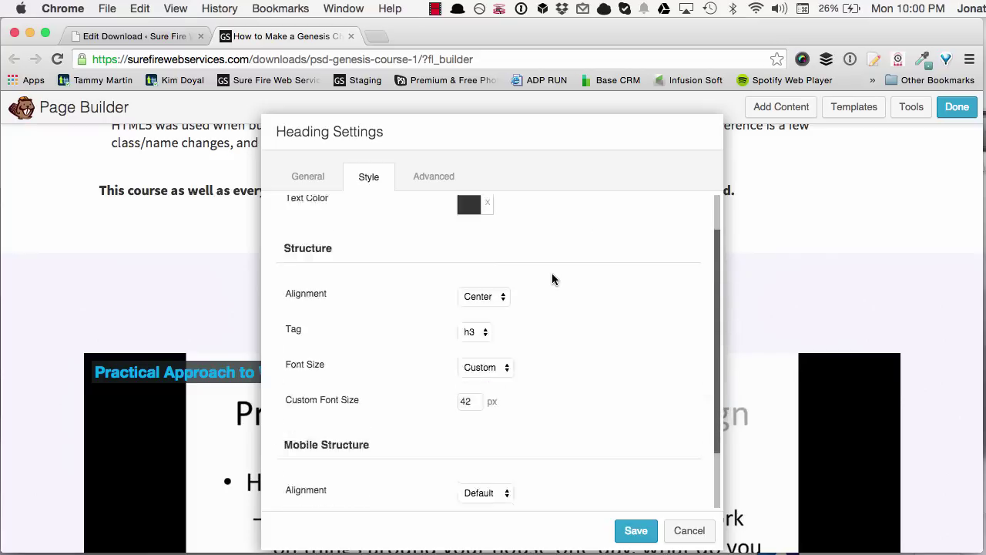
left_click(633, 532)
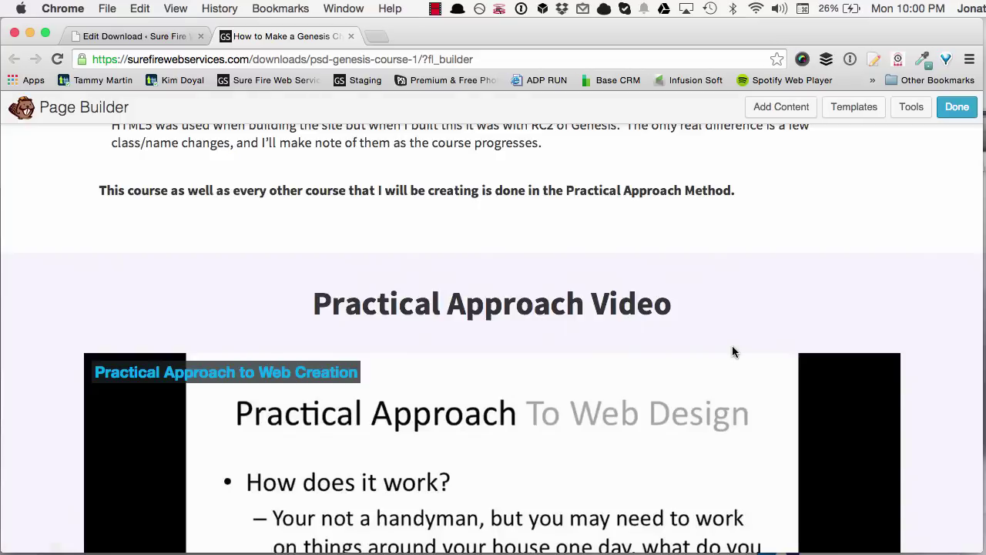
Review the rebuilt page's layout from the title row through the course text down to the video row.
scroll(787, 347, "up", 5)
scroll(786, 350, "up", 10)
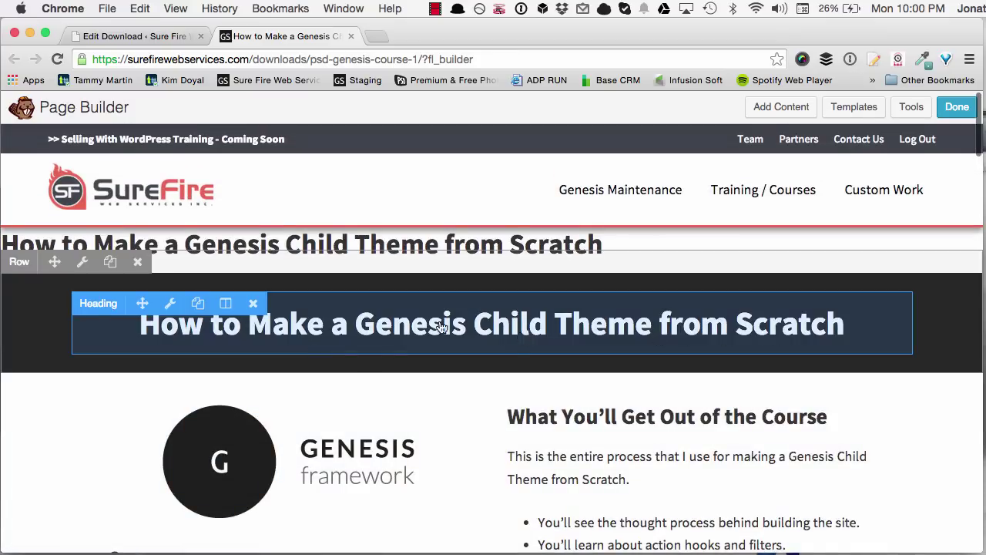
scroll(440, 327, "down", 5)
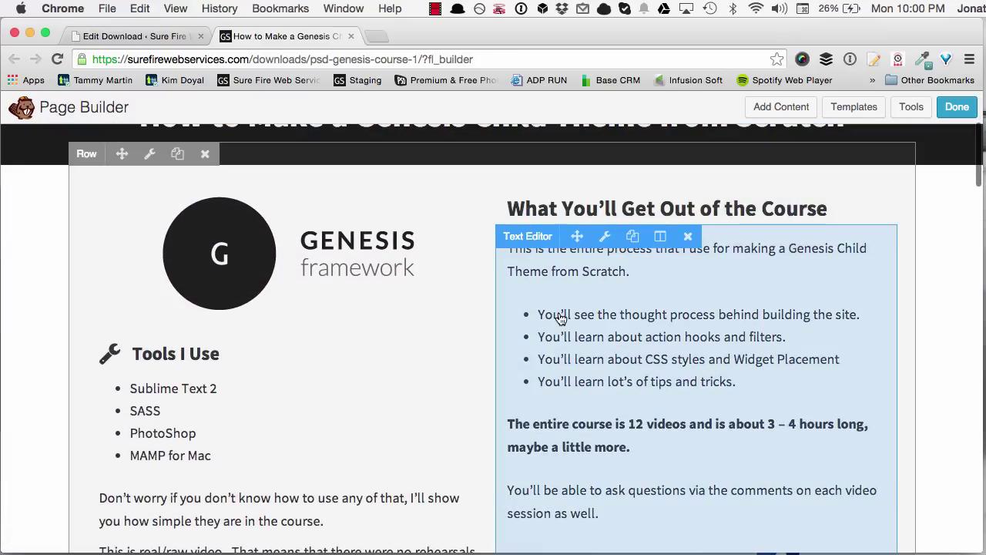
scroll(449, 324, "down", 3)
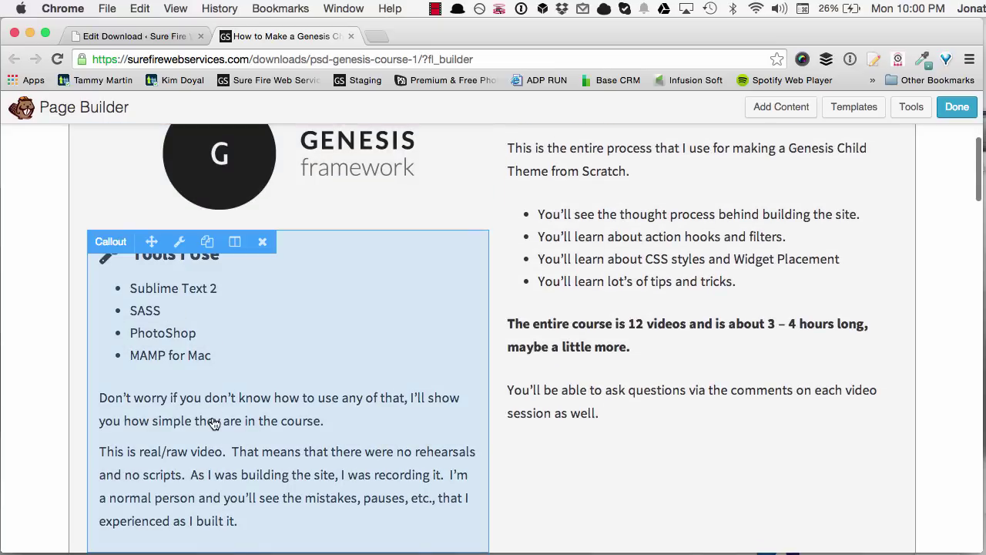
scroll(229, 331, "down", 9)
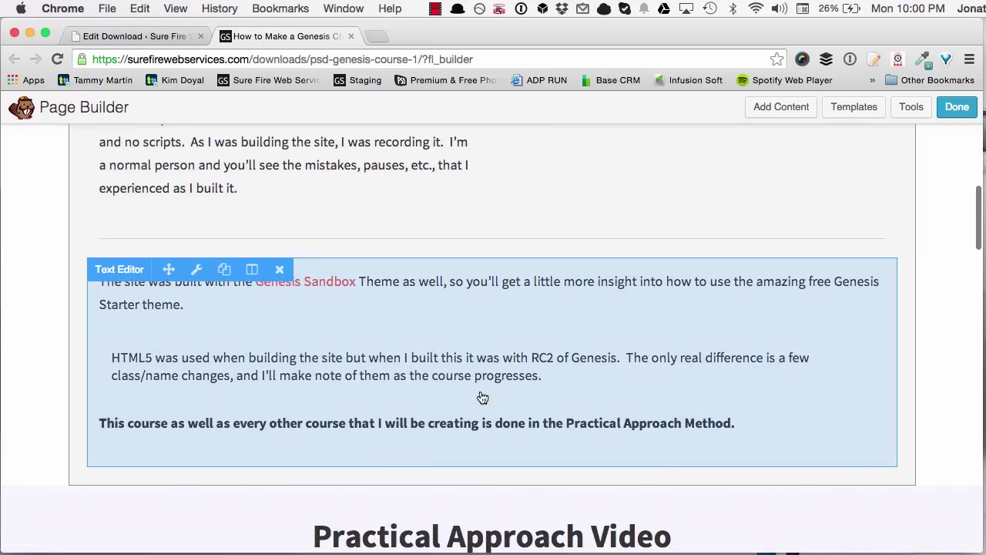
scroll(485, 431, "up", 6)
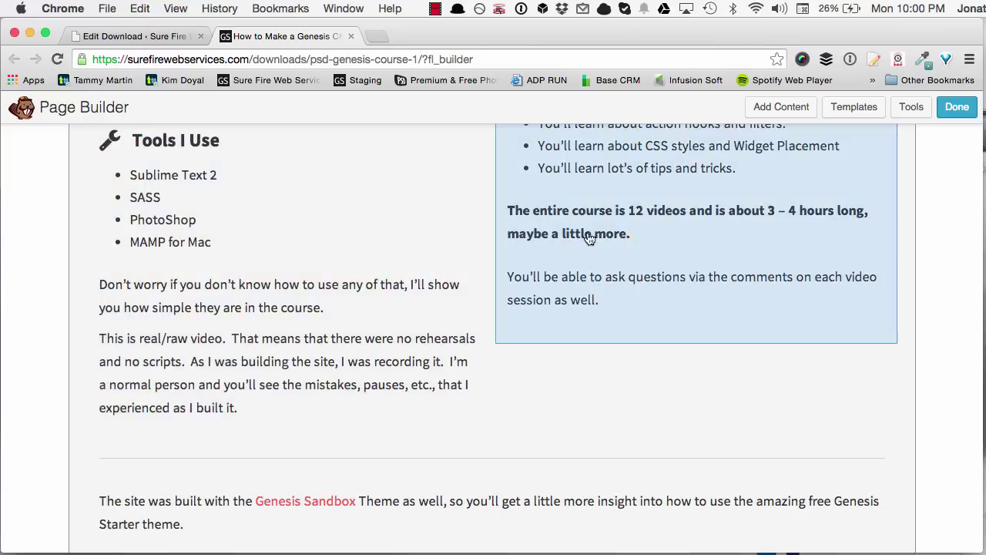
Switch from the download's edit screen to its published course page, leaving without saving the changes.
scroll(656, 223, "down", 10)
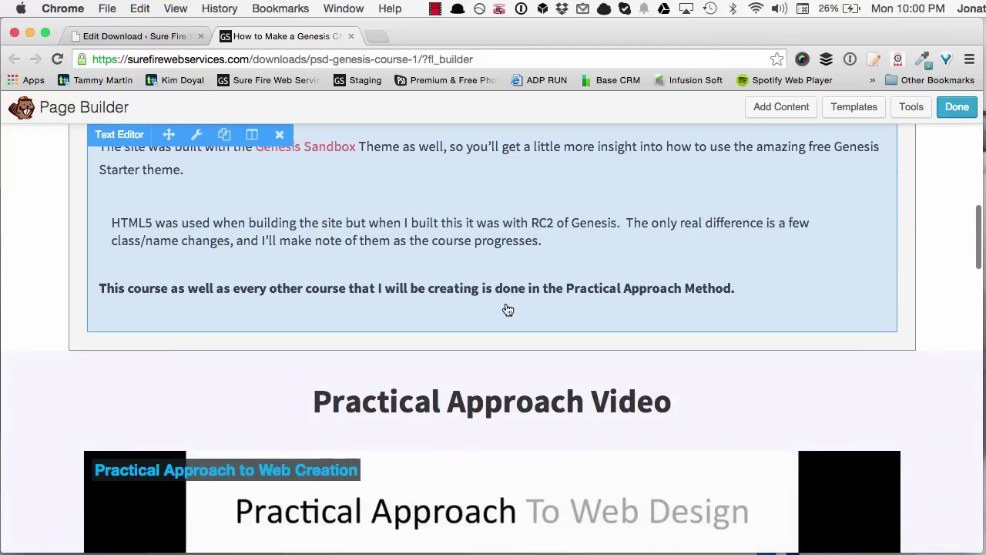
scroll(40, 291, "down", 3)
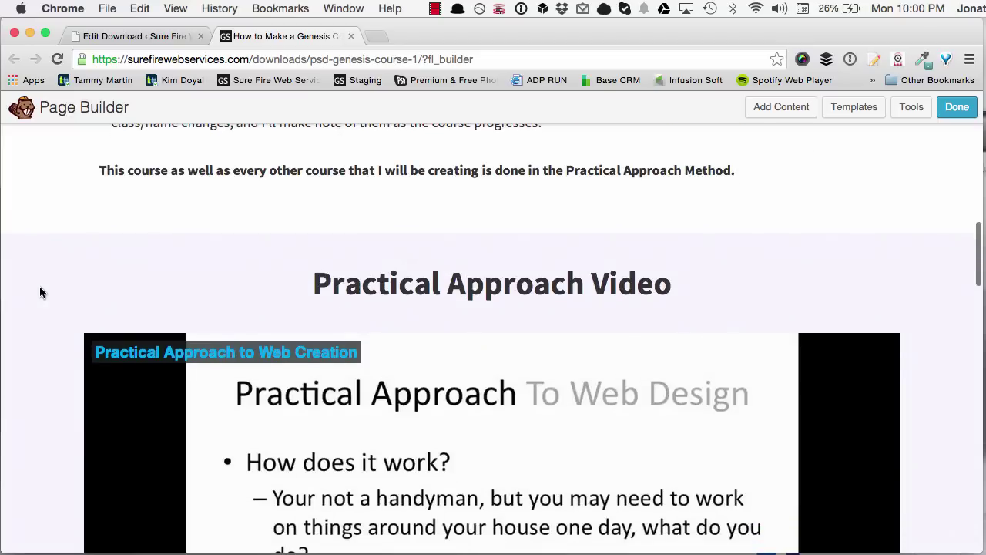
scroll(56, 291, "down", 15)
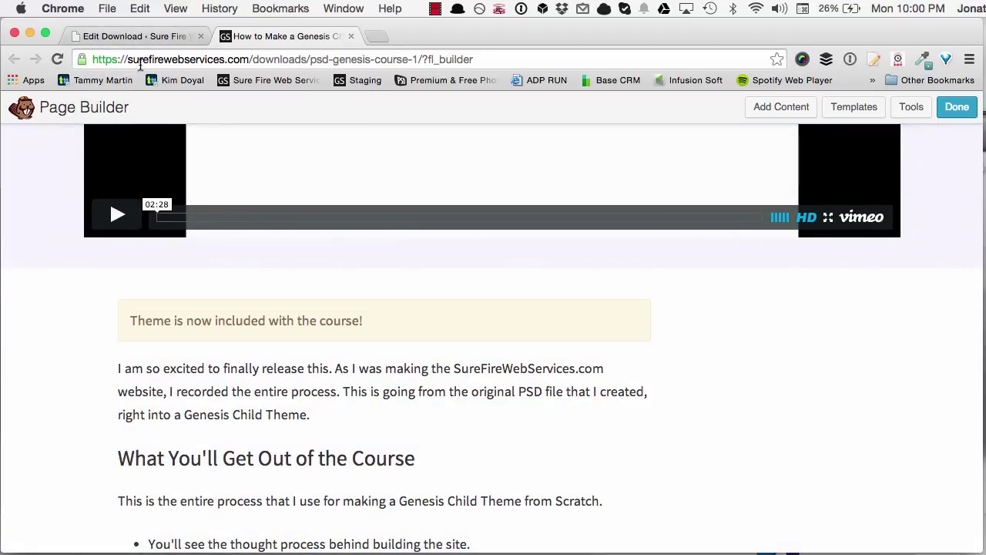
left_click(136, 37)
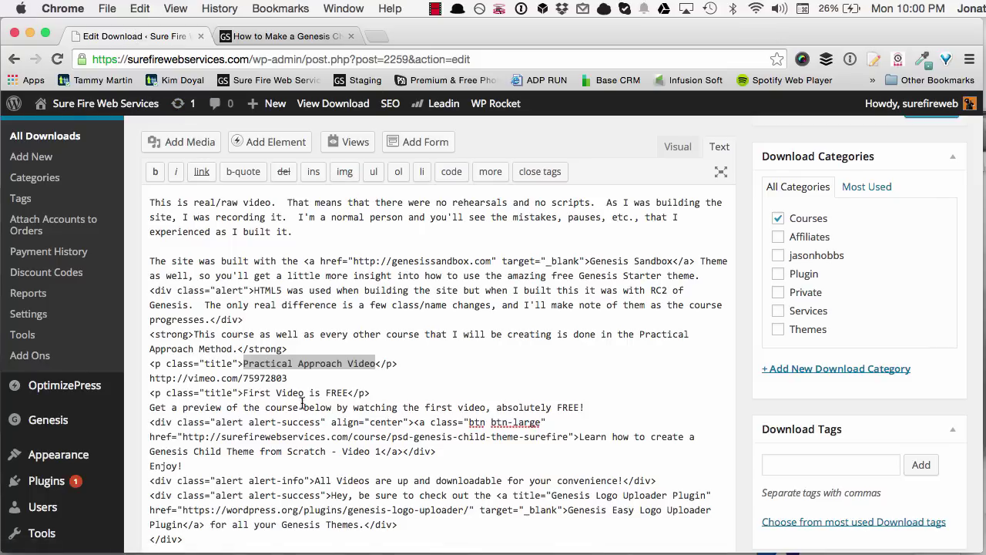
scroll(303, 404, "down", 2)
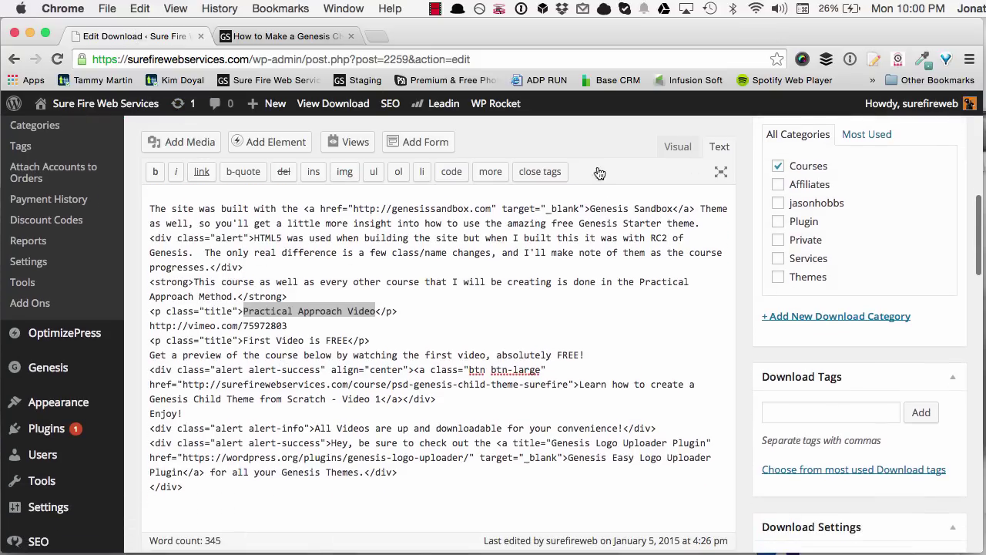
left_click(314, 104)
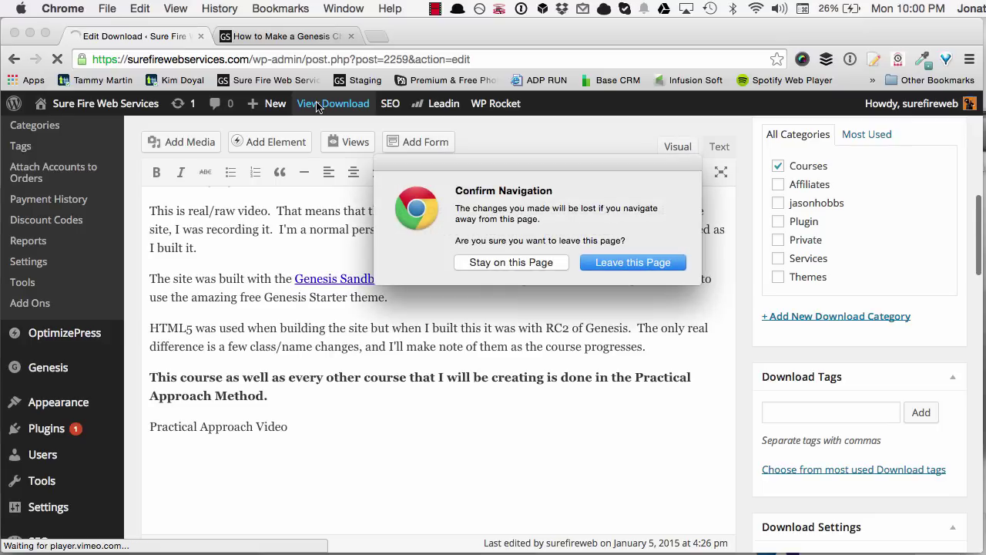
left_click(634, 262)
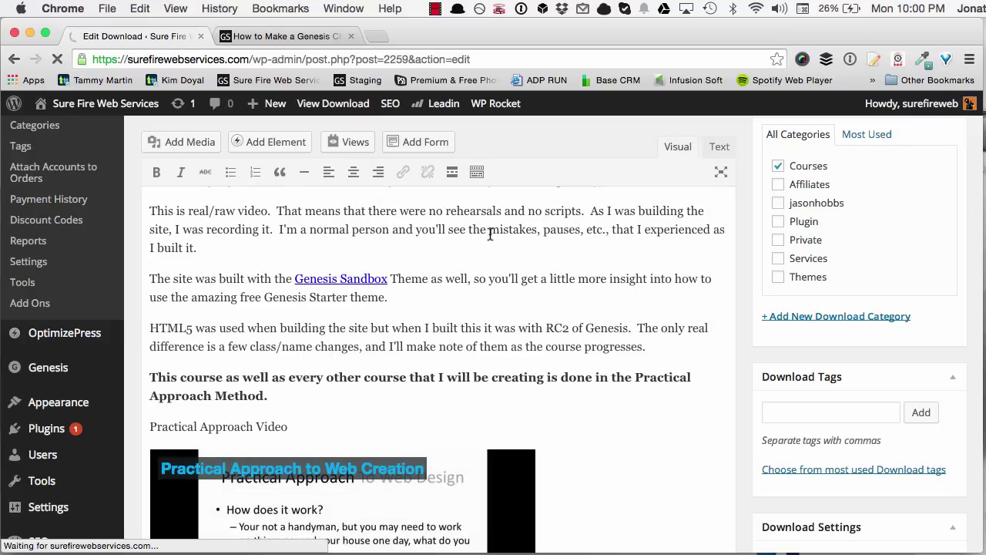
Find the section following the video on the original course page and select its "First Video is FREE" title.
scroll(387, 283, "down", 10)
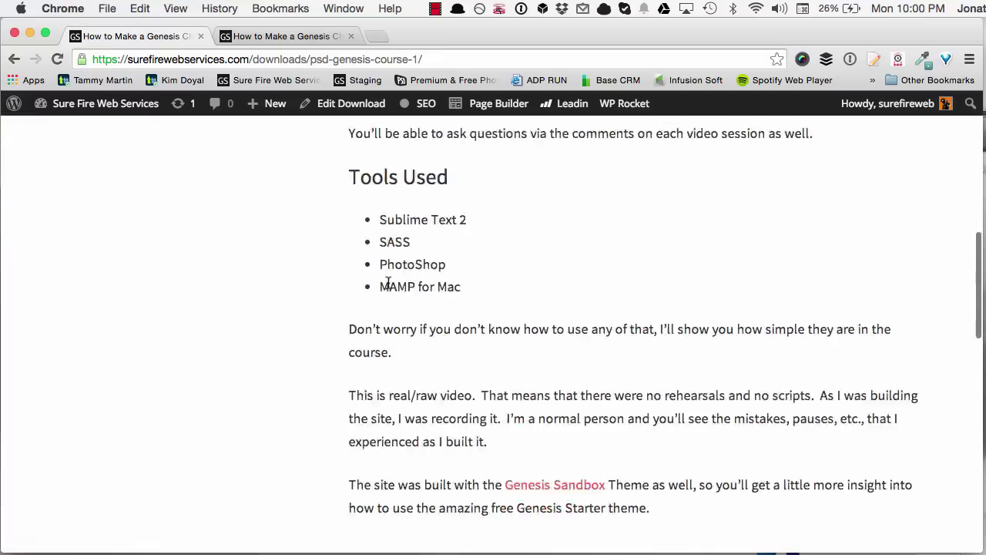
scroll(387, 283, "down", 15)
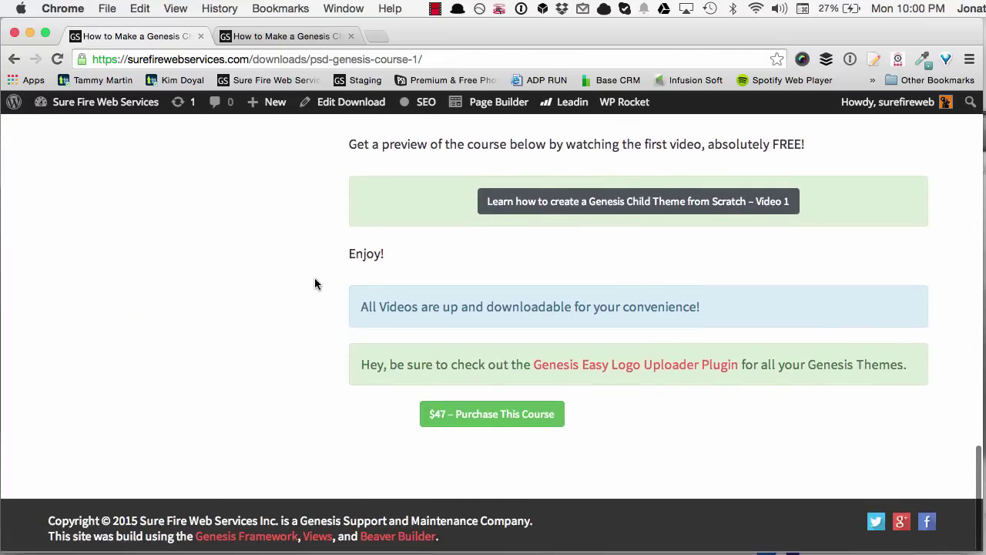
scroll(314, 261, "up", 3)
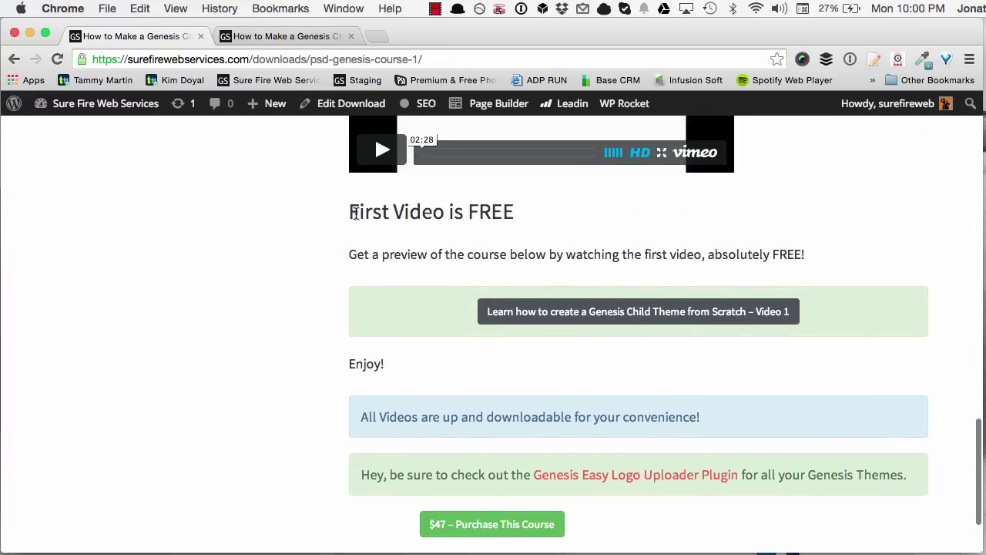
left_click_drag(351, 211, 564, 243)
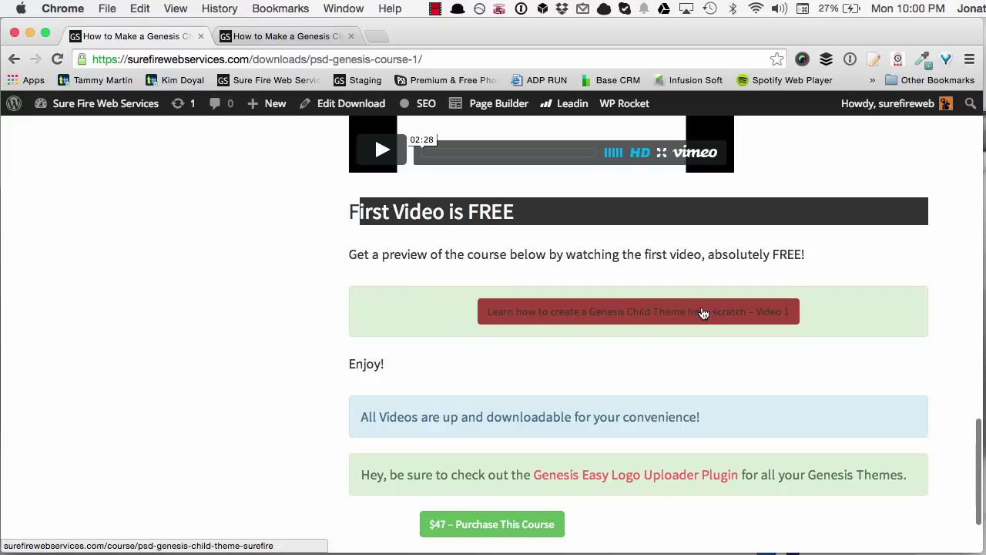
left_click(383, 202)
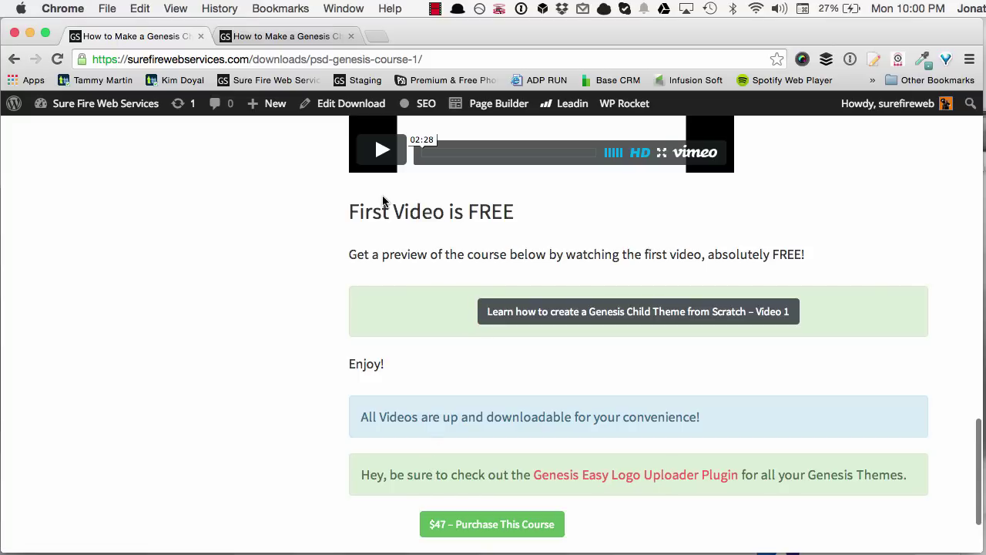
key("super+a")
left_click(539, 208)
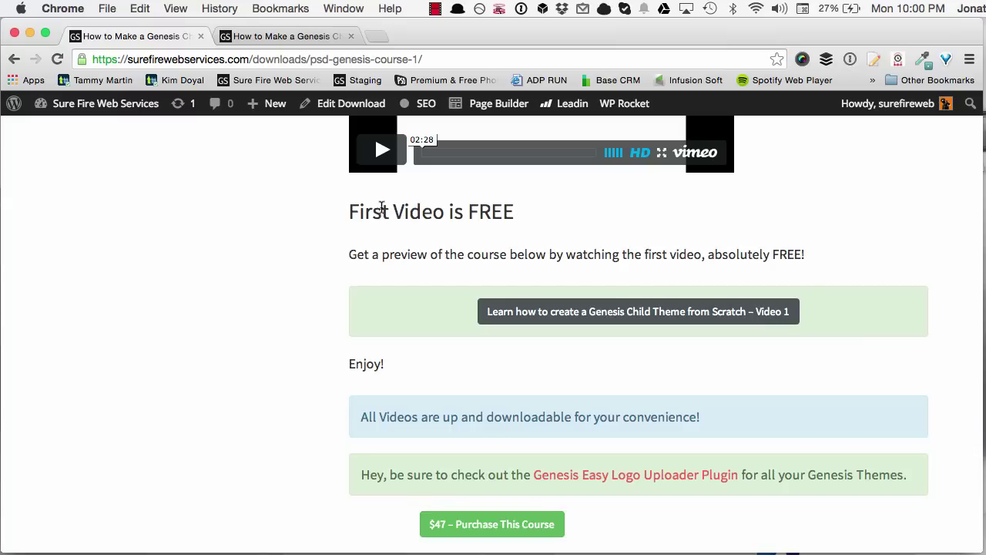
left_click_drag(350, 212, 516, 215)
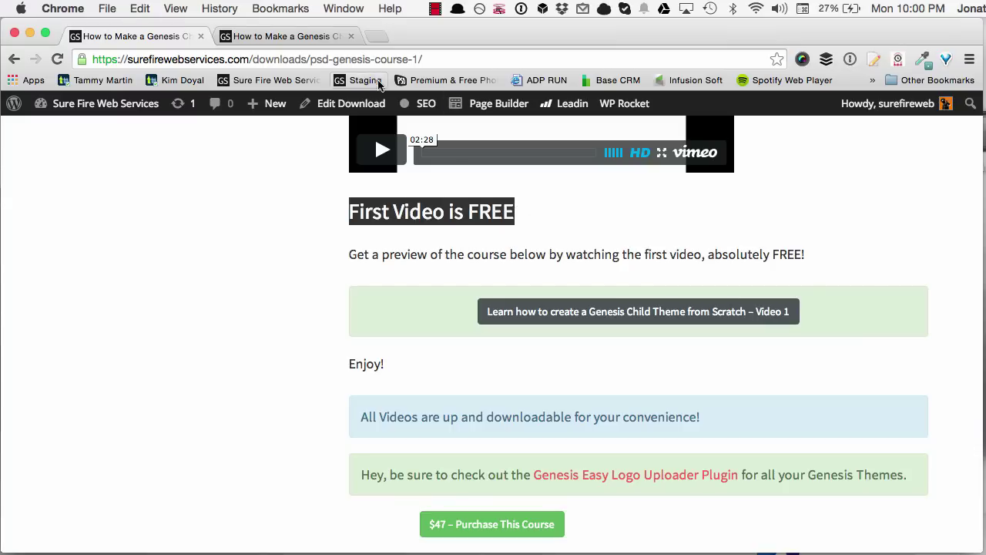
Add a Call to Action module to the Page Builder layout between the video row and the old course text.
left_click(311, 36)
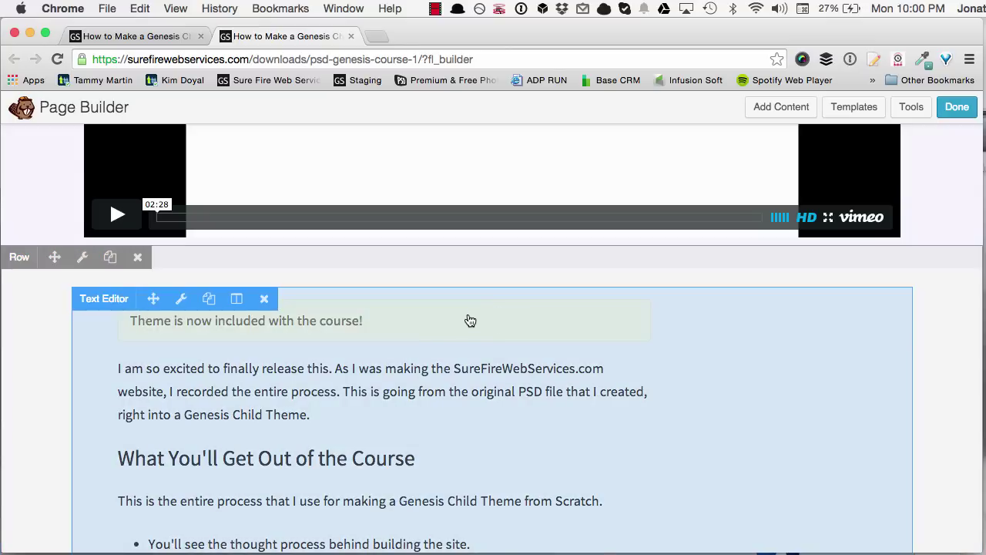
scroll(540, 277, "up", 2)
left_click(781, 106)
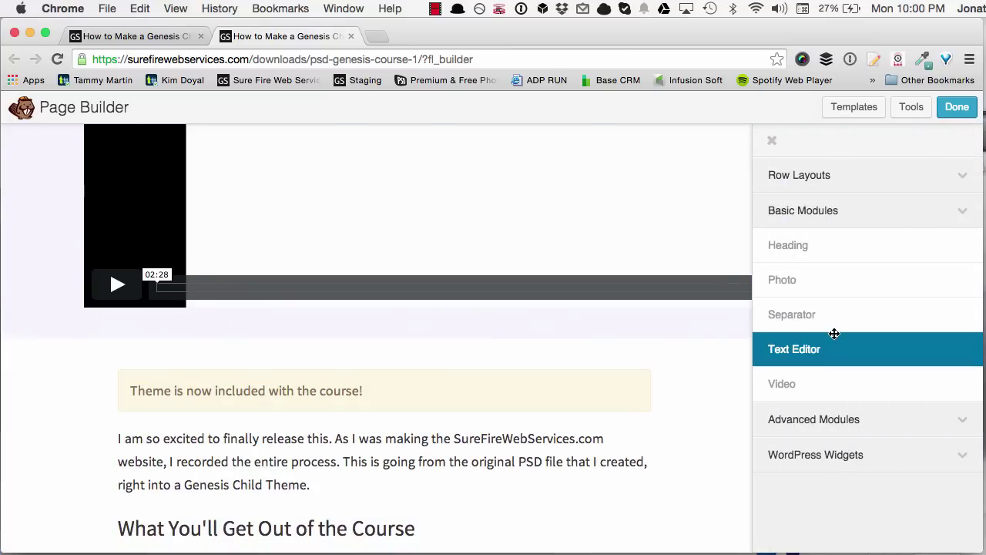
left_click(822, 422)
scroll(818, 285, "down", 2)
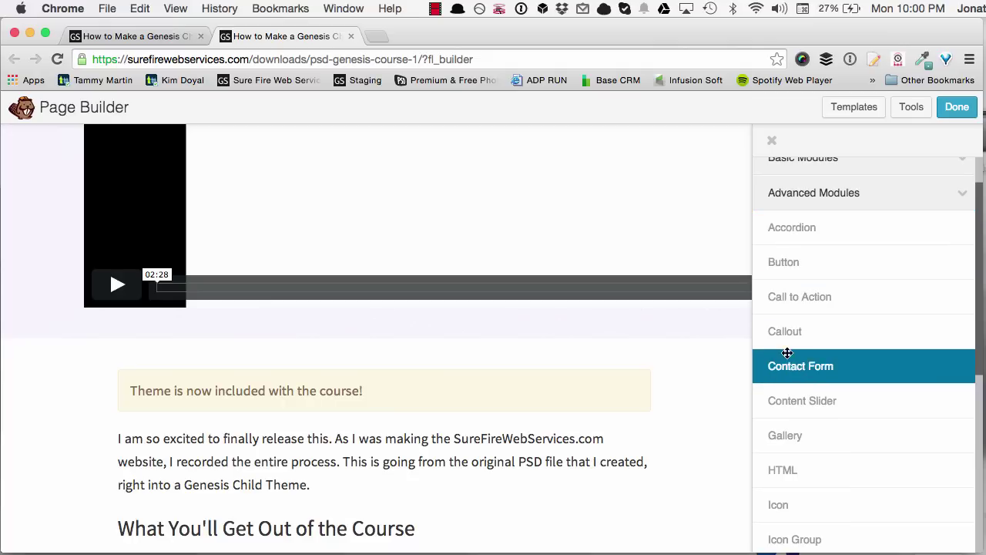
left_click_drag(839, 295, 265, 373)
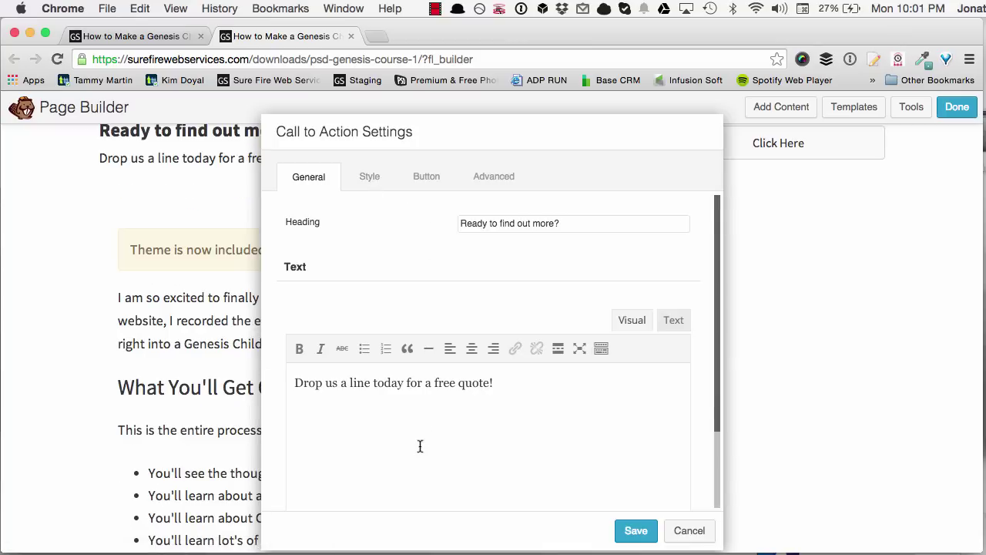
Set the Call to Action heading to "First Video Is Free!".
scroll(149, 259, "down", 5)
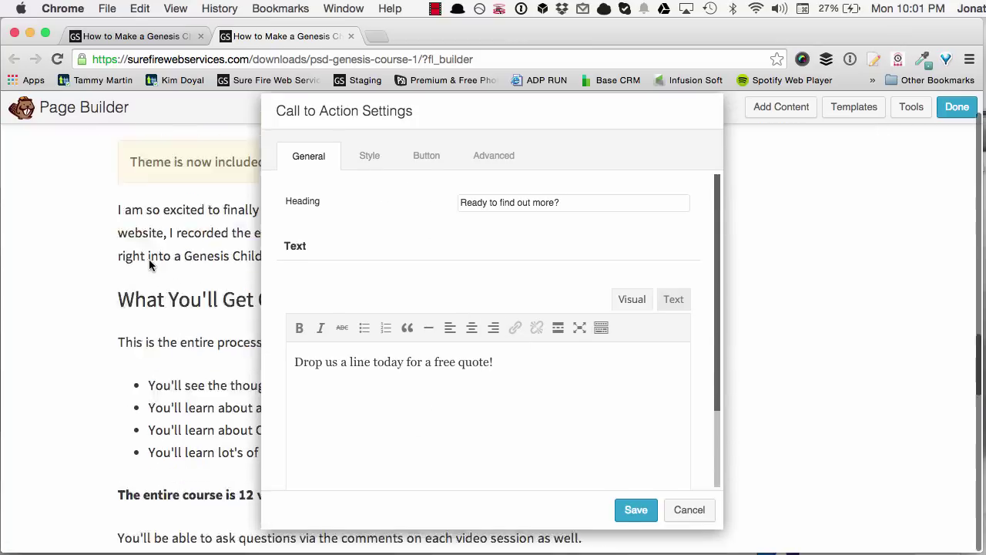
scroll(149, 259, "up", 10)
scroll(151, 265, "down", 3)
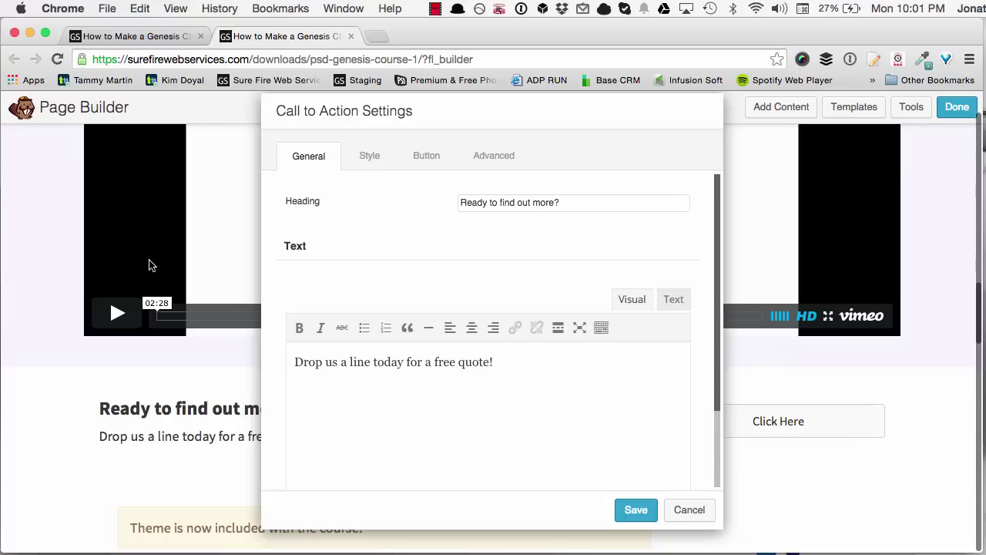
left_click_drag(313, 109, 433, 161)
triple_click(681, 245)
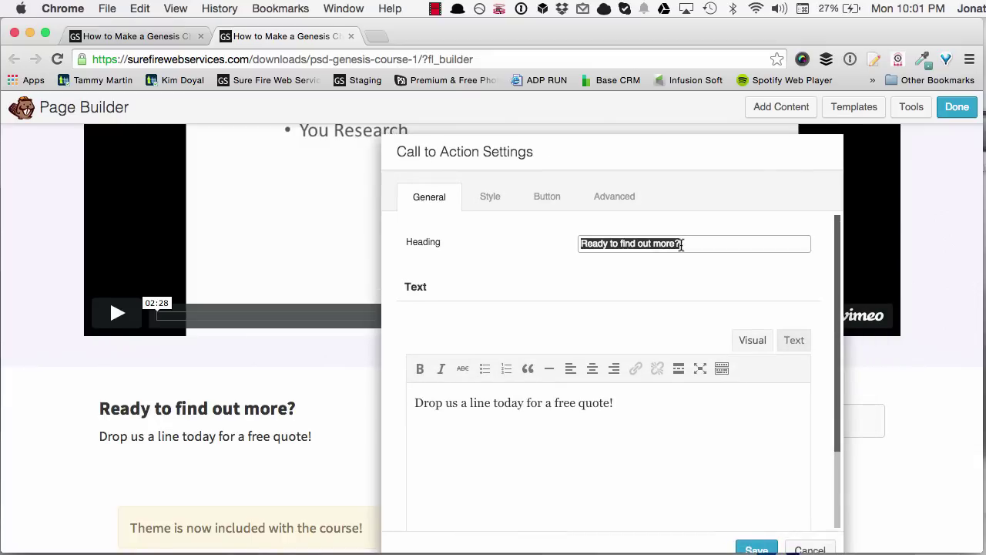
type("First Video Is Free!")
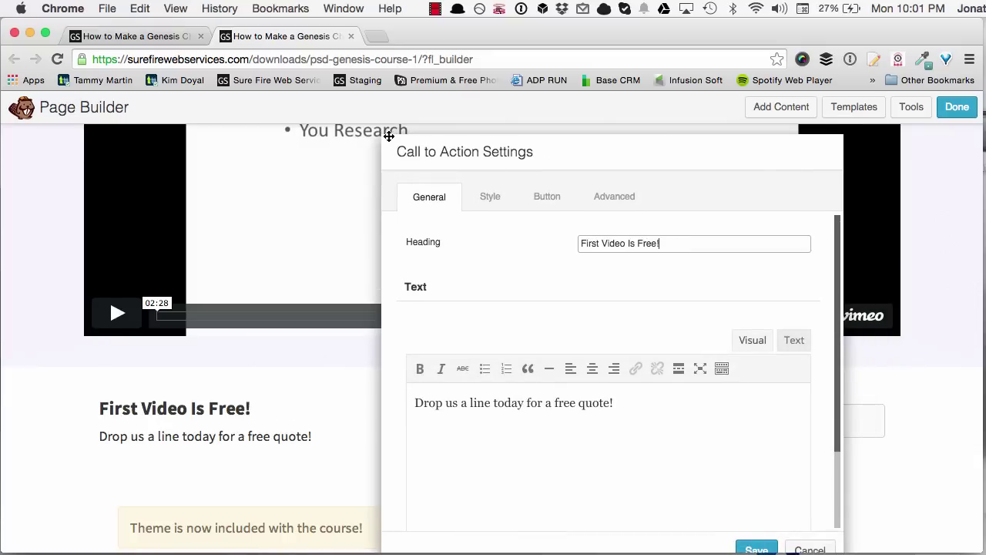
Replace the Call to Action text with the original page's sentence "Get a preview of the course below by watching the first video, absolutely FREE!".
left_click(135, 37)
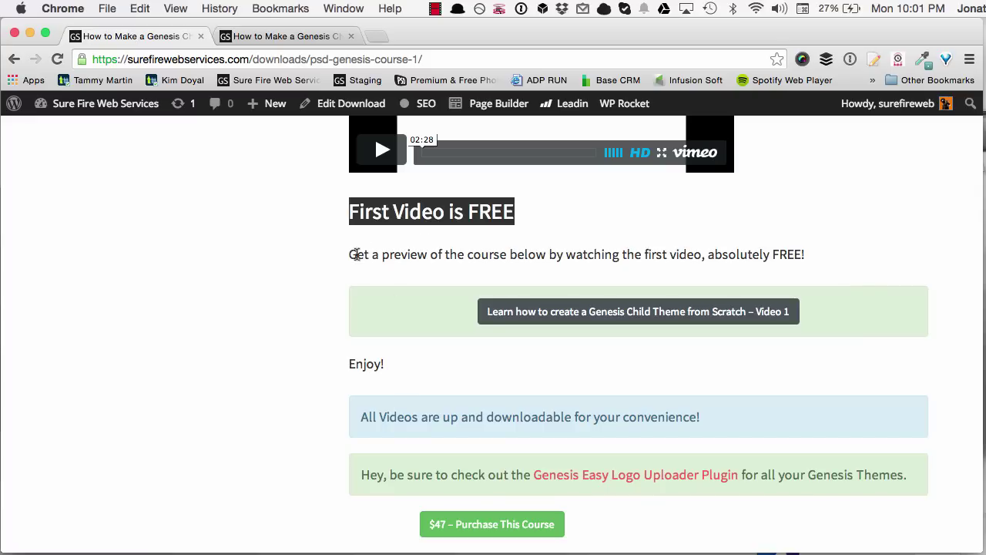
mouse_move(357, 255)
left_mouse_down()
mouse_move(801, 256)
mouse_move(808, 266)
mouse_move(328, 264)
mouse_move(347, 254)
left_mouse_up()
left_click(808, 264)
key("super+c")
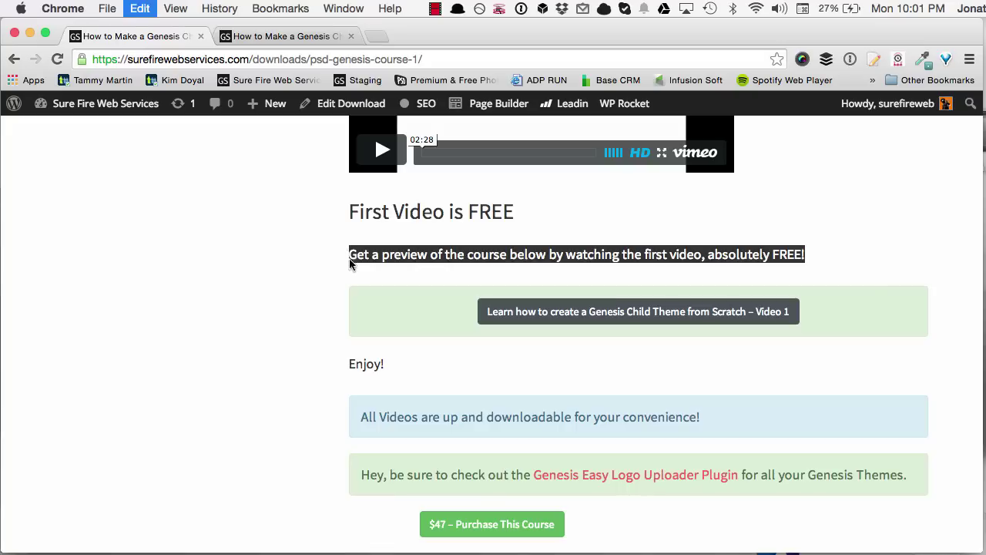
left_click(291, 36)
left_click_drag(669, 399, 403, 396)
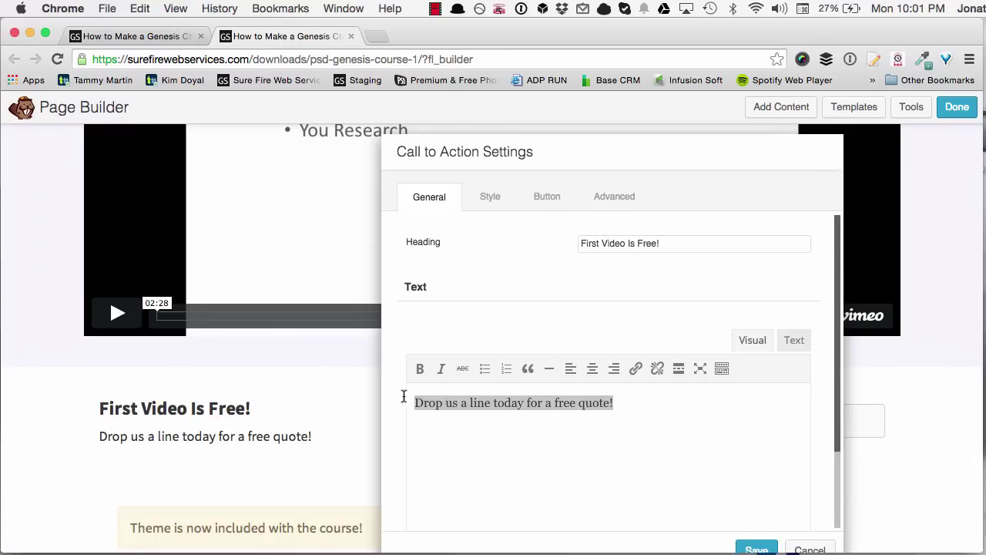
key("super+v")
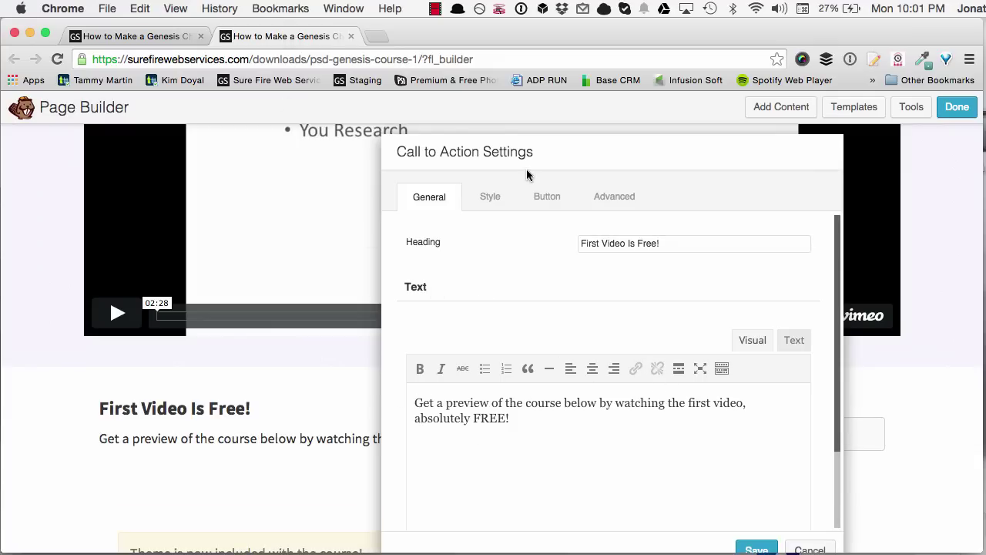
Change the Call to Action's layout style to Stacked and move the settings dialog off the module preview.
left_click_drag(503, 152, 583, 116)
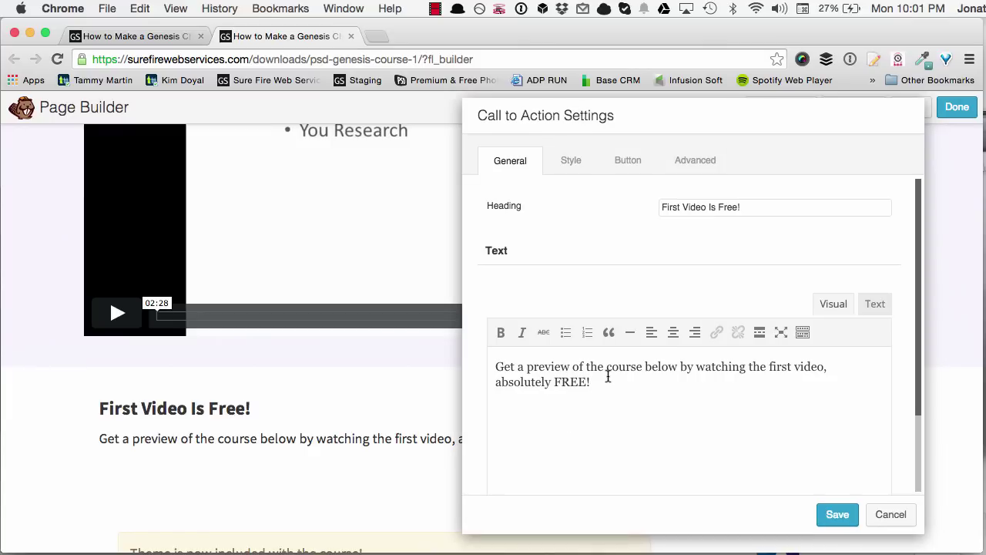
scroll(635, 225, "down", 1)
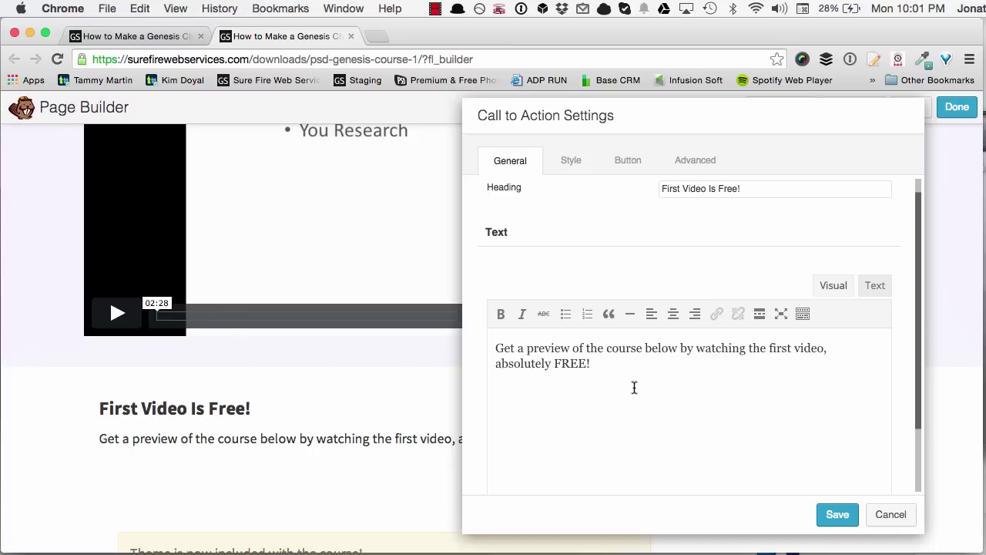
left_click(572, 163)
left_click(694, 236)
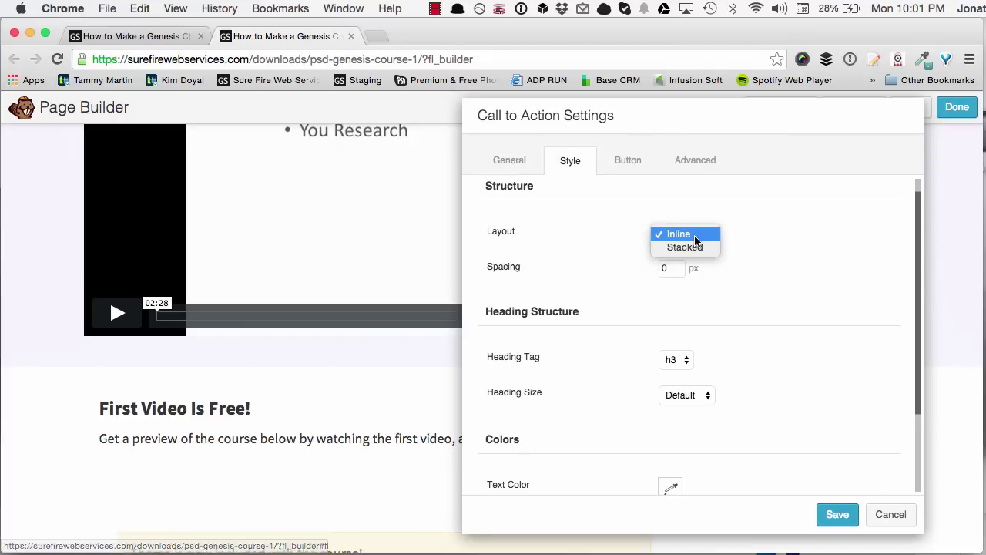
left_click(694, 243)
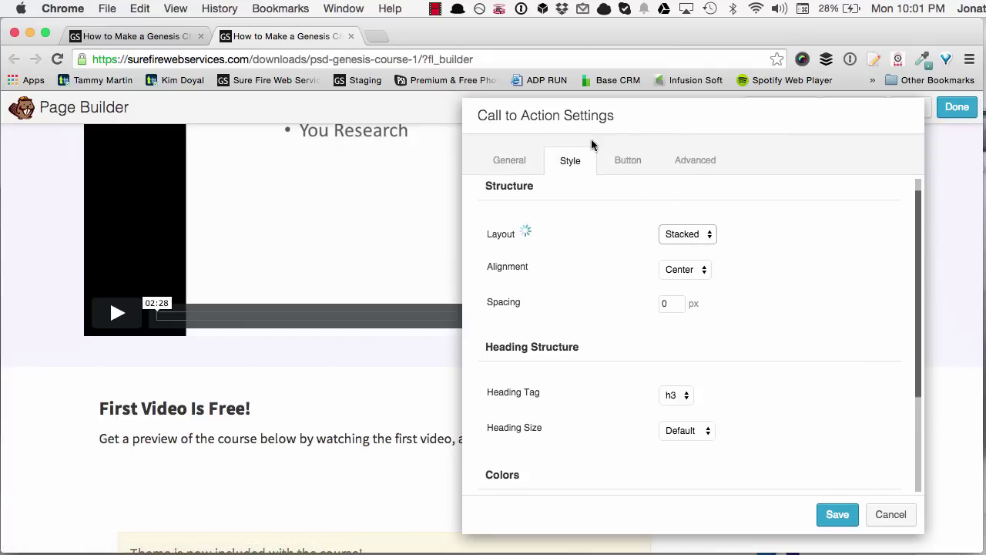
left_click_drag(570, 114, 713, 137)
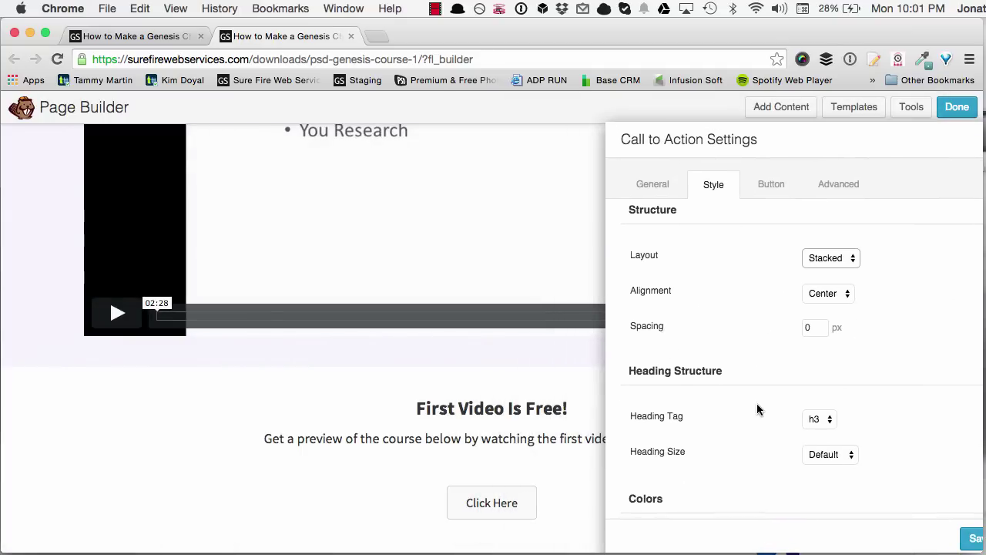
Set the Call to Action's button text to "Learn How To Create A Genesis Child Theme From Scratch - Video 1", following the original page's button.
scroll(757, 356, "down", 5)
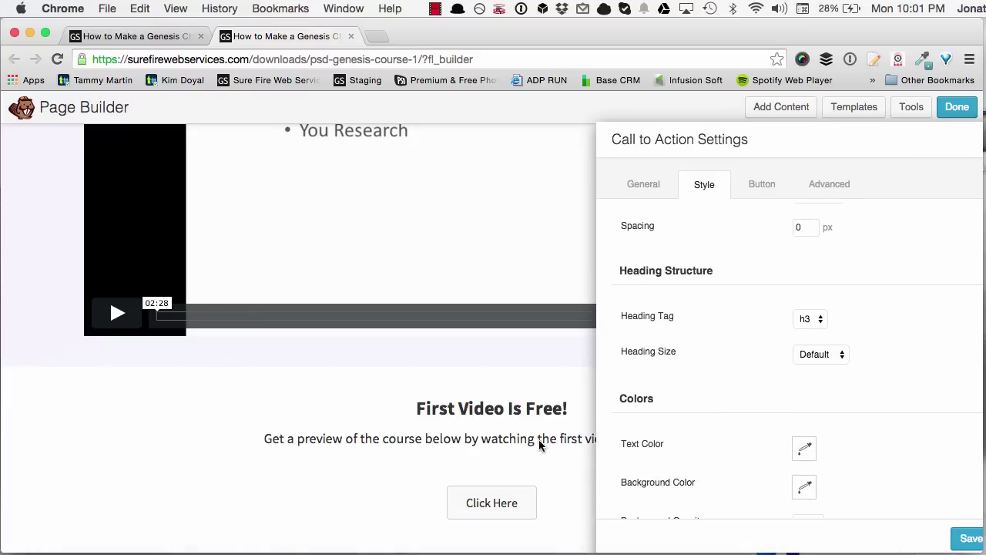
scroll(714, 351, "down", 1)
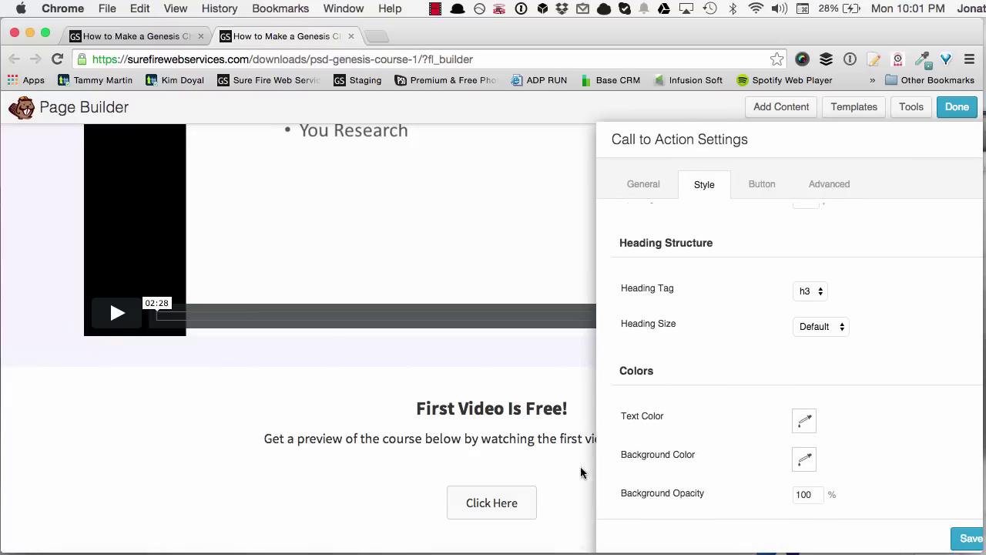
left_click(141, 36)
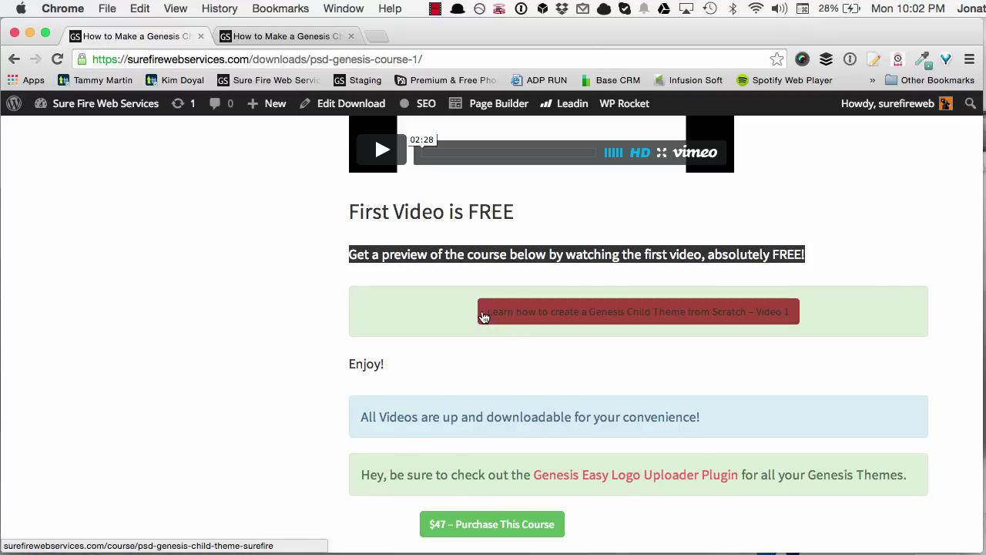
left_click(828, 312)
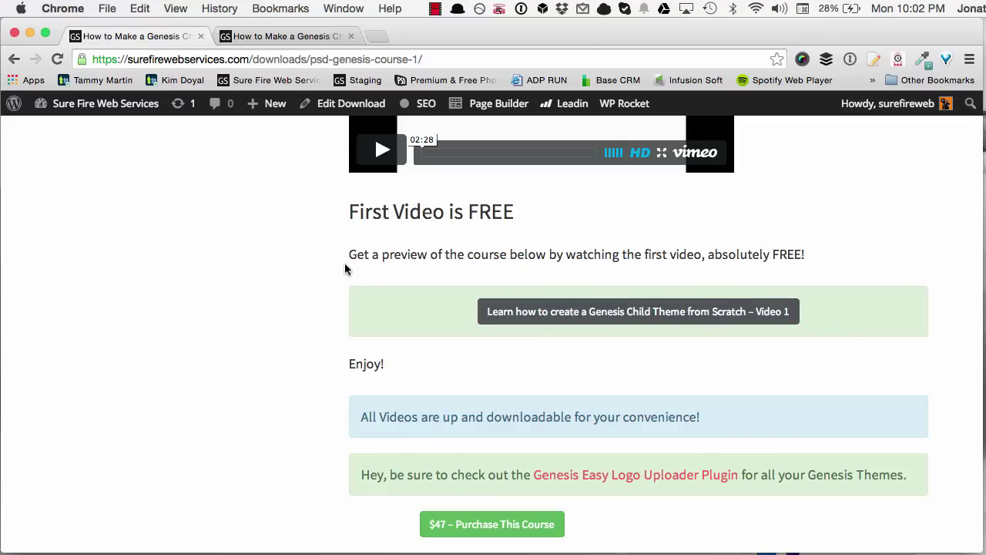
left_click(269, 38)
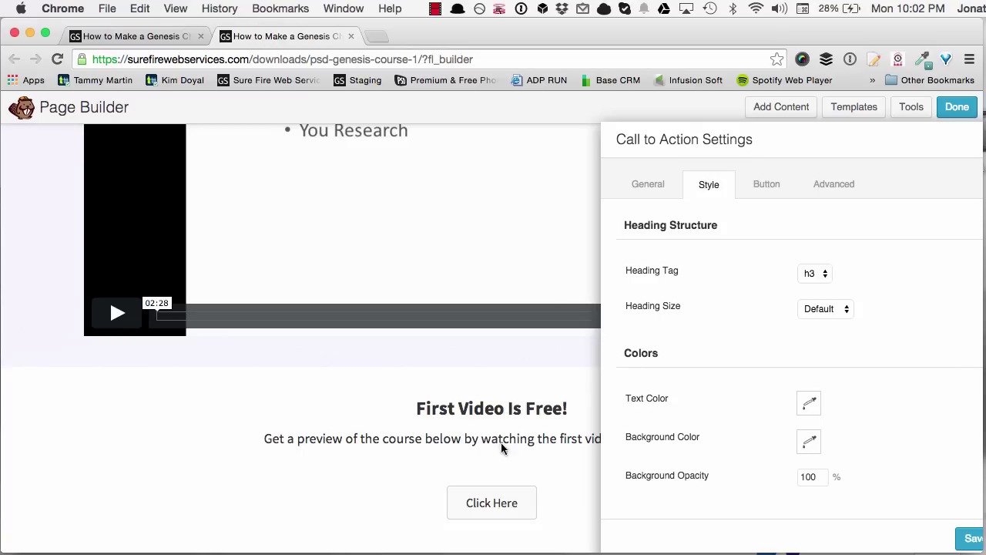
left_click(765, 186)
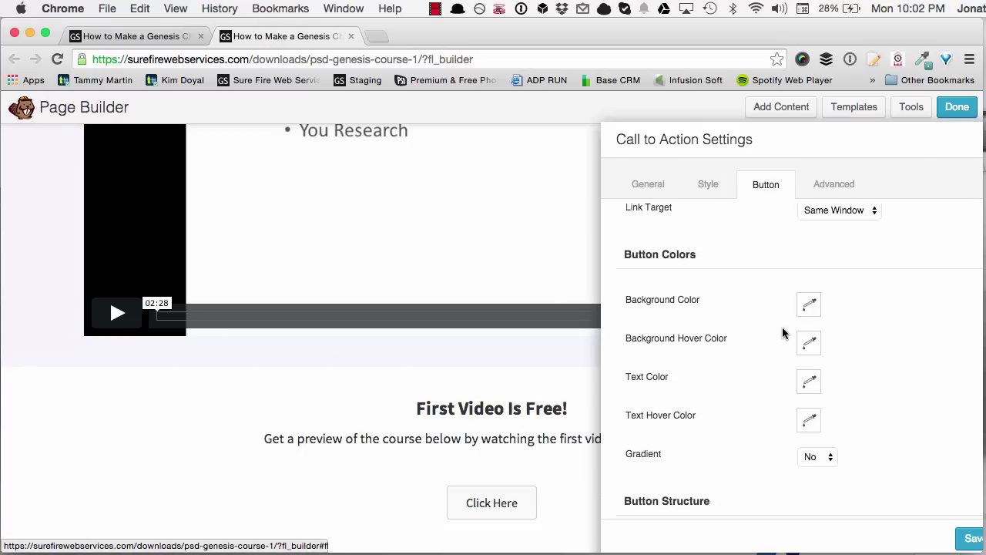
scroll(782, 333, "up", 5)
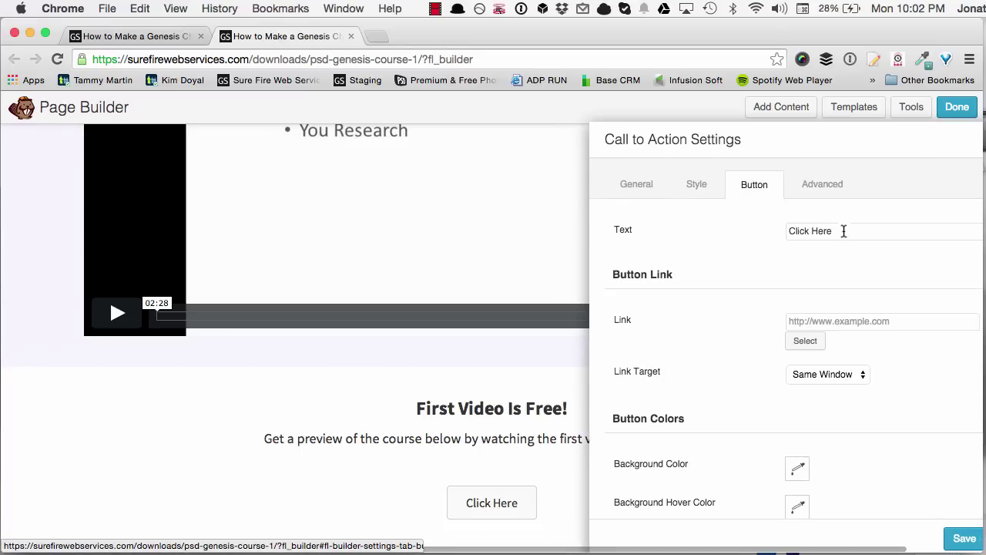
triple_click(843, 232)
type("Learn H")
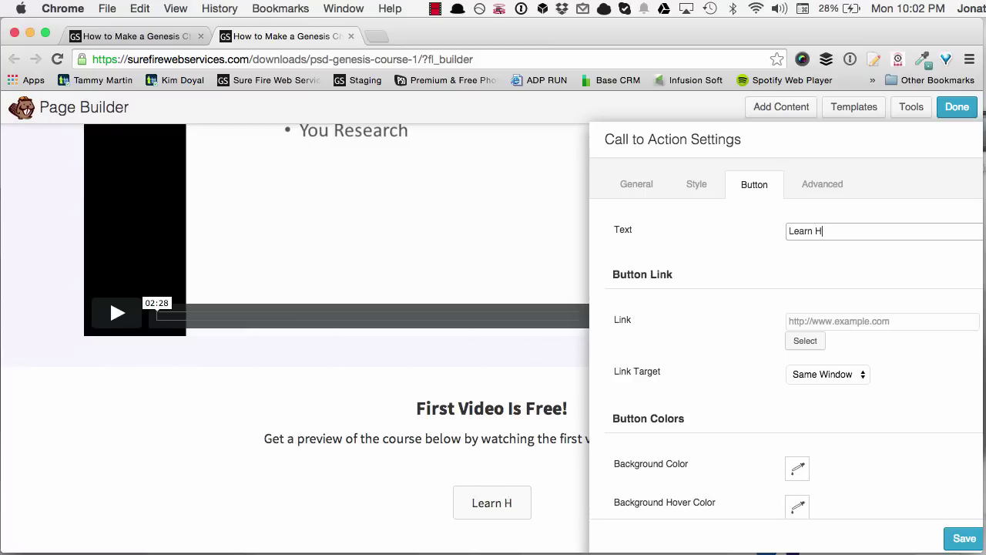
type("ow To Create ")
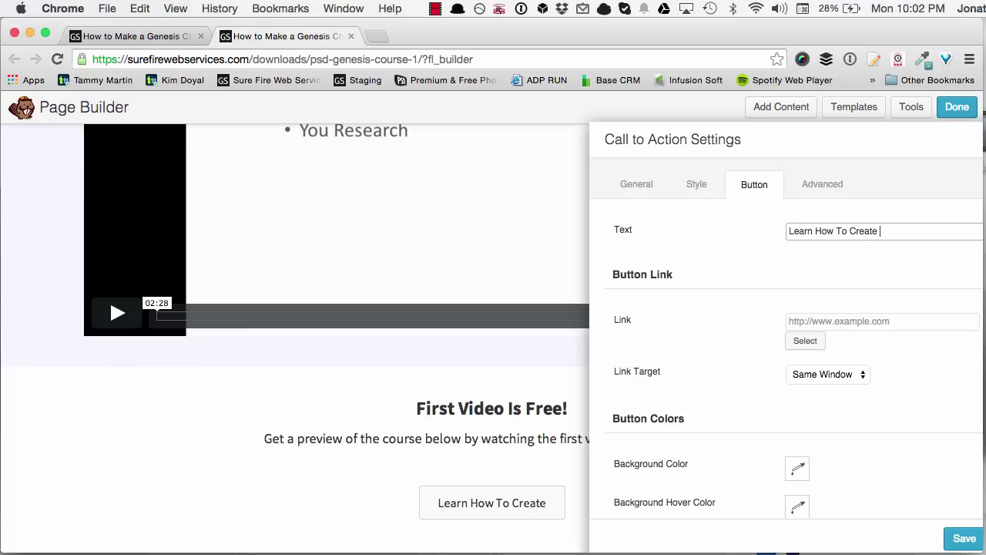
type("A Genesi")
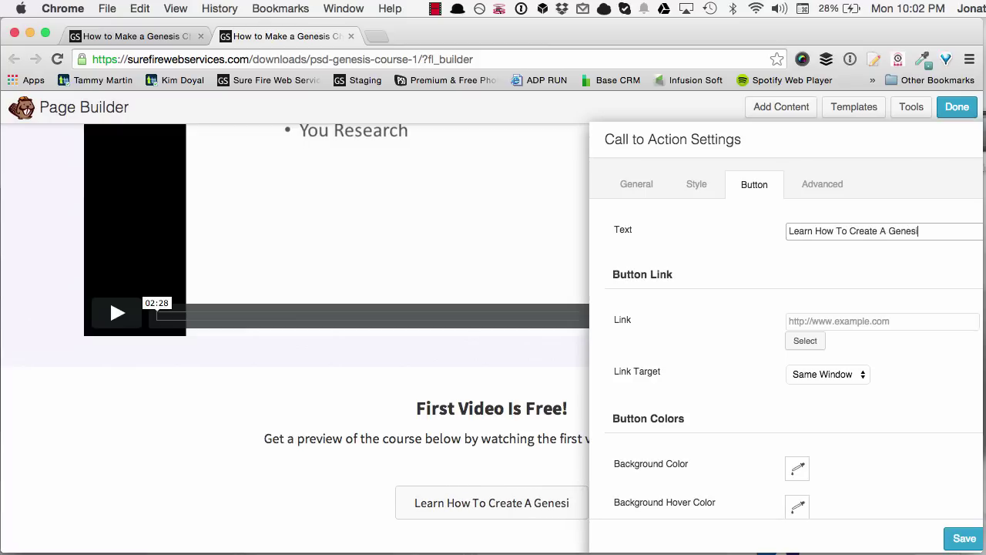
type("s Child Theme Fr")
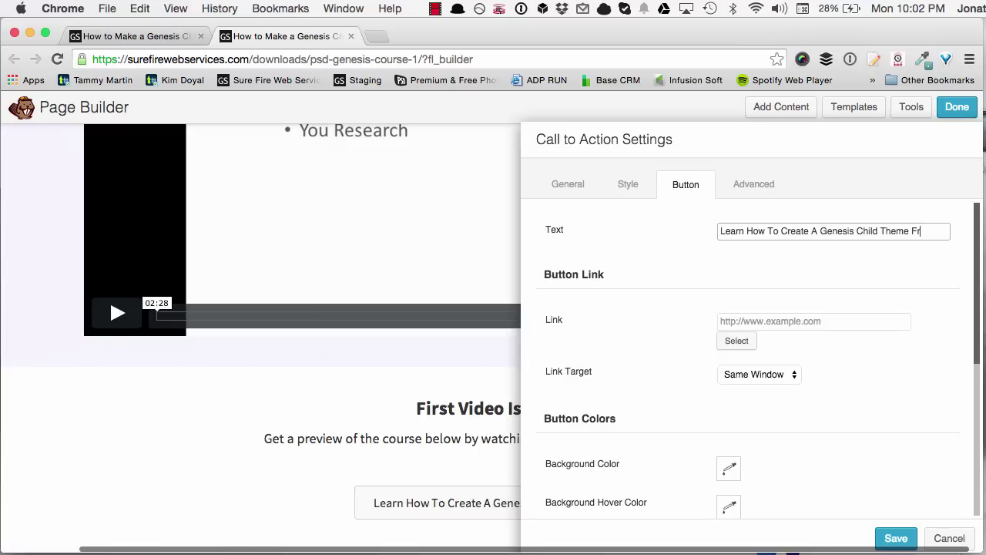
type("om Scratch - Video 1")
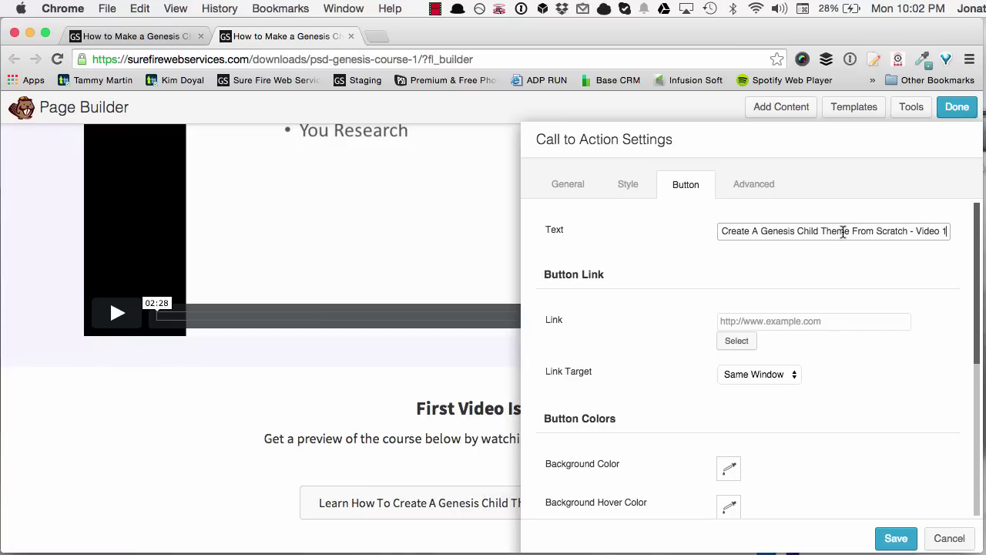
Copy the link address of the original page's Video 1 button and paste it as the Call to Action's button link.
scroll(708, 278, "down", 2)
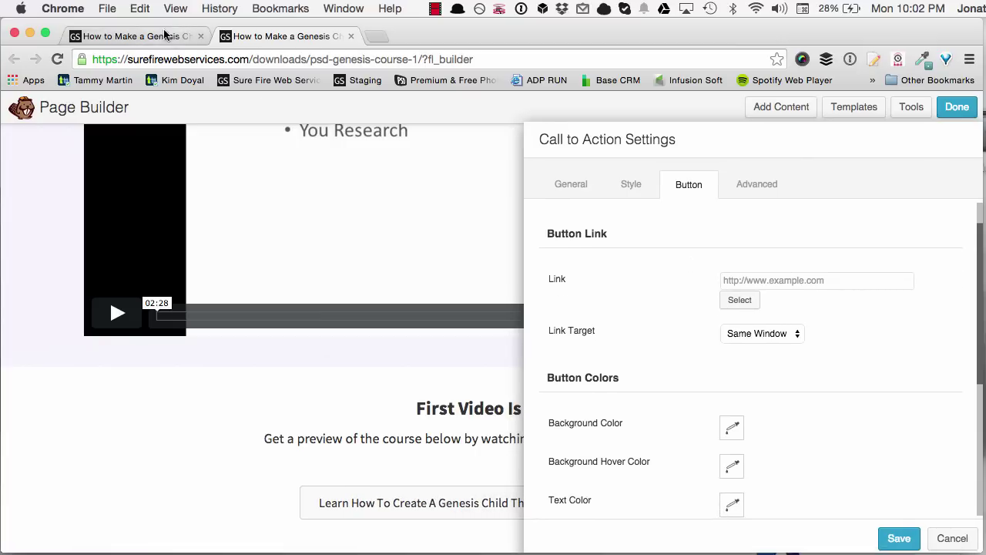
left_click(131, 36)
right_click(533, 309)
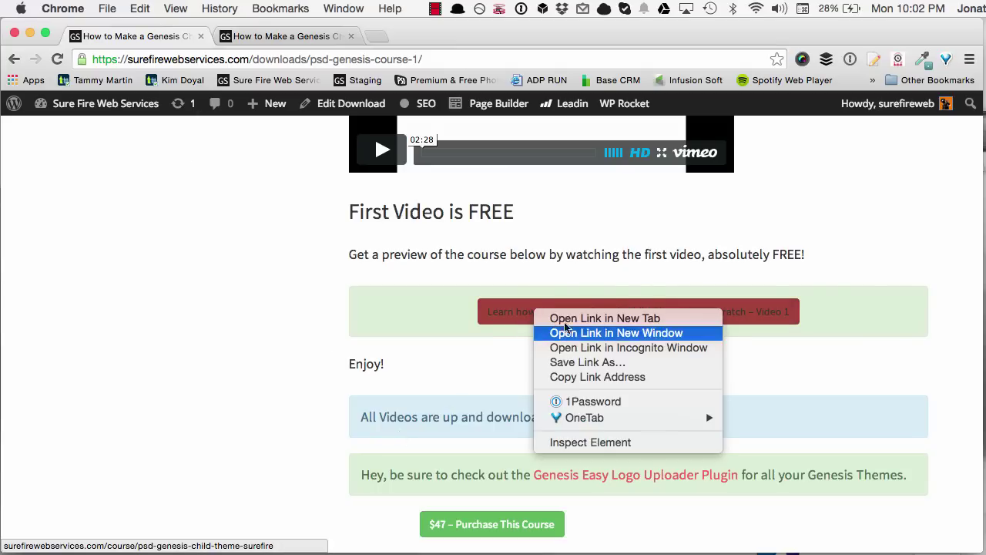
left_click(593, 377)
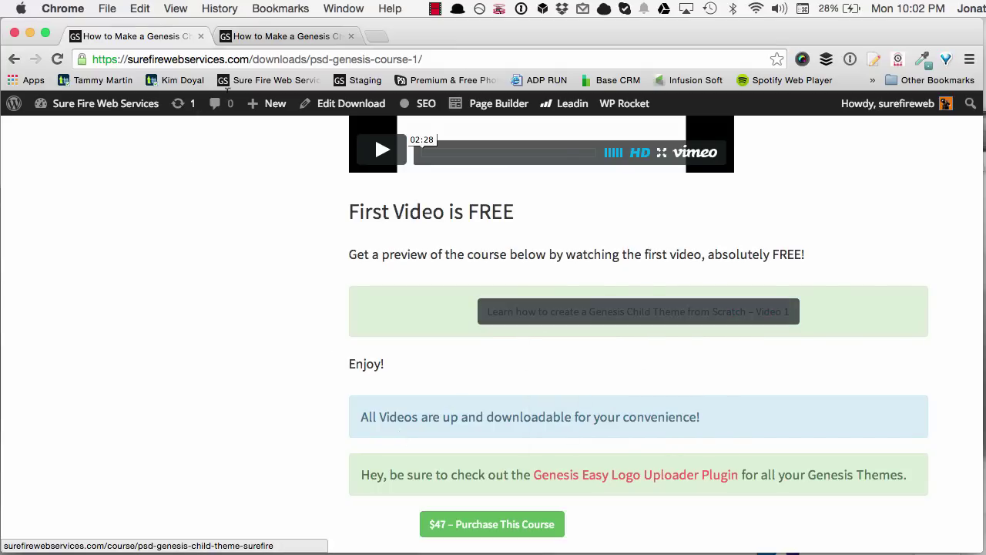
left_click(274, 42)
left_click(765, 280)
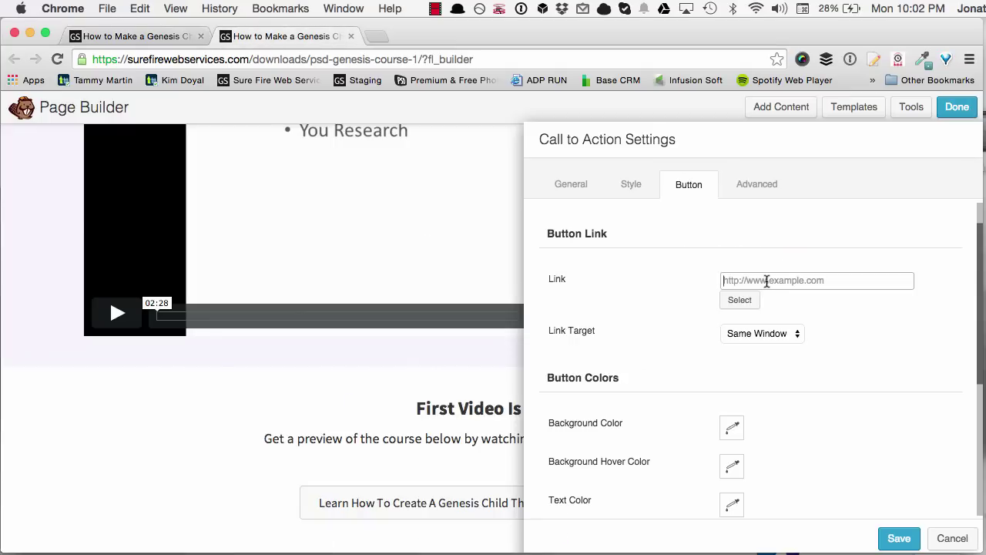
key("super+v")
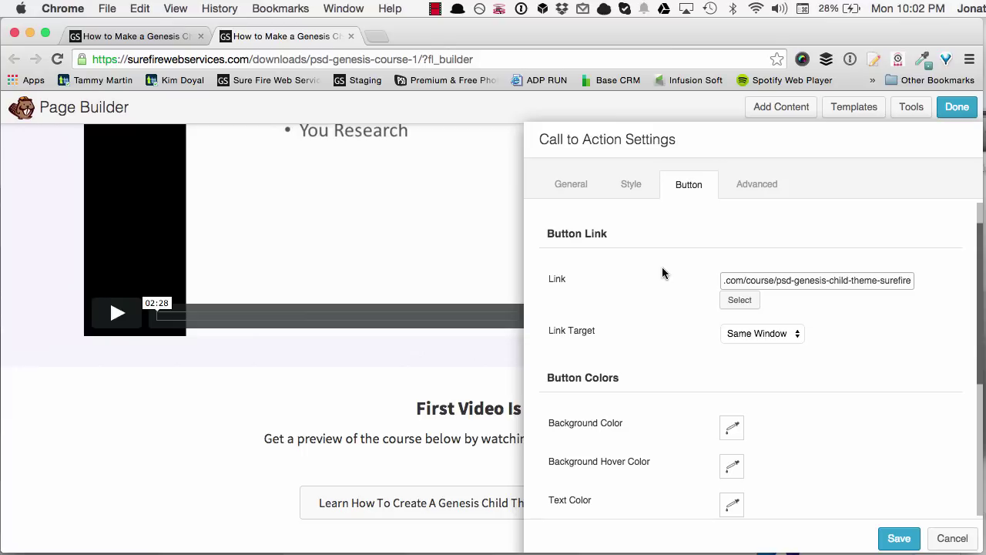
Set the Call to Action button's background color to a coral red.
scroll(662, 267, "down", 2)
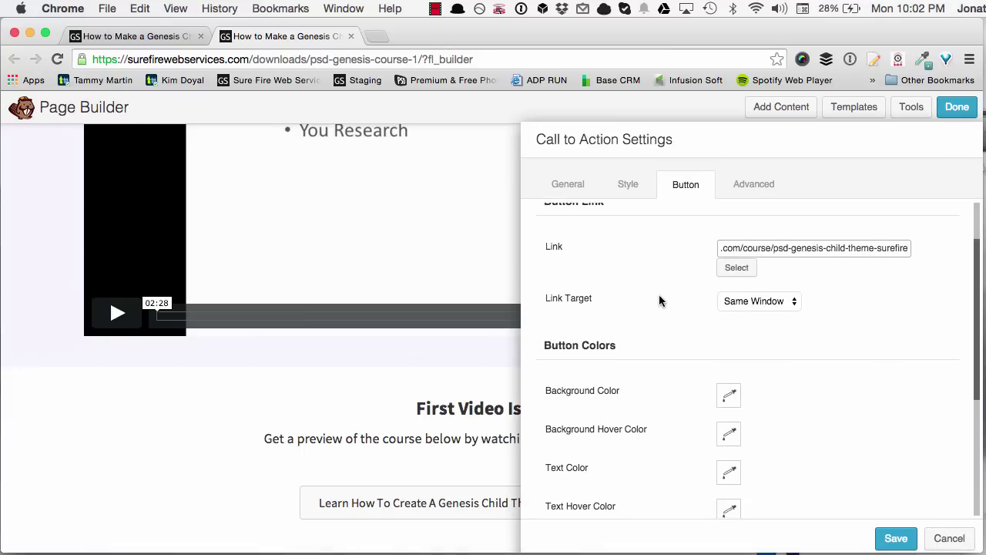
scroll(659, 300, "down", 5)
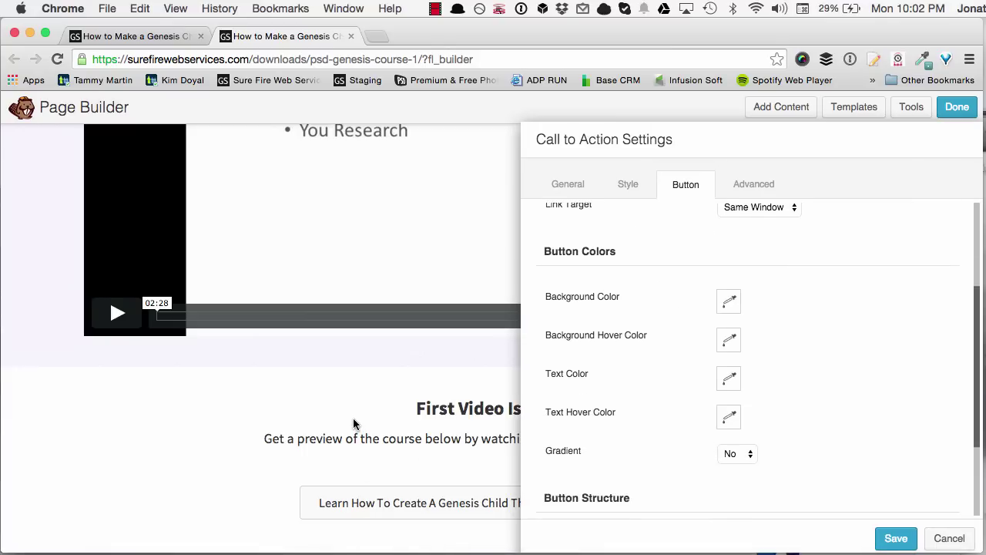
scroll(353, 423, "down", 1)
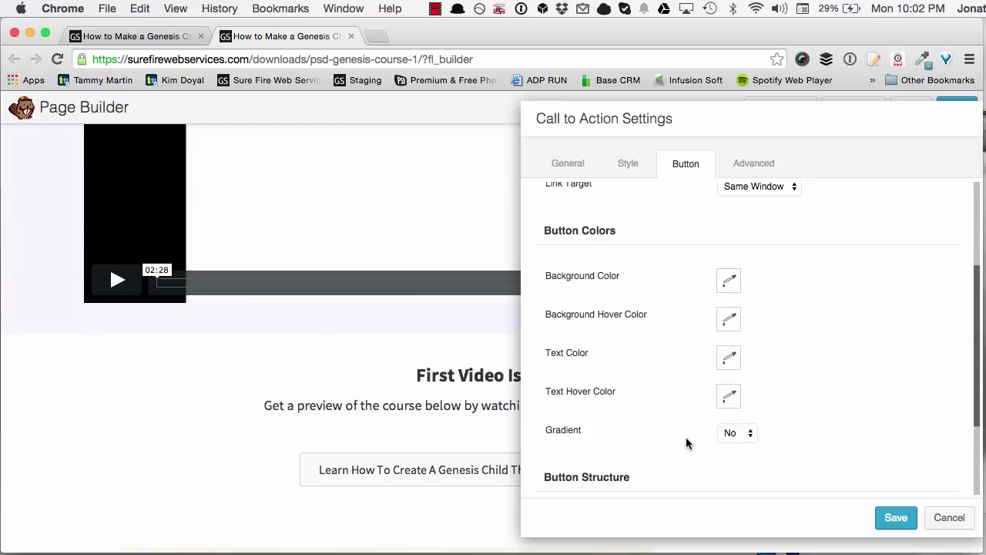
left_click(728, 281)
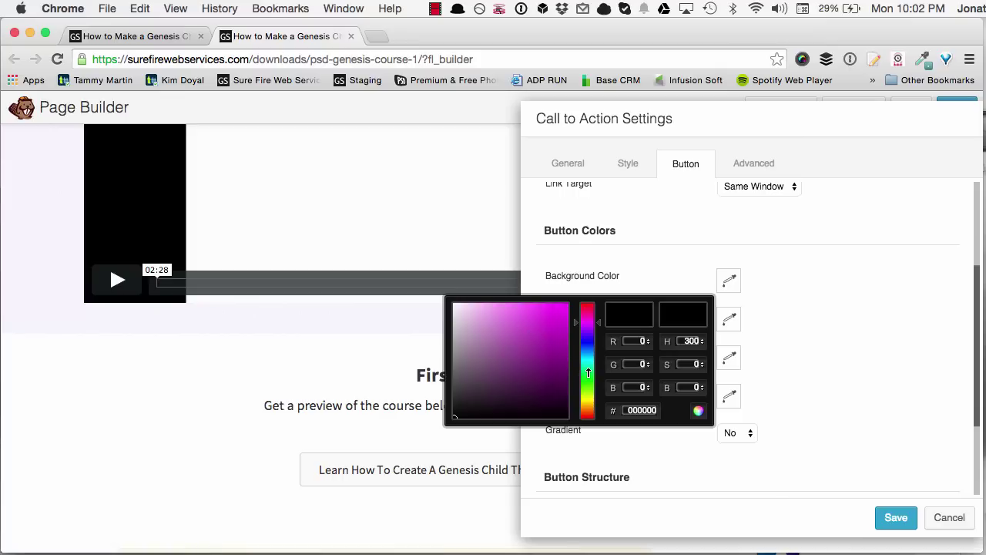
left_click_drag(587, 373, 586, 411)
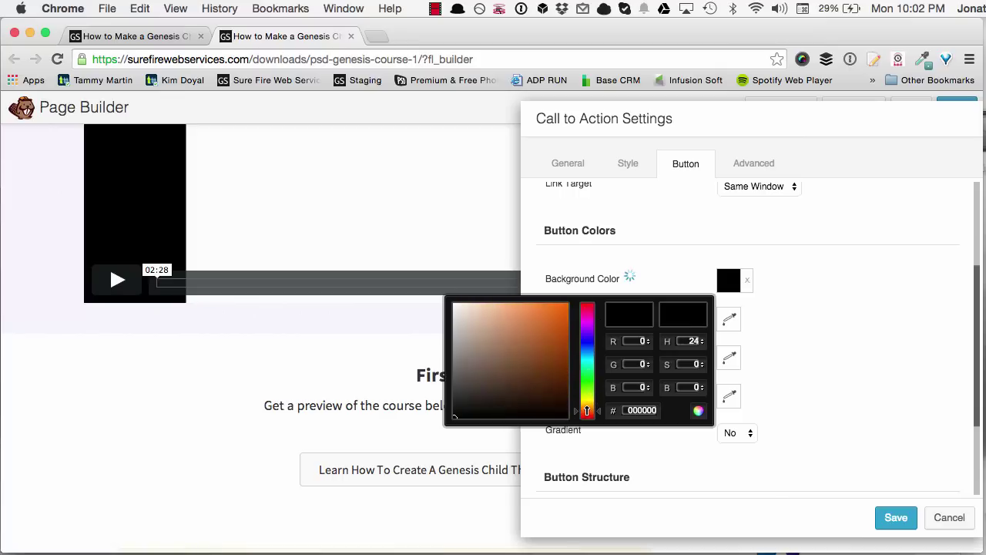
left_click_drag(551, 305, 510, 306)
left_click_drag(588, 319, 587, 415)
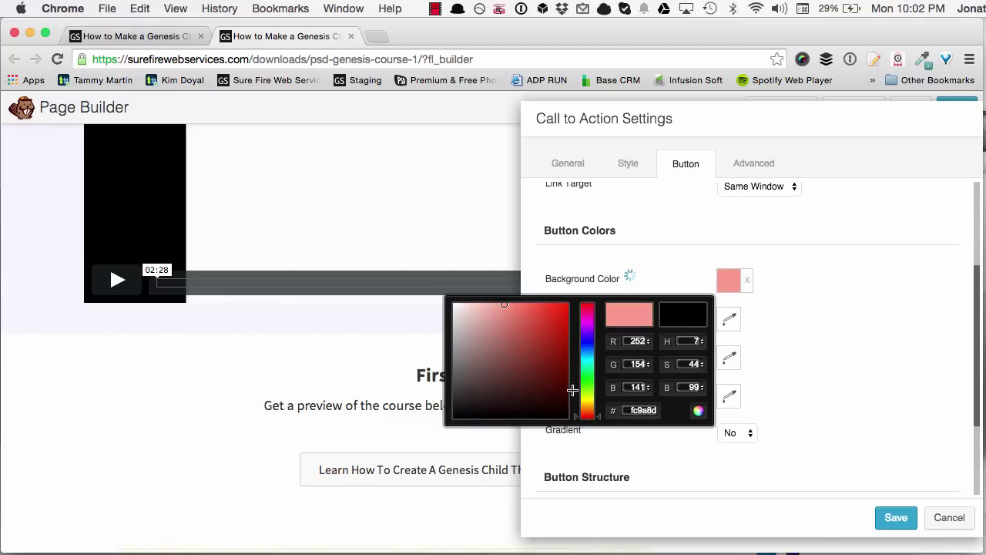
left_click_drag(542, 331, 528, 300)
left_click(683, 264)
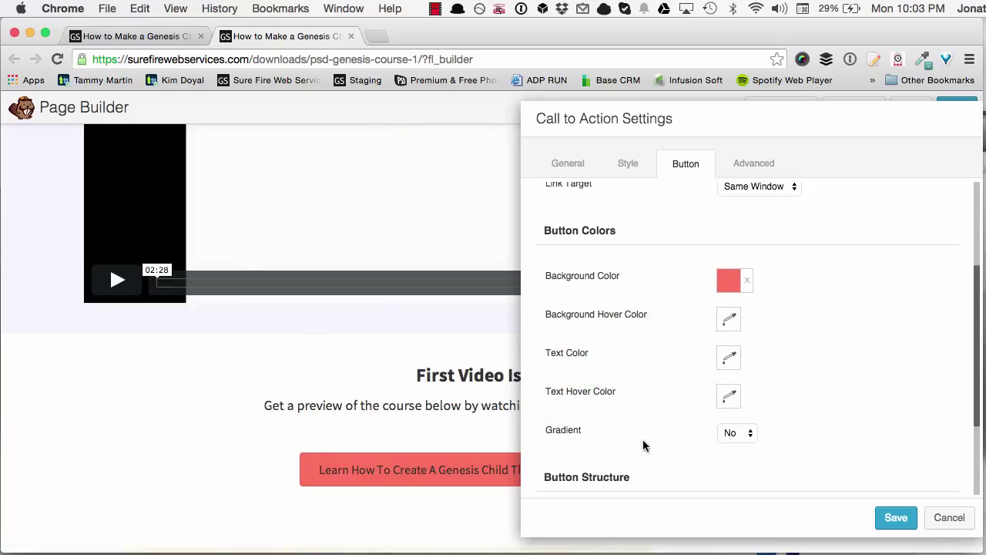
Enable the gradient on the Call to Action button and set its text color to white (ffffff).
left_click(736, 432)
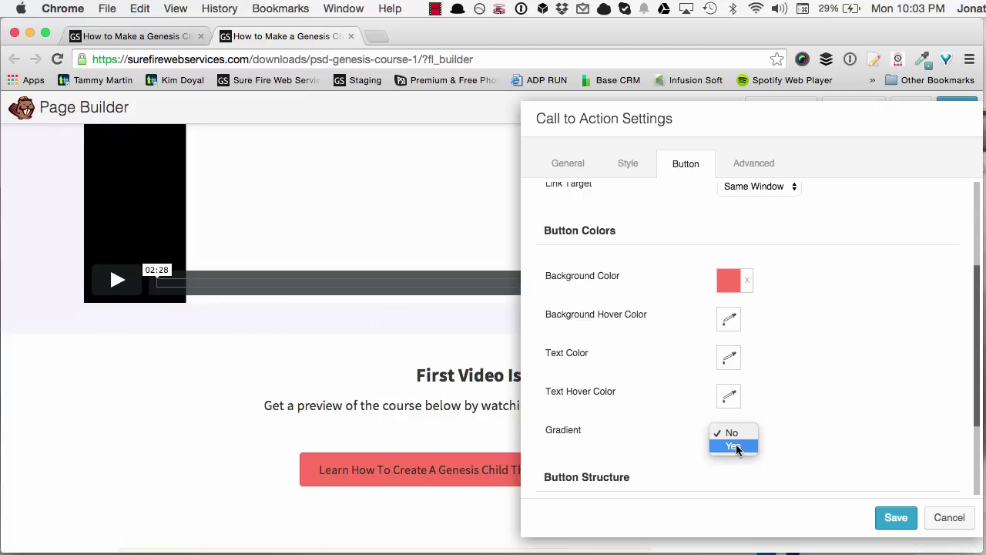
left_click(733, 446)
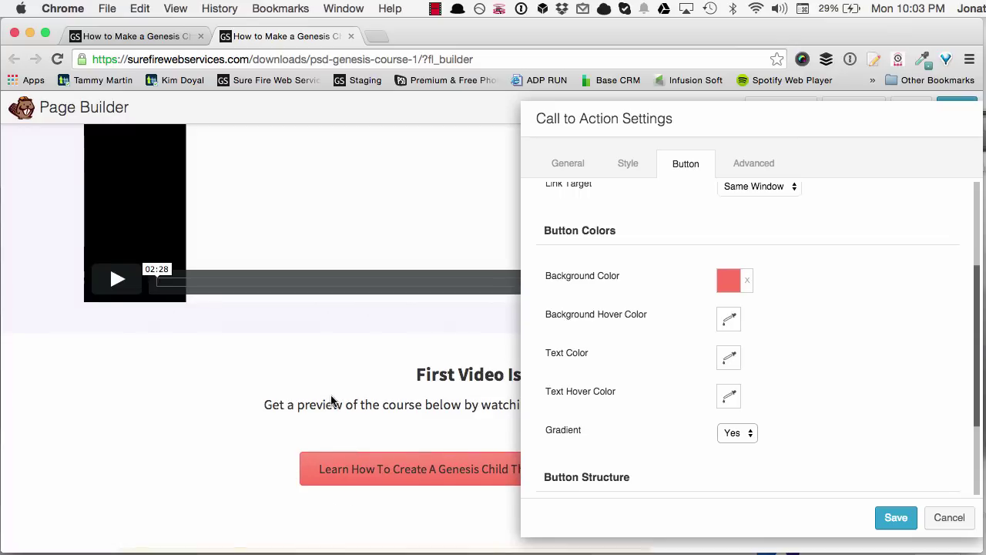
scroll(330, 397, "down", 2)
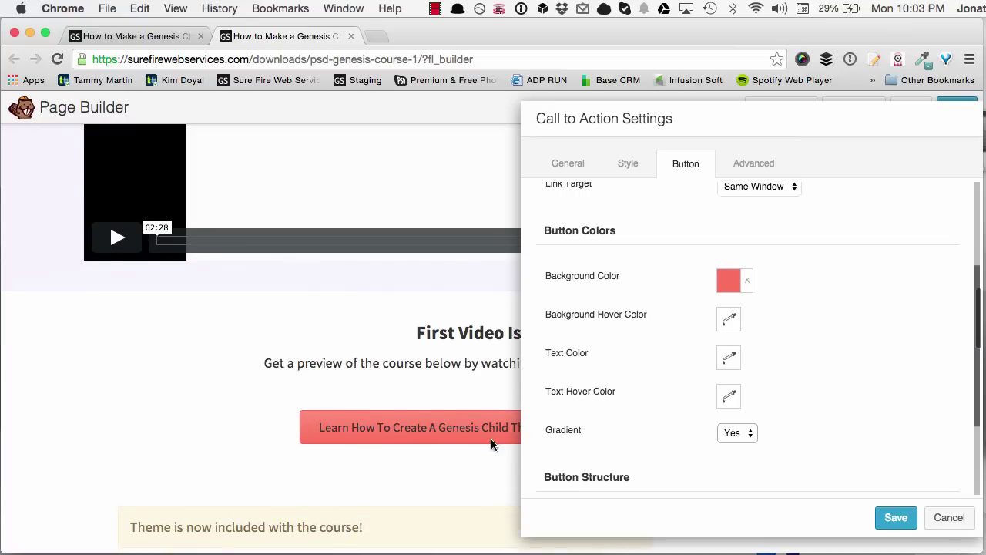
left_click(731, 356)
left_click_drag(498, 412, 437, 365)
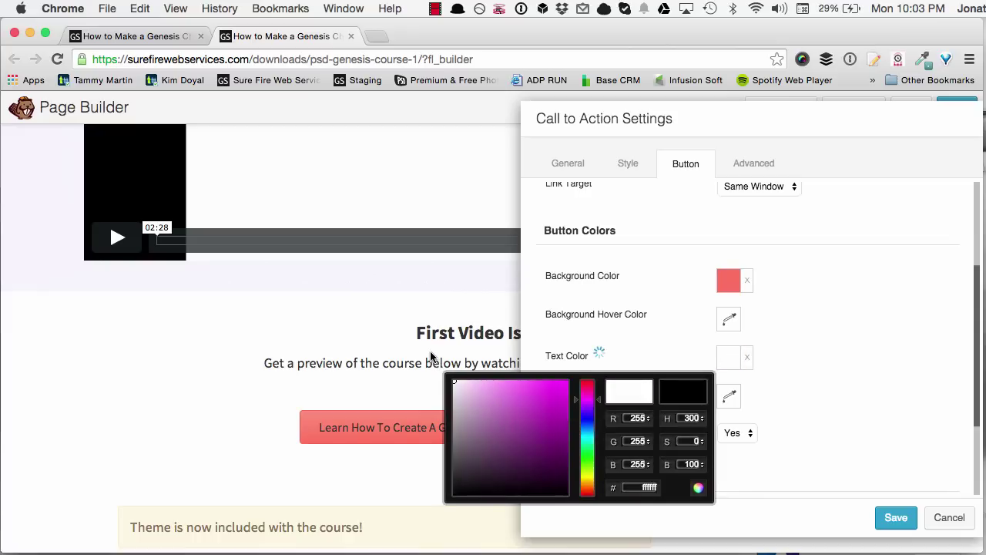
left_click(843, 402)
Make the Call to Action's button text bold by wrapping it in <strong> and </strong> tags.
scroll(803, 455, "up", 5)
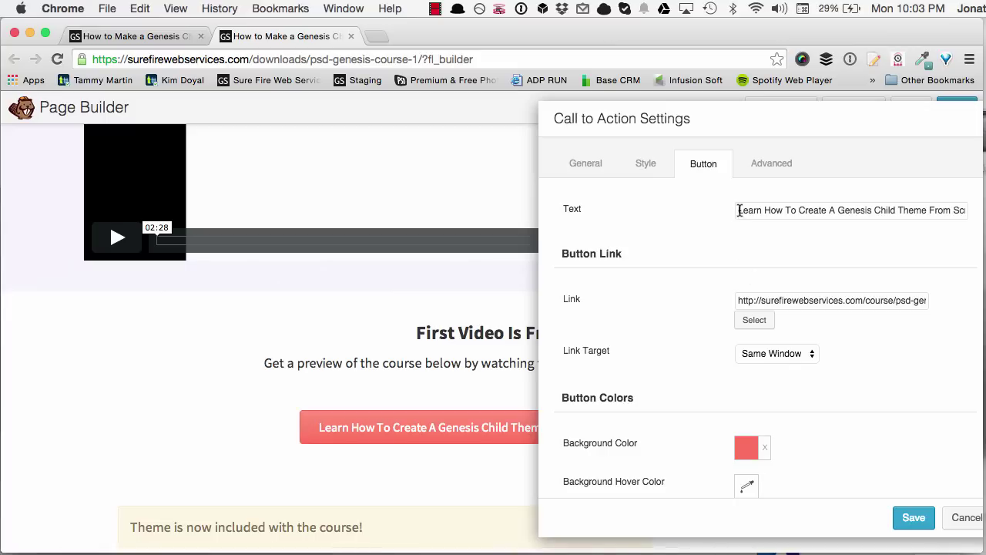
left_click(736, 209)
type("<dtrong]\\")
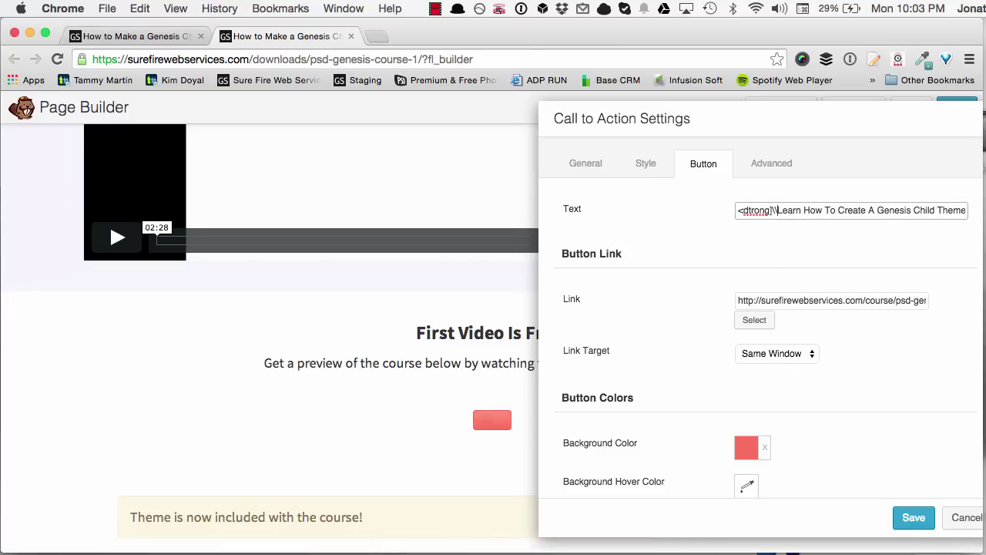
key("BackSpace")
key("BackSpace")
key("BackSpace")
key("BackSpace")
key("BackSpace")
key("BackSpace")
type("sto")
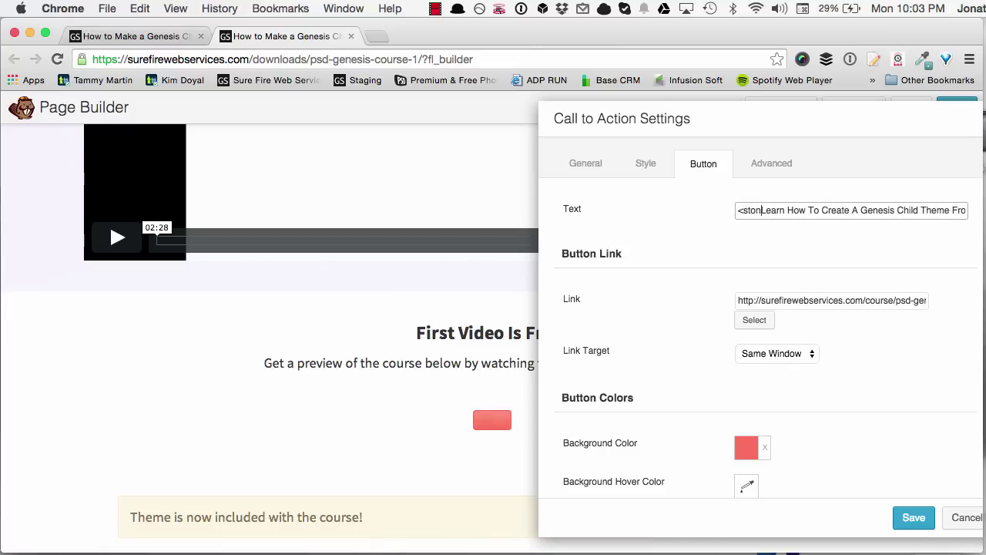
type("ong>")
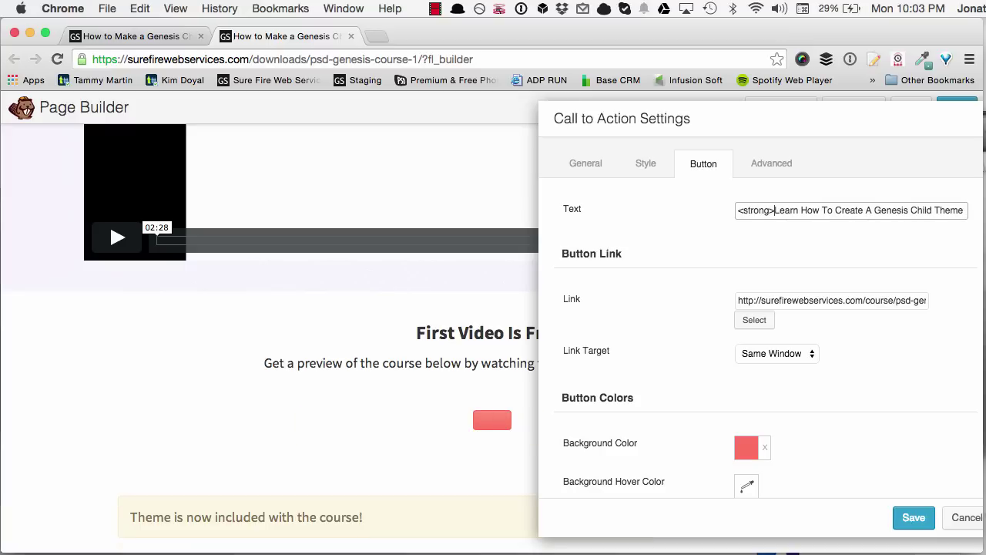
key("End")
type("</strong>")
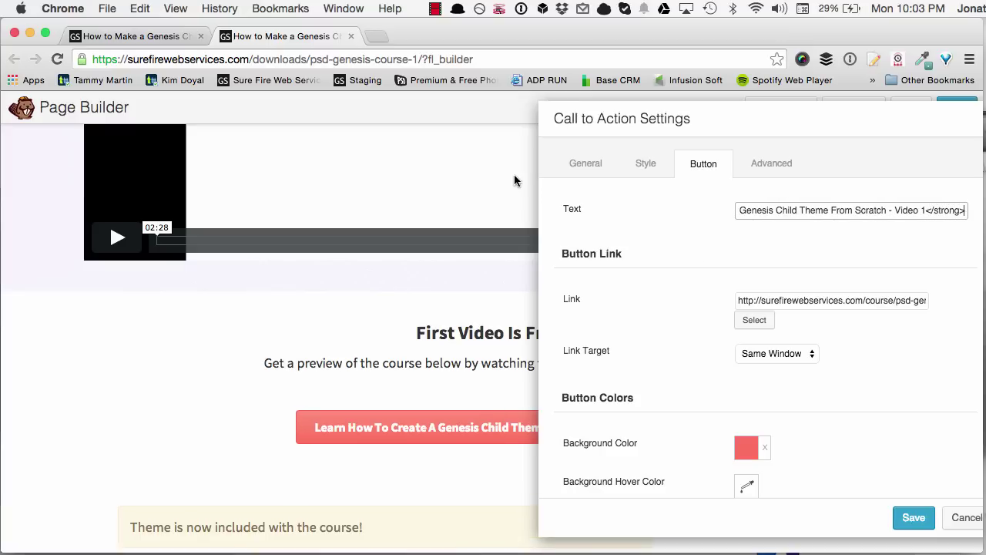
Set the Call to Action button's background hover color to a dark red and save the module settings.
scroll(679, 236, "down", 5)
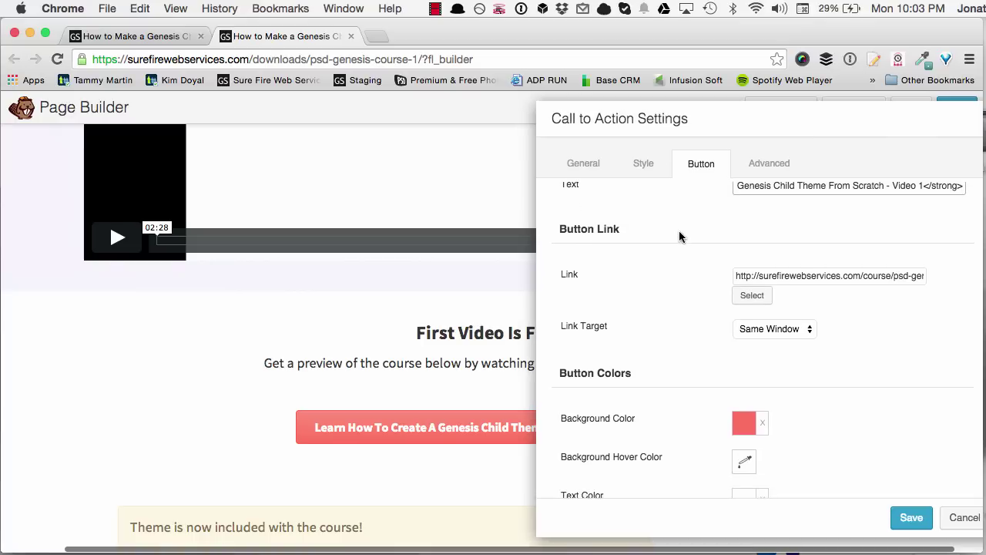
scroll(679, 230, "down", 7)
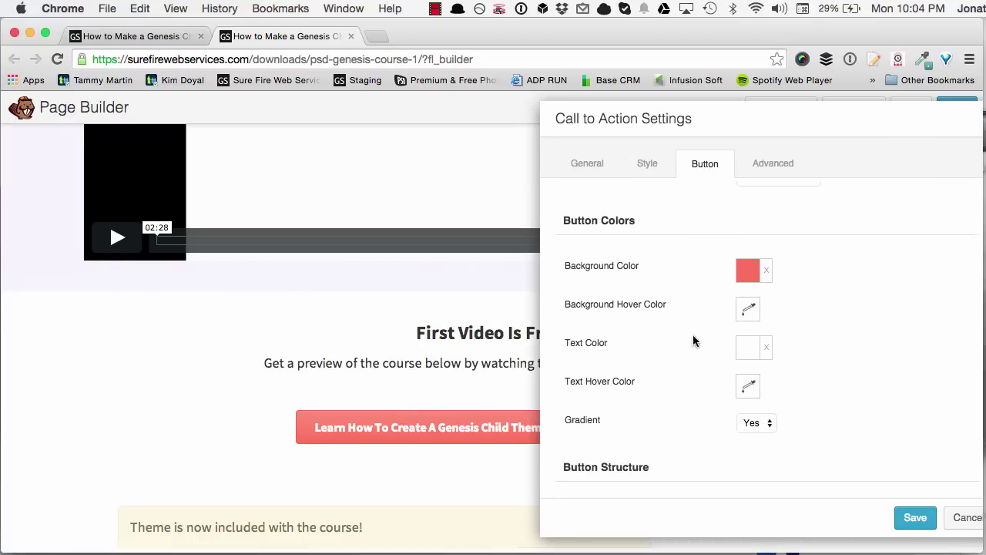
left_click(751, 312)
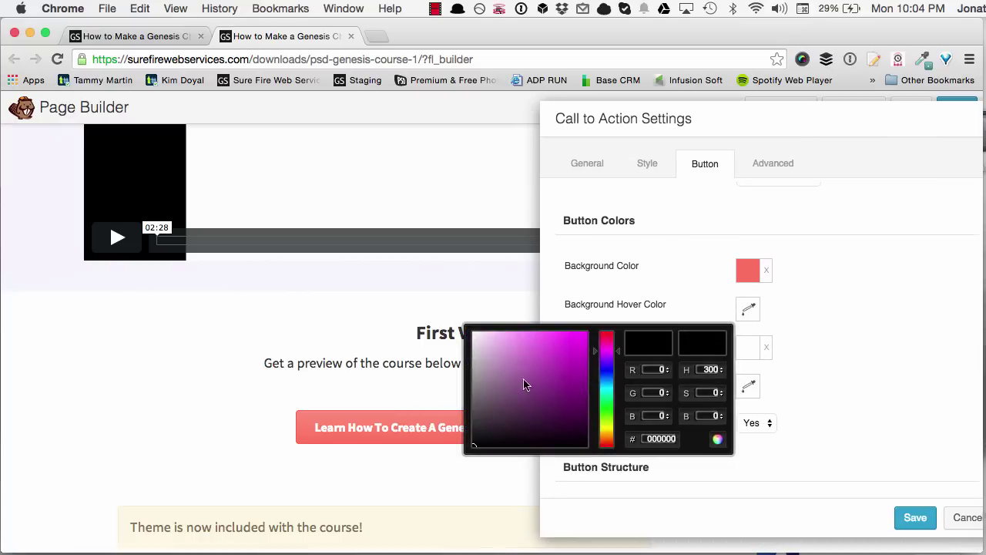
left_click_drag(610, 342, 614, 441)
left_click(566, 345)
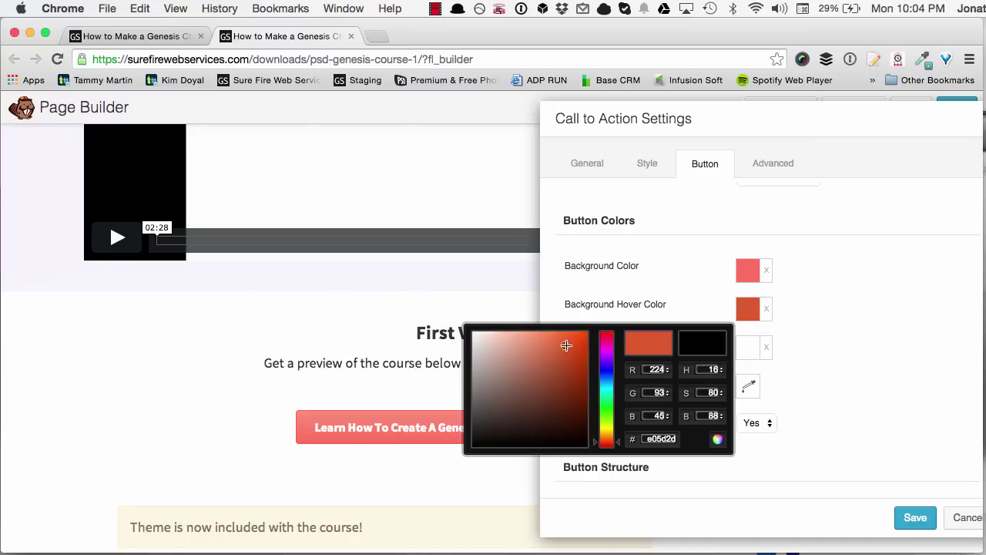
left_click_drag(566, 345, 590, 375)
left_click(839, 378)
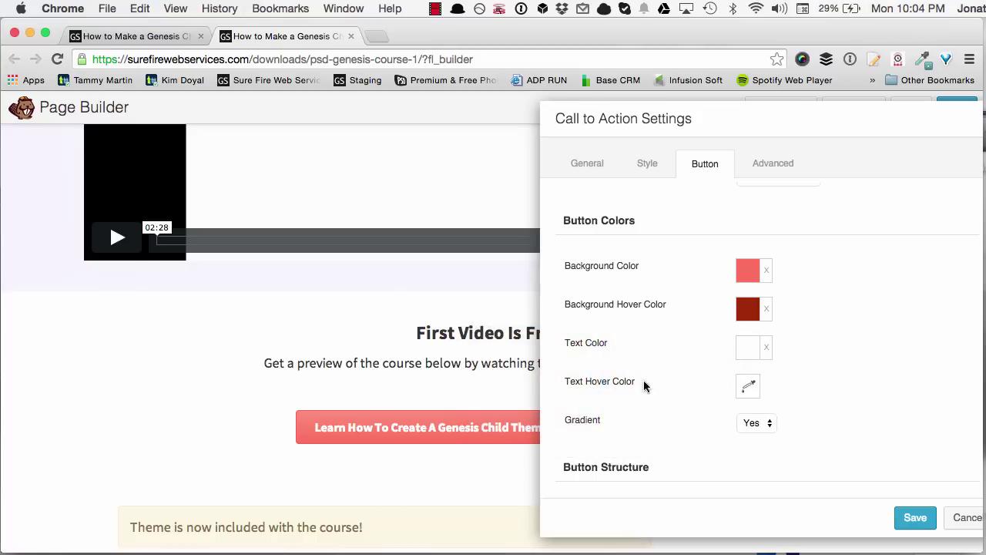
scroll(661, 376, "down", 5)
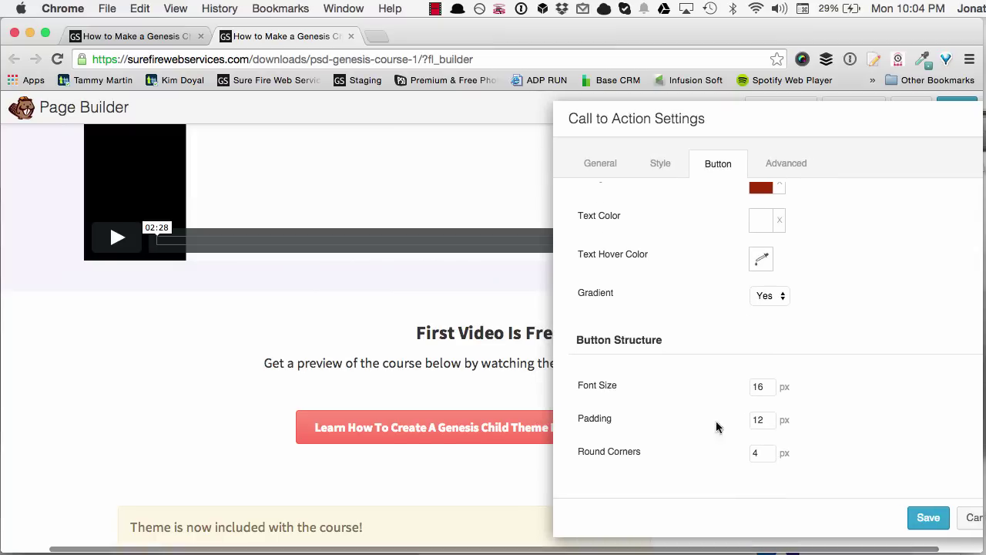
left_click(926, 516)
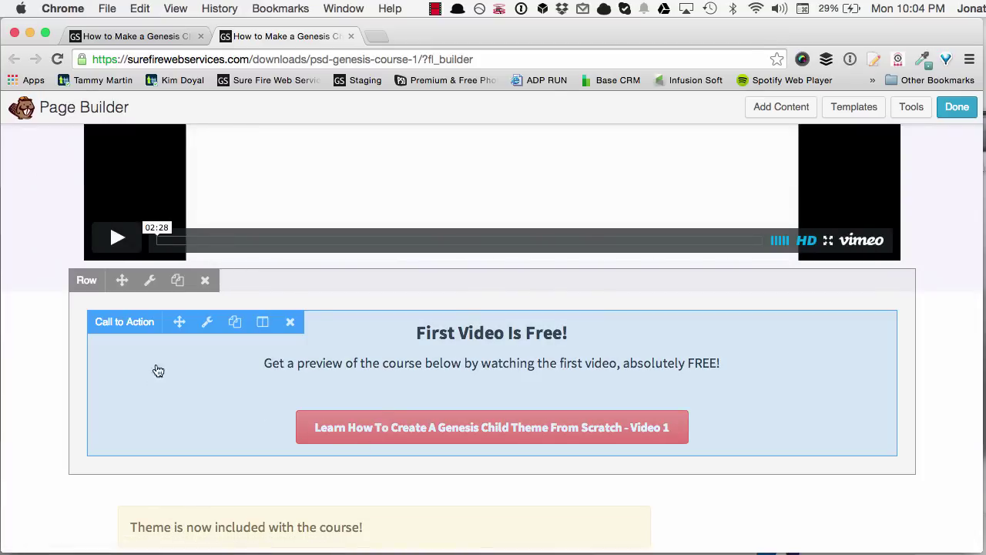
Delete the old Text Editor module below the Call to Action and confirm its removal.
scroll(51, 396, "down", 5)
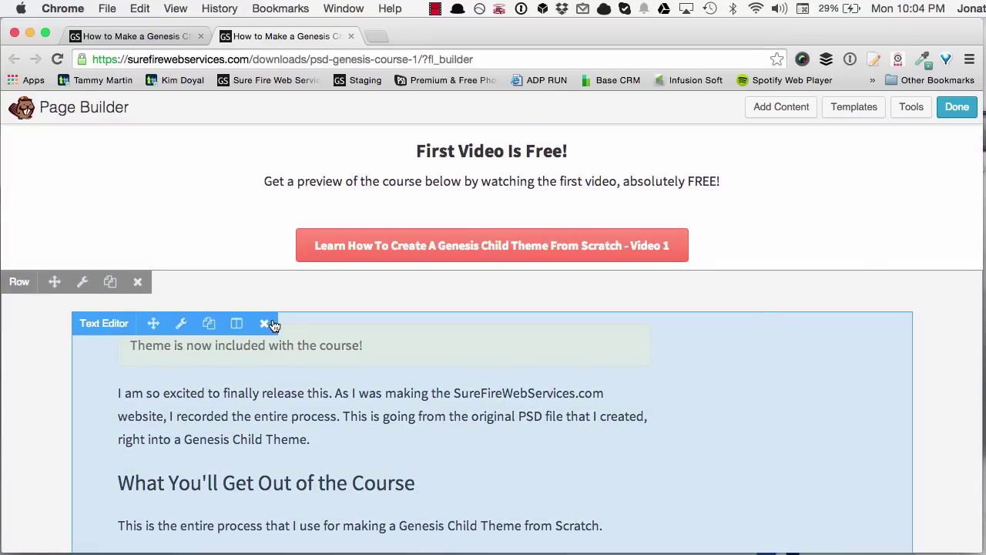
scroll(308, 396, "down", 20)
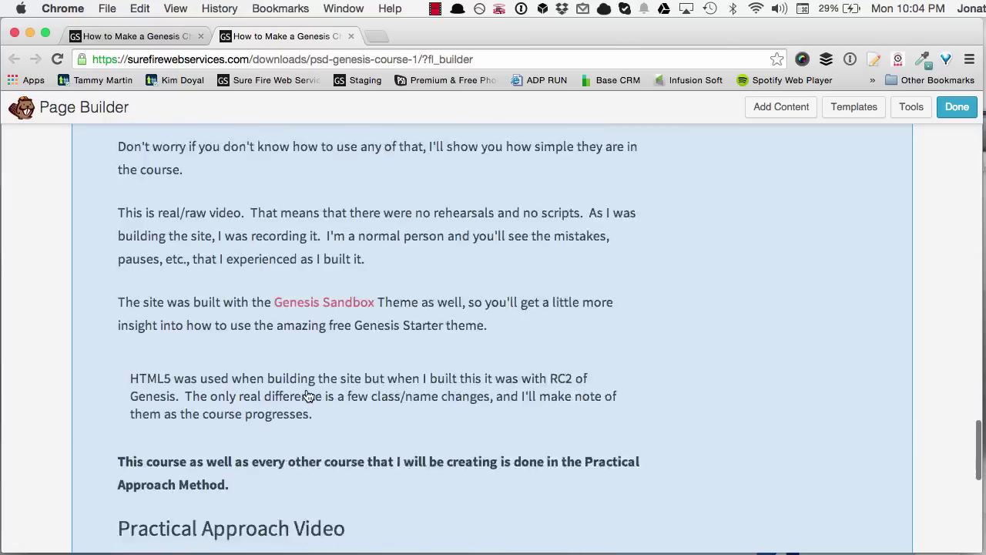
scroll(308, 396, "down", 12)
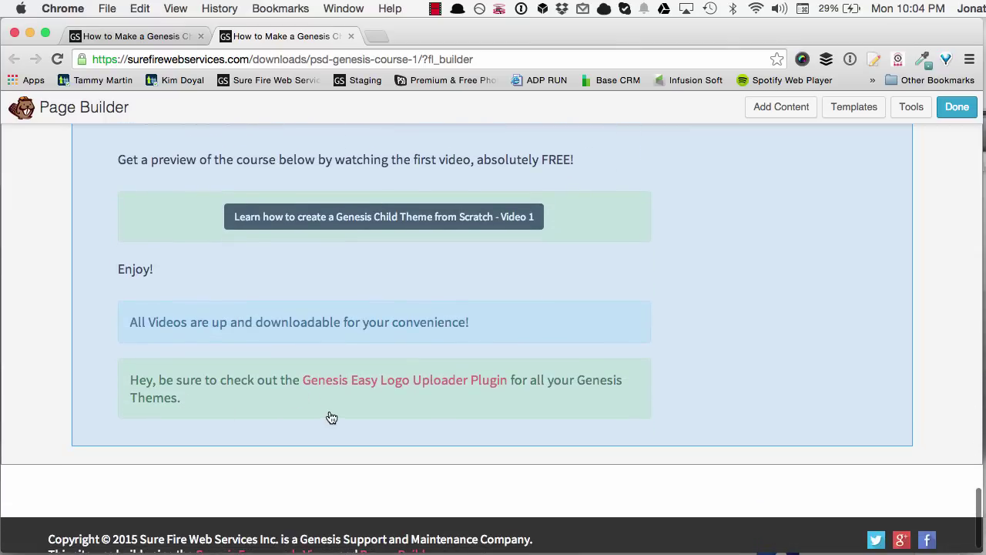
scroll(331, 418, "up", 20)
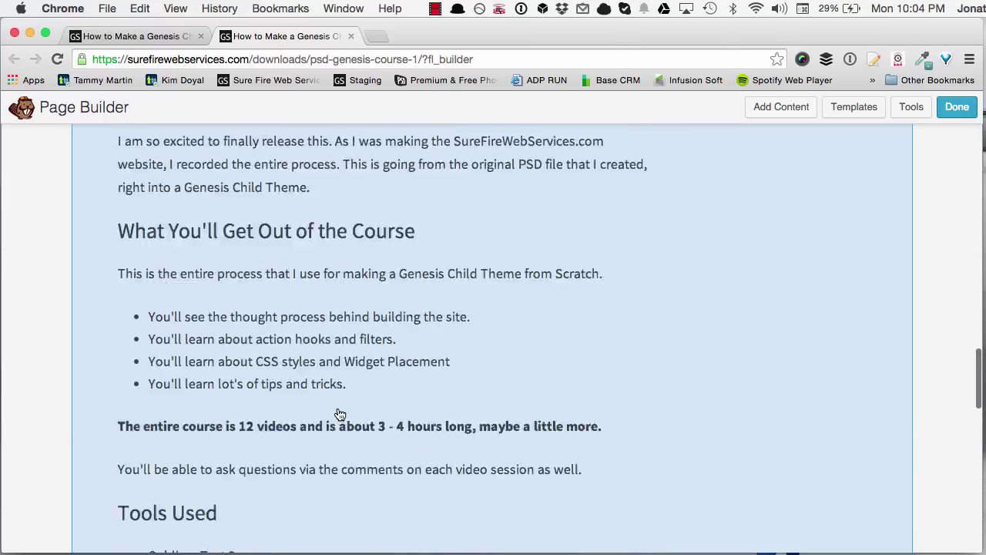
scroll(339, 414, "up", 6)
left_click(265, 322)
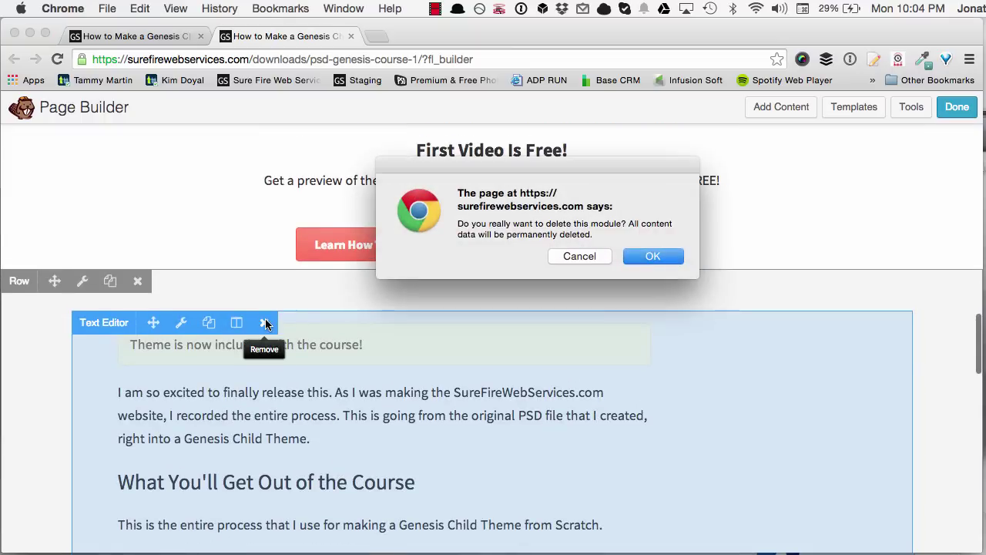
left_click(620, 254)
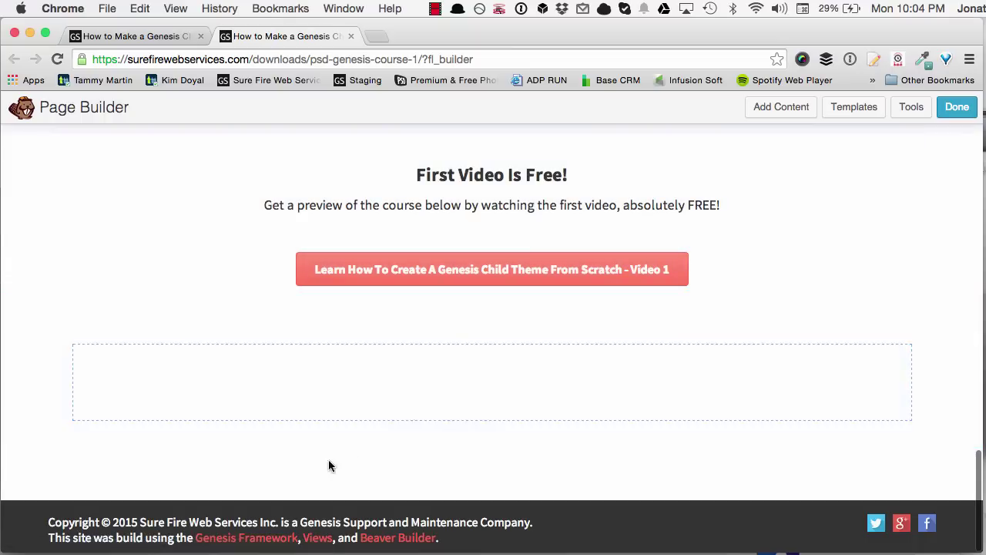
Finish editing the course page and publish the changes.
left_click(162, 36)
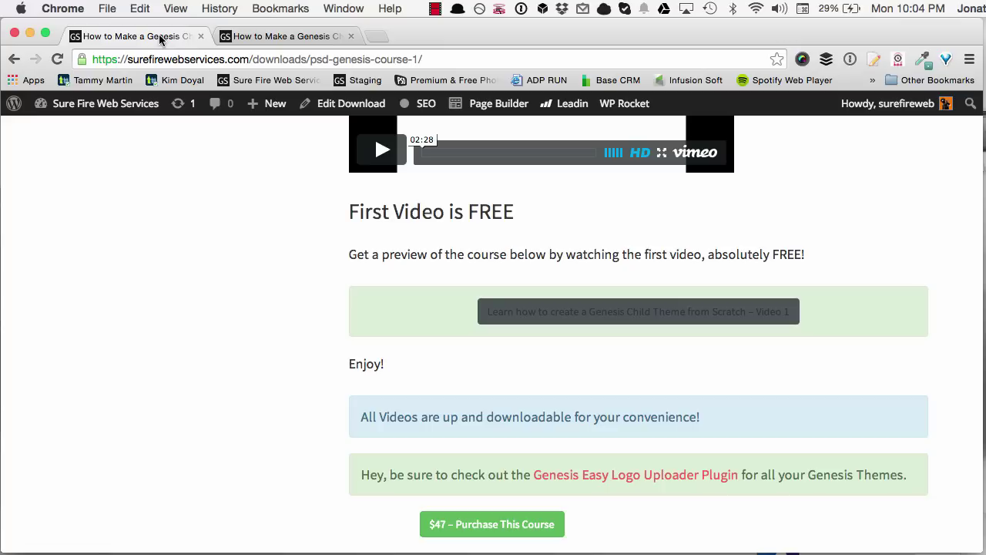
left_click(268, 34)
scroll(527, 401, "up", 5)
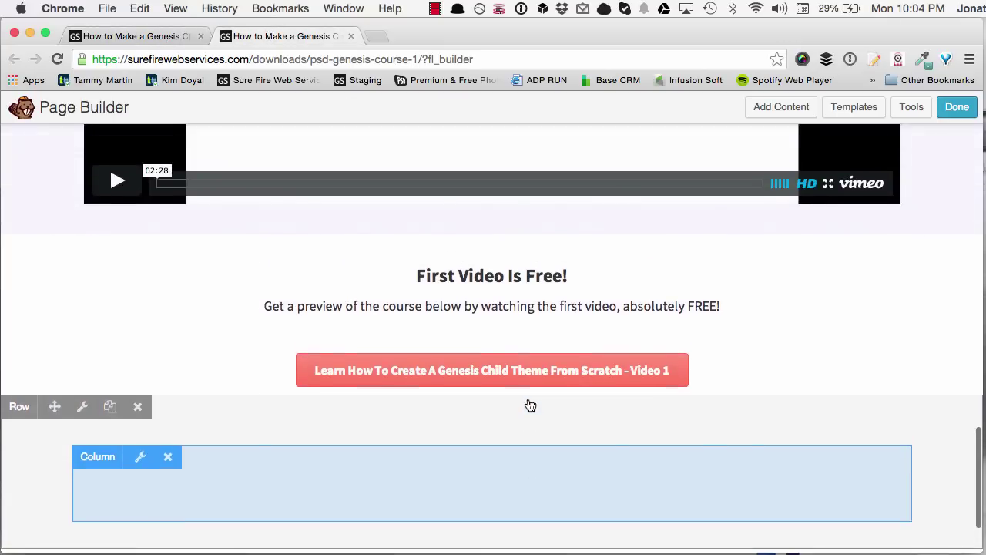
scroll(528, 400, "up", 15)
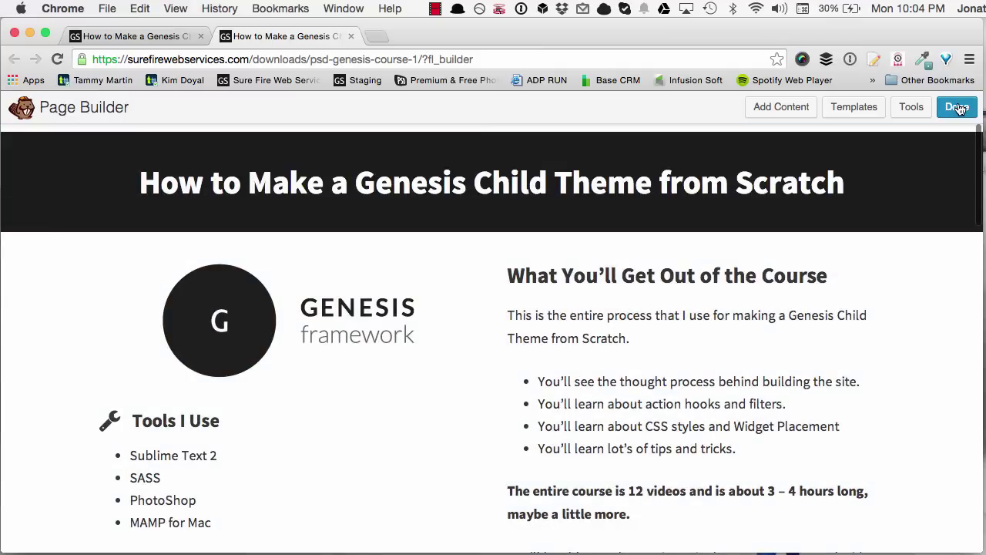
left_click(959, 108)
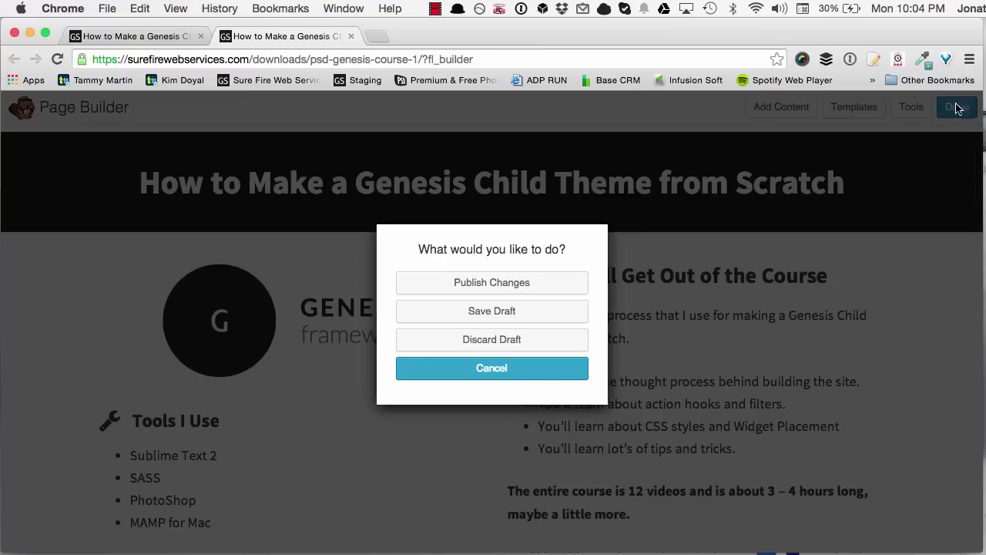
left_click(509, 285)
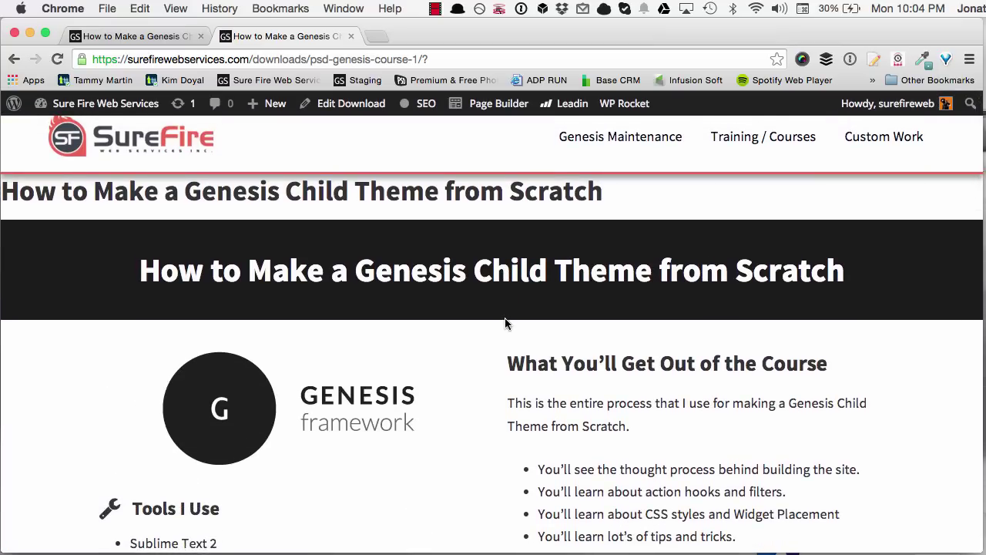
Compare the theme's page title with the dark banner heading on the published course page.
scroll(420, 408, "up", 1)
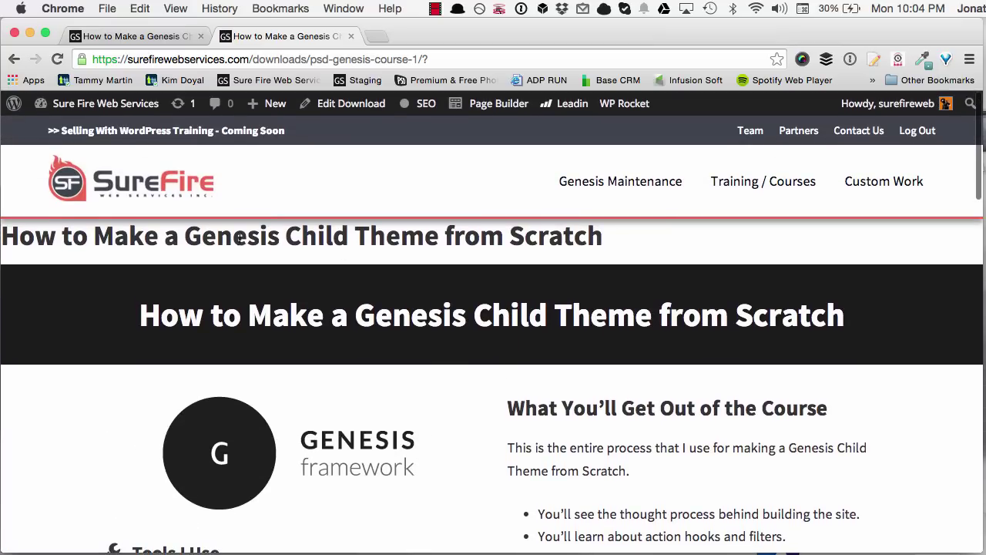
scroll(187, 231, "down", 1)
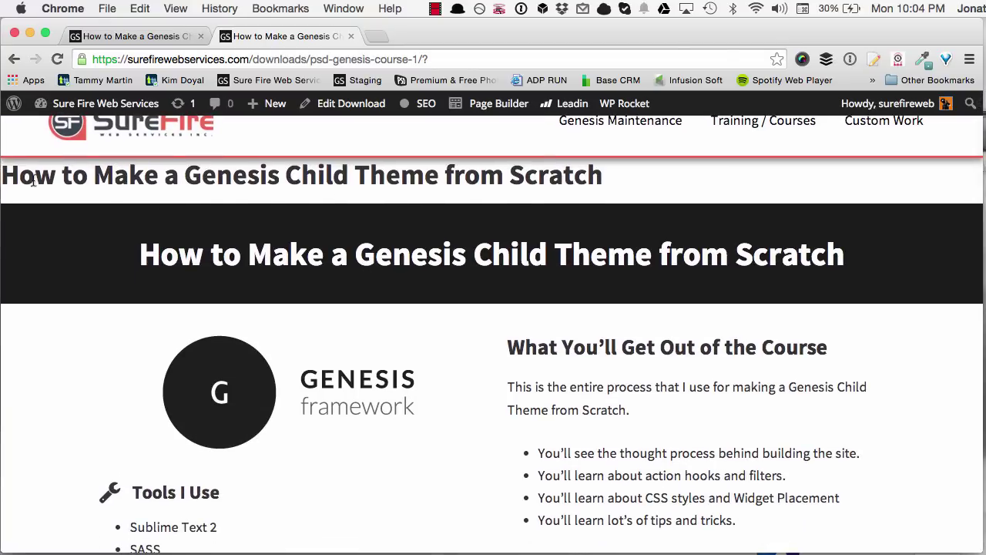
left_click_drag(27, 174, 600, 178)
left_click(582, 182)
scroll(303, 378, "down", 4)
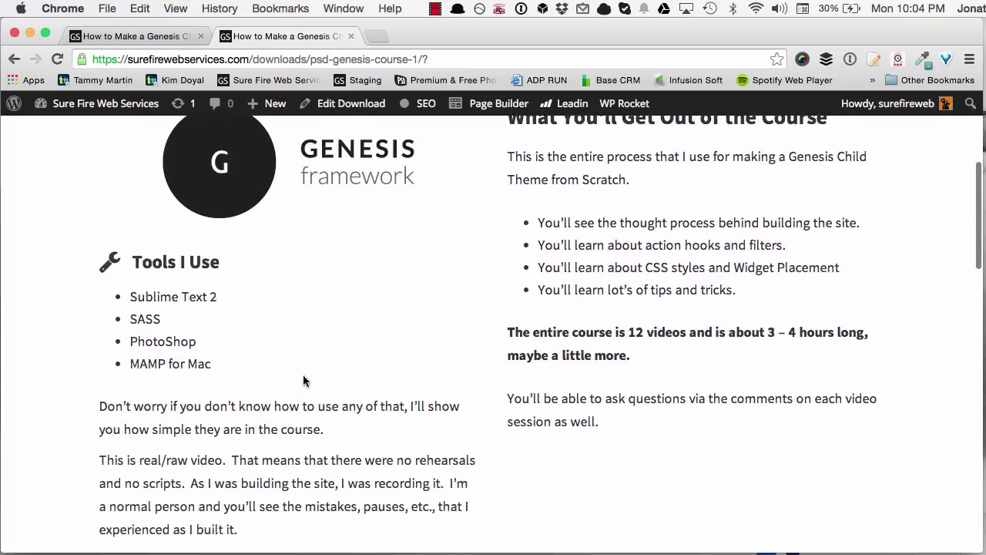
scroll(302, 382, "up", 5)
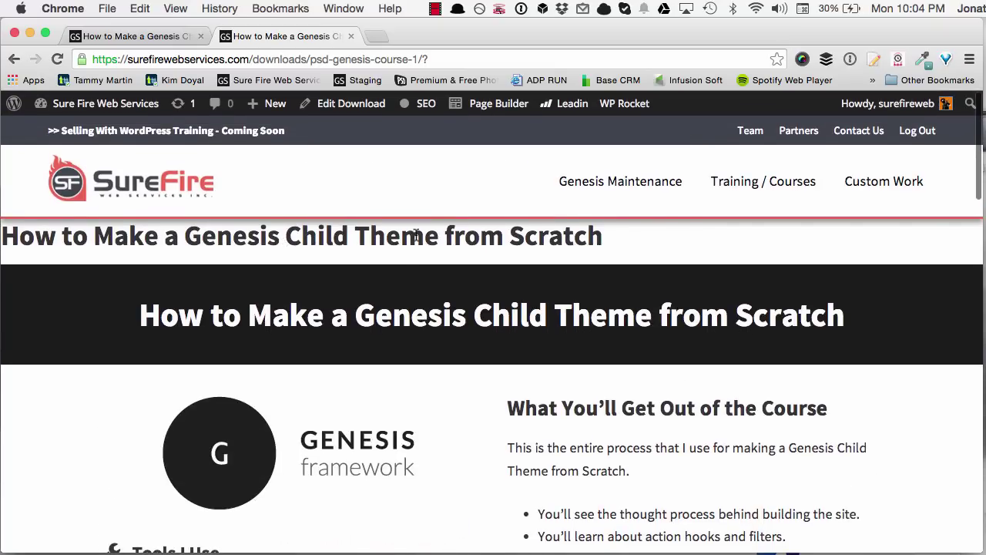
Inspect the page title's entry-title h1 element and the body element's classes in the page markup.
right_click(416, 239)
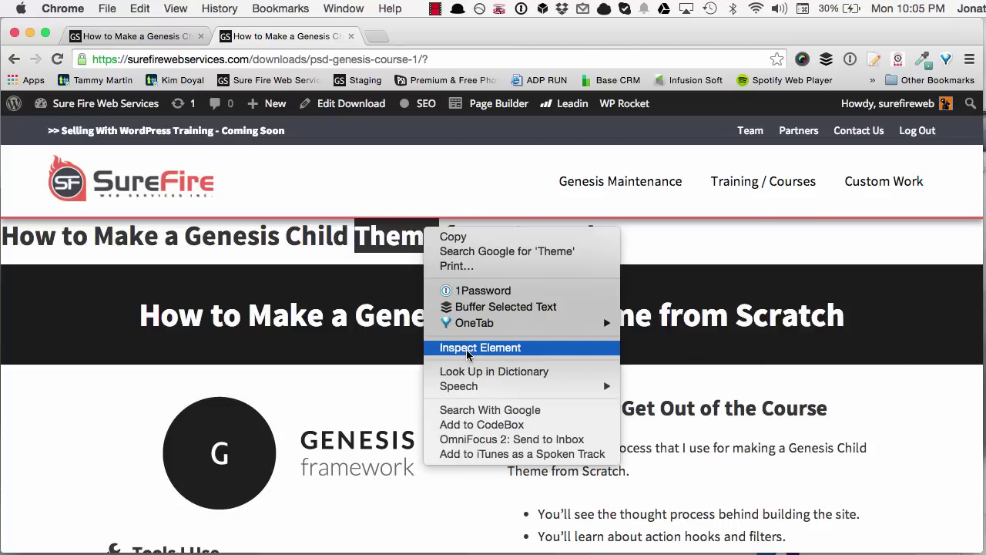
left_click(467, 349)
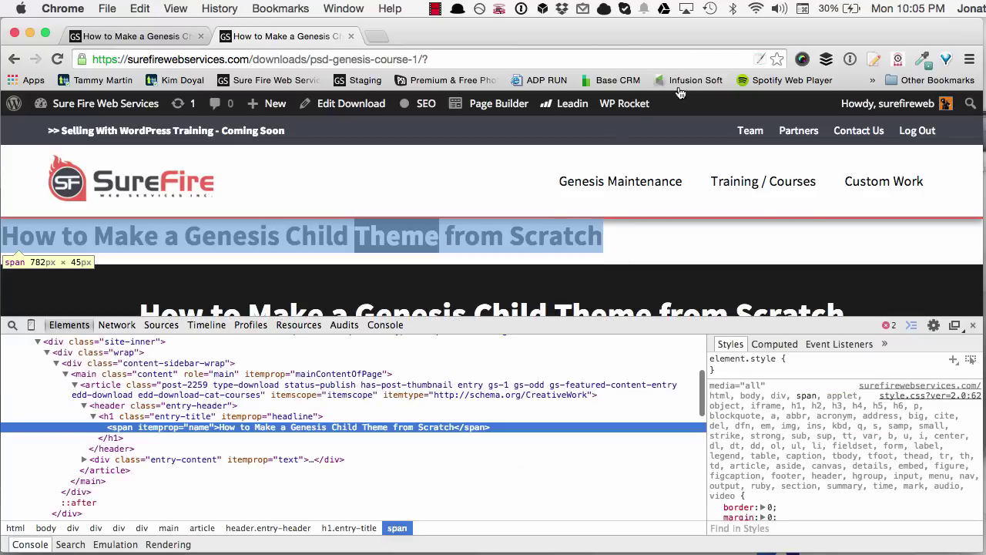
left_click(109, 418)
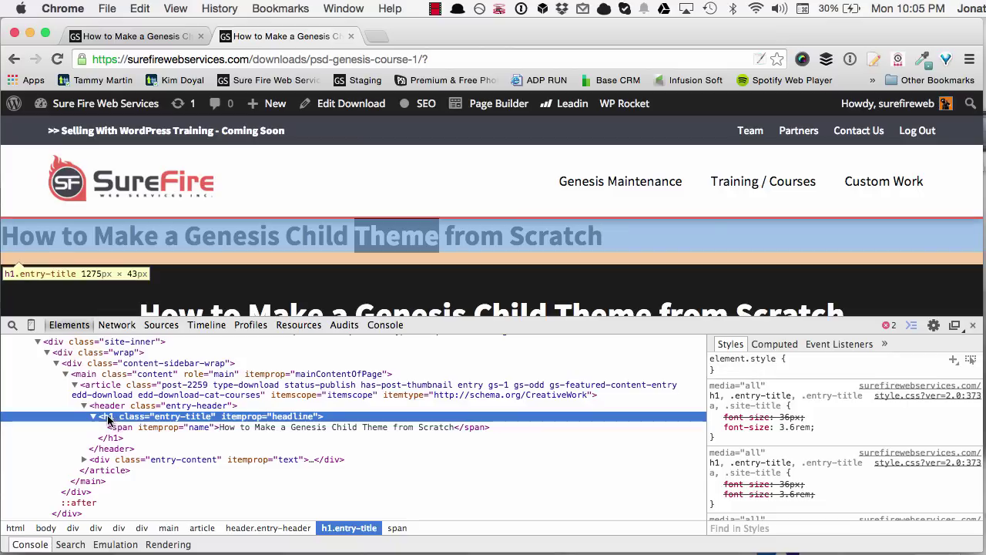
scroll(155, 450, "up", 1)
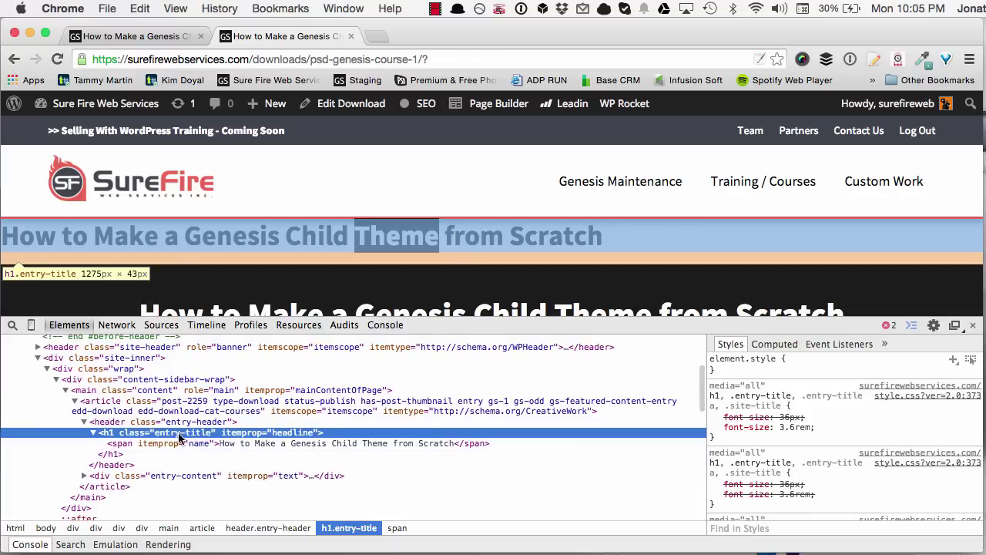
scroll(292, 402, "up", 5)
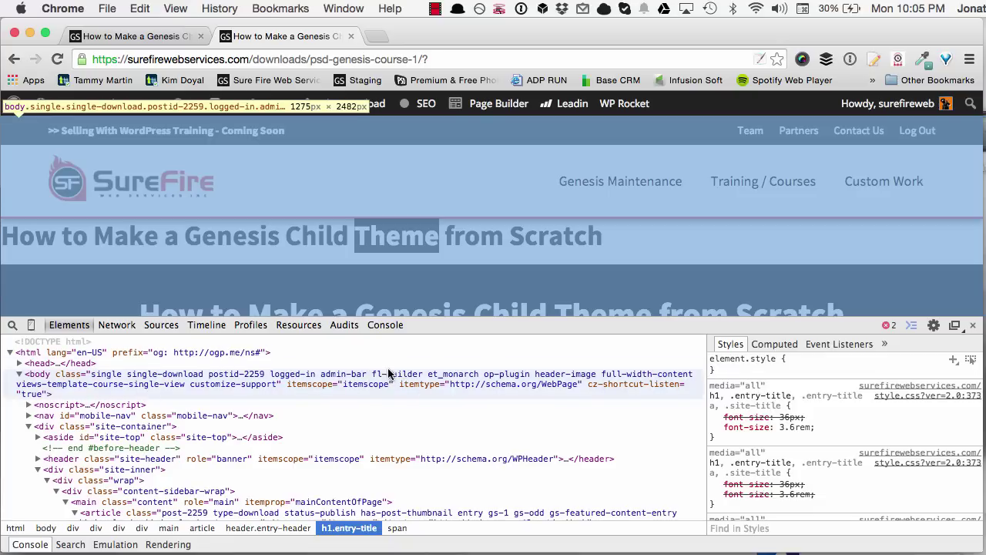
scroll(193, 455, "down", 1)
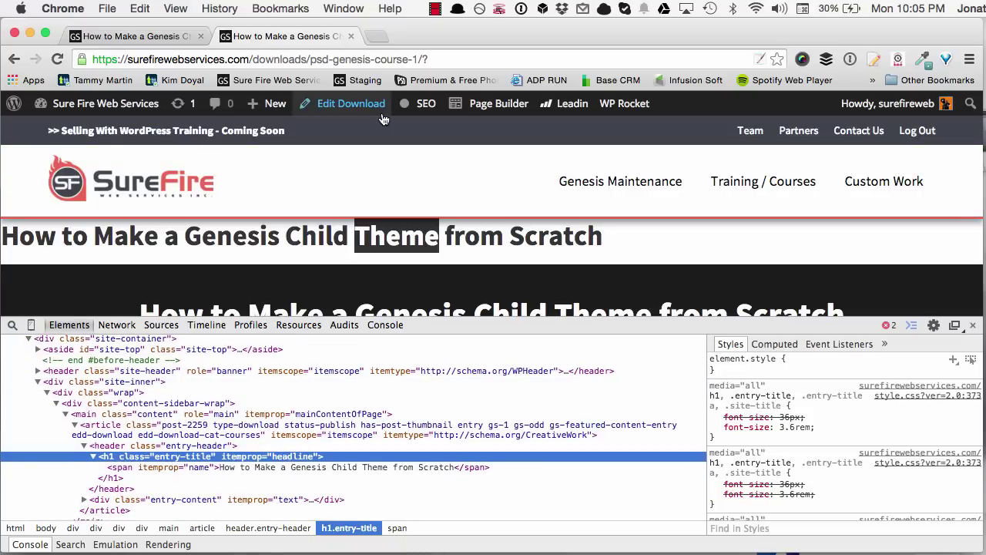
Open the site's WordPress dashboard from the browser tab showing the original course page.
left_click(171, 40)
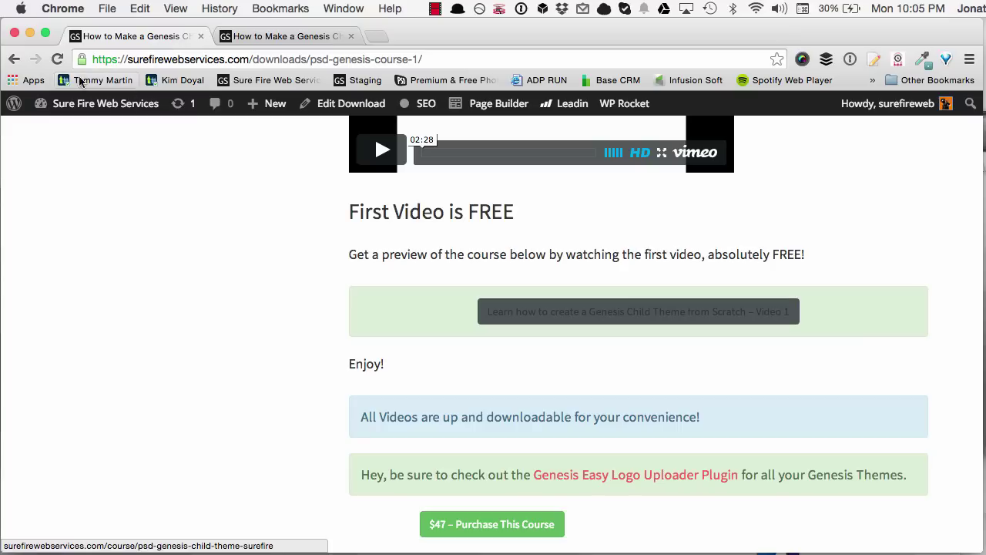
mouse_move(122, 102)
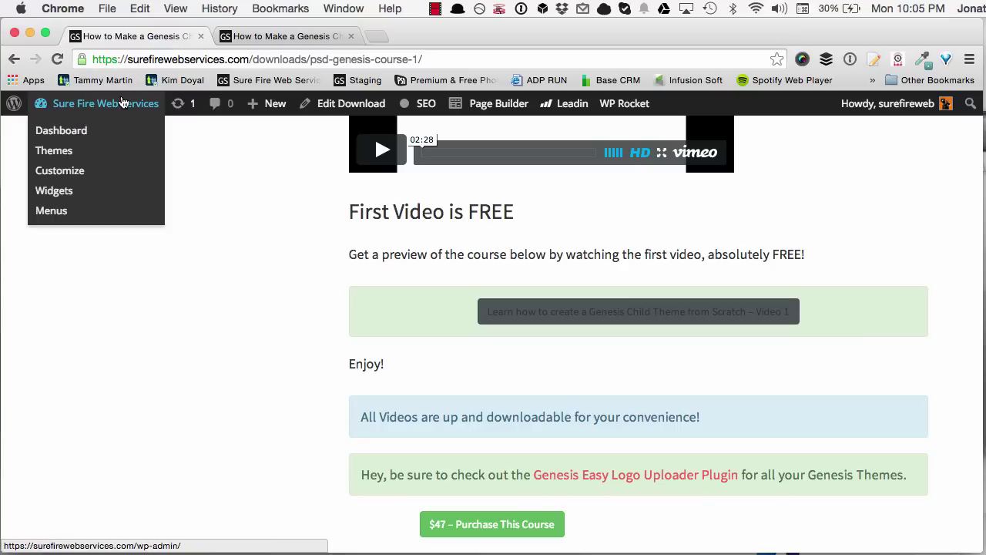
left_click(69, 133)
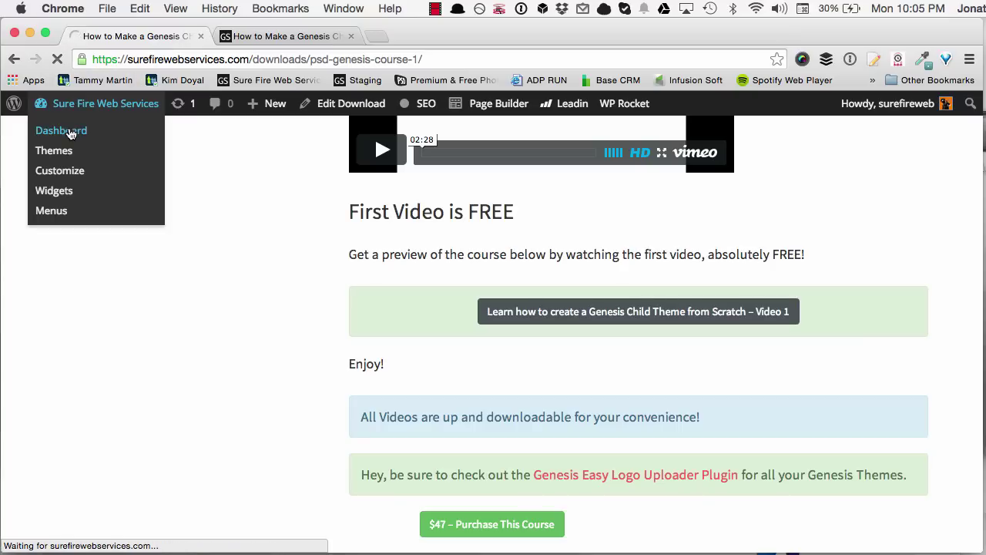